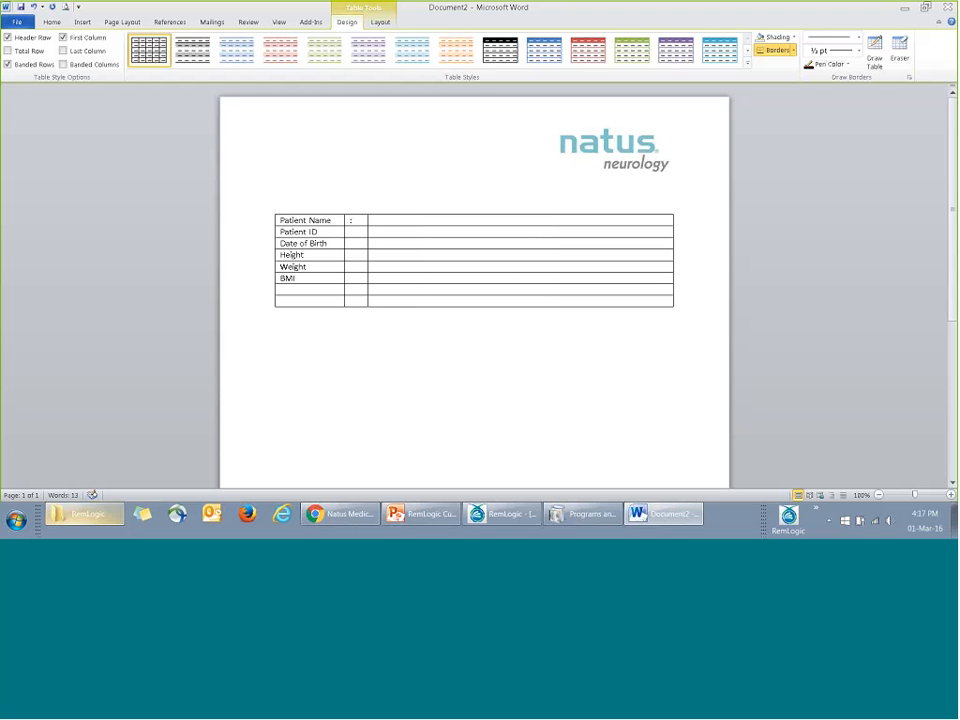
Step: Add a colon in the middle column for the Patient ID through BMI rows and narrow that column slightly
left_click(353, 232)
type(":")
left_click(353, 244)
type(":")
key("Down")
type(":")
key("Down")
type(":")
key("Down")
type(":")
left_click_drag(367, 219, 362, 219)
Step: Open the RemLogic Statistics Selector for the empty Patient Name value cell and expand the PatientInfo group
left_click(383, 222)
left_click(314, 23)
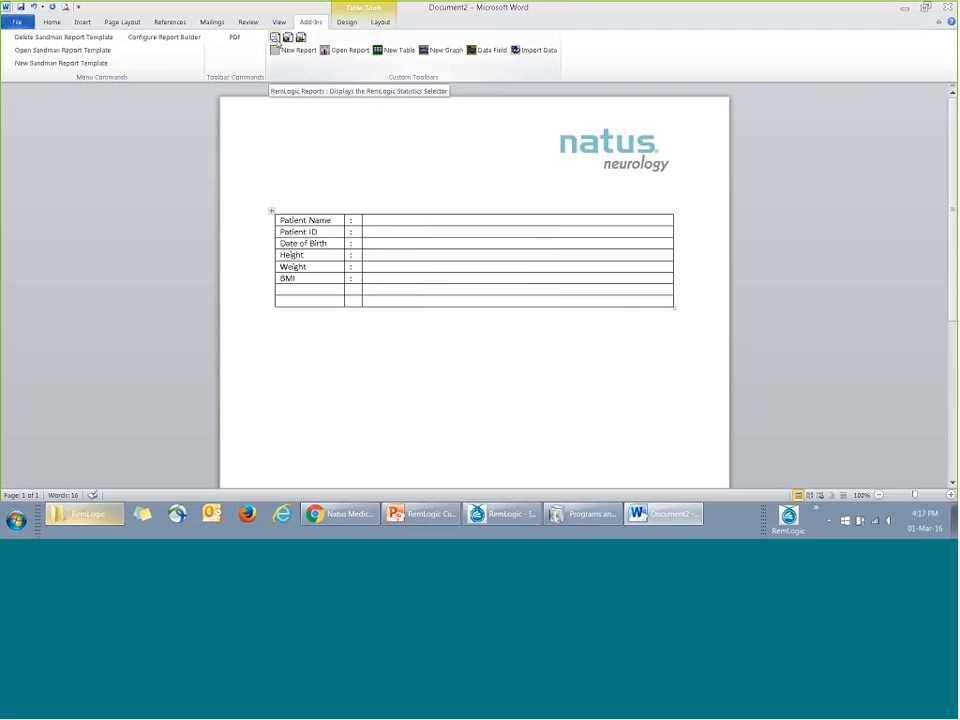
left_click(278, 40)
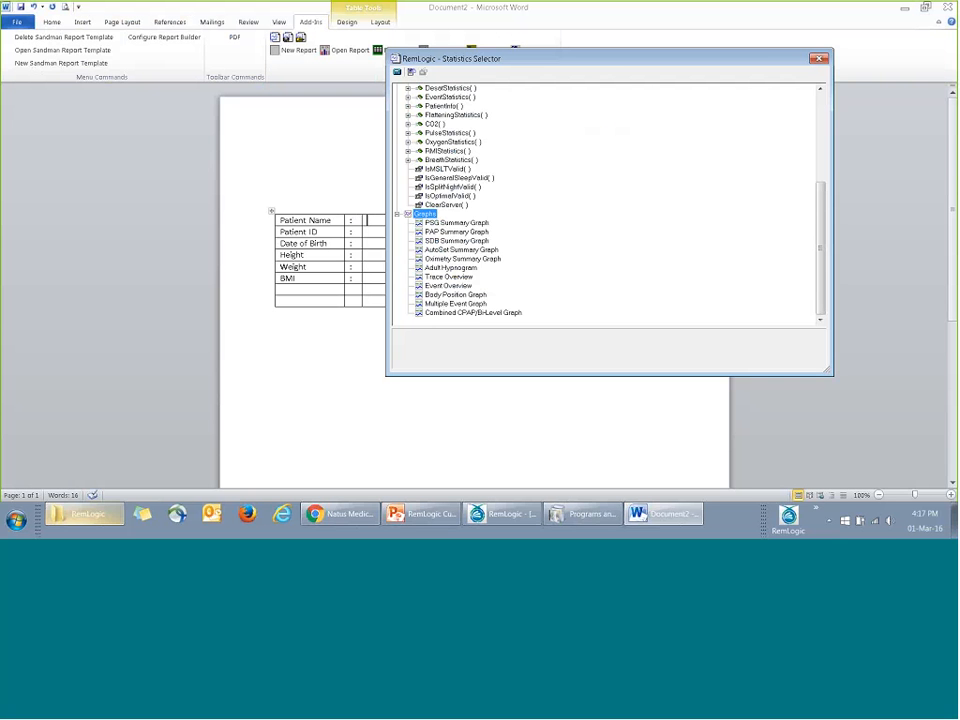
scroll(651, 259, "up", 5)
left_click_drag(456, 63, 559, 86)
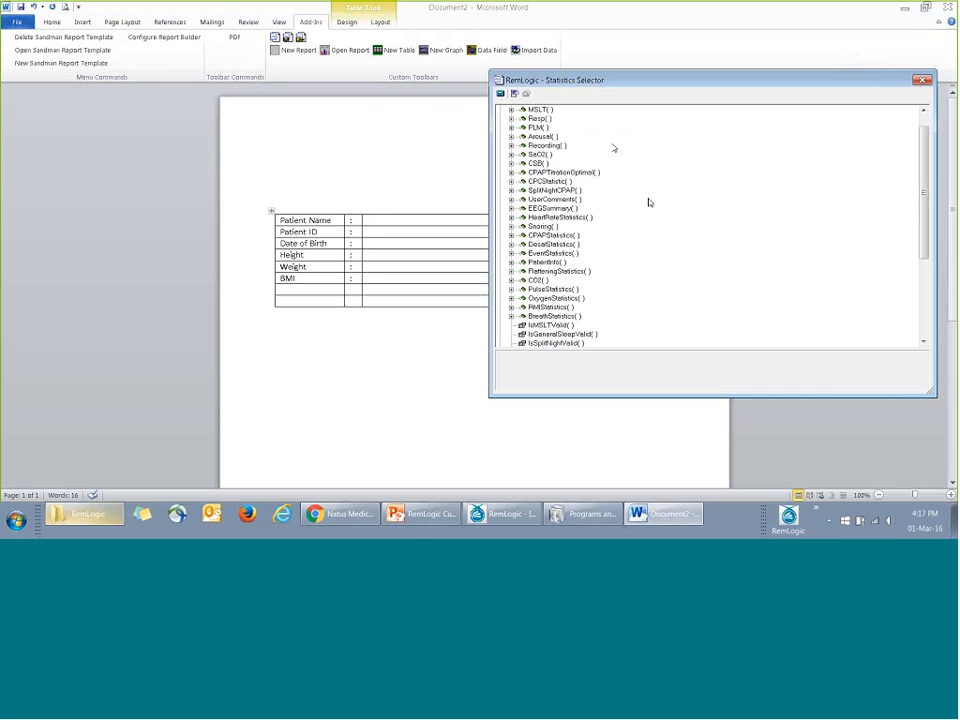
left_click(511, 263)
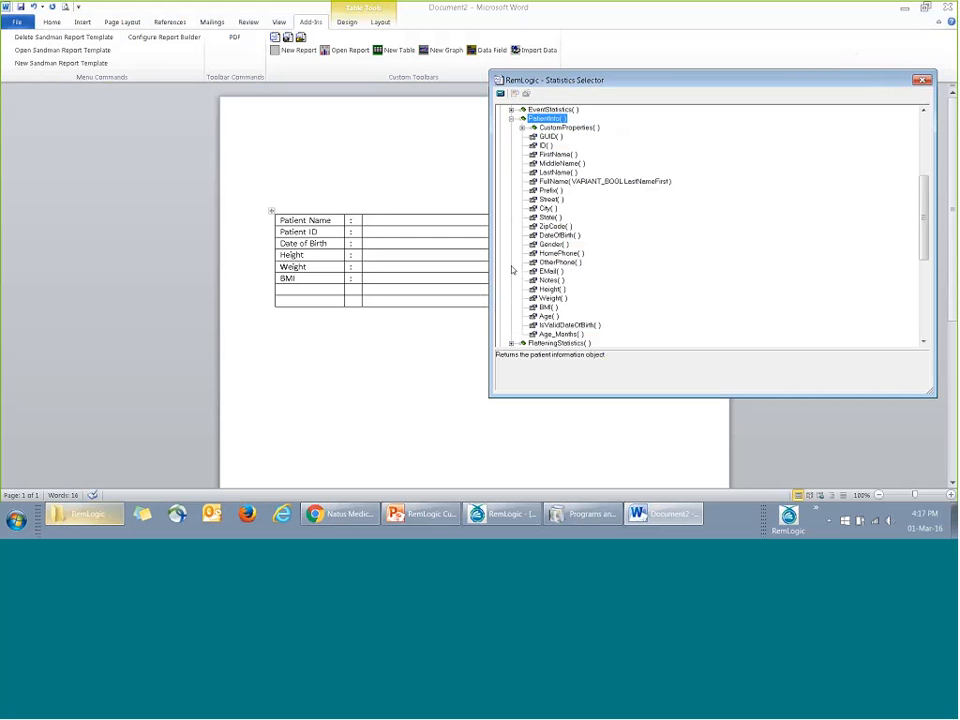
Step: Insert the PatientInfo FirstName and LastName statistics side by side in the Patient Name value cell, keeping the default format
left_click(402, 216)
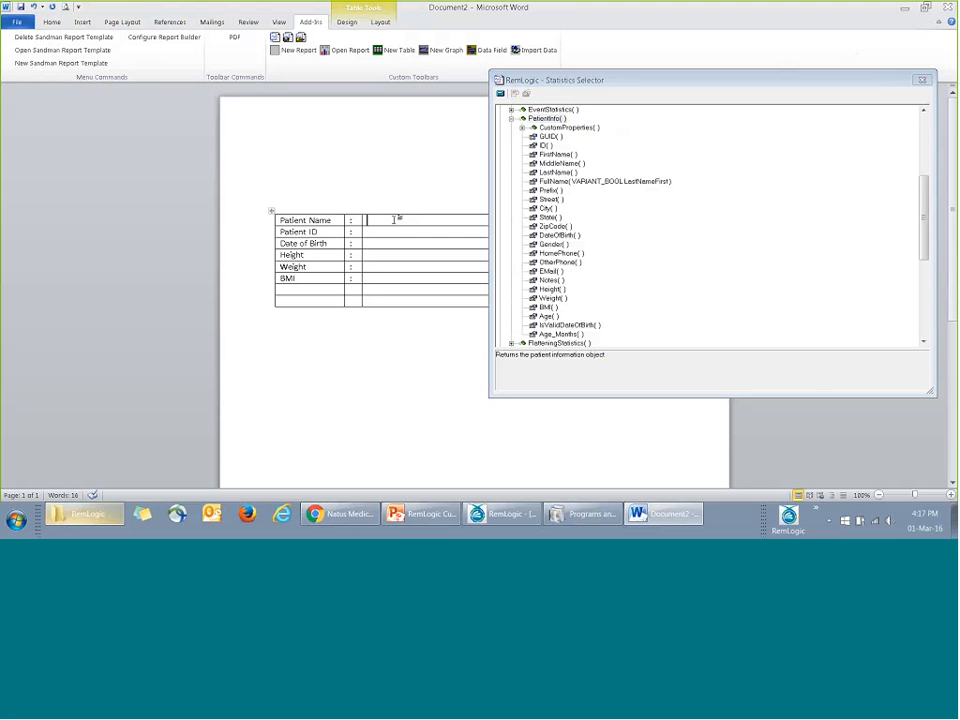
double_click(556, 155)
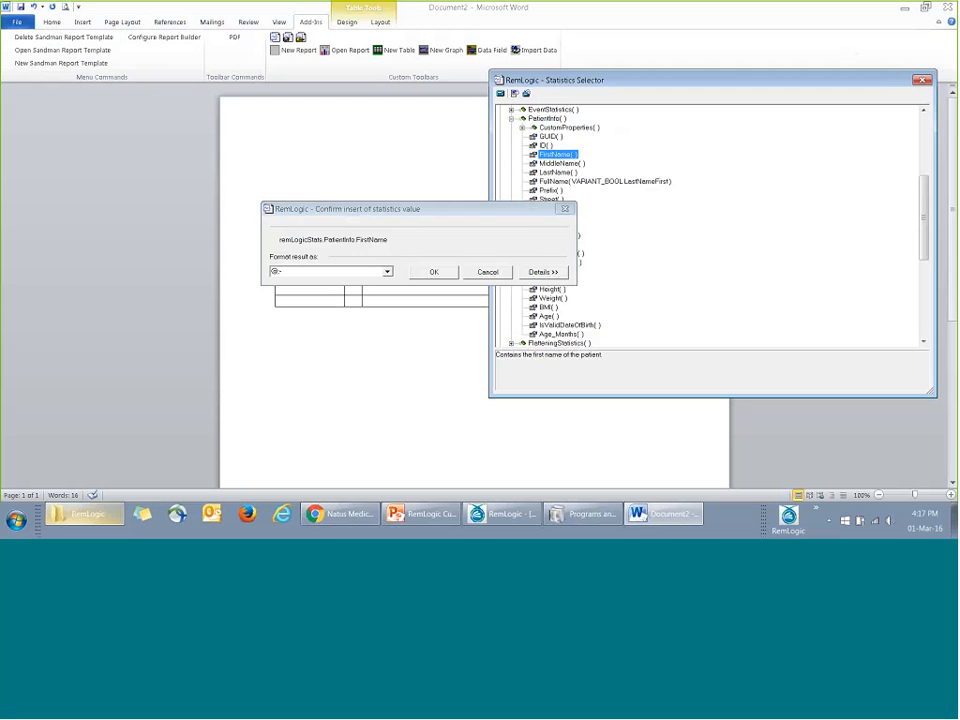
left_click(434, 272)
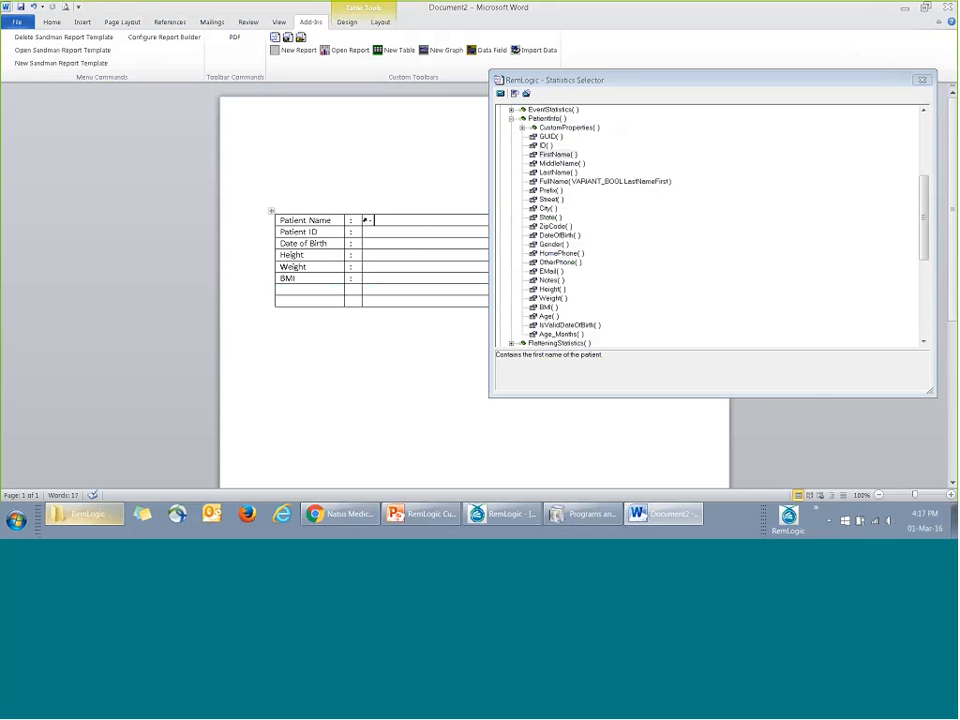
left_click_drag(365, 220, 382, 220)
left_click(382, 220)
double_click(556, 172)
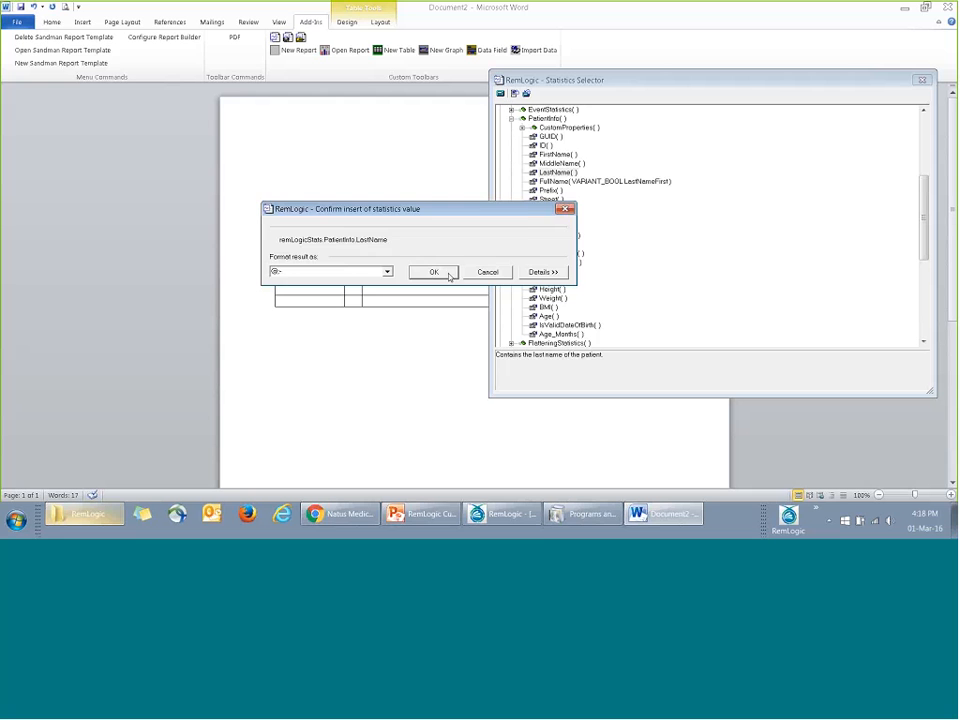
left_click(441, 271)
Step: Insert the PatientInfo ID statistic in the Patient ID value cell
left_click(411, 232)
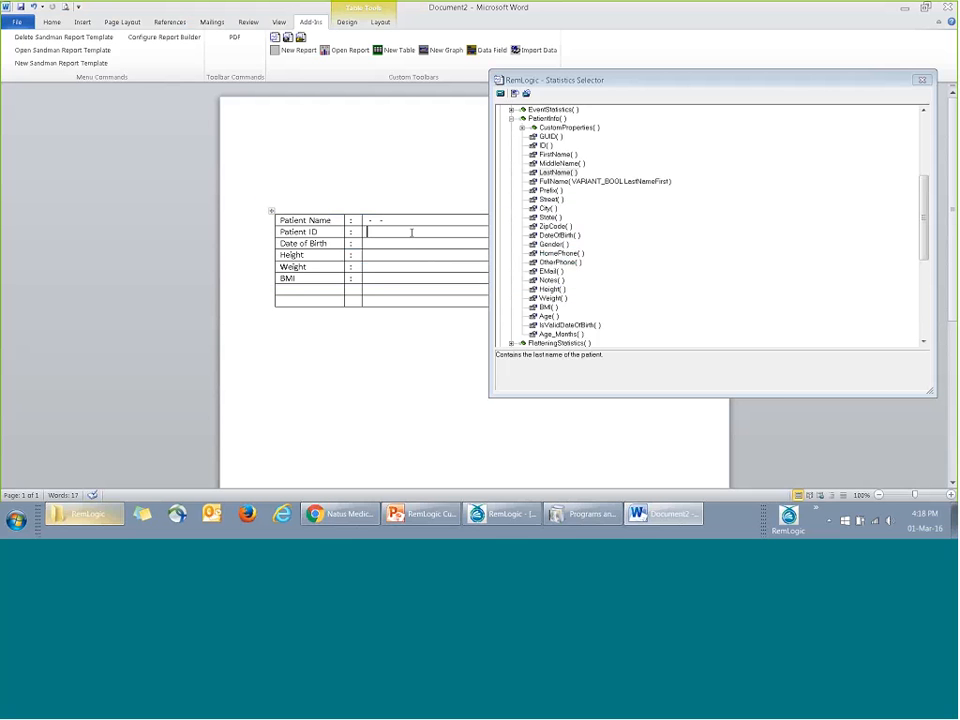
double_click(546, 145)
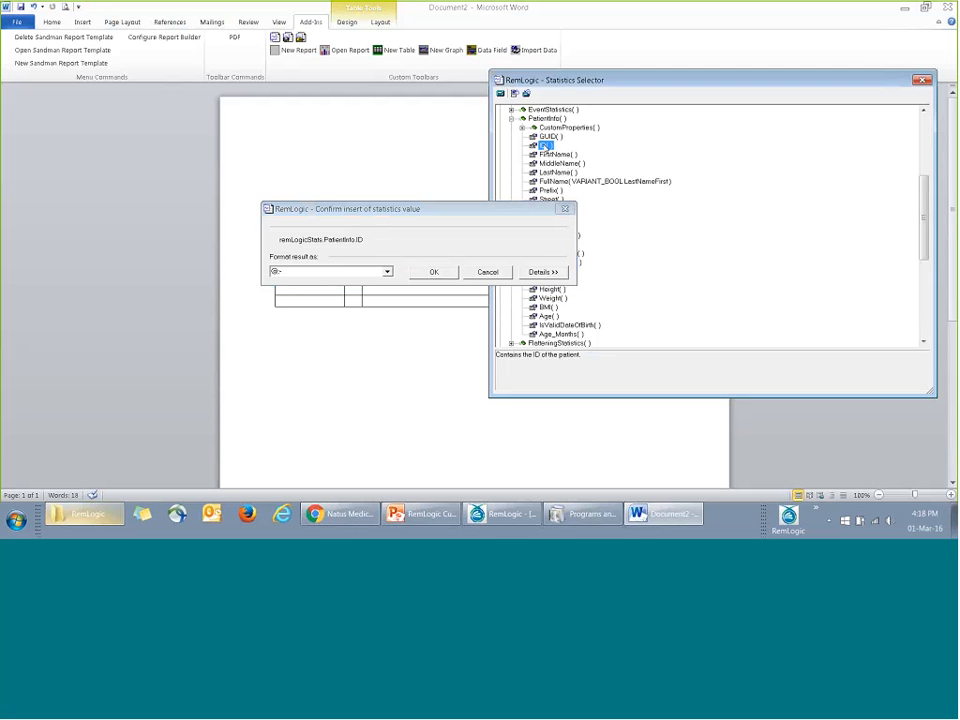
left_click(434, 272)
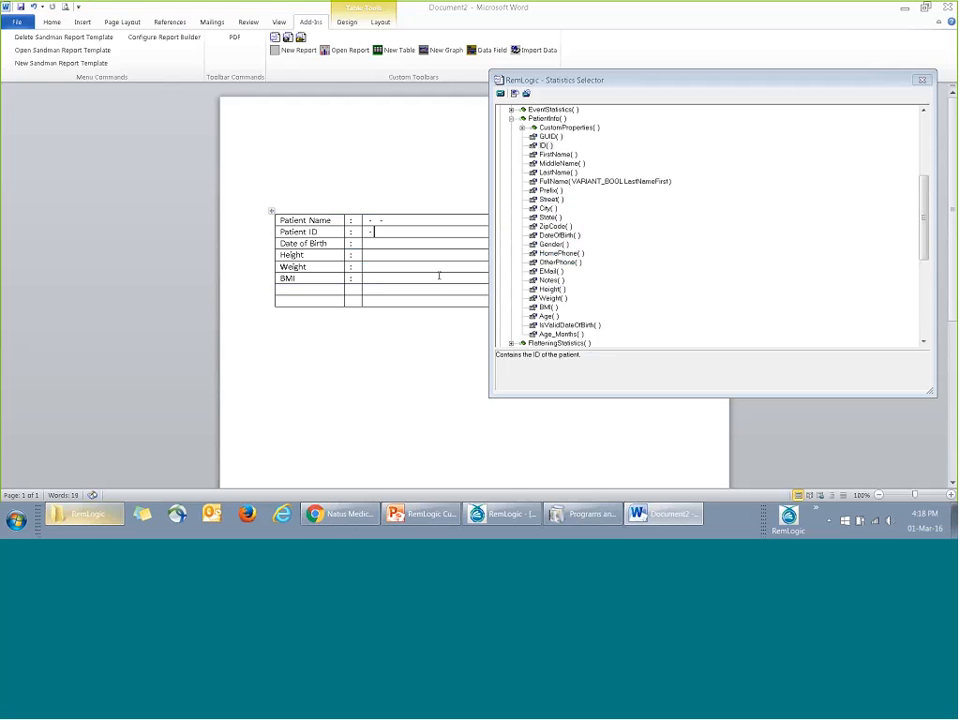
Step: Insert the PatientInfo DateOfBirth statistic in the Date of Birth value cell, formatted as Dd mmm yyyy
key("Down")
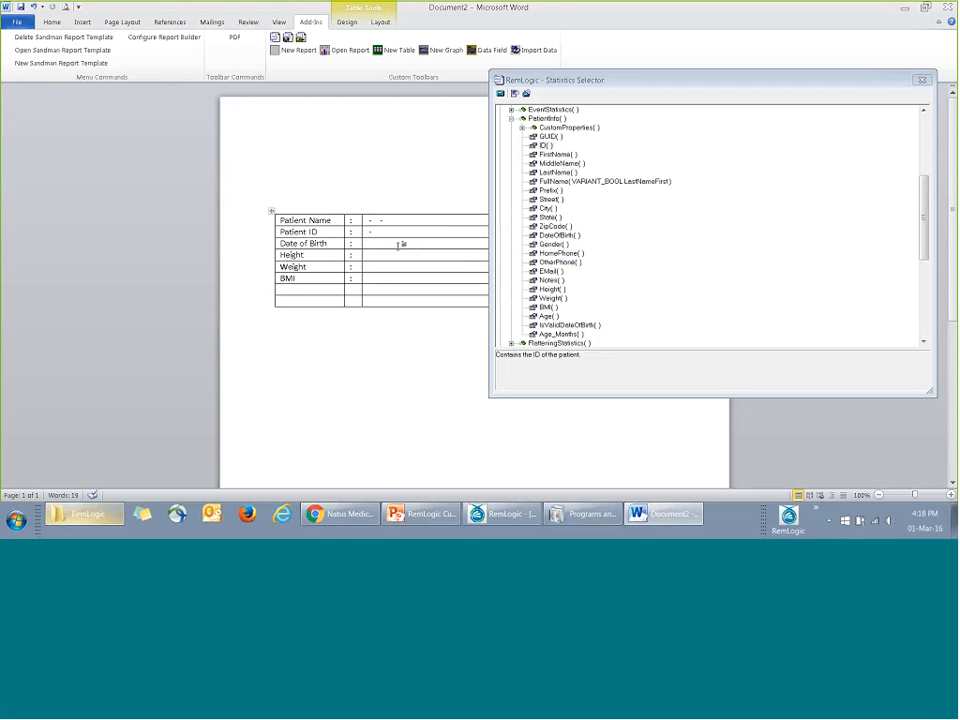
left_click(558, 236)
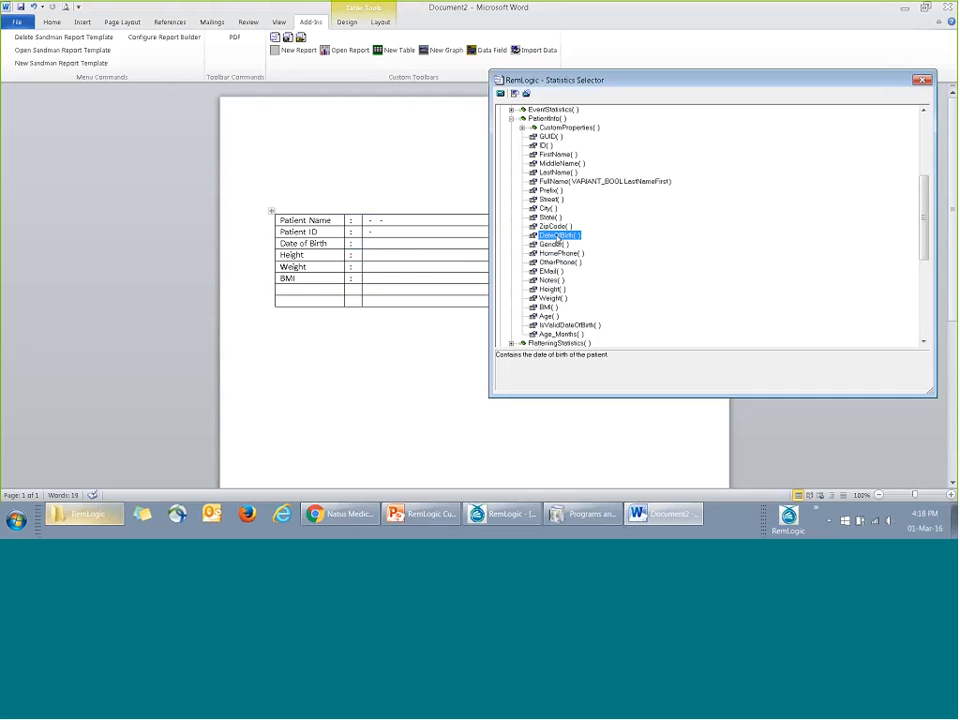
double_click(558, 236)
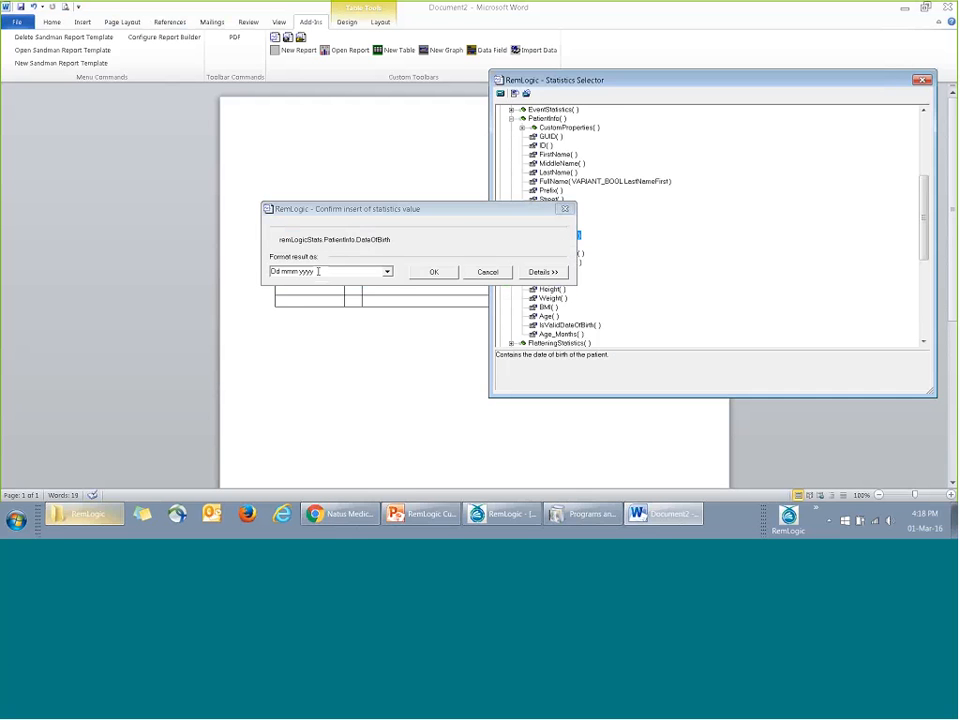
left_click(387, 272)
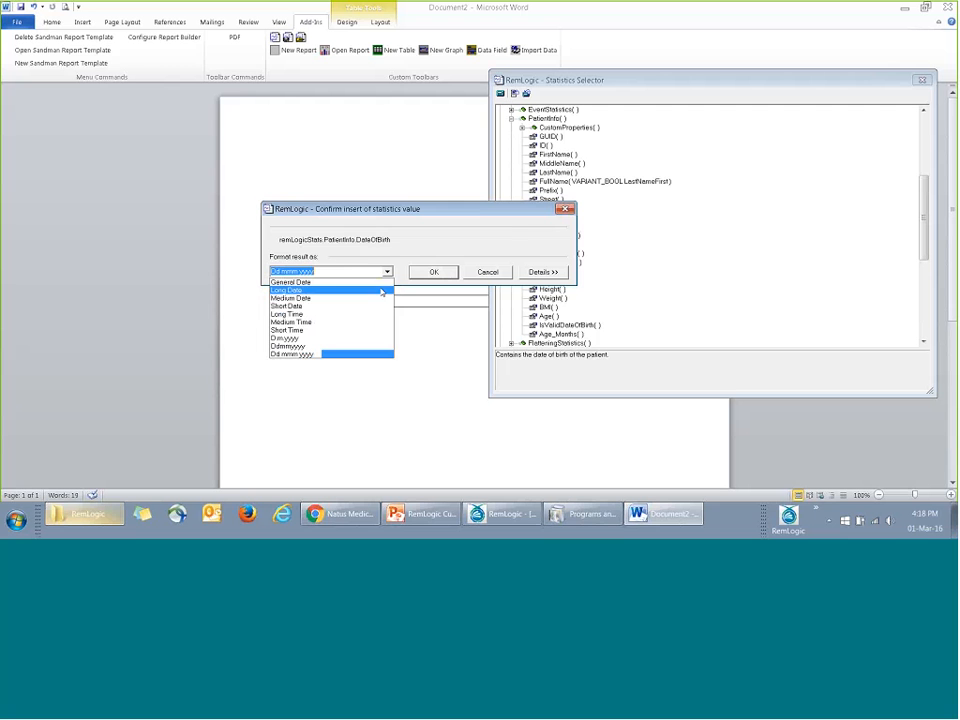
left_click(343, 272)
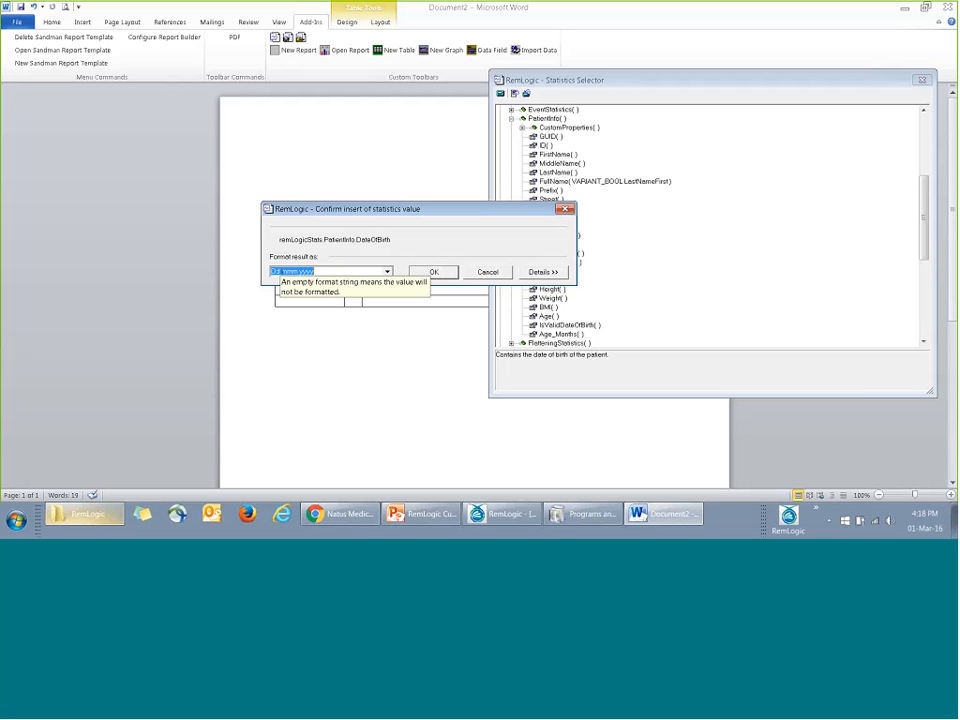
left_click(443, 273)
Step: Insert the PatientInfo Height statistic in the Height value cell, followed by the unit m
left_click(374, 257)
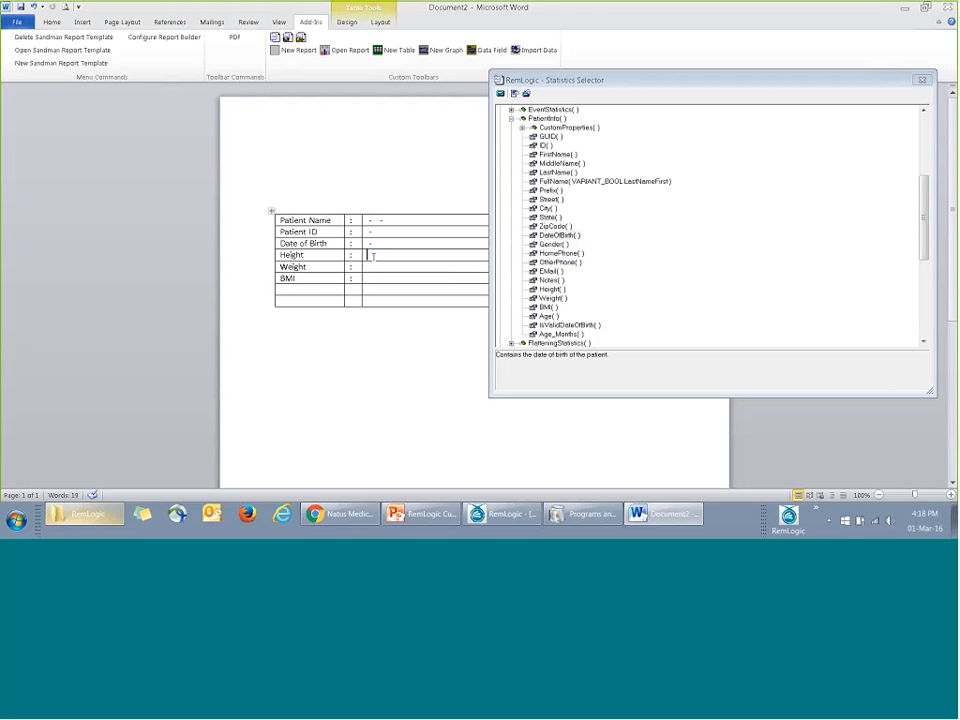
double_click(553, 289)
left_click(435, 272)
type("m")
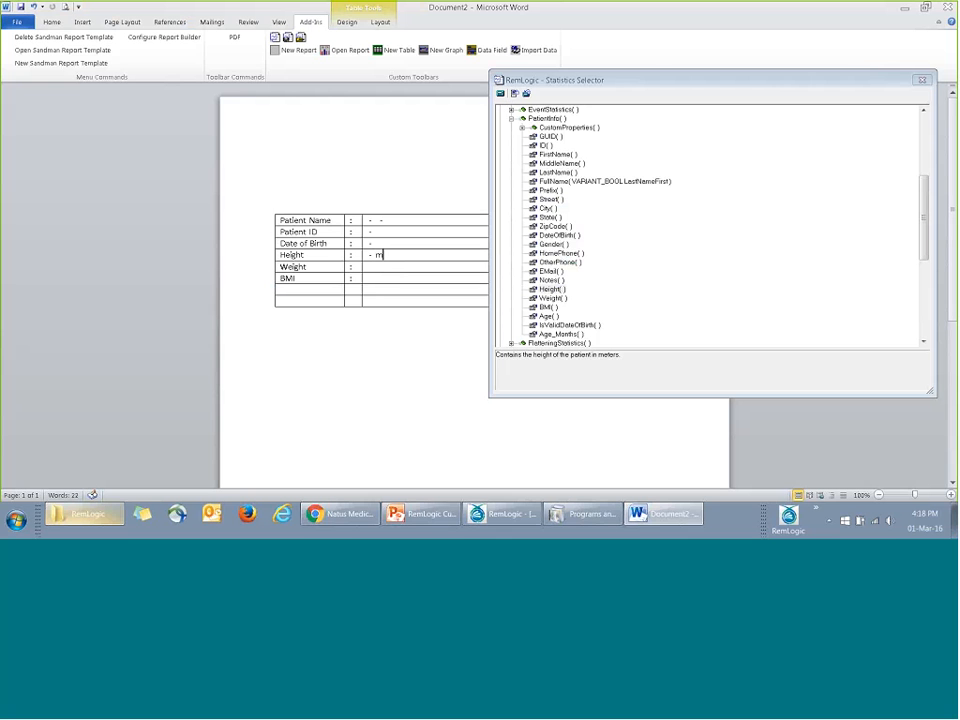
Step: Insert the PatientInfo Weight statistic with format 0.0 in the Weight value cell, followed by the unit kg
key("Down")
double_click(552, 298)
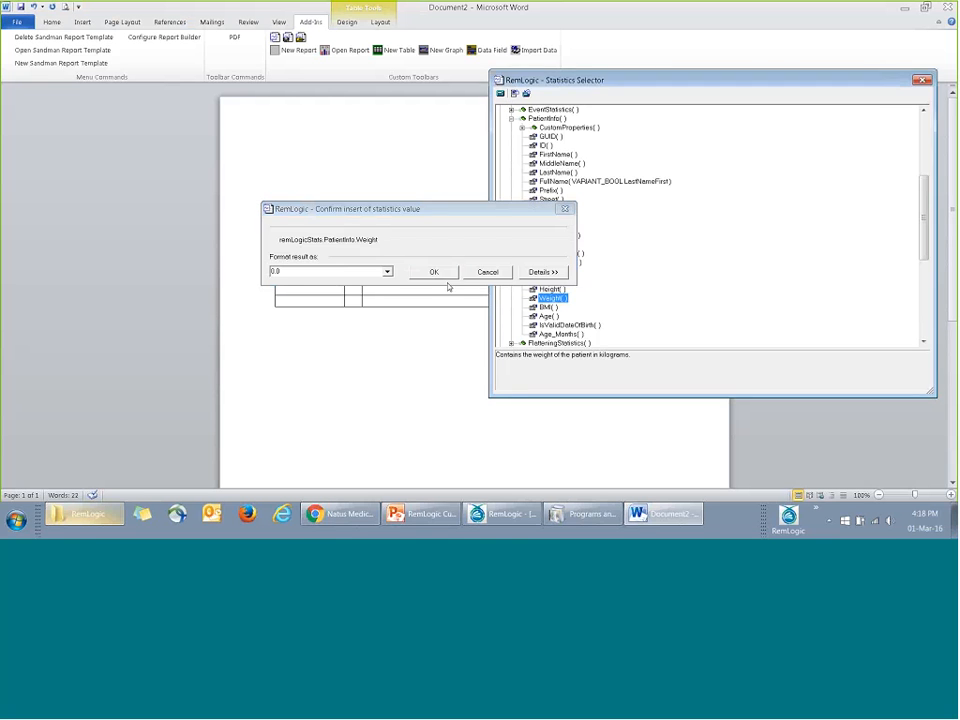
left_click(433, 272)
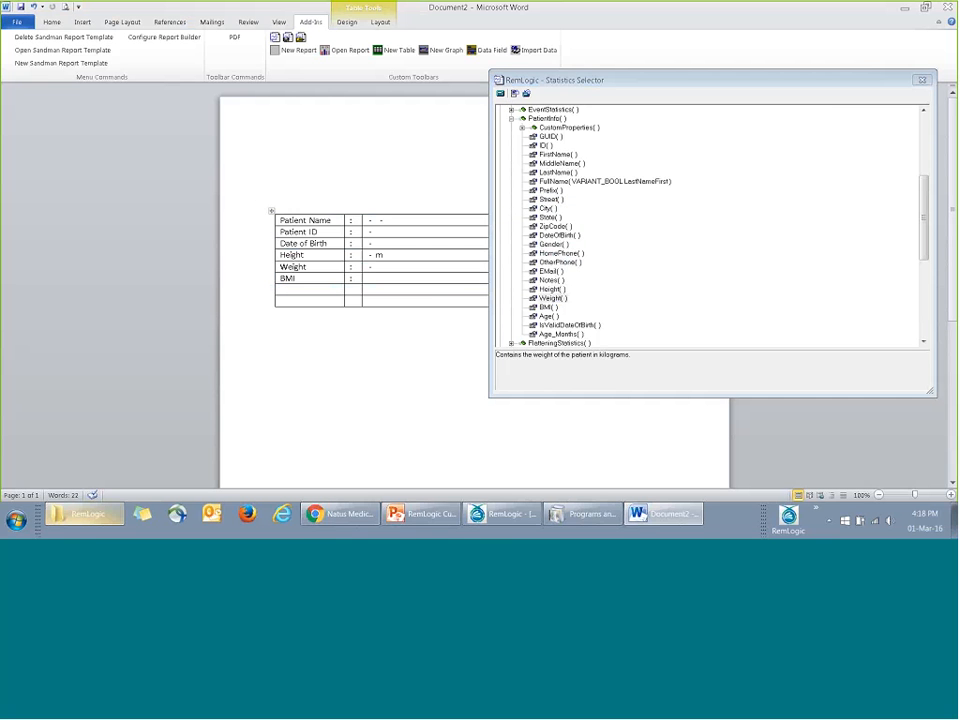
type("kg")
Step: Insert the PatientInfo BMI statistic in the BMI value cell and close the Statistics Selector
left_click(390, 283)
left_click(546, 307)
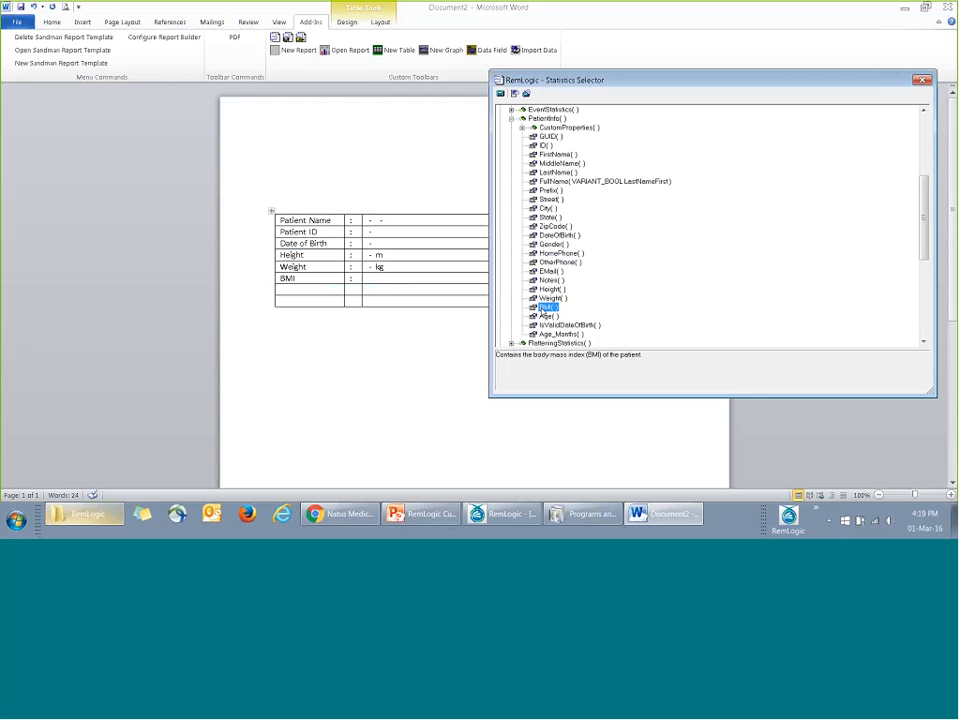
double_click(546, 307)
left_click(435, 273)
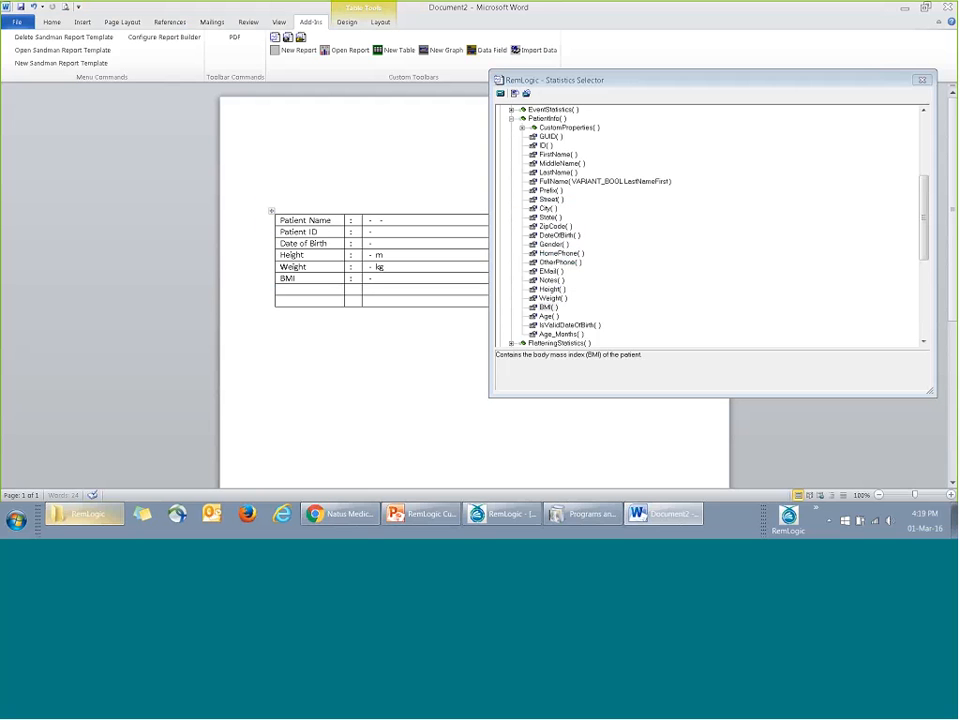
left_click(920, 81)
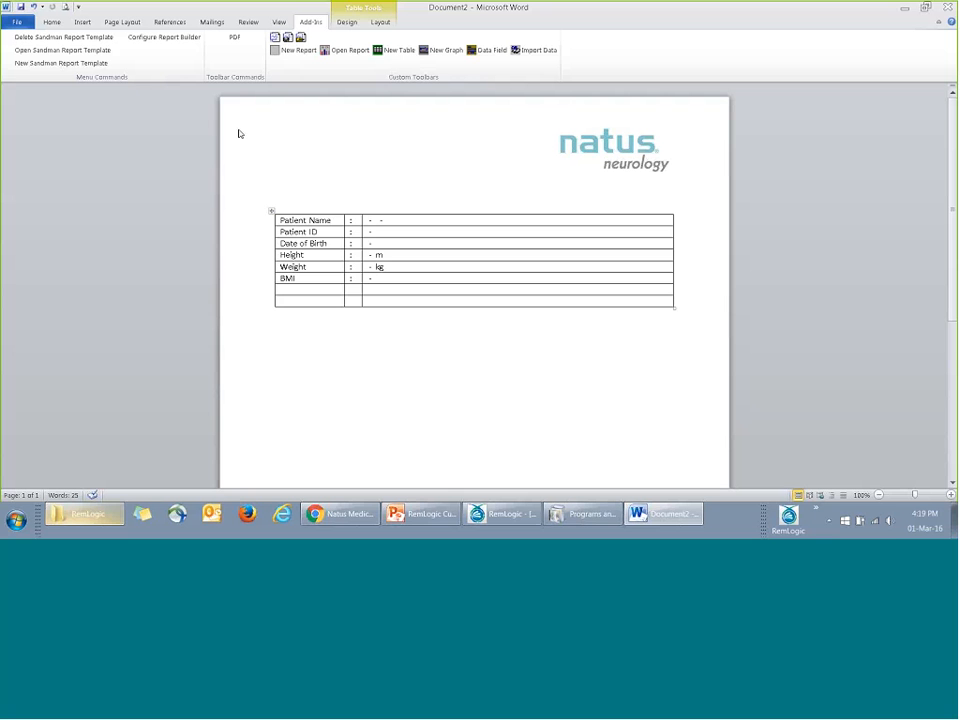
Step: Remove all borders from the whole patient information table and place the cursor below it
left_click(270, 212)
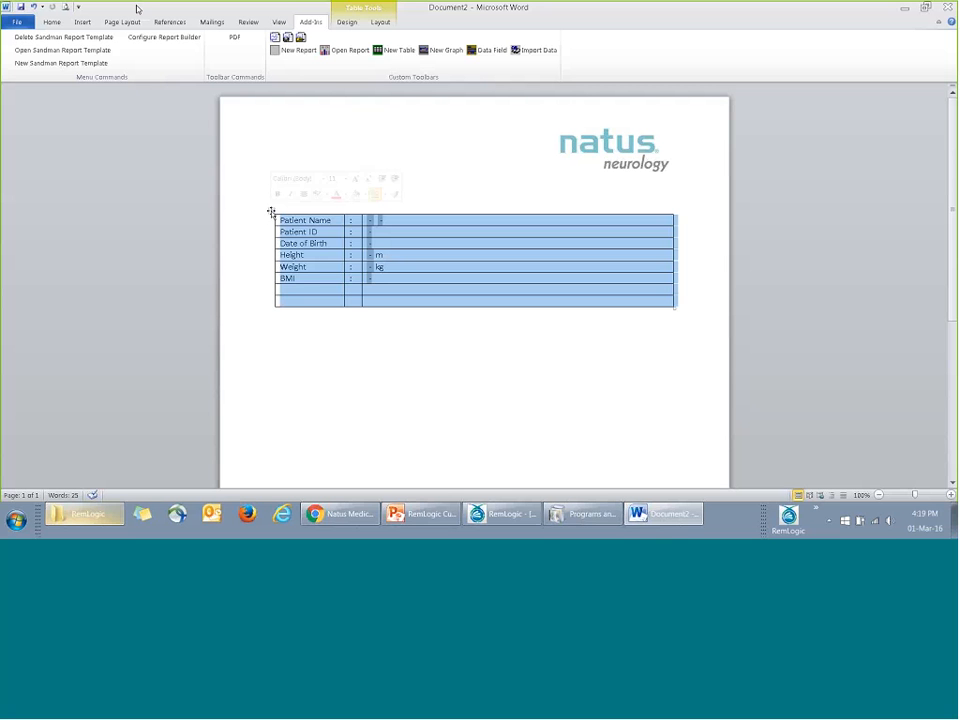
left_click(62, 21)
left_click(361, 61)
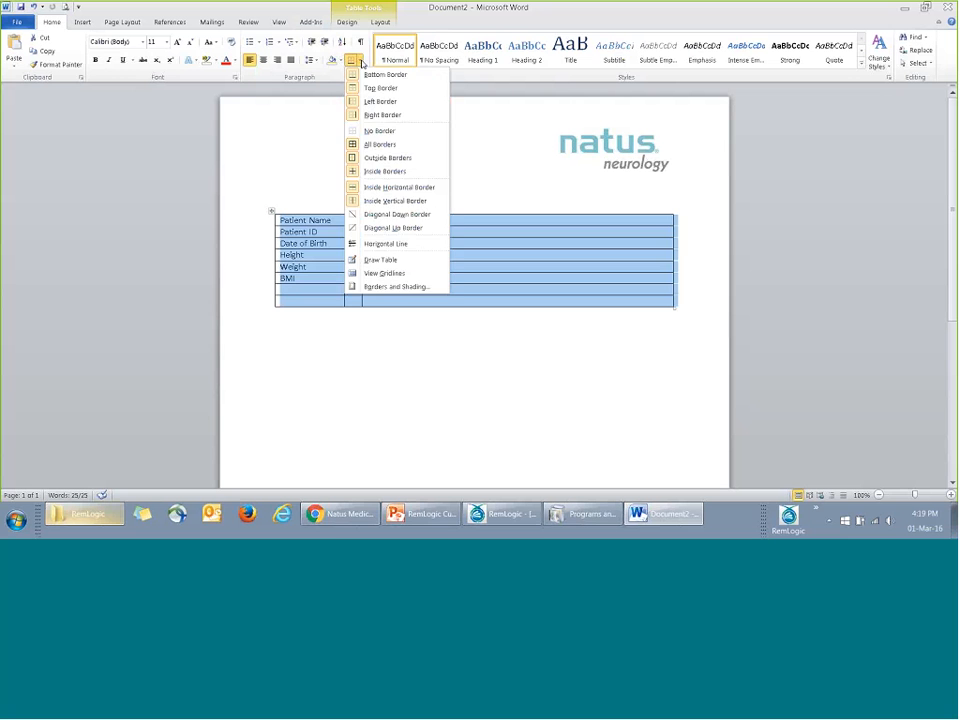
left_click(379, 130)
left_click(467, 306)
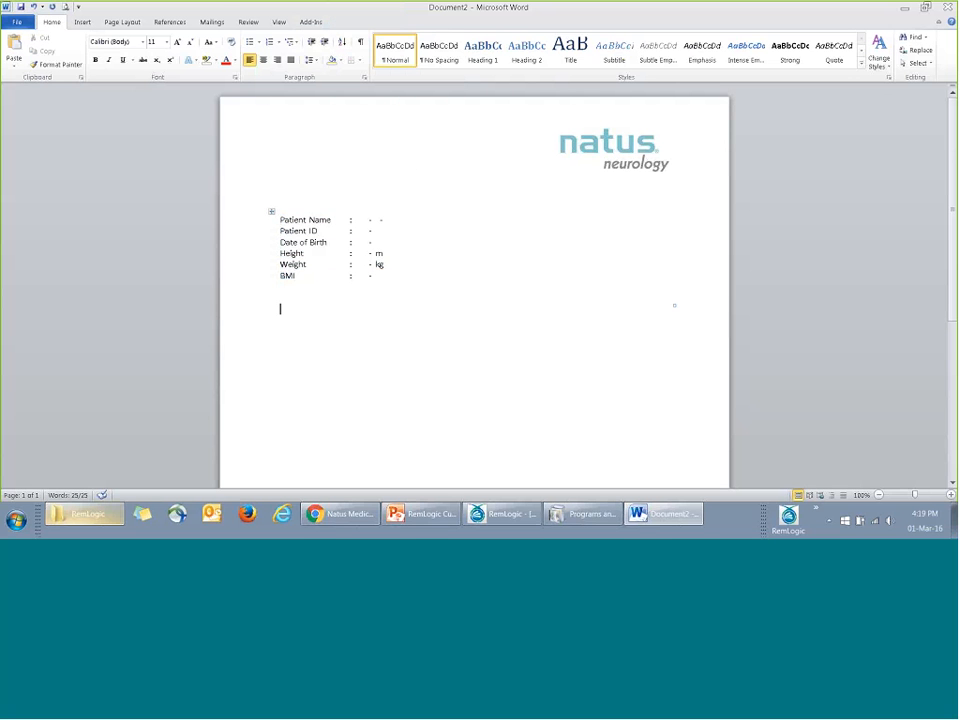
Step: Save the report with the RemLogic add-in as a Word 97-2003 Template named Test report in the Reports folder
left_click(310, 21)
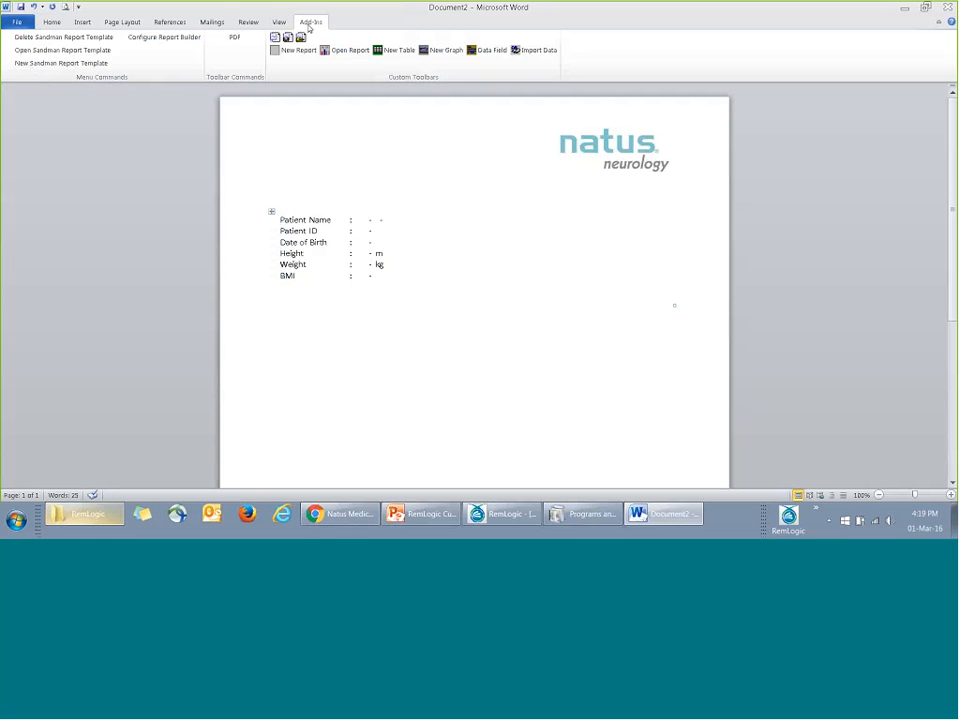
left_click(287, 37)
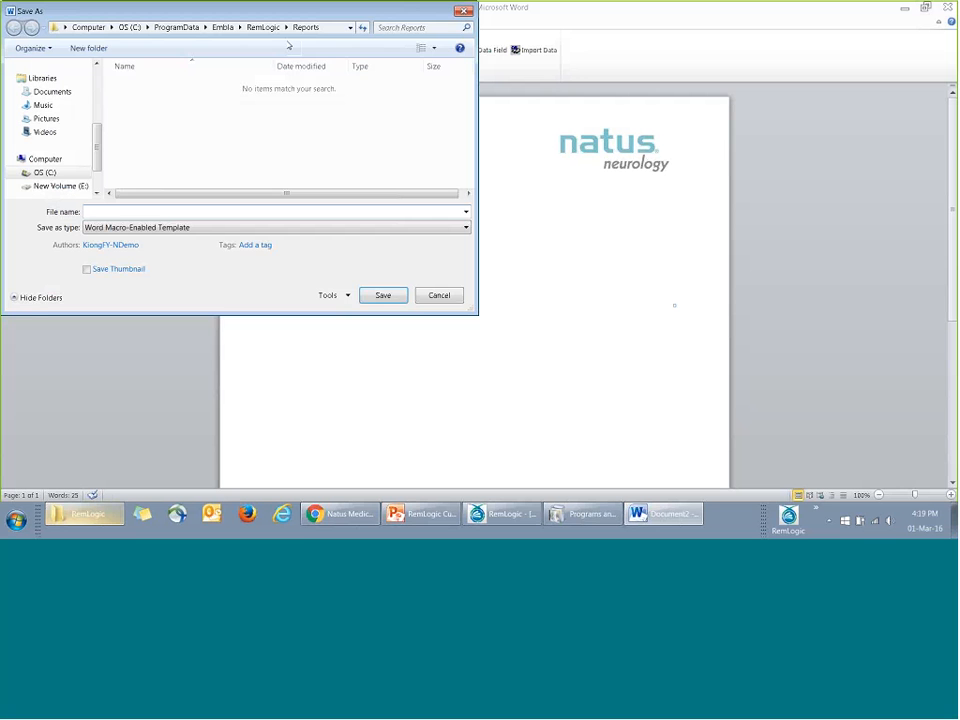
left_click_drag(280, 17, 373, 59)
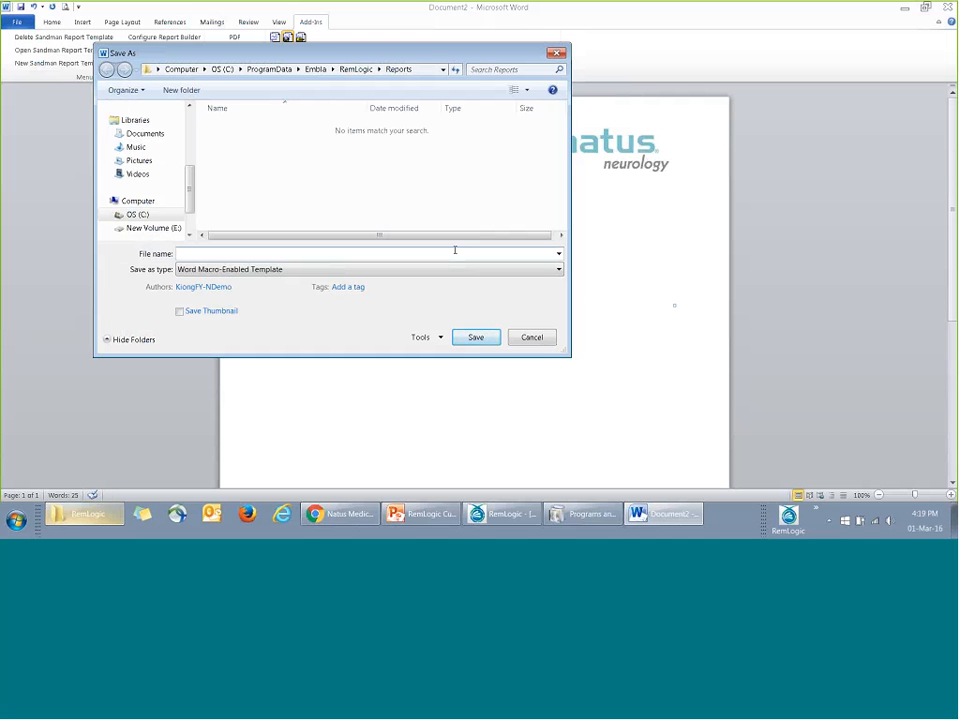
type("Test report")
left_click(535, 270)
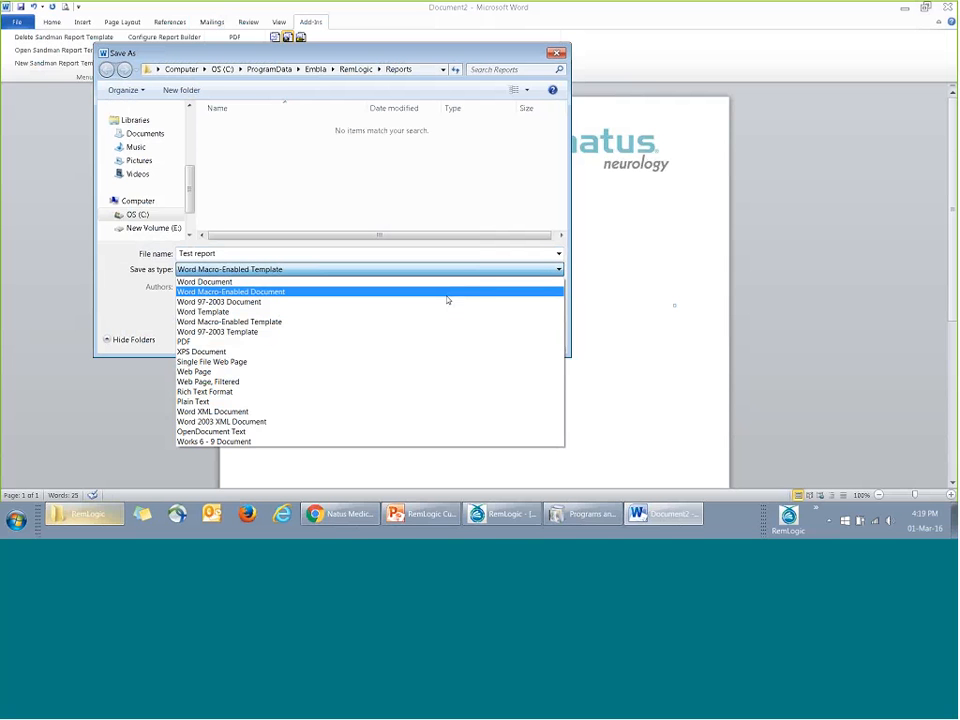
left_click(266, 336)
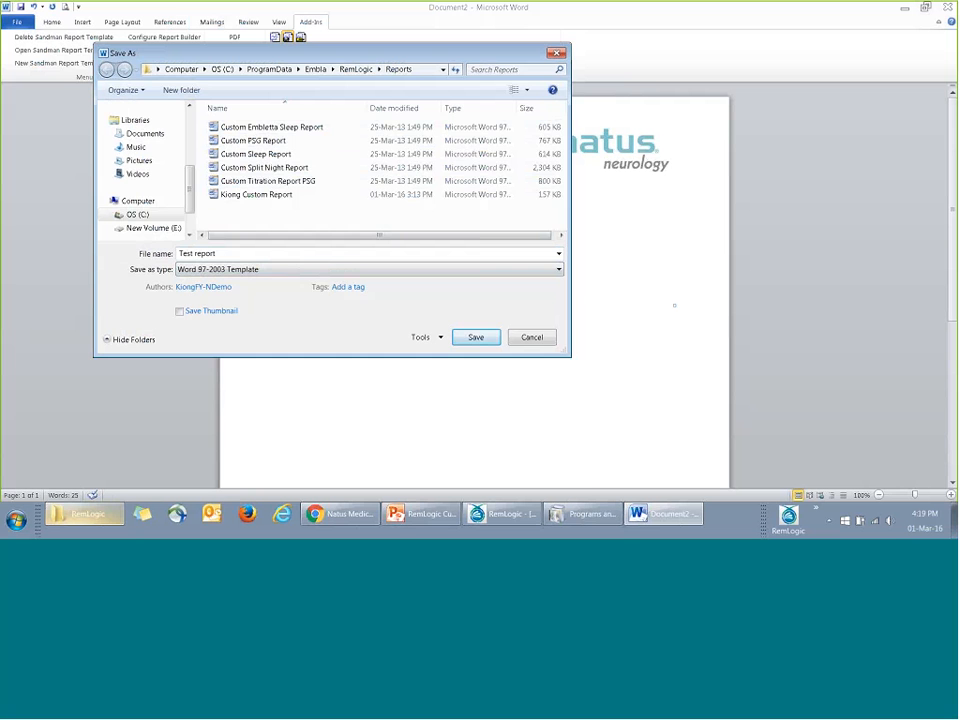
left_click(476, 337)
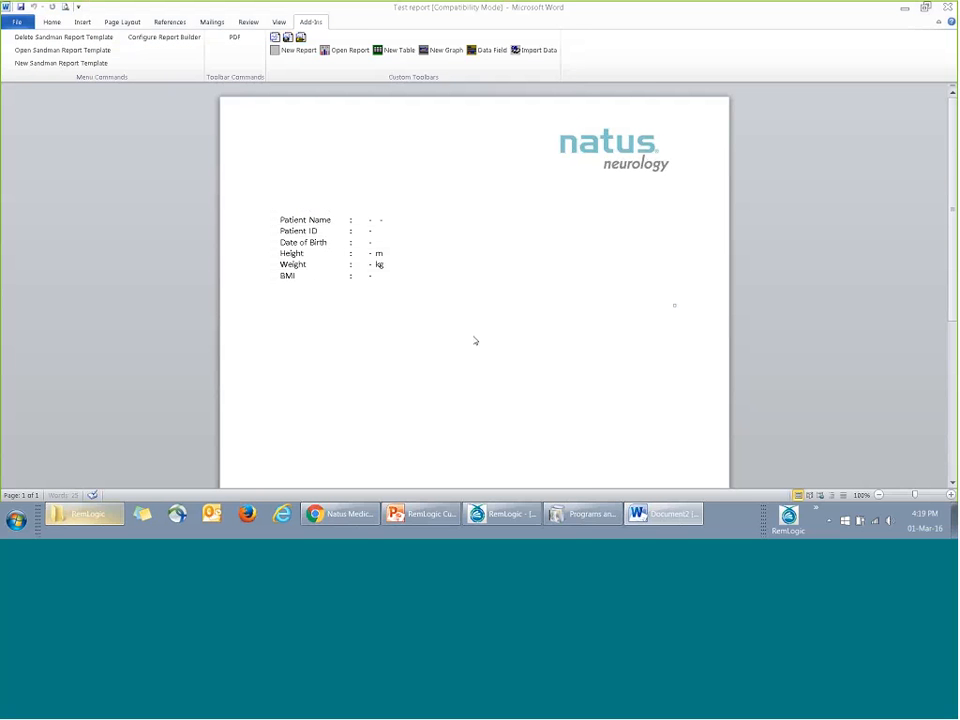
Step: Close the Programs and Features window and the open RemLogic window
left_click(585, 510)
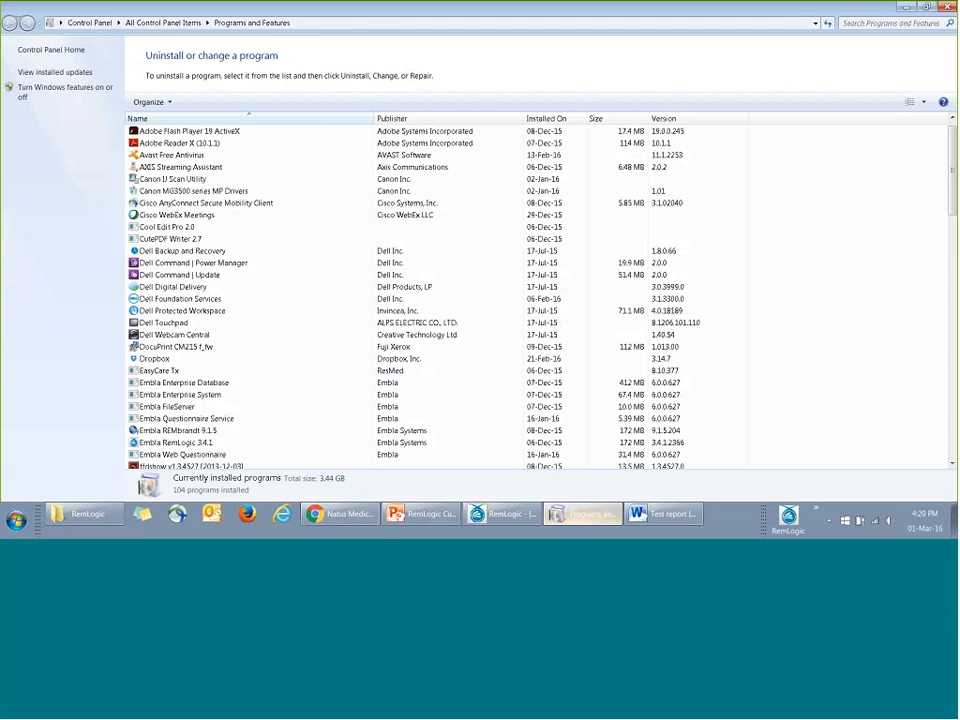
left_click(947, 7)
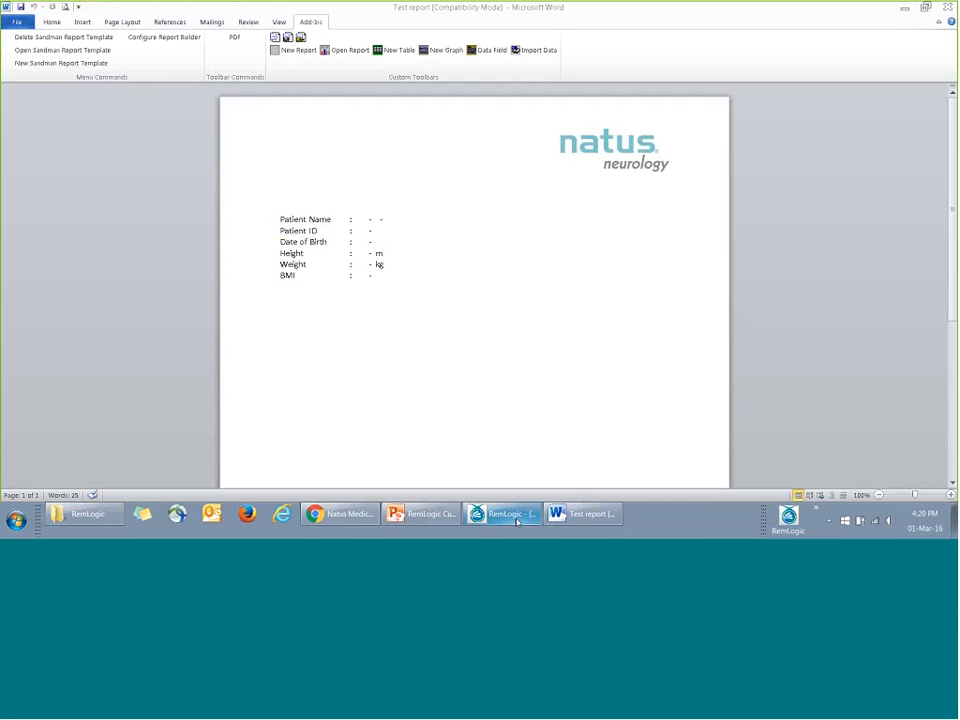
right_click(508, 514)
left_click(471, 492)
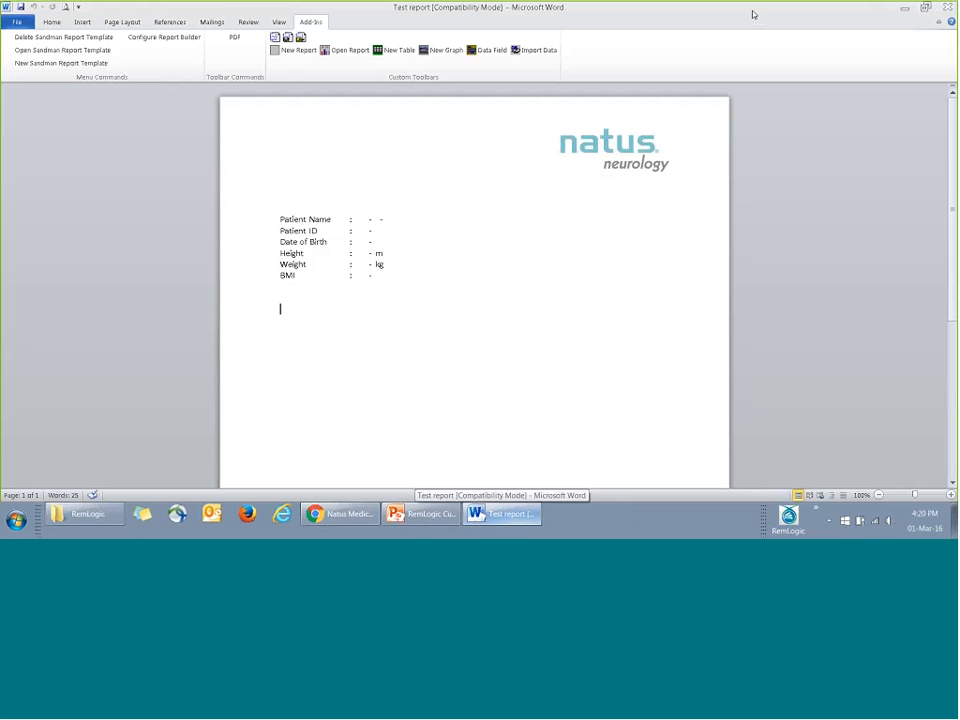
Step: Close the Test report document and the folder window, and open the scored_Orig recording from the Webinar folder in a maximized RemLogic window
left_click(947, 8)
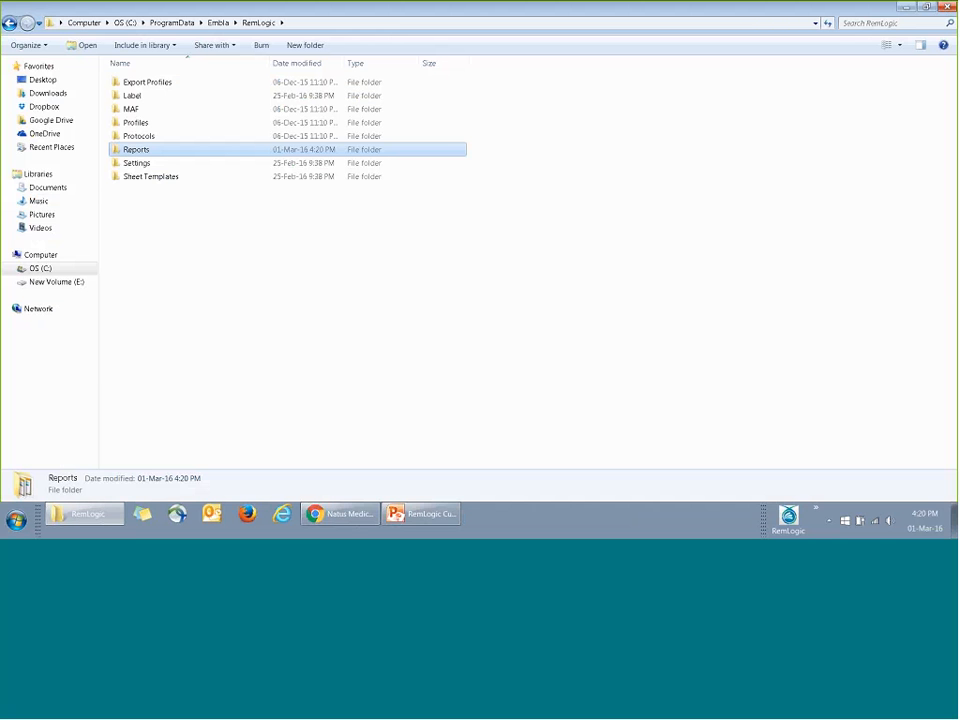
left_click(947, 8)
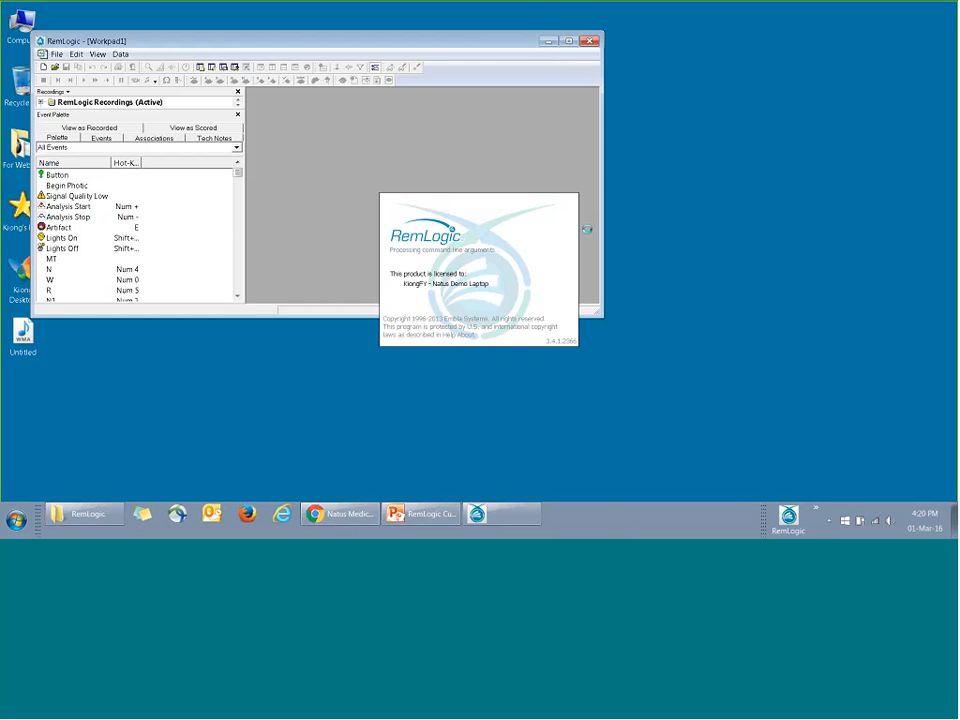
left_click(568, 42)
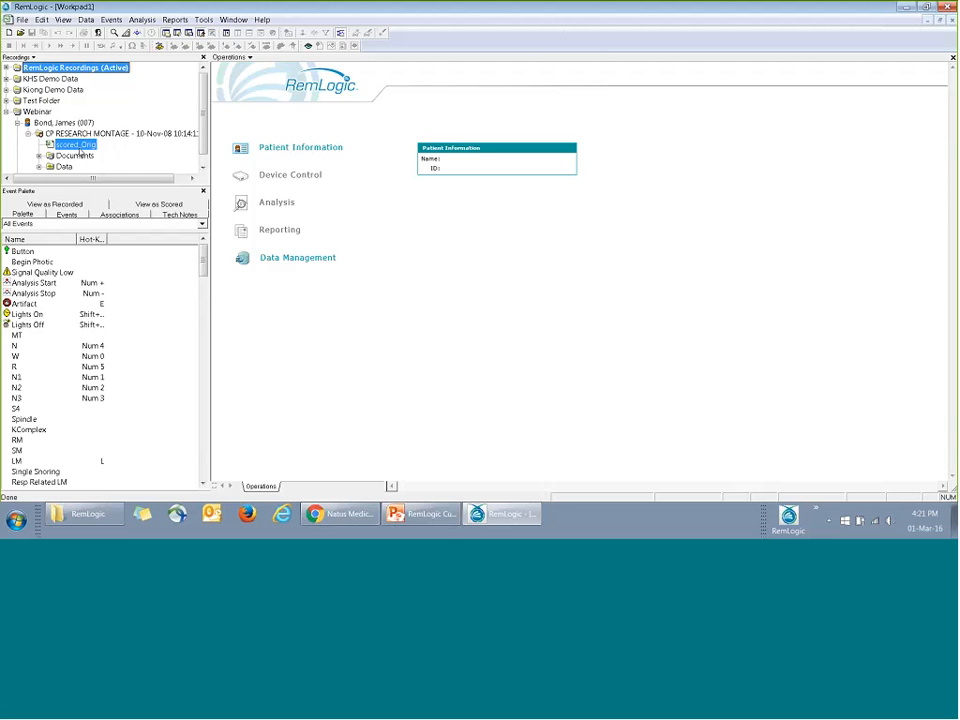
double_click(80, 148)
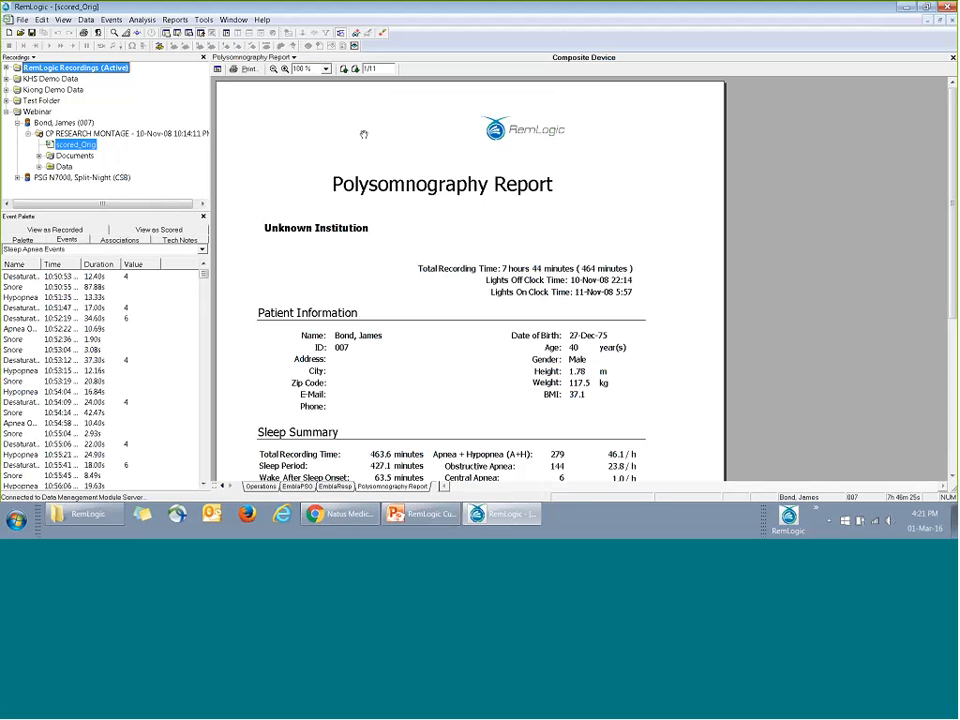
Step: Run the custom Test report on the open recording and view the generated document in a maximized Word window
left_click(175, 19)
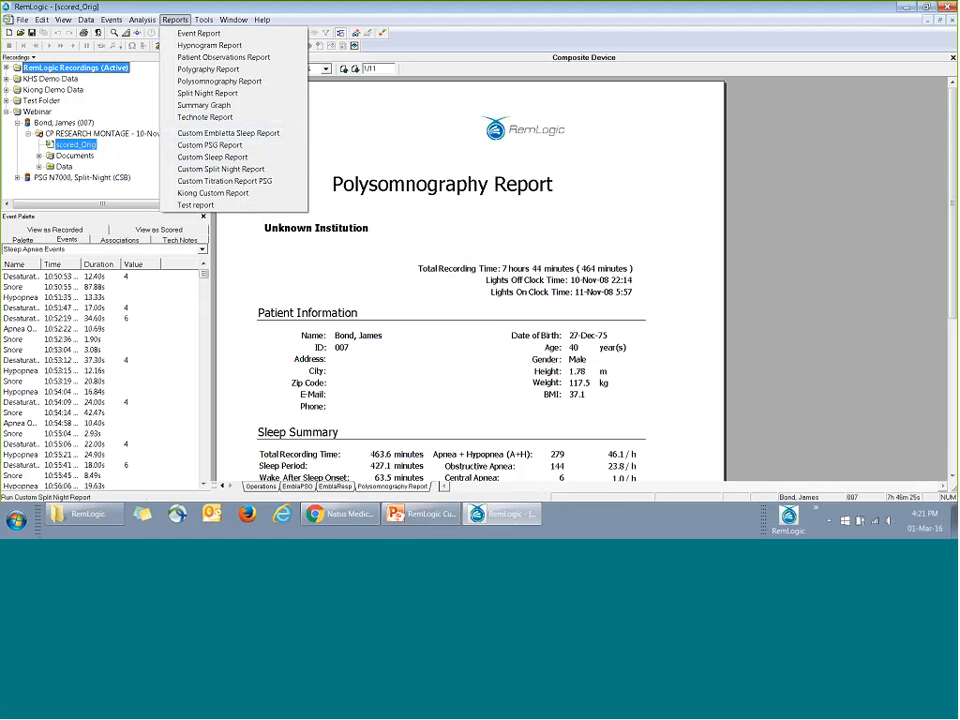
left_click(198, 204)
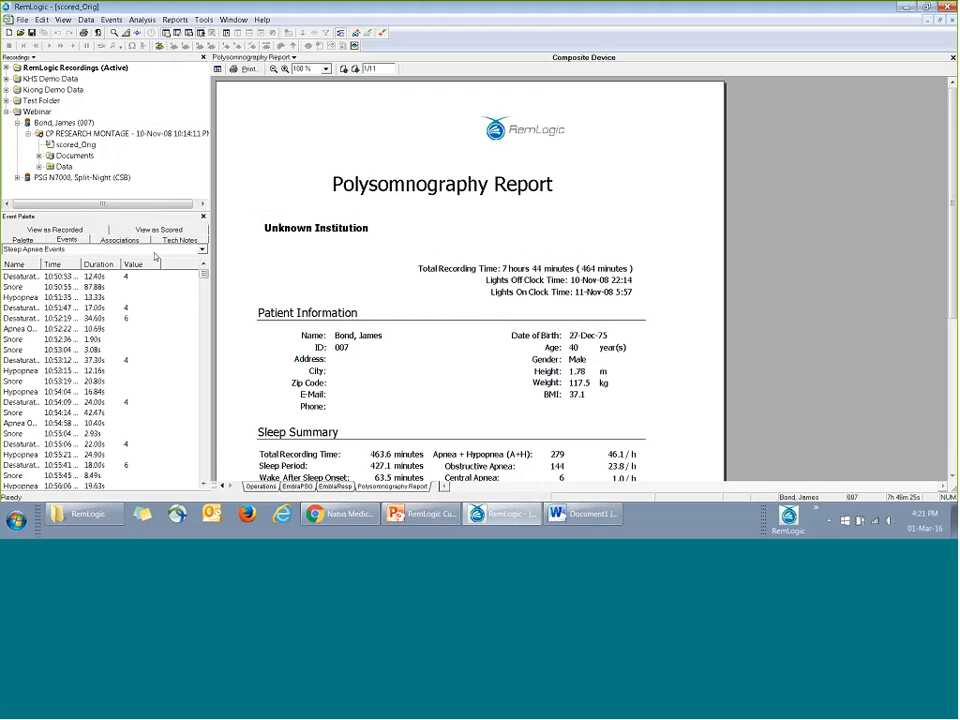
left_click(599, 524)
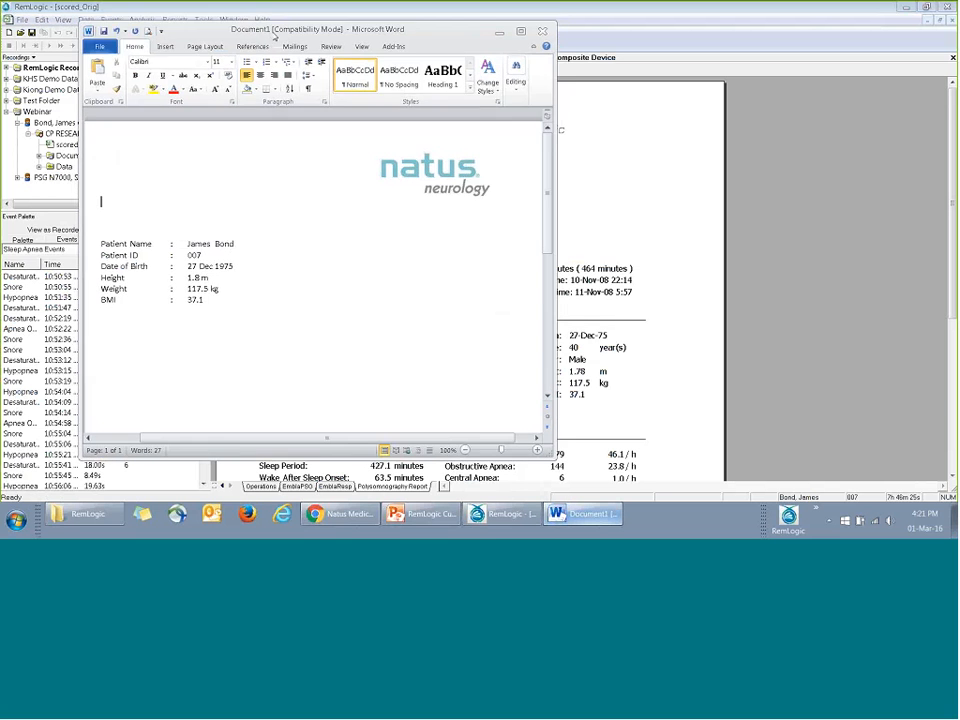
double_click(274, 11)
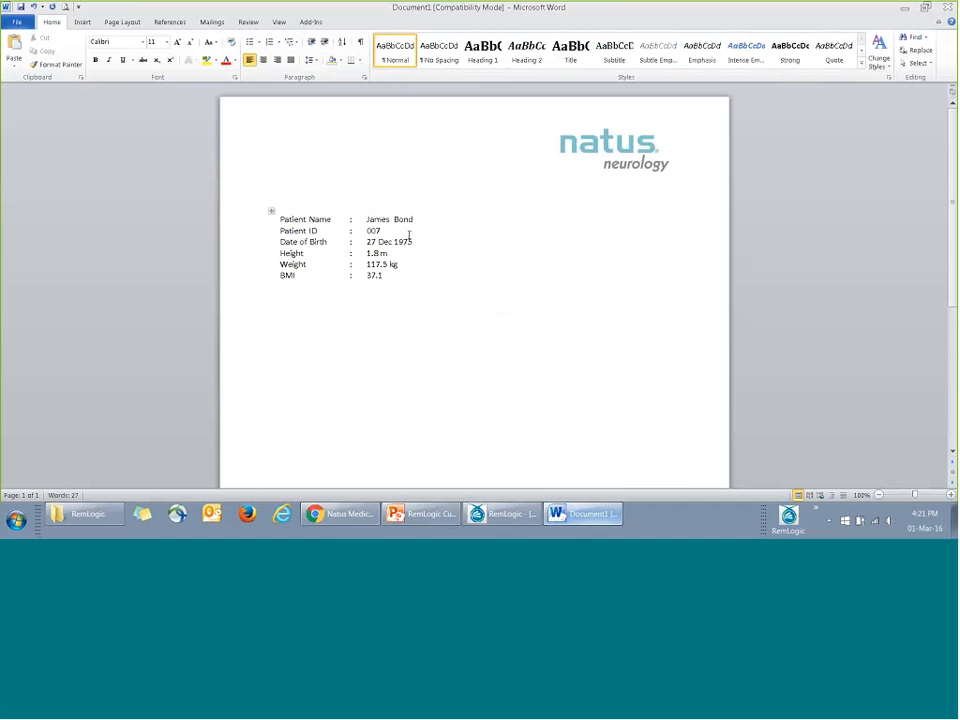
left_click(420, 309)
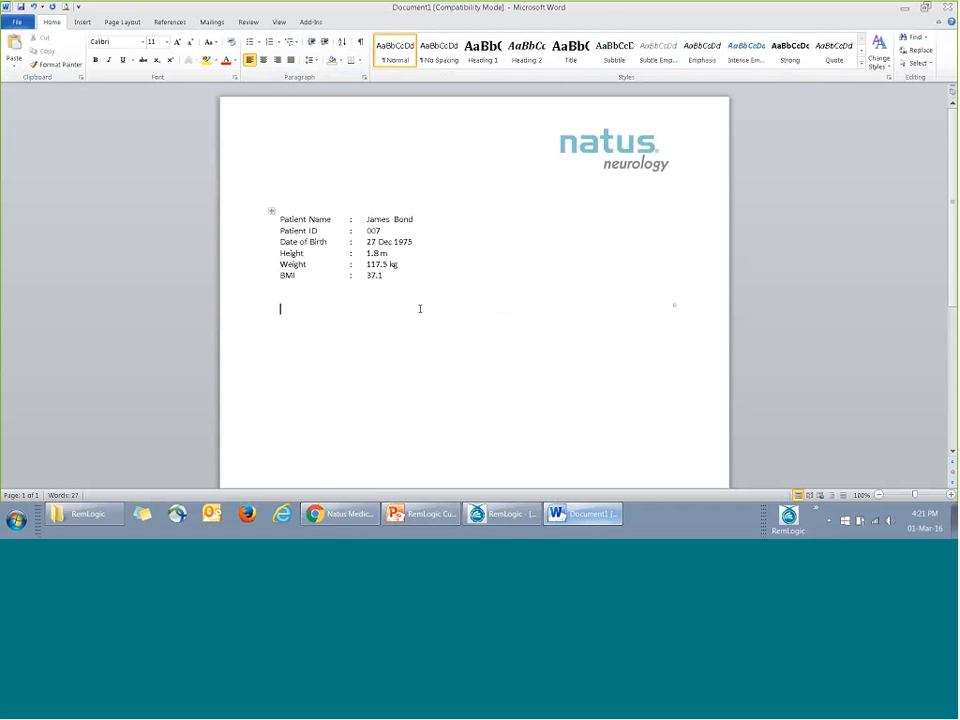
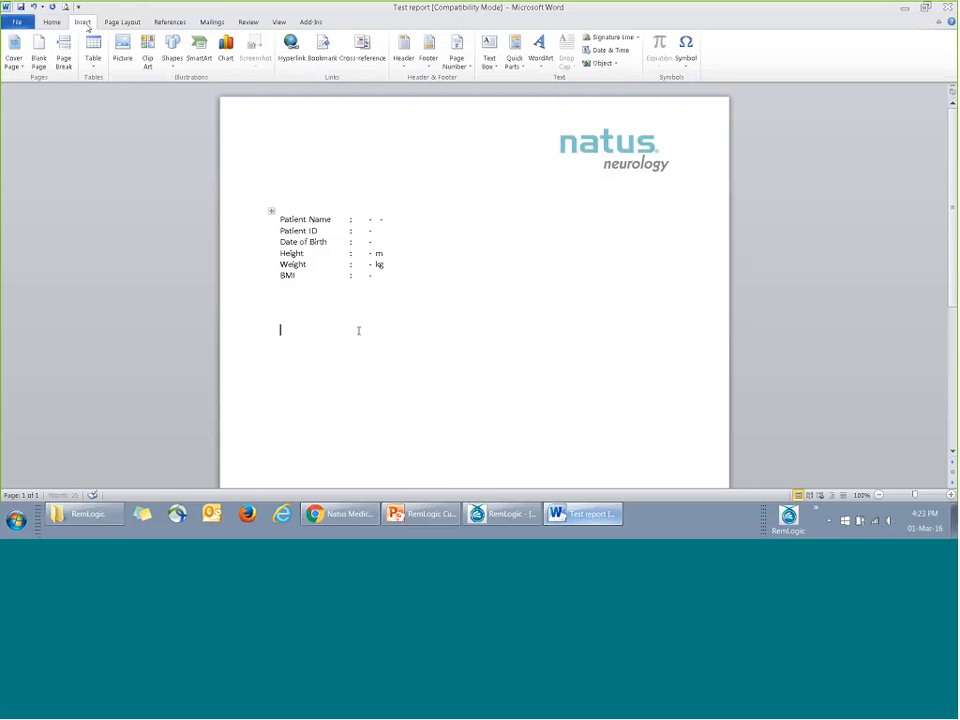
left_click(93, 48)
left_click(99, 132)
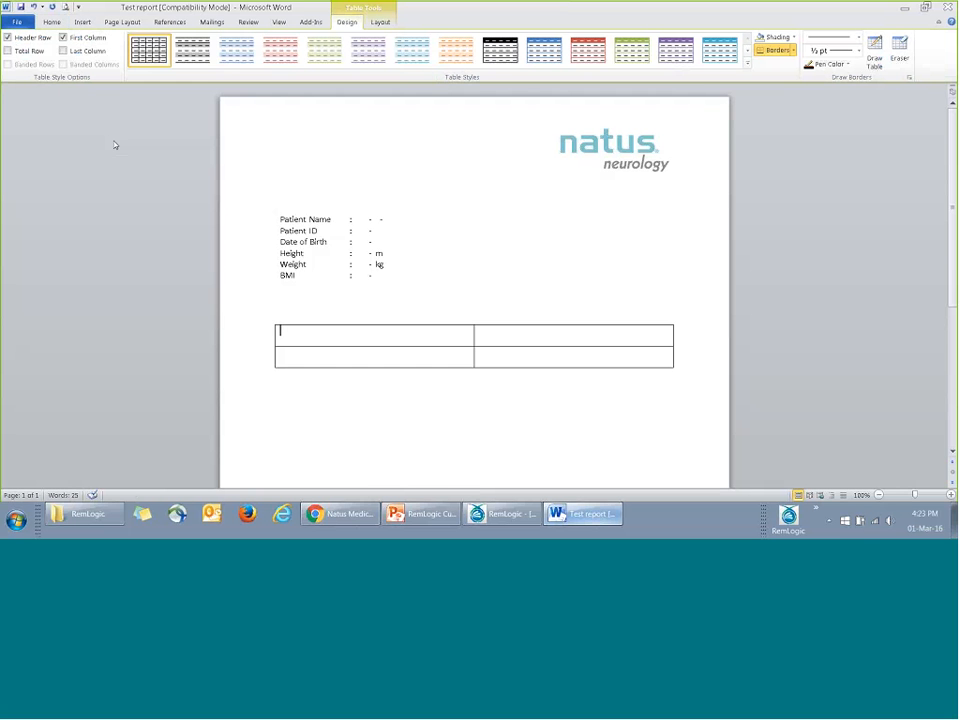
left_click(271, 319)
right_click(271, 319)
left_click(333, 187)
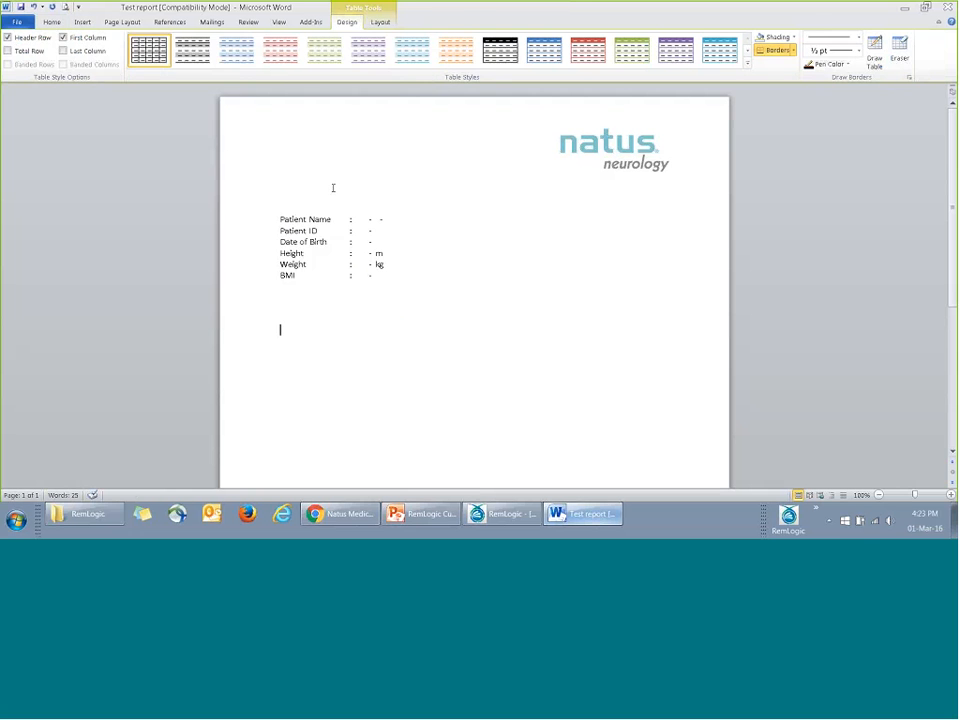
Step: Insert a three-column, four-row table below the patient information and head the second and third columns Number of events and Index
left_click(82, 22)
left_click(93, 50)
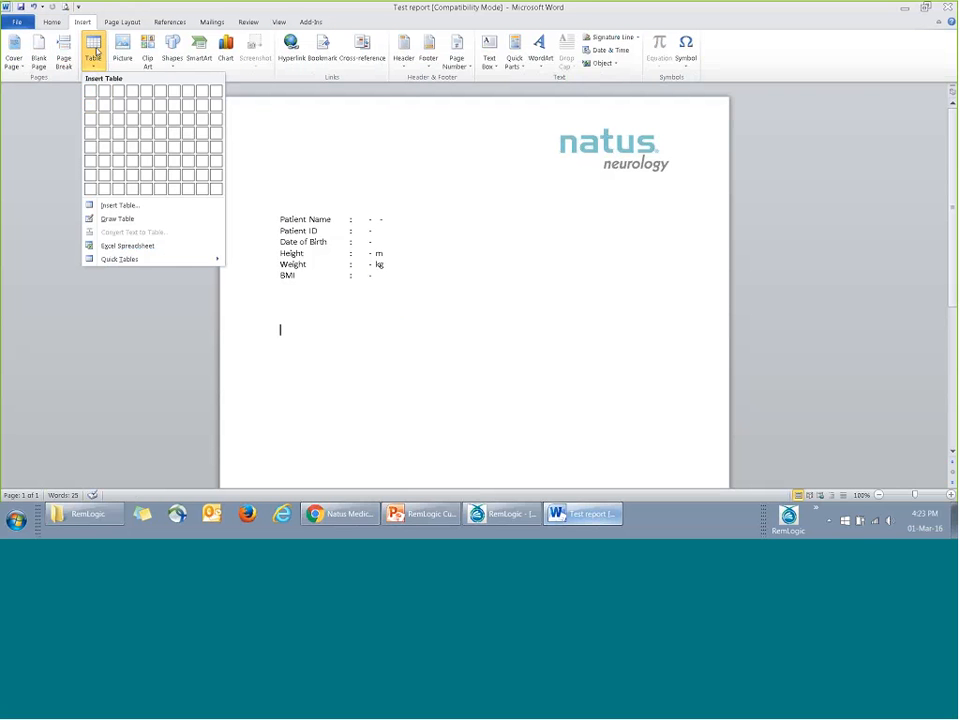
left_click(117, 135)
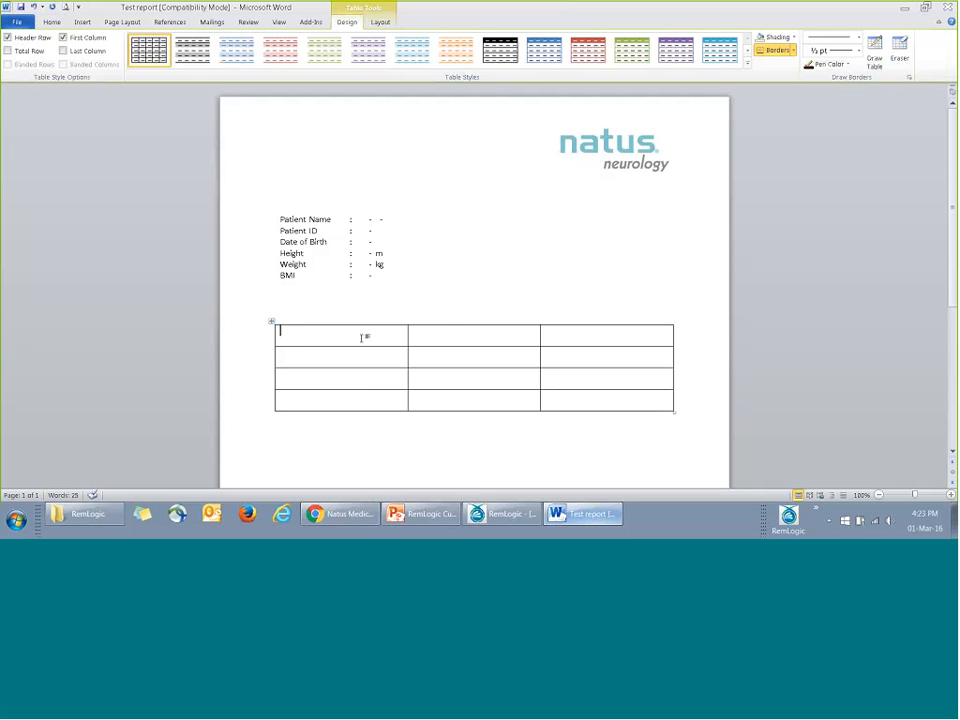
left_click(462, 328)
type("Number of events")
left_click(547, 331)
type("Index")
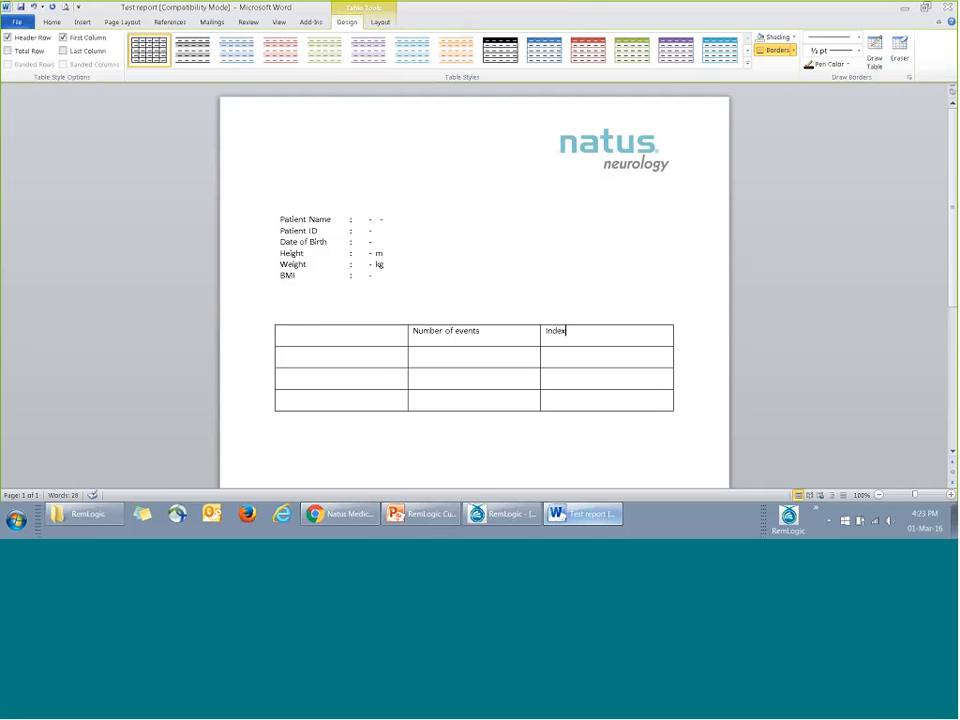
Step: Label the rows in the new table's first column Apnea, Hypopnea and Apnea + Hypopnea
key("Tab")
type("Apnea")
key("Down")
type("Hypopnea")
key("Down")
type("Apnea + Hy")
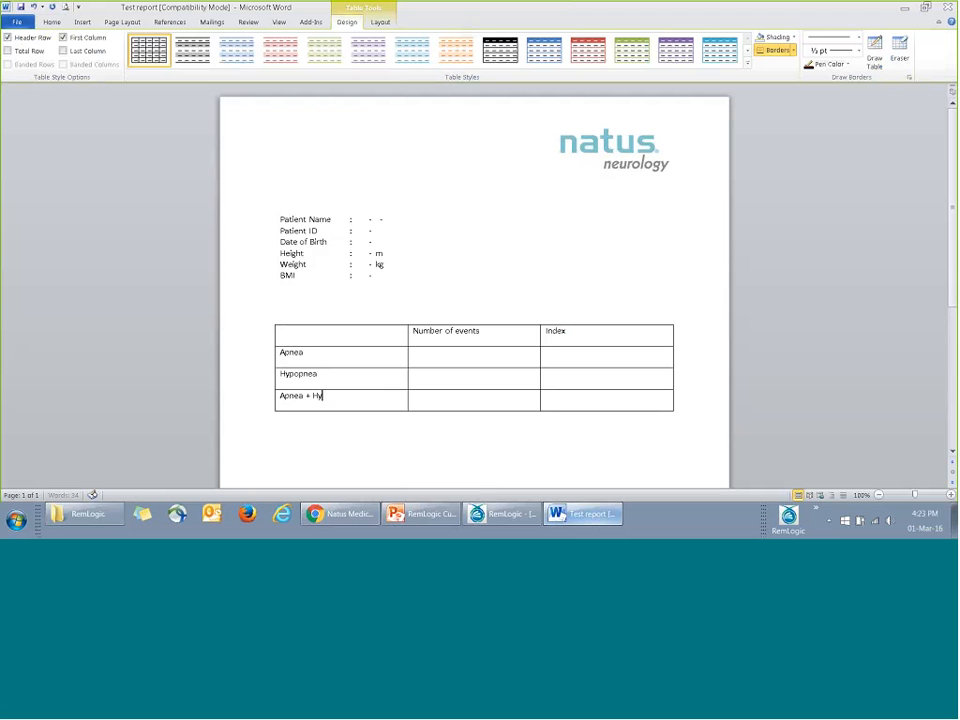
type("popnea")
Step: Narrow the table's first column, and make the Number of events and Index headings bold and centered
left_click_drag(408, 345, 673, 306)
left_click(52, 22)
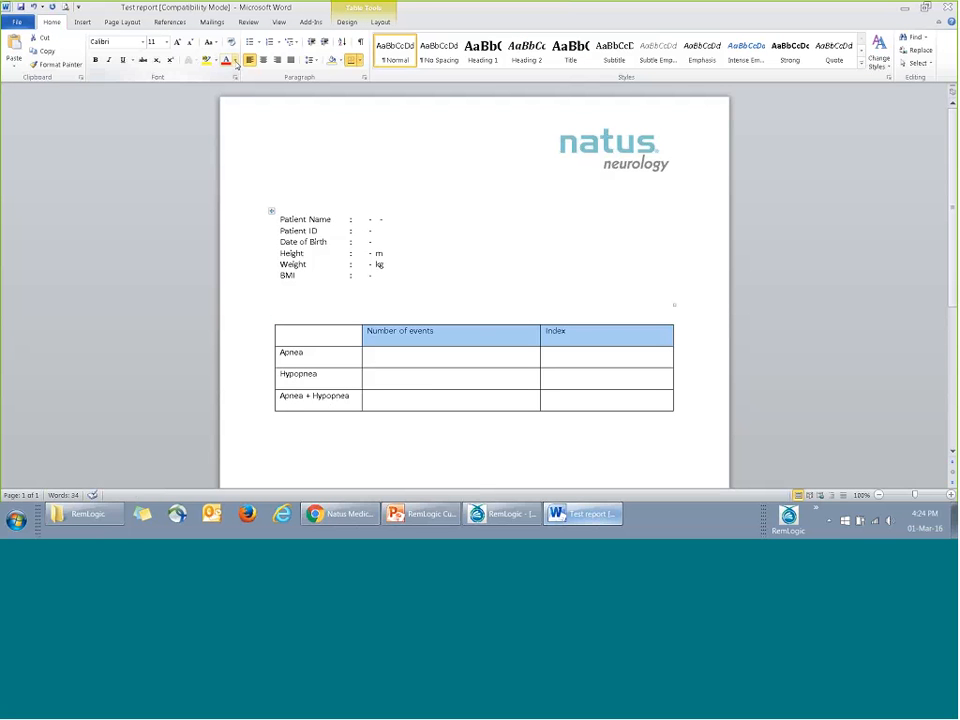
left_click(95, 61)
left_click(264, 61)
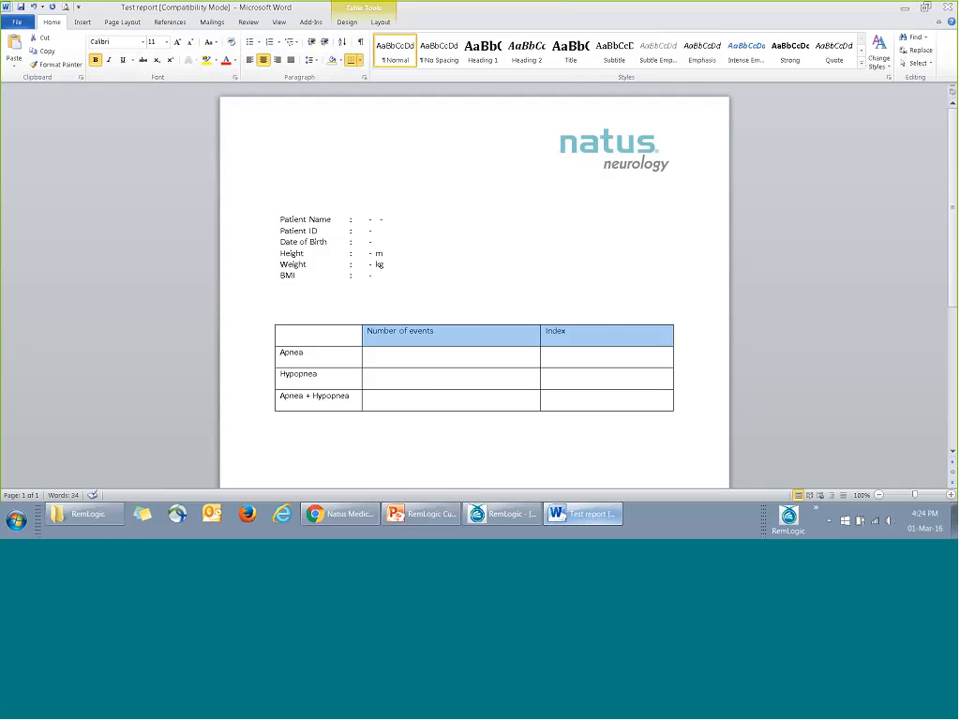
Step: Shade the Number of events and Index header cells dark blue and set their font color to white
right_click(432, 345)
left_click(497, 279)
left_click(415, 147)
left_click(390, 175)
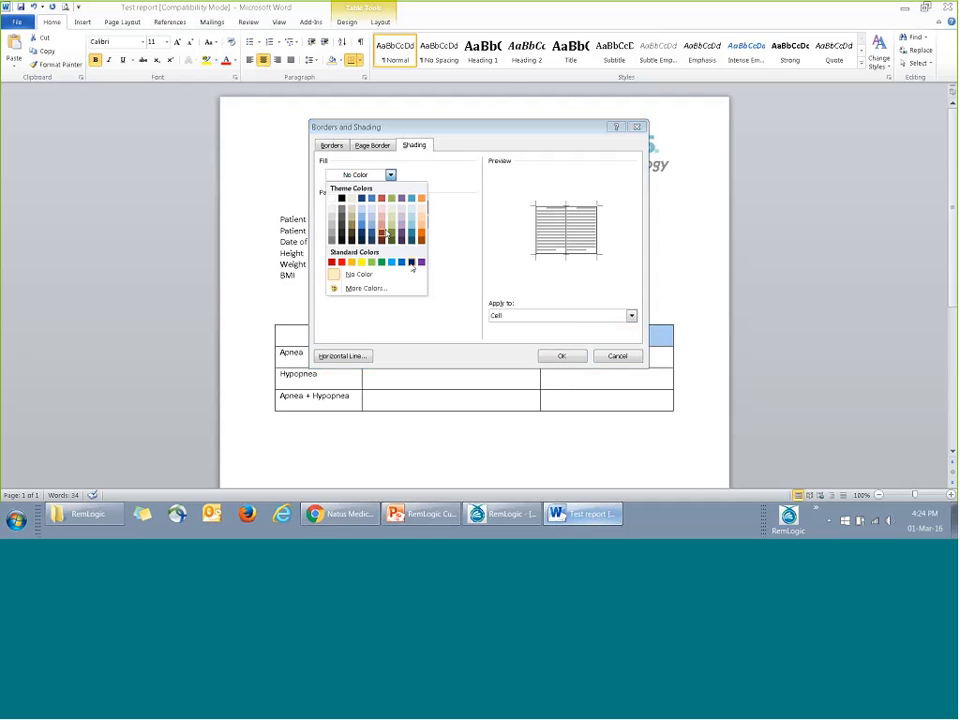
left_click(414, 261)
left_click(561, 356)
left_click(232, 60)
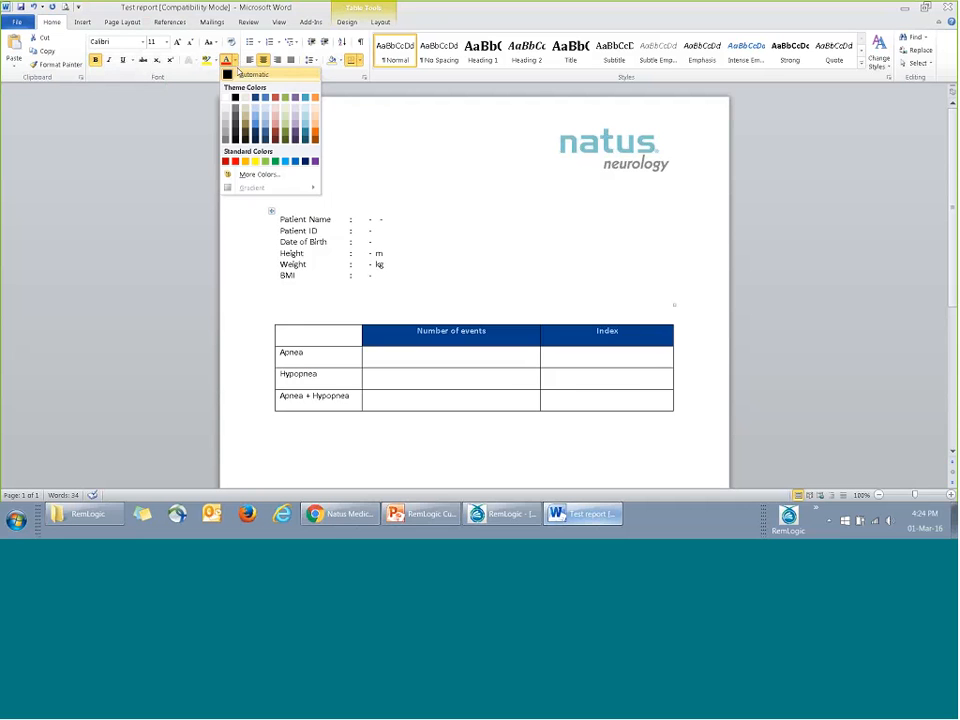
left_click(226, 97)
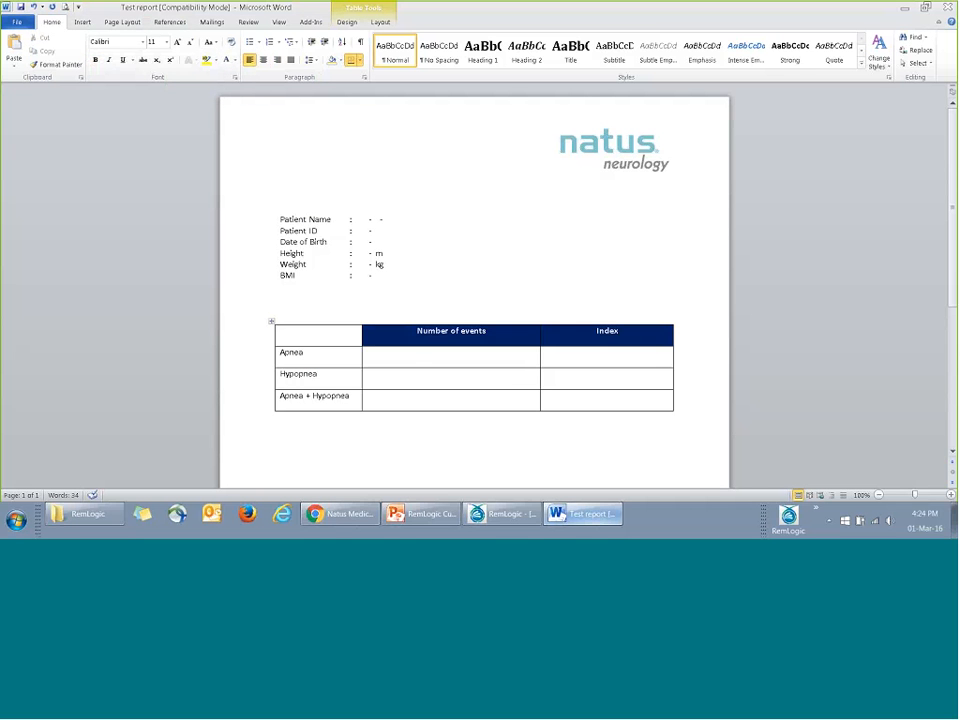
Step: Center the empty value cells under both headings and turn off bold in the Apnea row's Number of events cell
left_click_drag(372, 352, 566, 407)
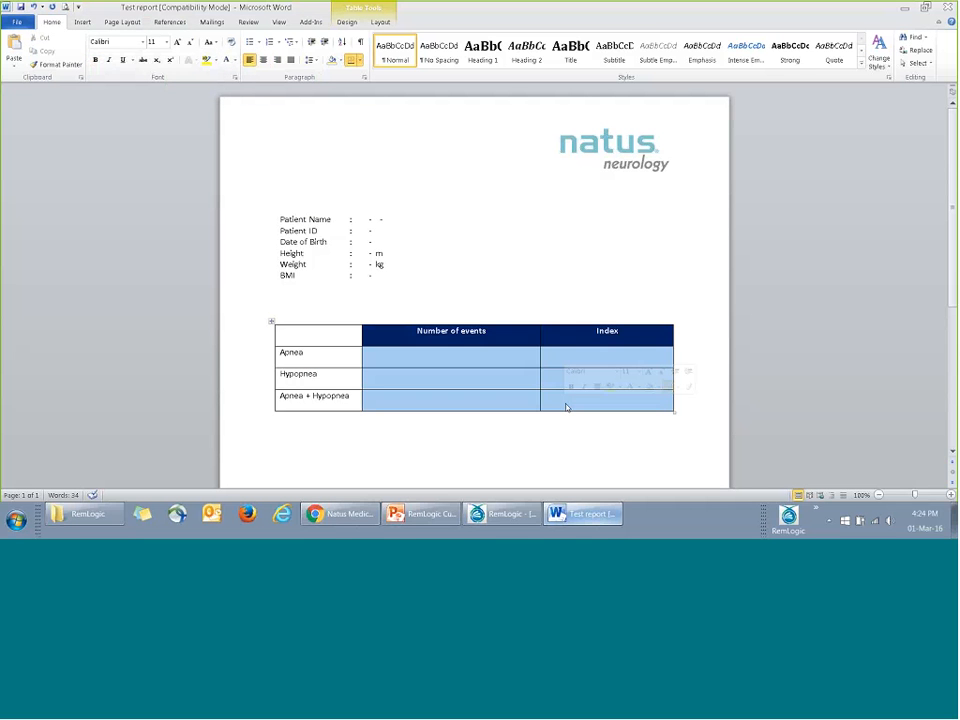
left_click(263, 60)
left_click(432, 355)
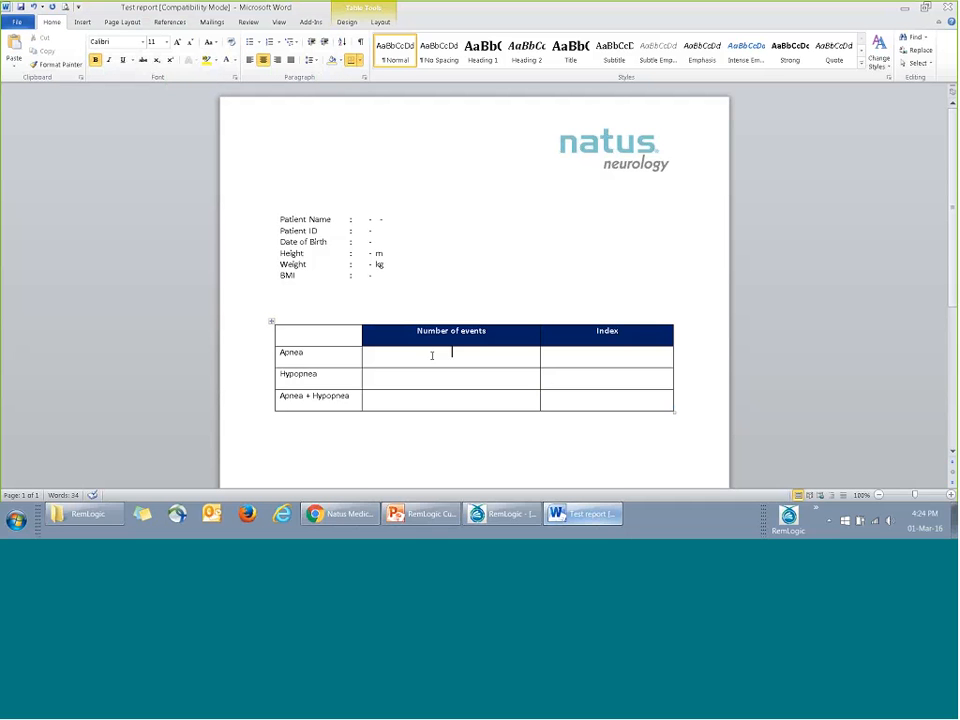
key("ctrl+b")
Step: Open the RemLogic Statistics Selector, expand the Resp statistics, and place the cursor in the Apnea row's Number of events cell
left_click(310, 22)
left_click(277, 38)
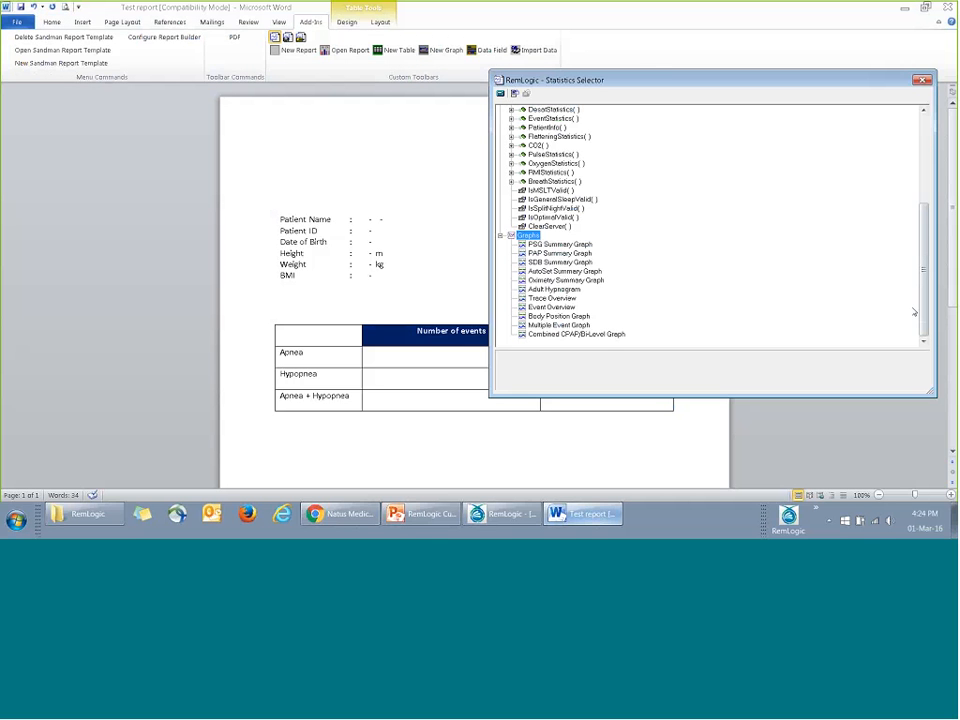
left_click_drag(917, 306, 913, 201)
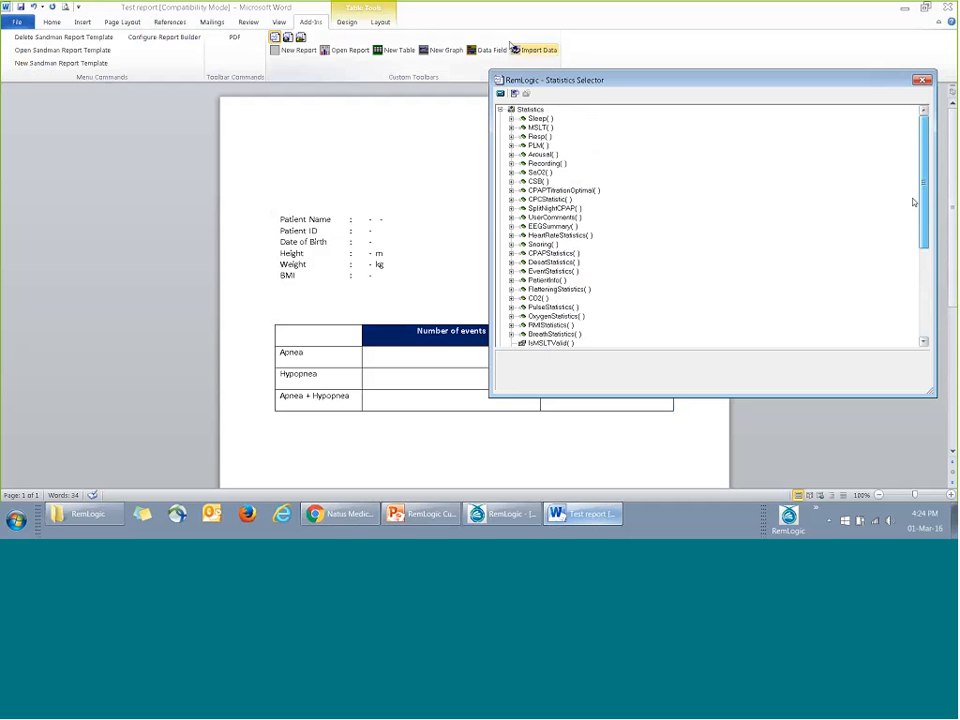
left_click(511, 140)
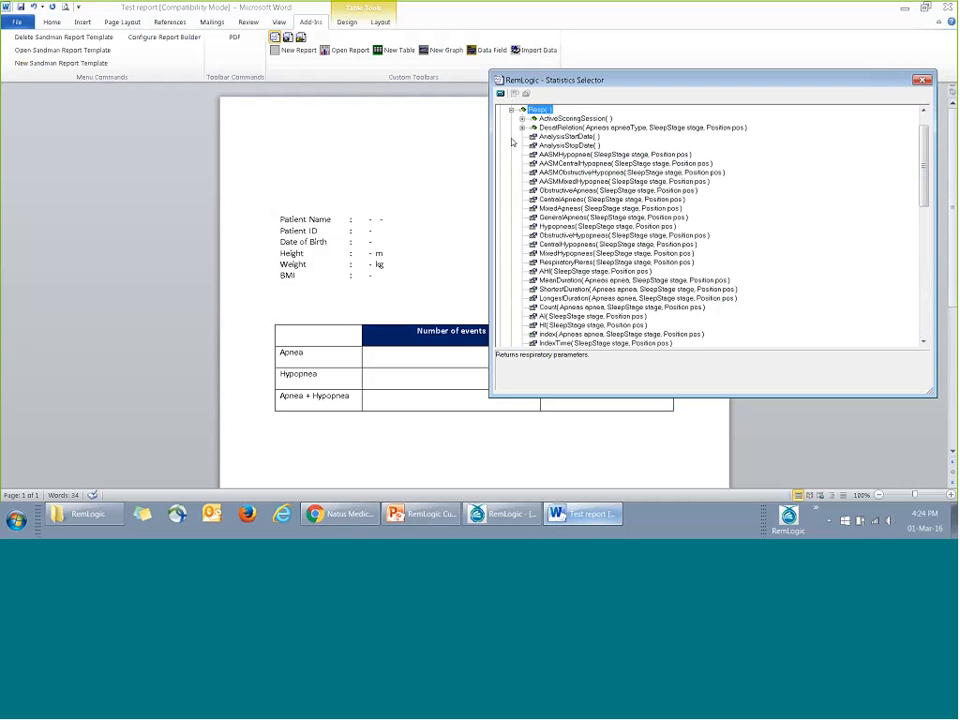
left_click(464, 355)
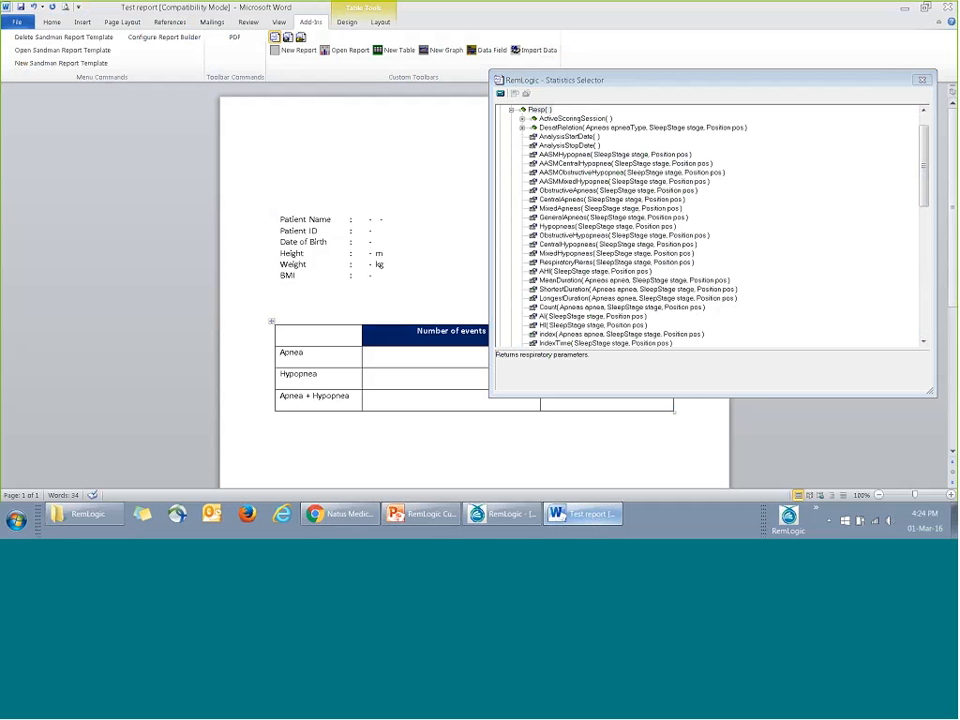
Step: Insert the Resp Count statistic with All Apneas, Sleep and Ignore position in the Apnea row, and narrow the Statistics Selector window
double_click(561, 309)
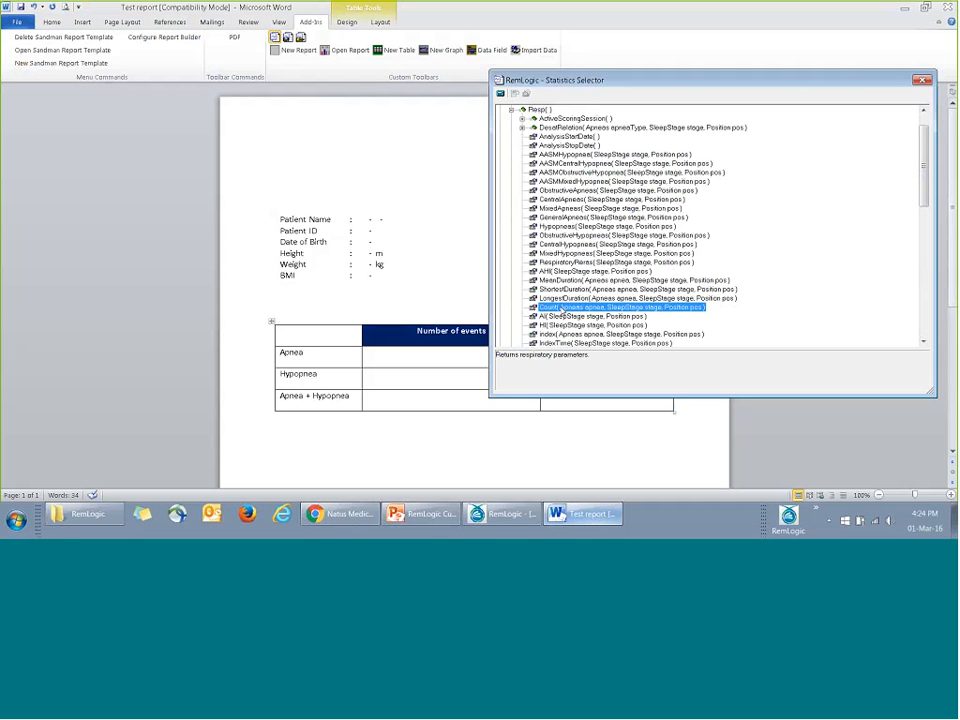
left_click_drag(471, 212, 340, 162)
left_click(318, 190)
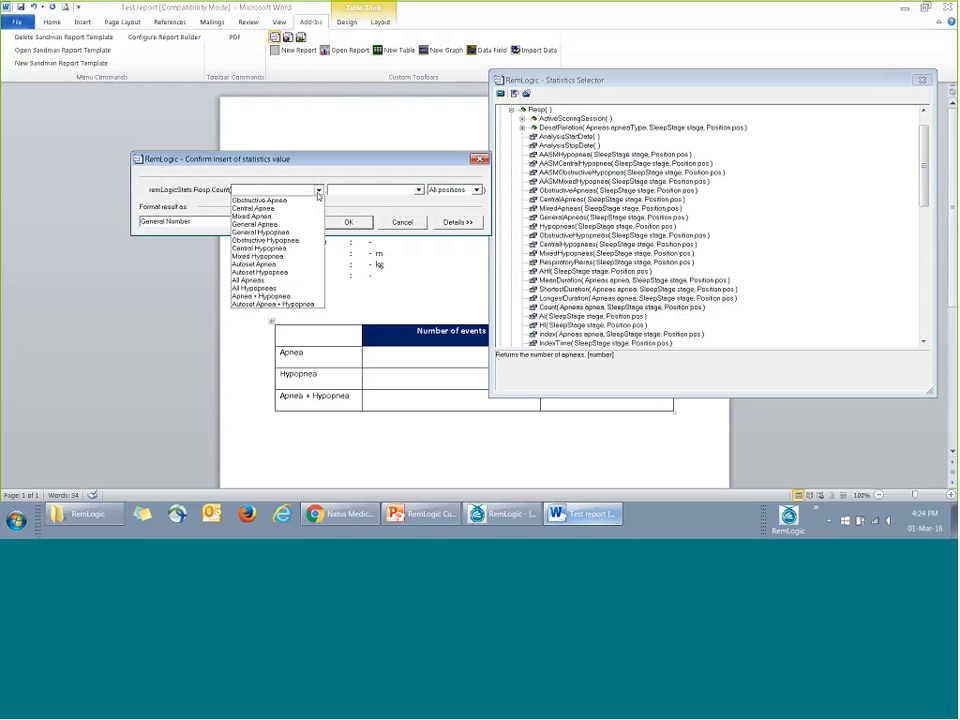
left_click(279, 280)
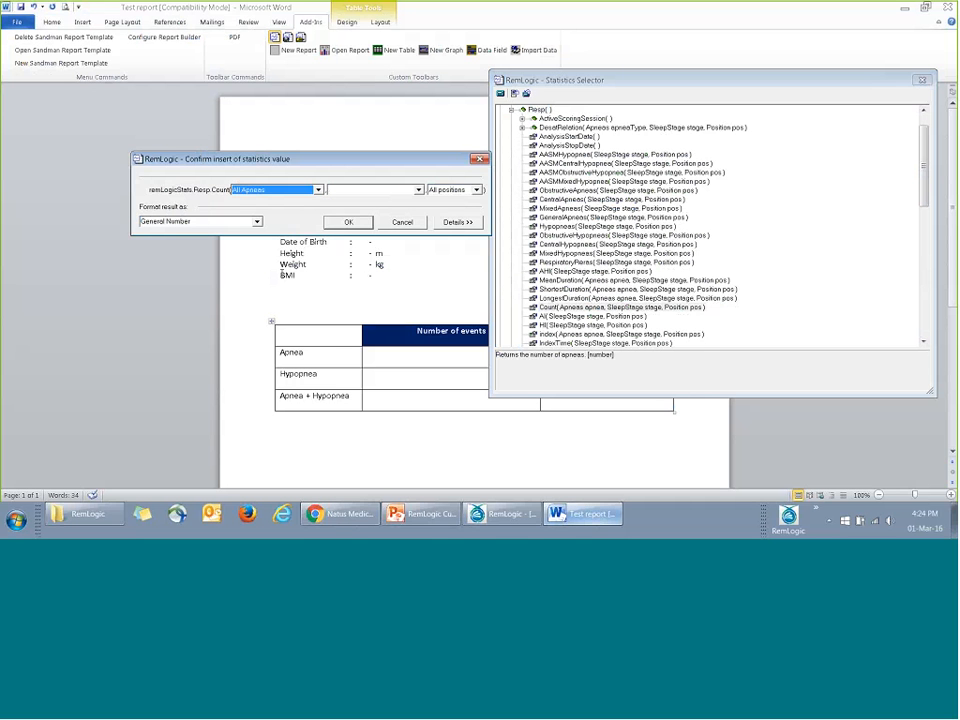
left_click(418, 189)
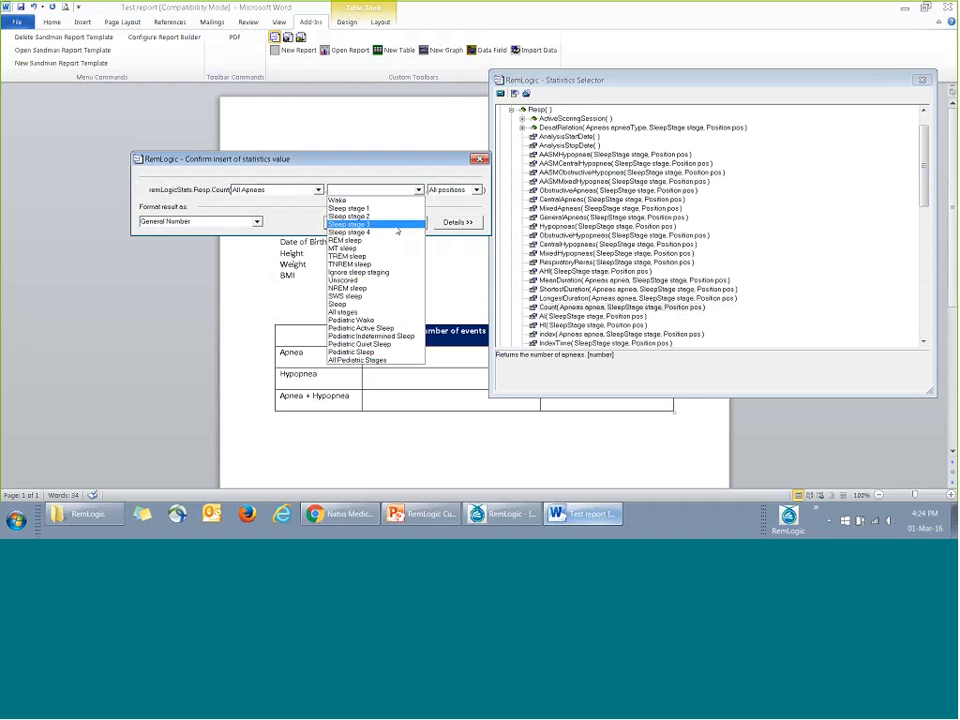
left_click(345, 304)
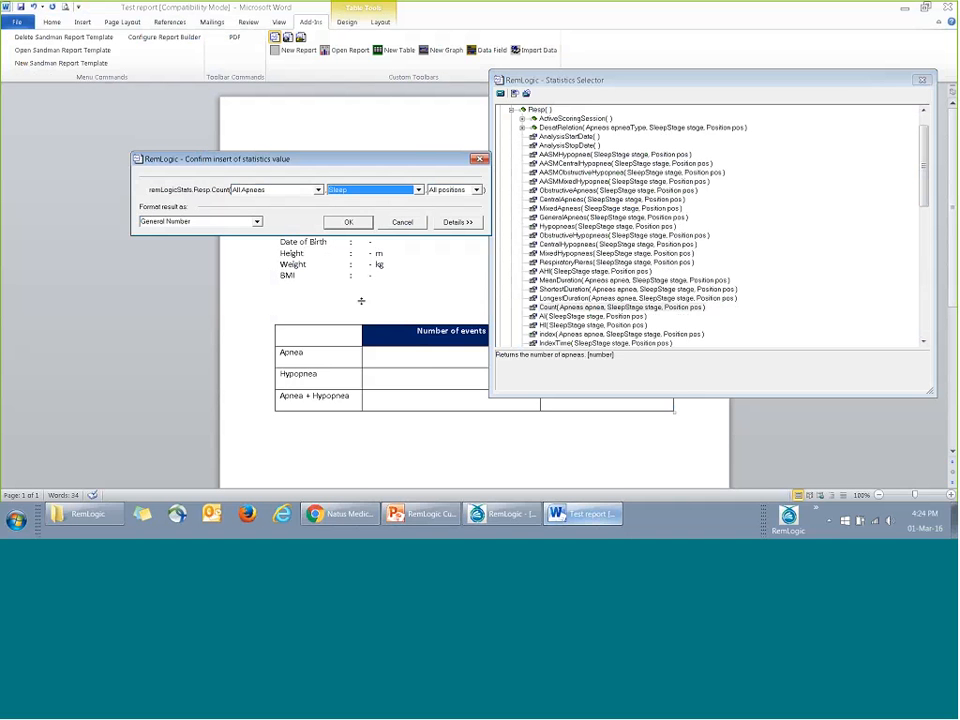
left_click(469, 190)
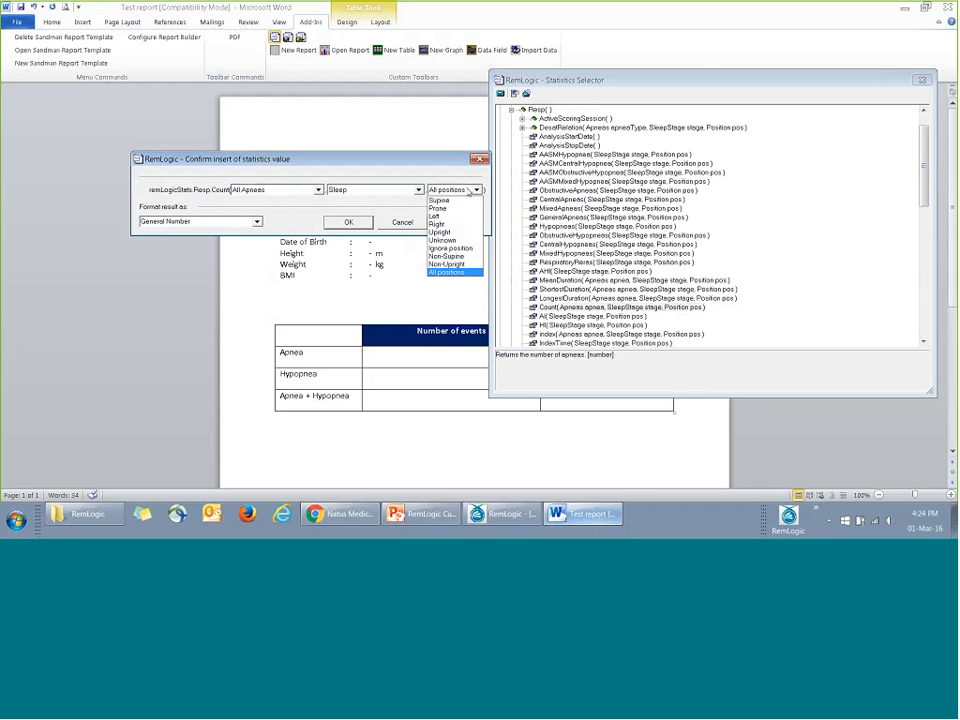
left_click(462, 249)
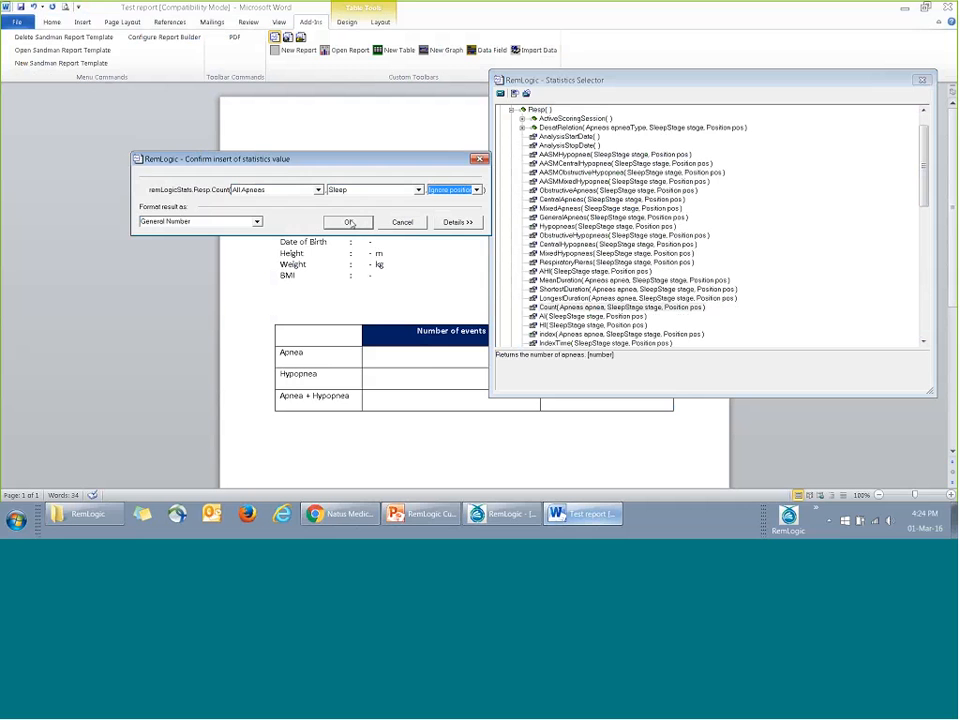
left_click(348, 222)
left_click(523, 231)
left_click_drag(525, 231, 600, 231)
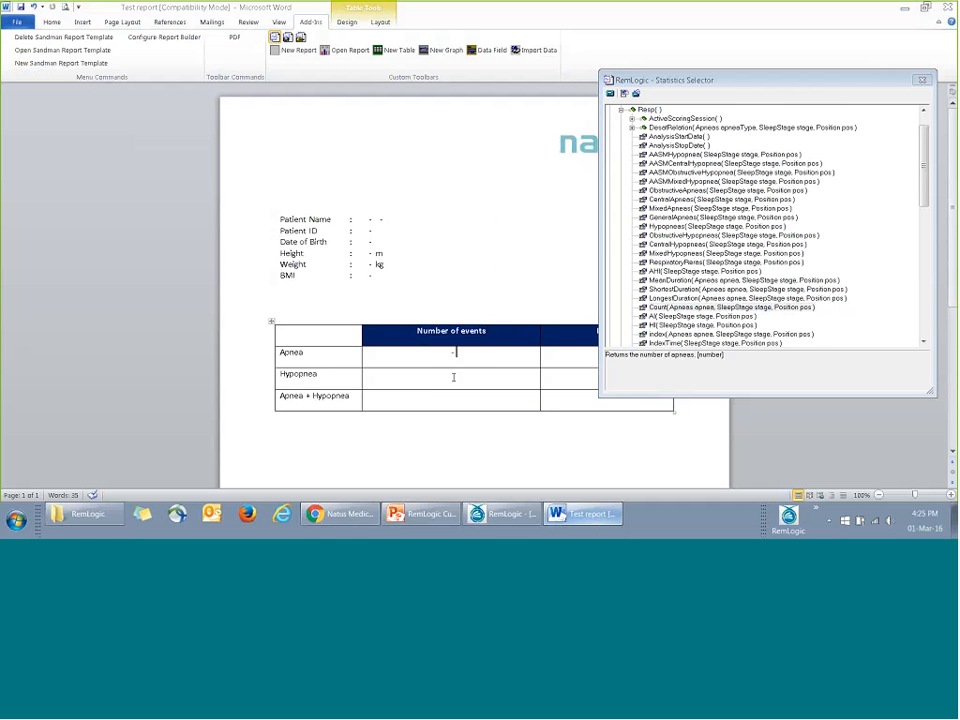
Step: Insert the Resp Count statistic with All Hypopneas, Sleep and Ignore position in the Hypopnea row's Number of events cell
left_click(453, 375)
double_click(708, 308)
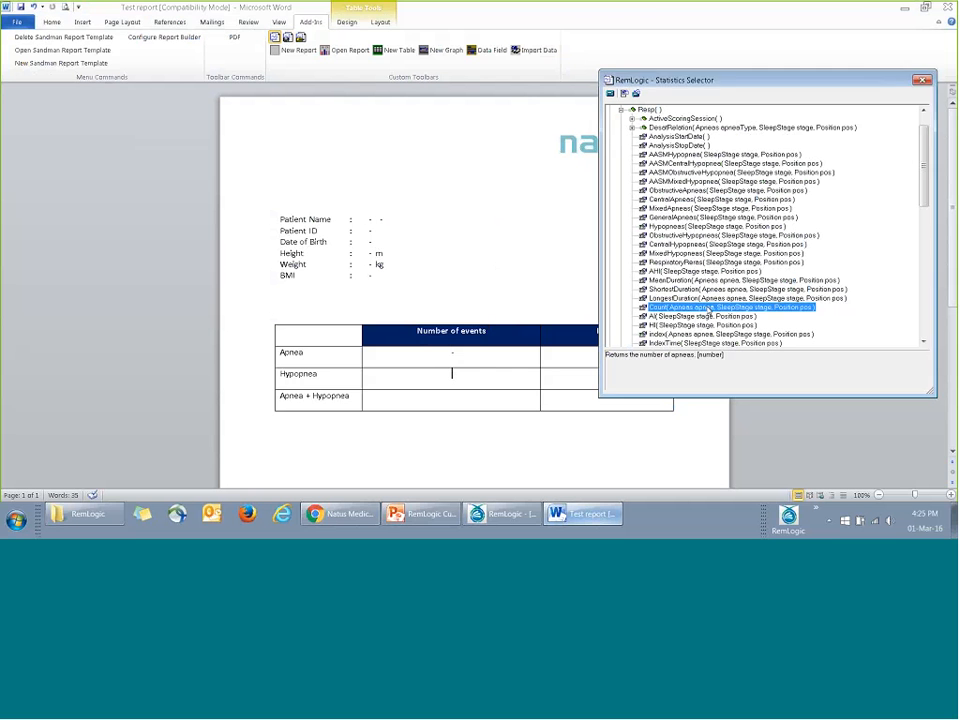
left_click(318, 189)
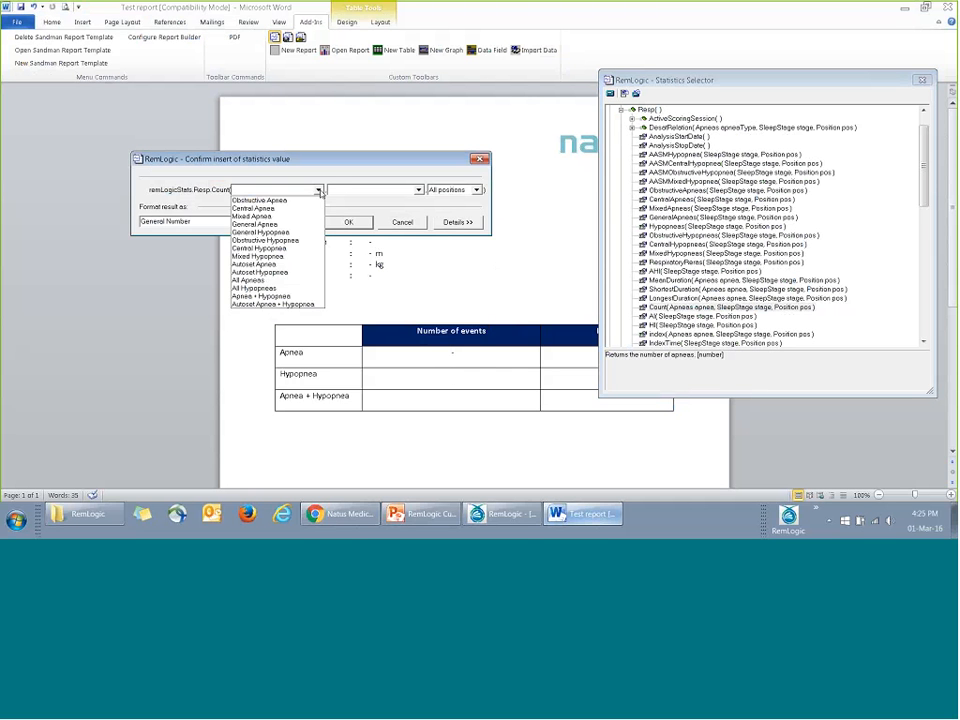
left_click(283, 289)
left_click(418, 189)
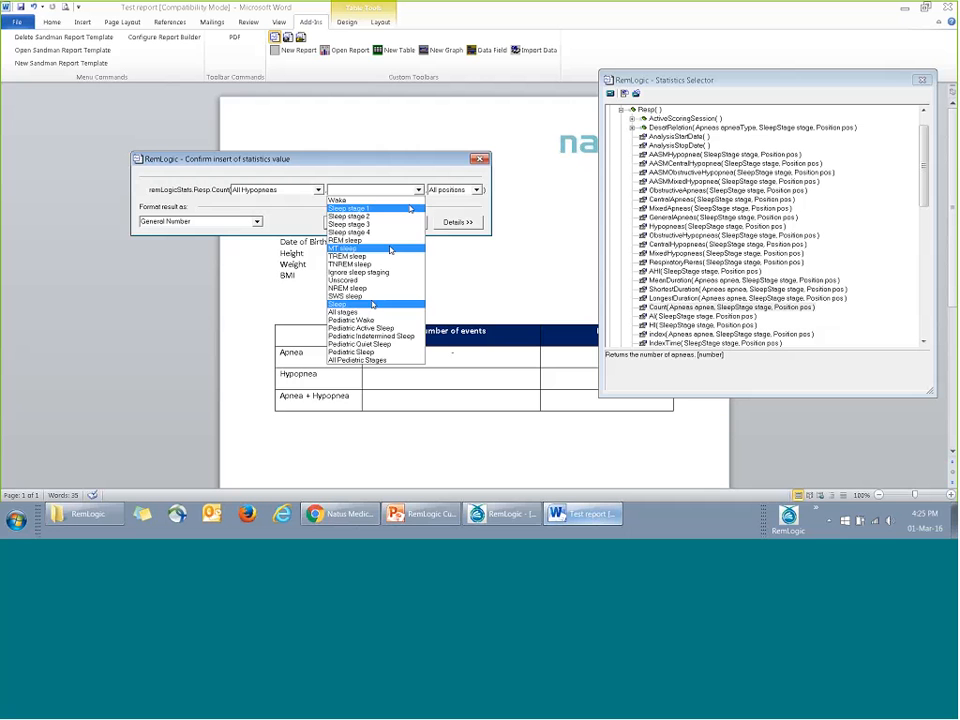
left_click(372, 304)
left_click(476, 190)
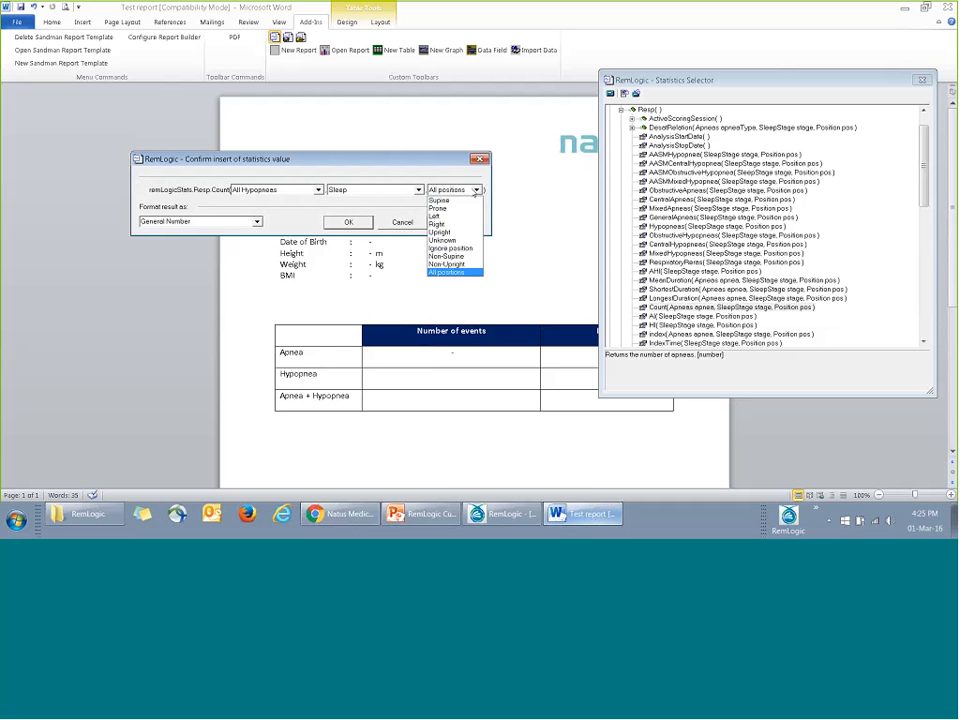
left_click(450, 248)
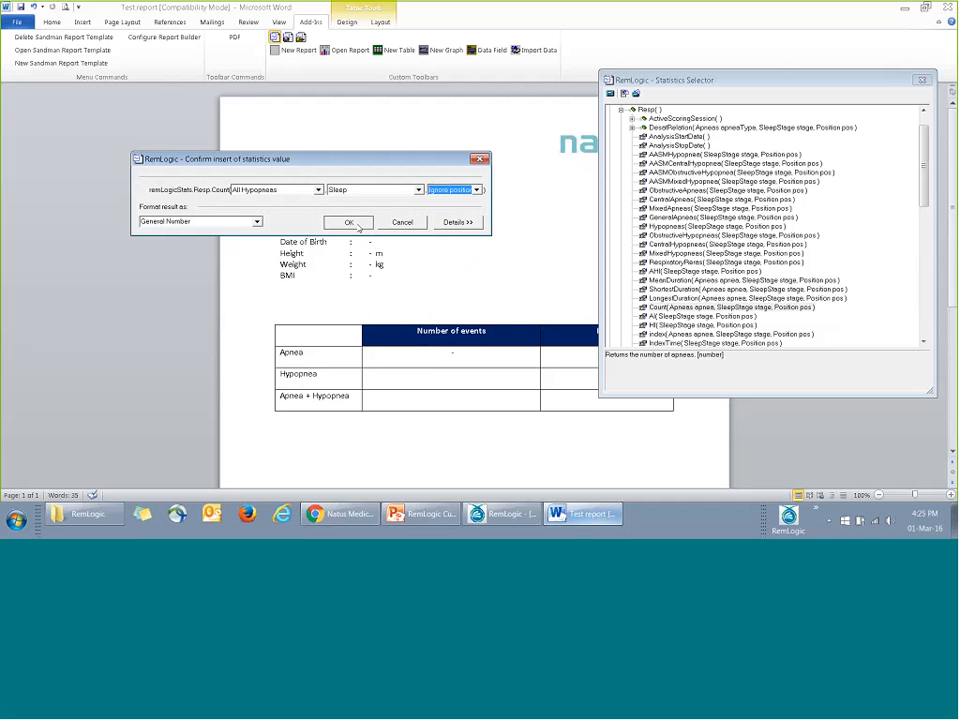
left_click(348, 221)
Step: Insert the Resp Count statistic with Apnea + Hypopnea and Sleep in the Apnea + Hypopnea row's Number of events cell
left_click(456, 395)
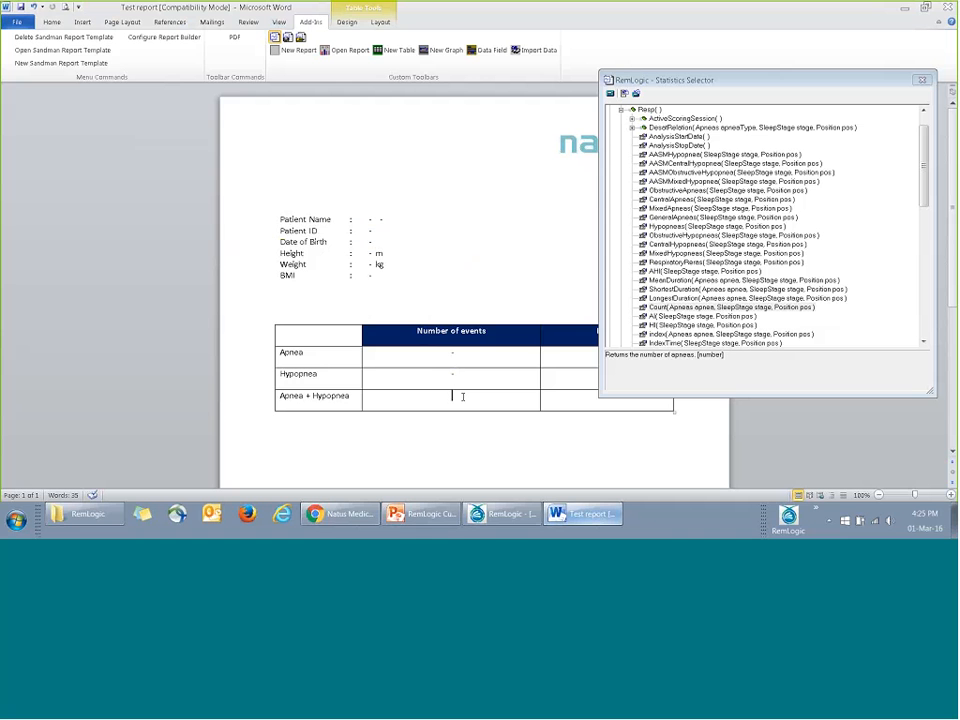
double_click(700, 307)
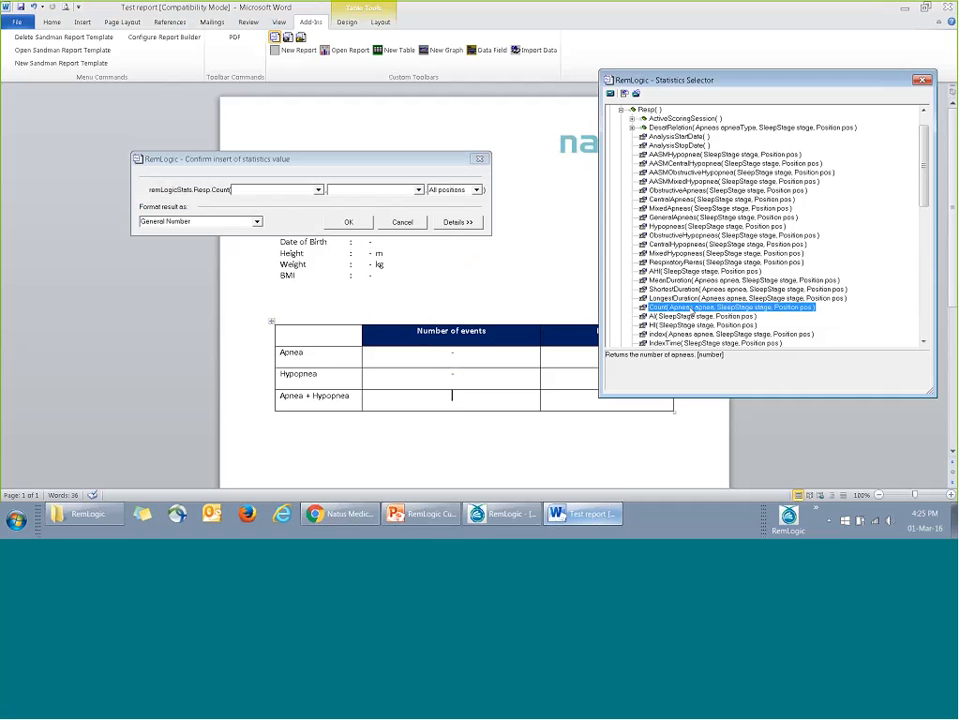
left_click(318, 189)
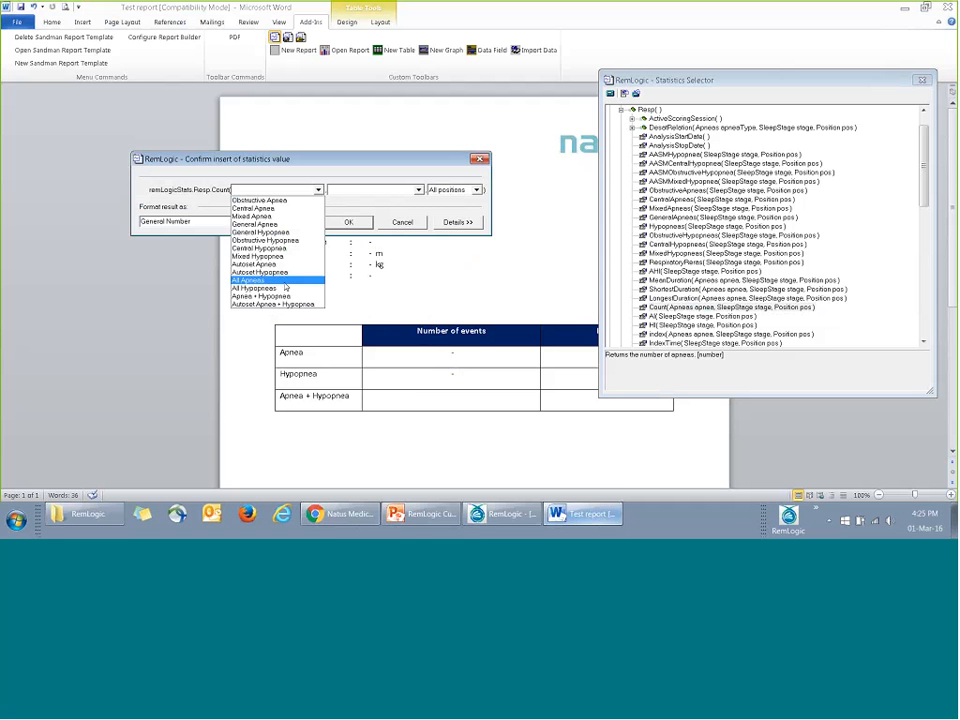
left_click(282, 297)
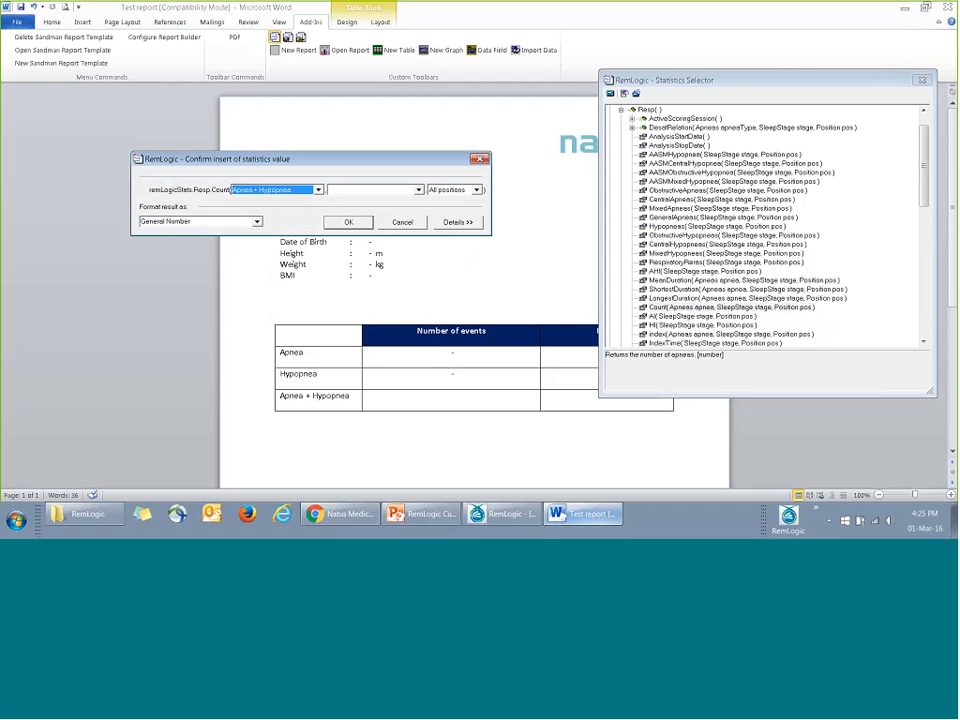
left_click(372, 189)
left_click(373, 289)
left_click(477, 189)
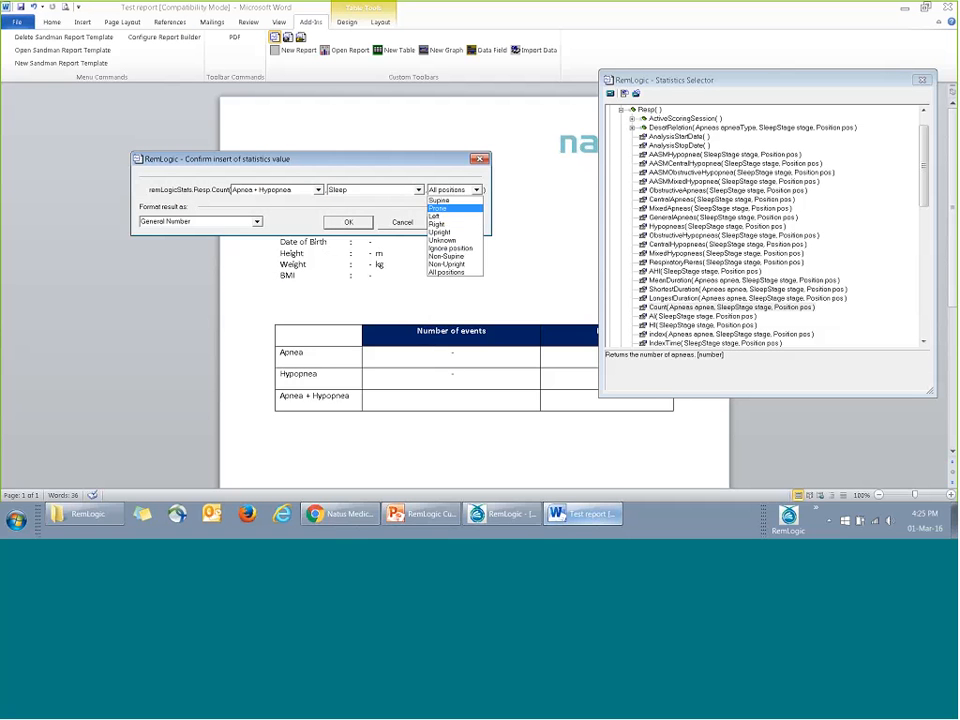
left_click(450, 200)
left_click(352, 222)
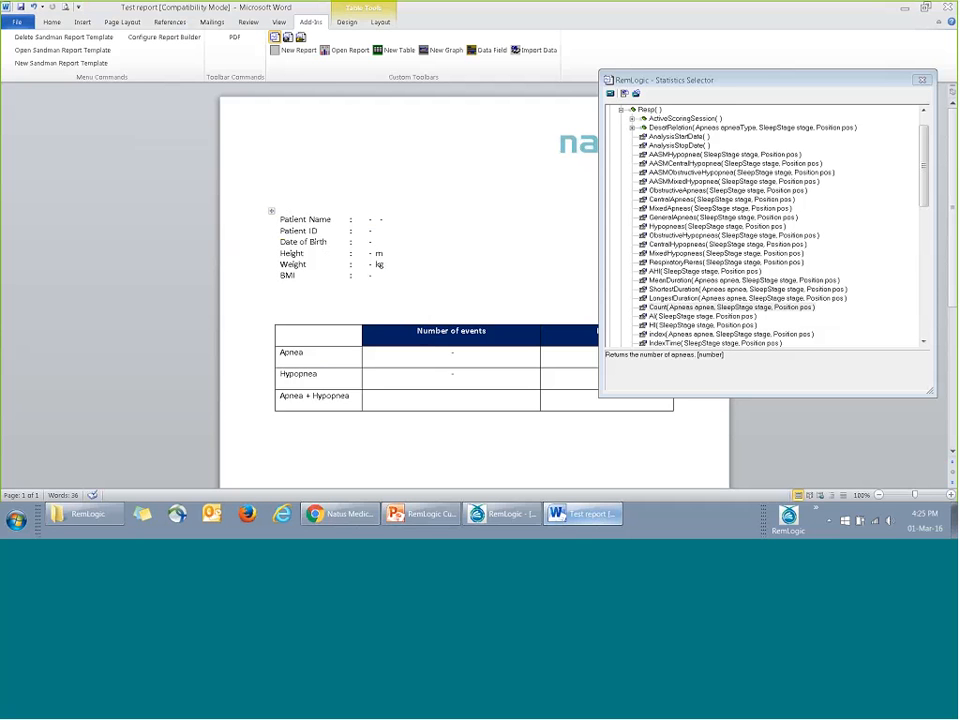
Step: Narrow the Statistics Selector window and insert the Resp AI statistic with Sleep and Ignore position in the Apnea row's Index cell
left_click(700, 307)
left_click_drag(598, 310, 645, 312)
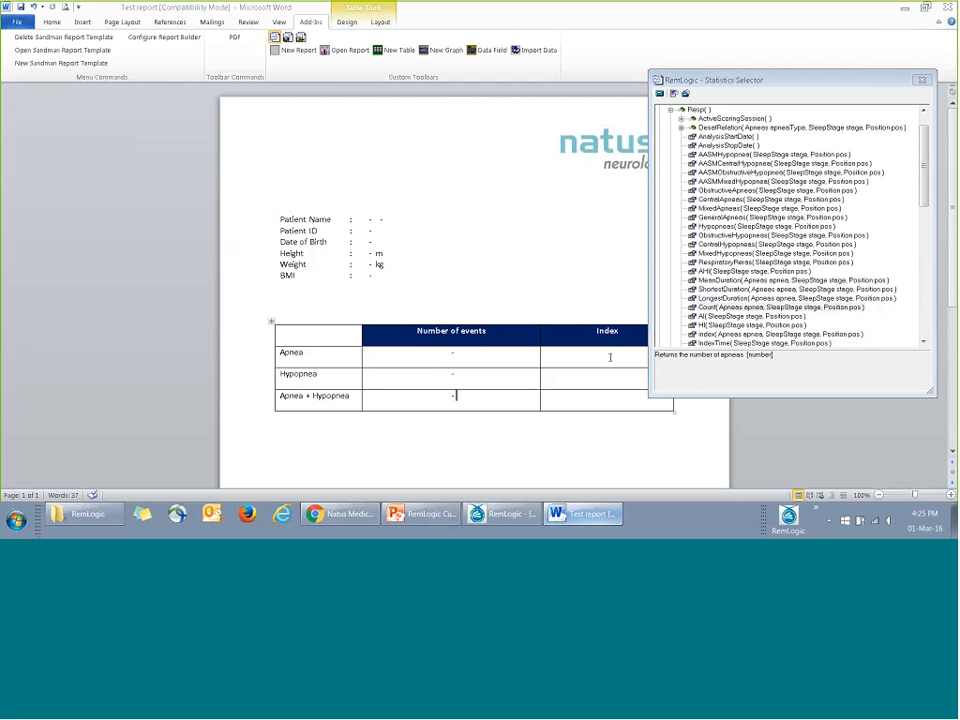
left_click(610, 357)
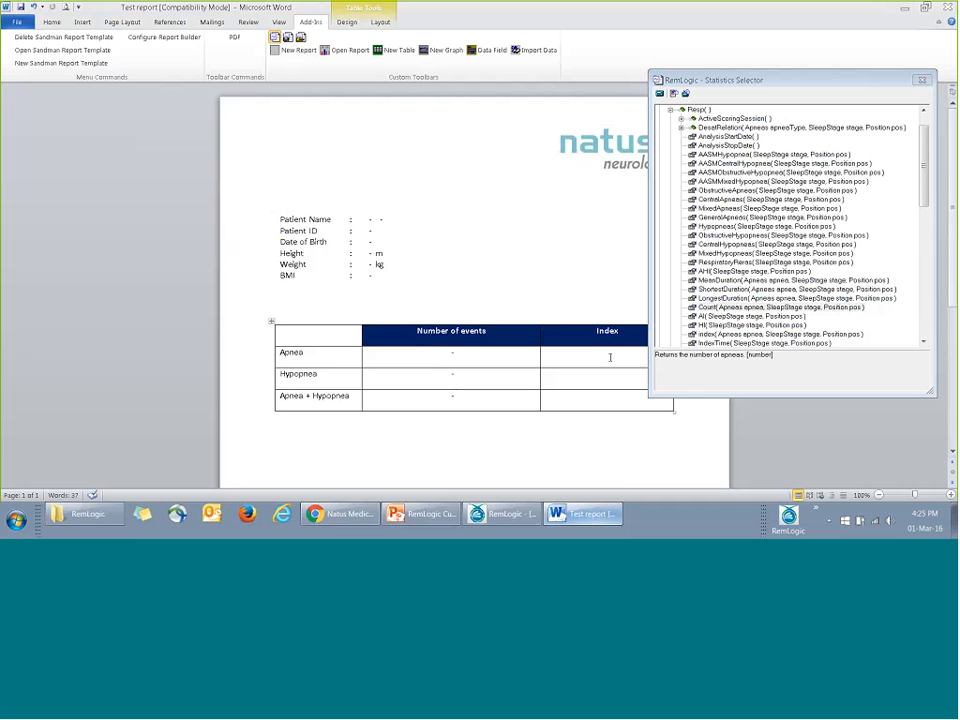
left_click(745, 316)
double_click(741, 319)
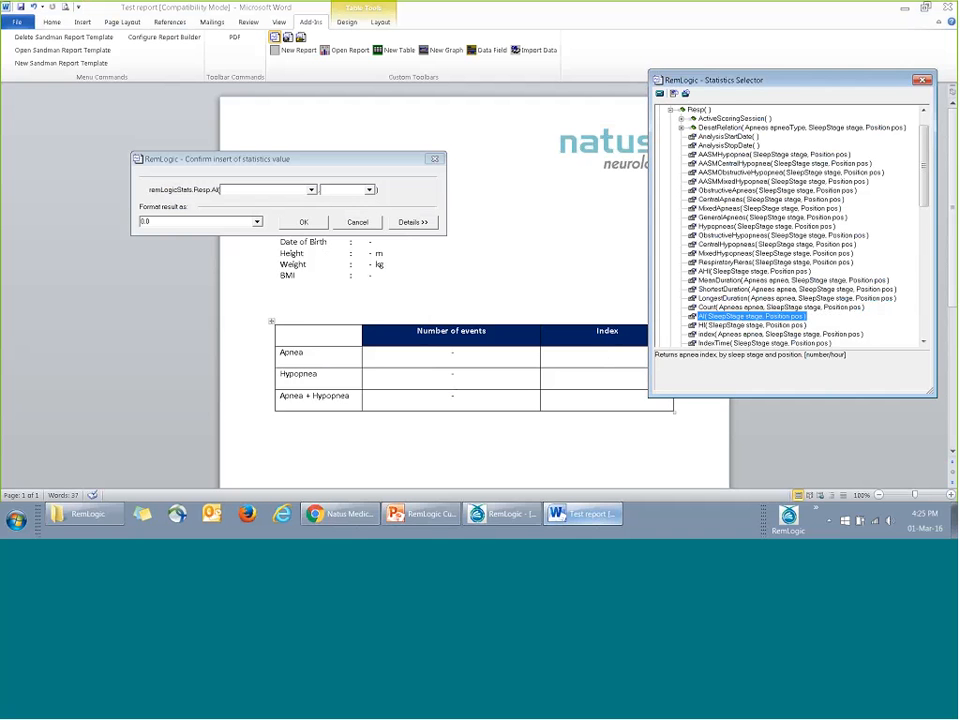
left_click(311, 190)
left_click(248, 304)
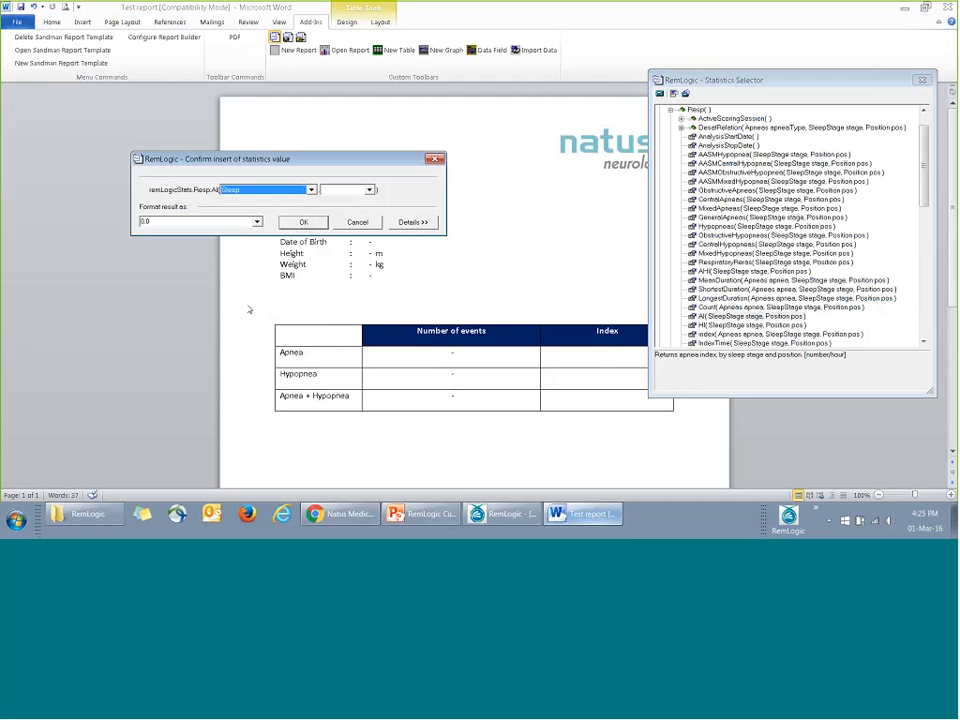
left_click(369, 190)
left_click(348, 254)
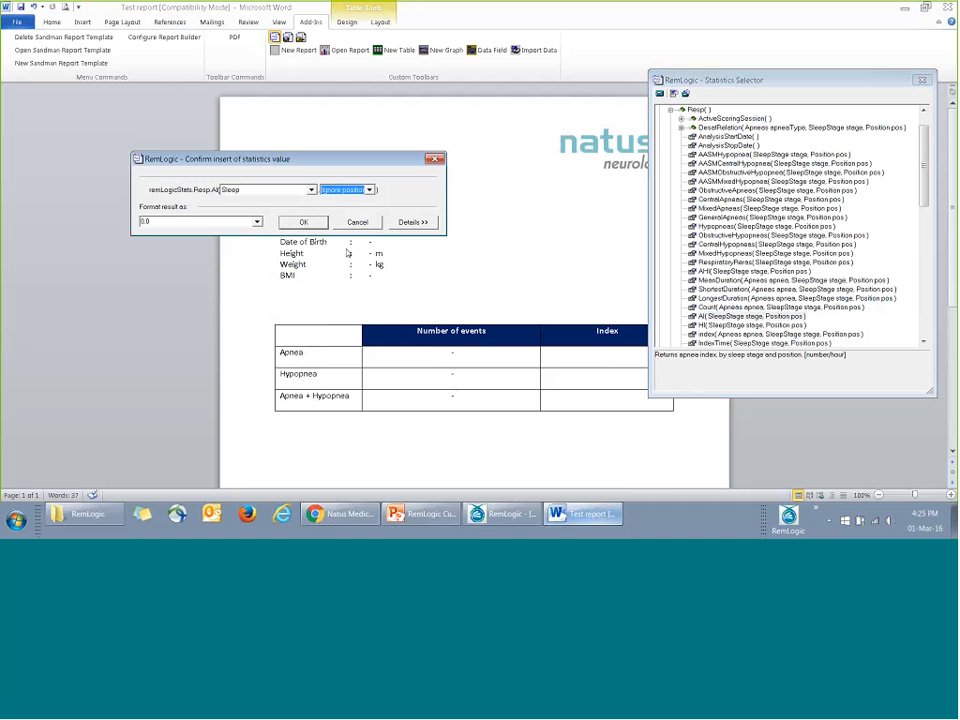
left_click(305, 223)
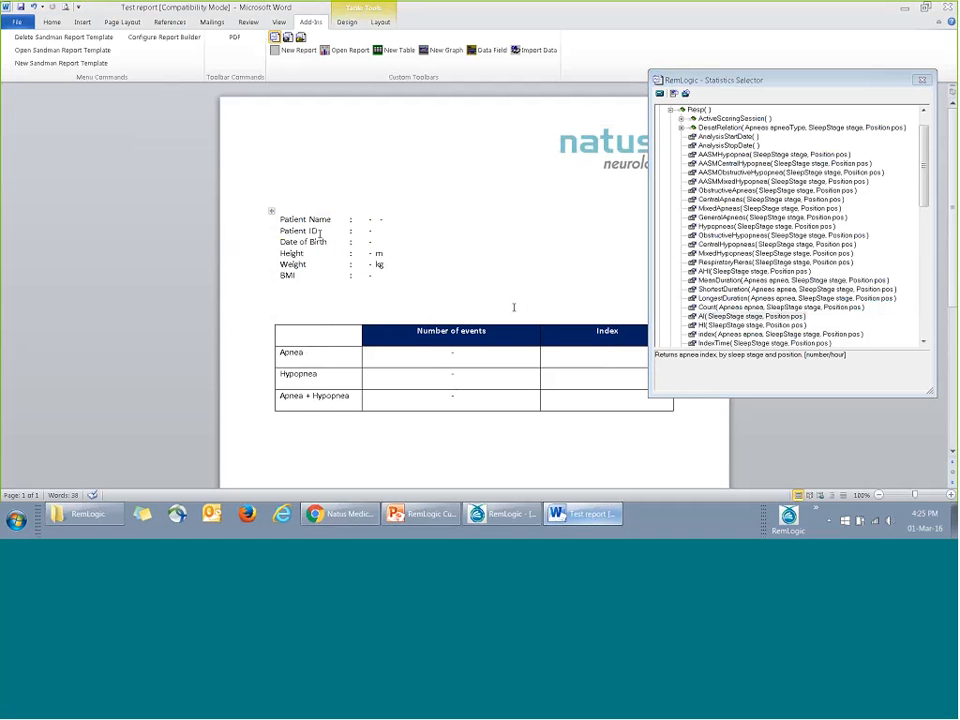
Step: Insert the Resp HI statistic with Sleep and Ignore position in the Hypopnea row's Index cell
double_click(740, 325)
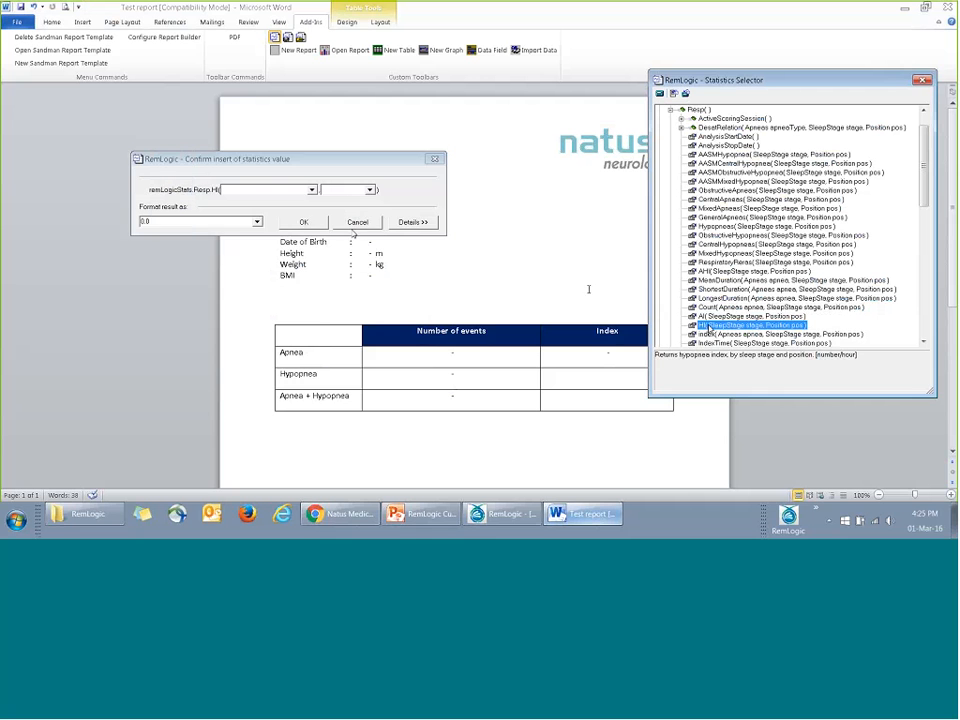
left_click(312, 189)
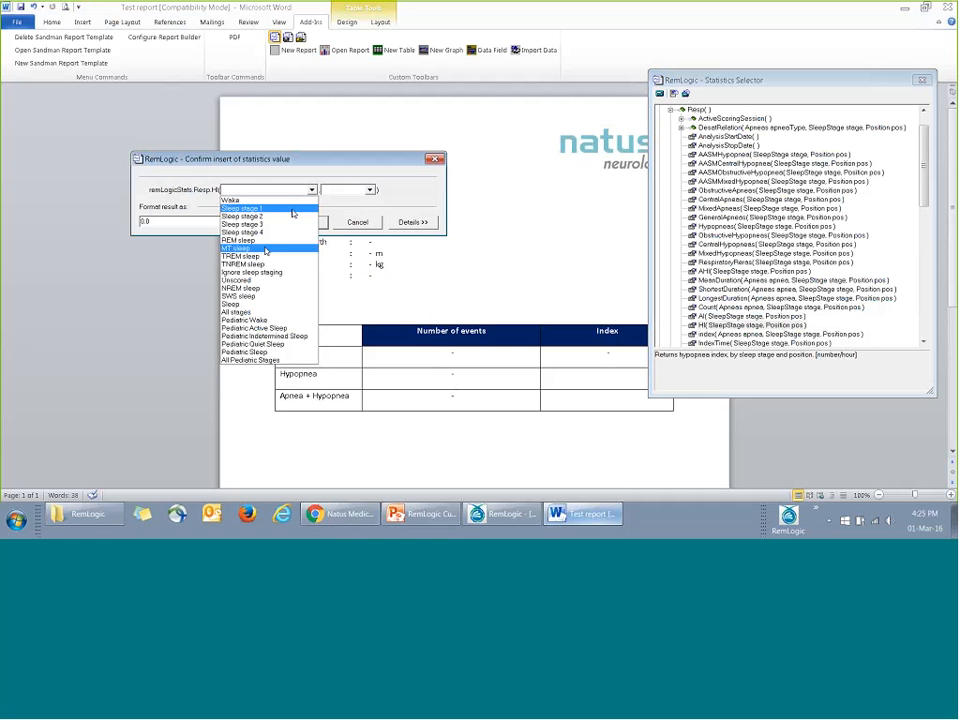
left_click(232, 304)
left_click(369, 189)
left_click(345, 250)
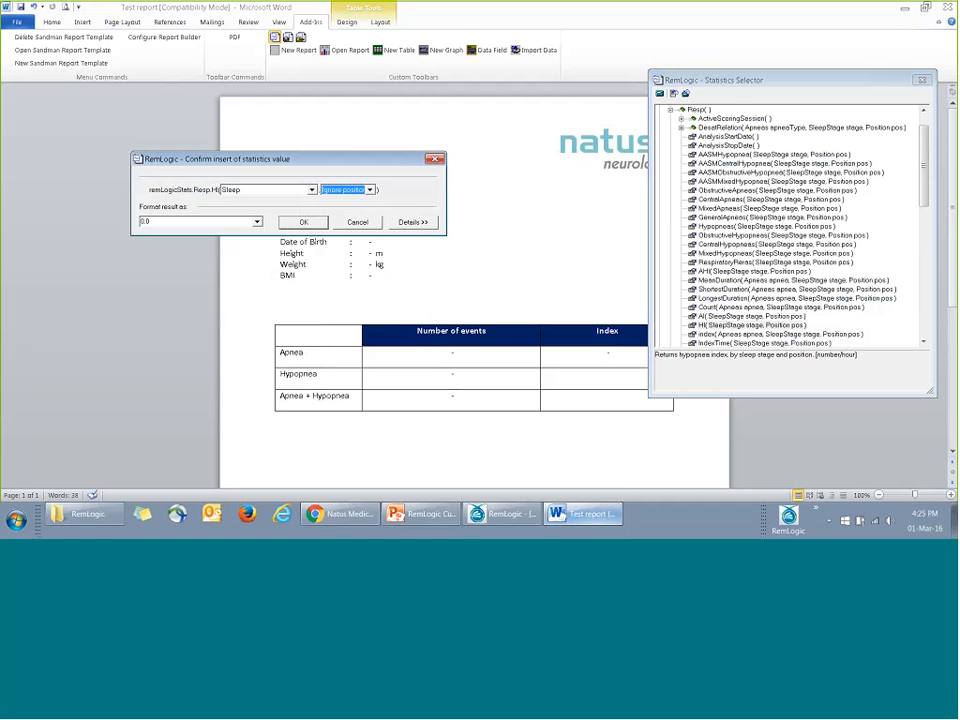
left_click(303, 222)
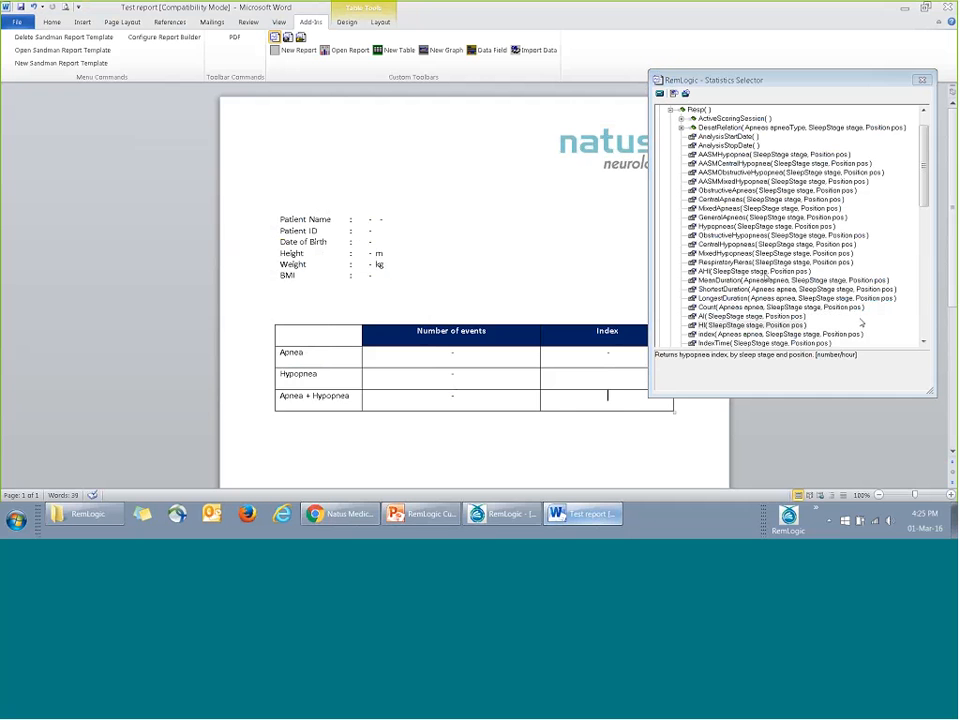
Step: Insert the Resp AHI statistic with Sleep and Ignore position in the Apnea + Hypopnea row's Index cell, and close the Statistics Selector
left_click(757, 271)
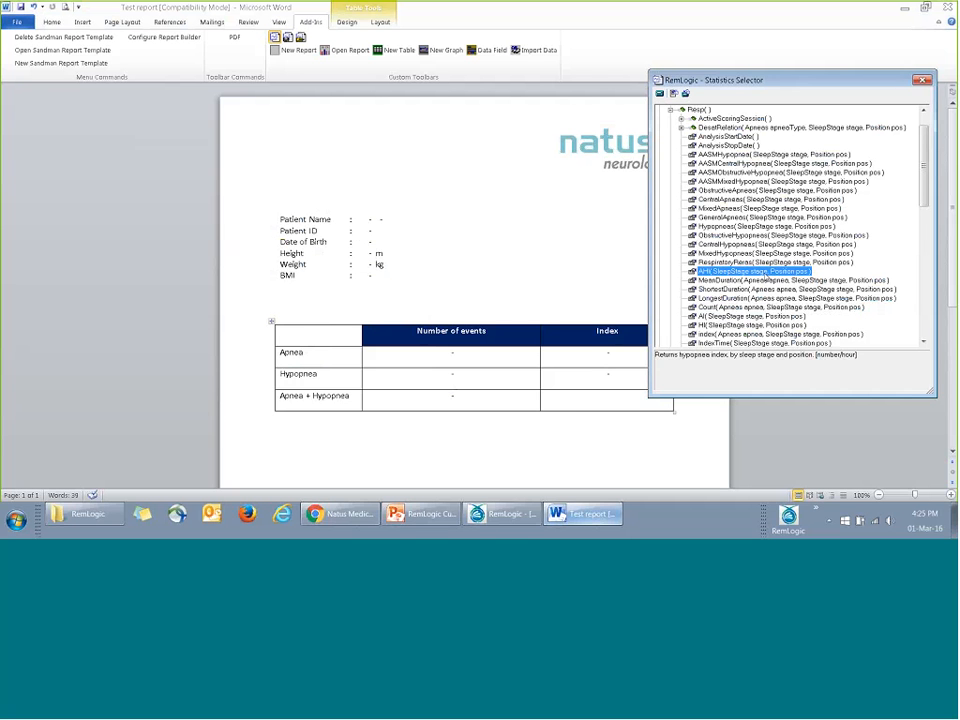
double_click(757, 271)
left_click(314, 189)
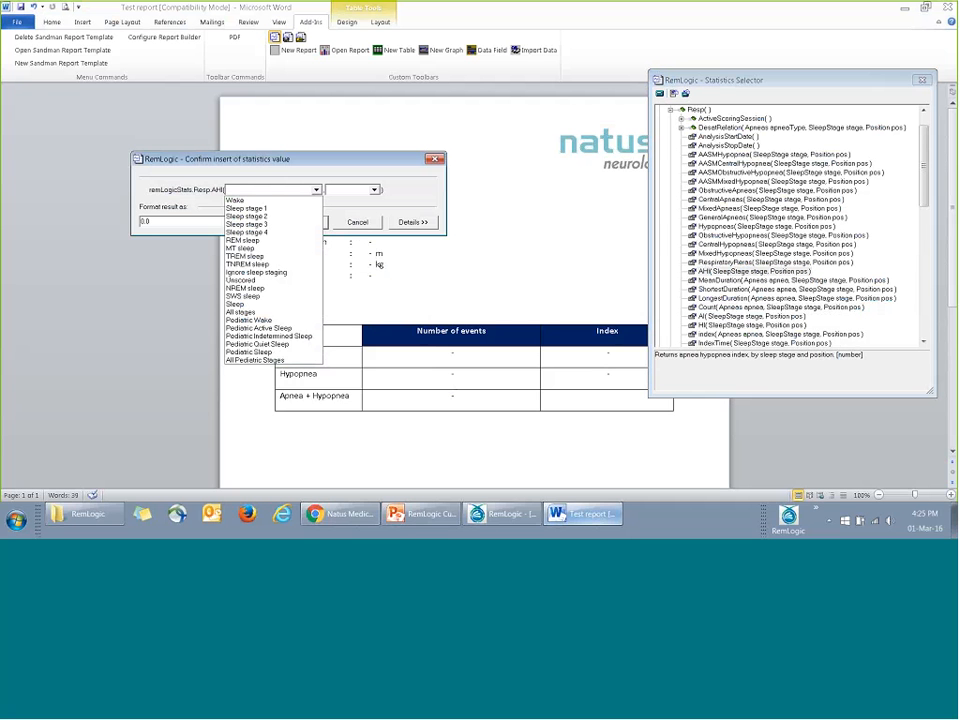
left_click(268, 304)
left_click(353, 189)
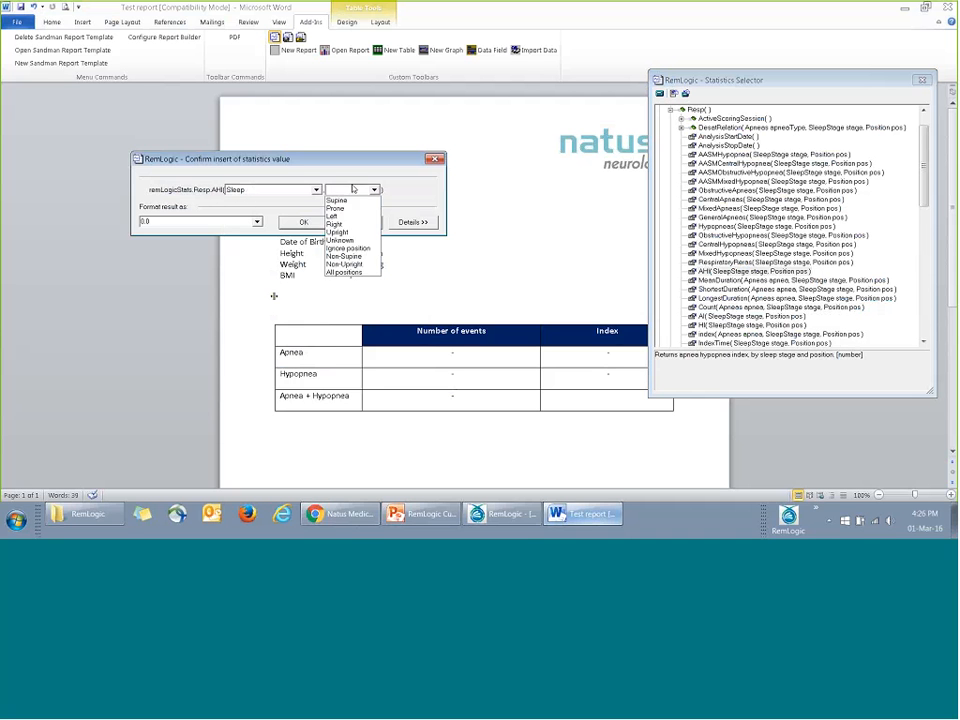
left_click(346, 249)
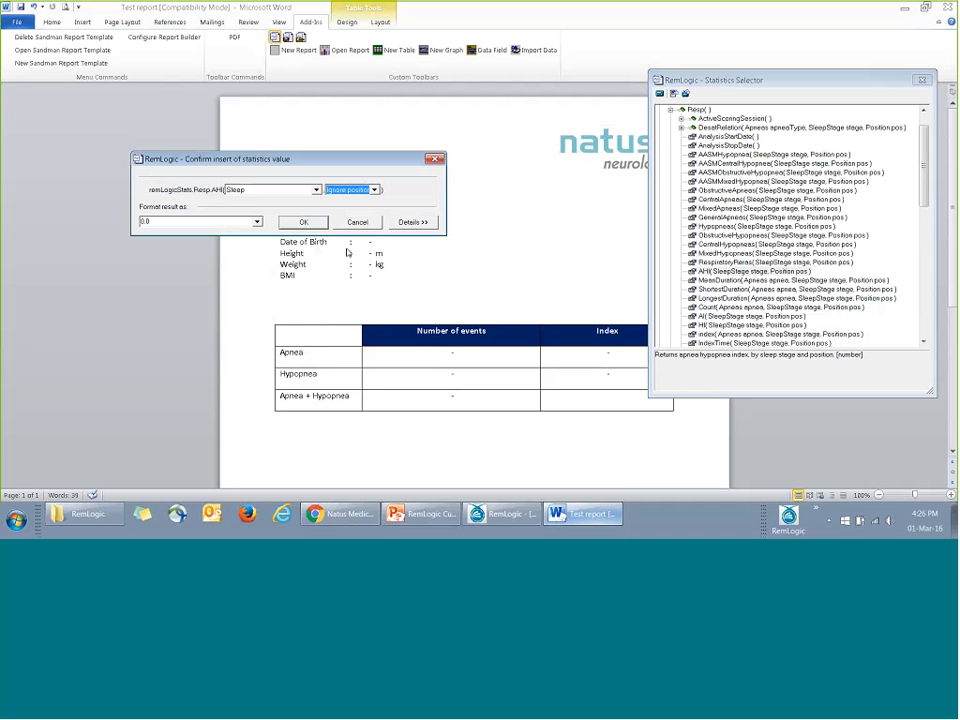
left_click(289, 221)
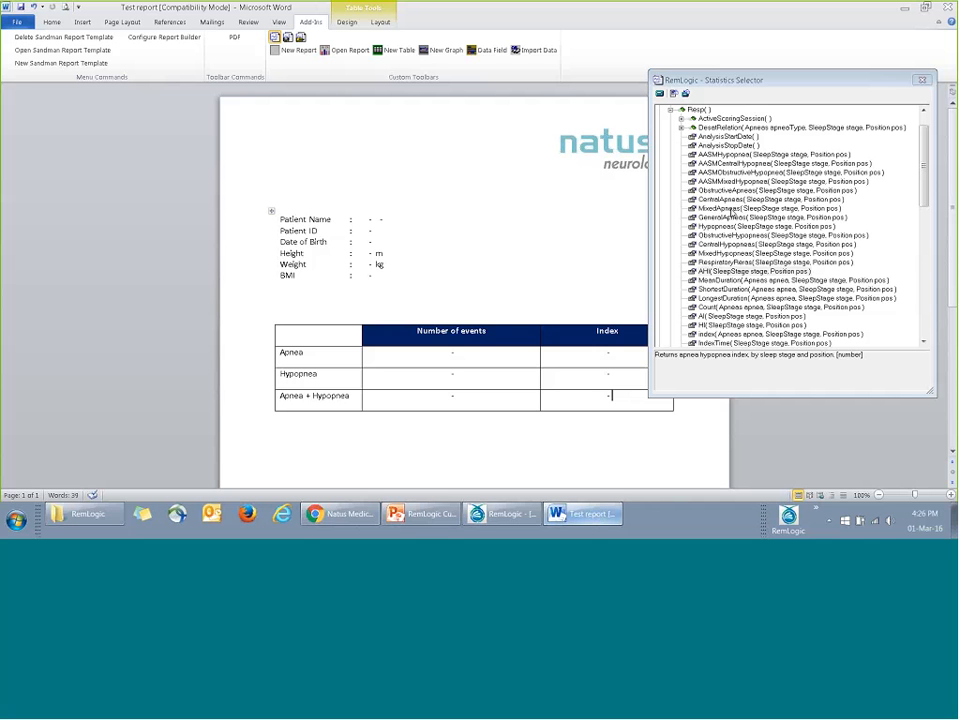
left_click(922, 80)
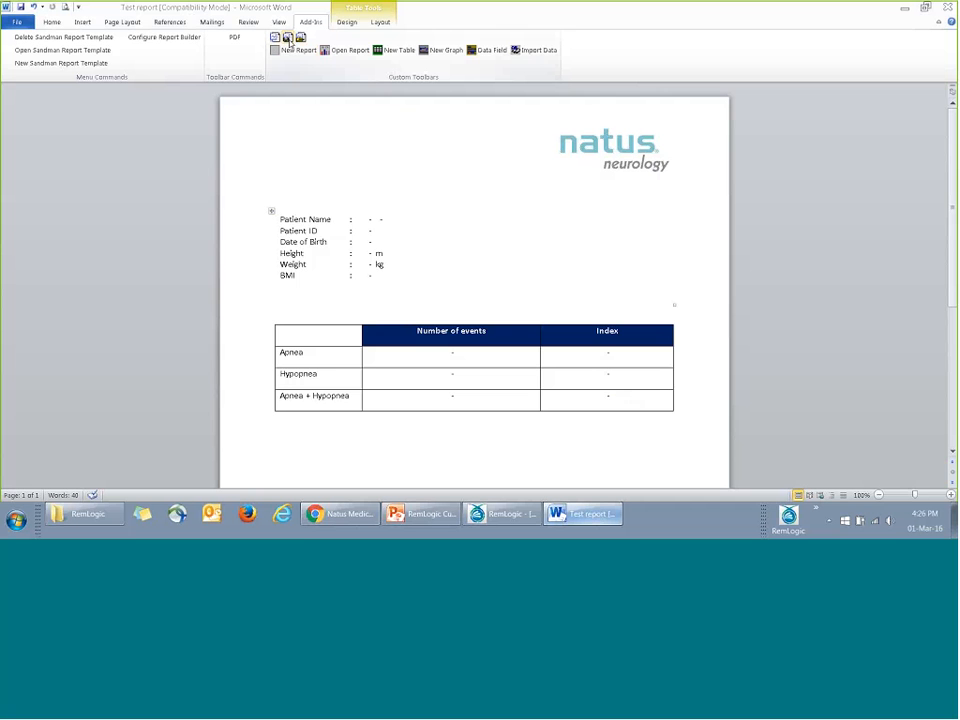
Step: Save the report in the Reports folder as a Word 97-2003 Template named Test report ver2, and close Word
left_click(288, 38)
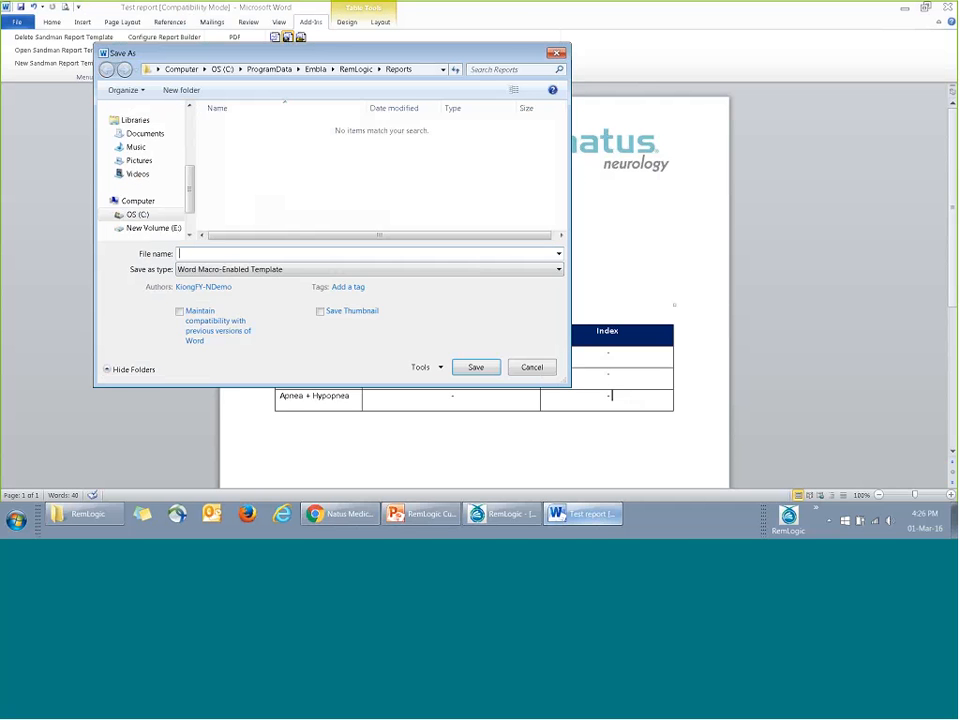
left_click(272, 269)
left_click(266, 331)
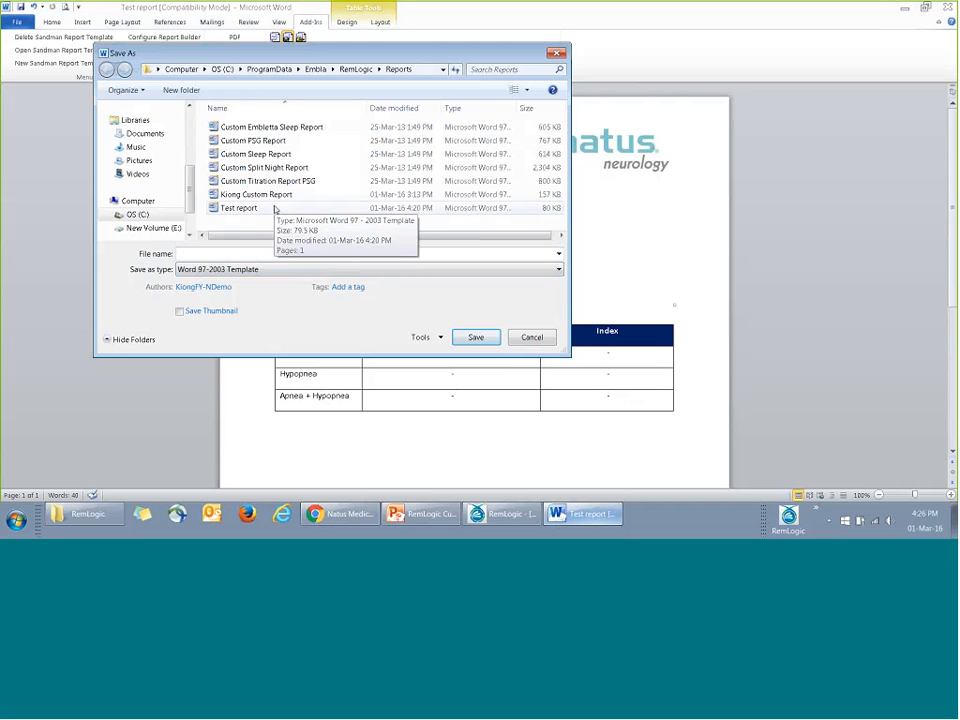
left_click(255, 208)
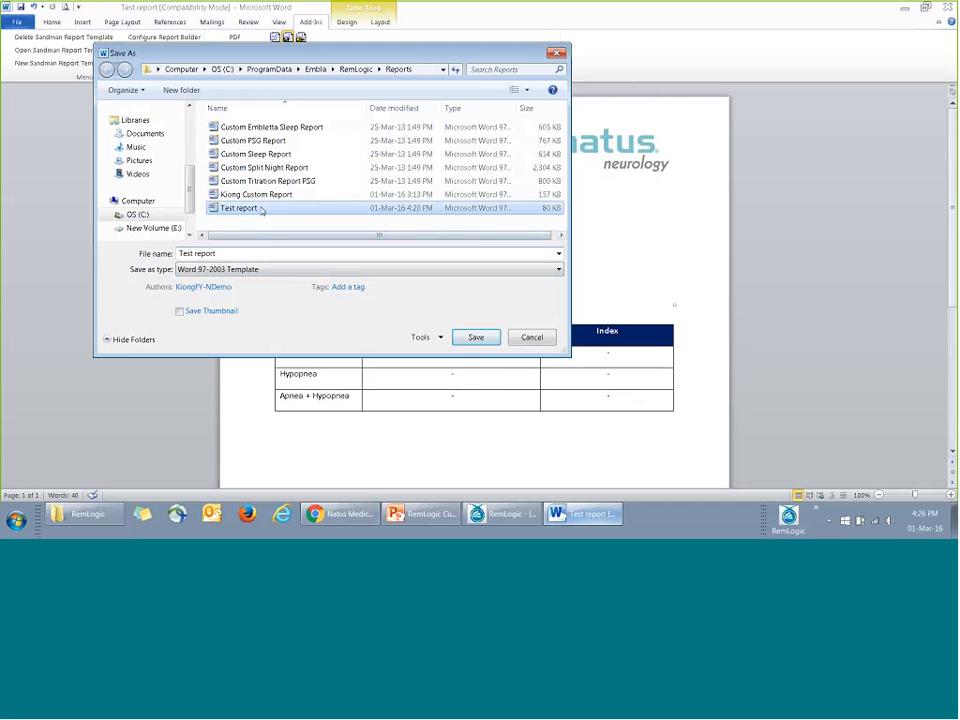
double_click(247, 254)
left_click(247, 254)
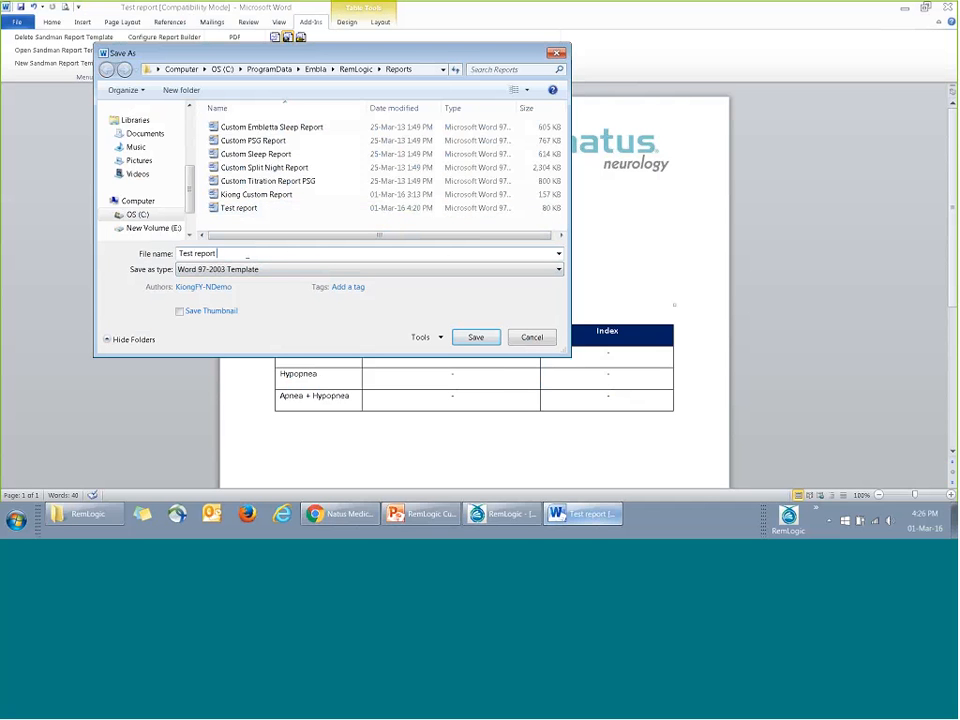
type("ver2")
left_click(474, 337)
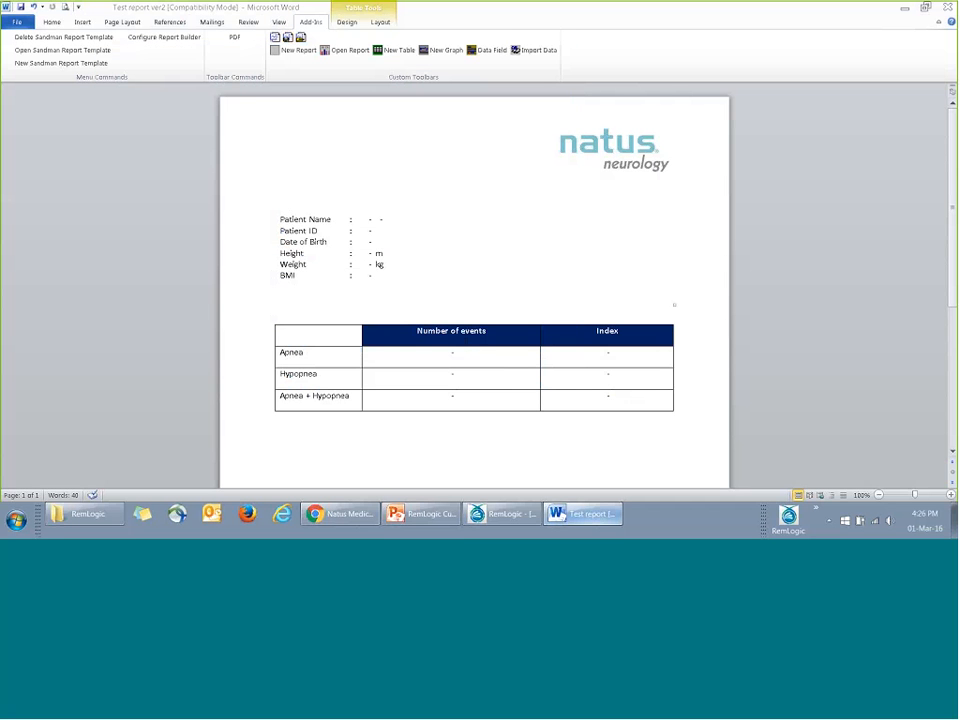
left_click(948, 8)
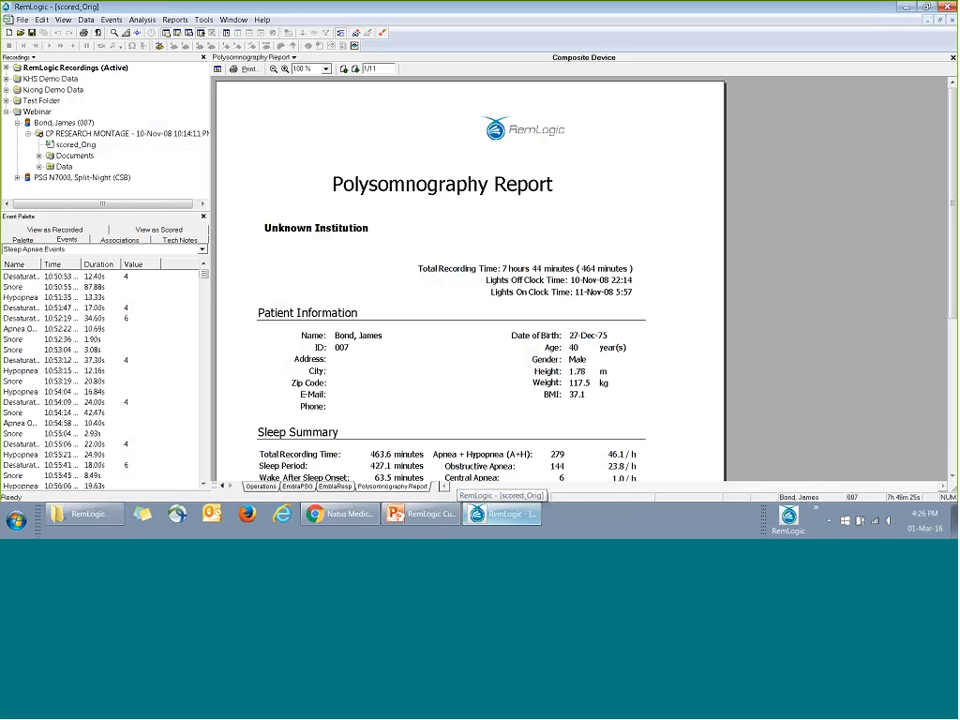
Step: Check the list of available reports in RemLogic for the new template and exit RemLogic
left_click(175, 20)
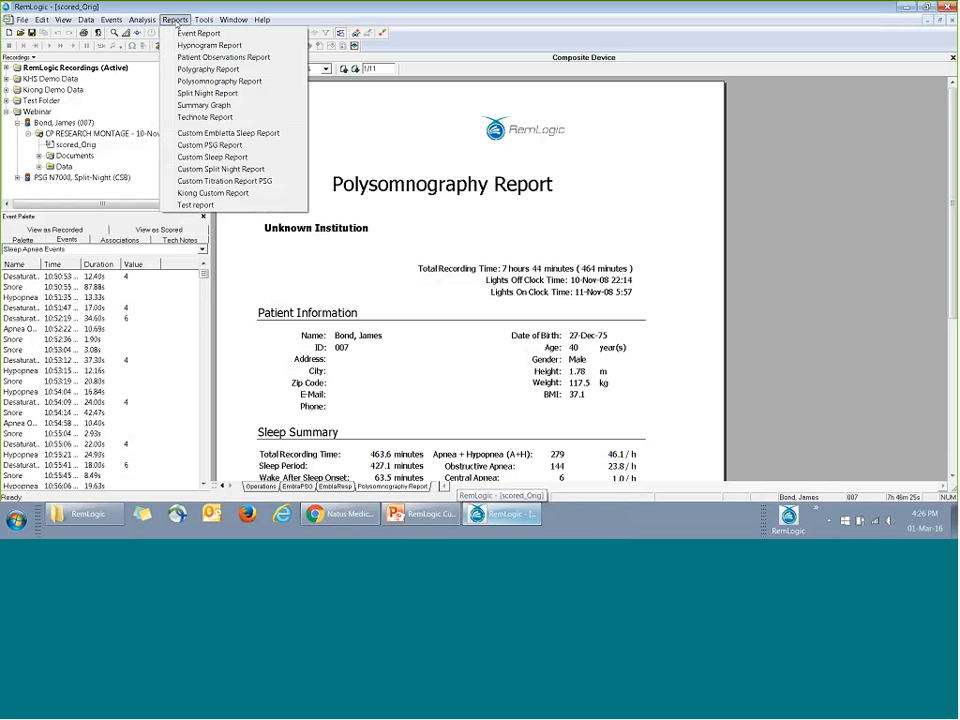
left_click(246, 207)
left_click(947, 6)
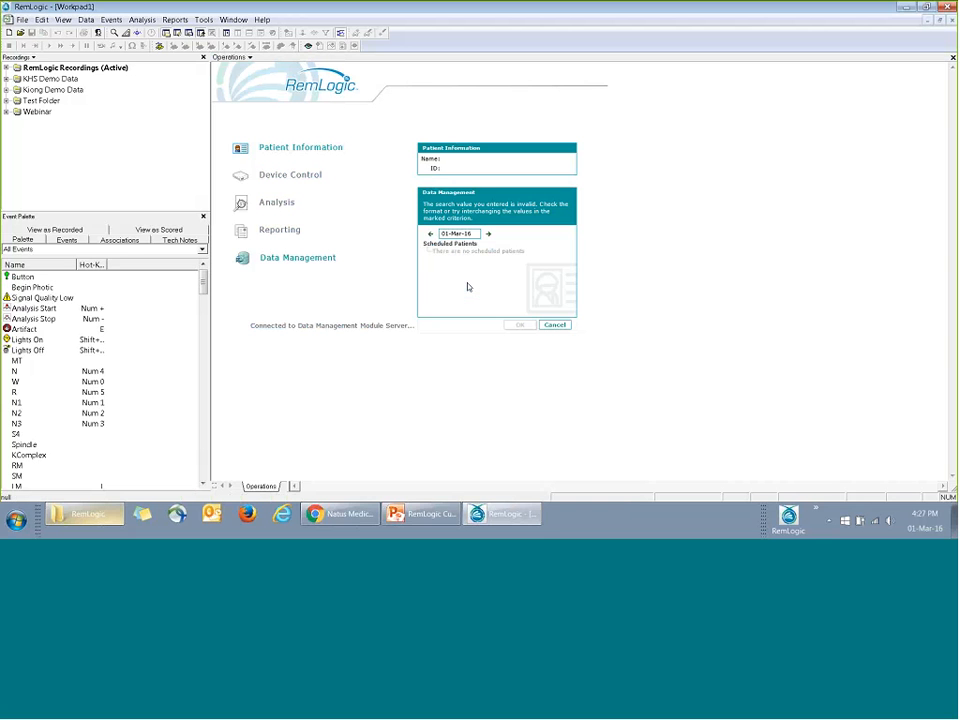
Step: Open the scored_Orig recording of the first patient in the Webinar folder and generate its Test report ver2
left_click(6, 112)
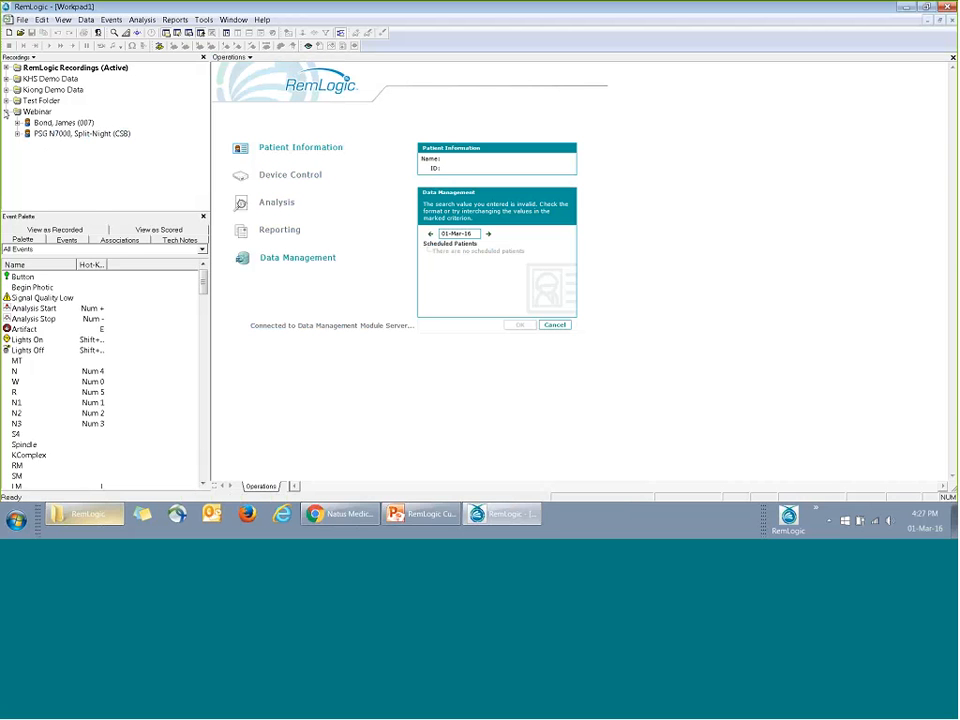
left_click(17, 123)
double_click(75, 144)
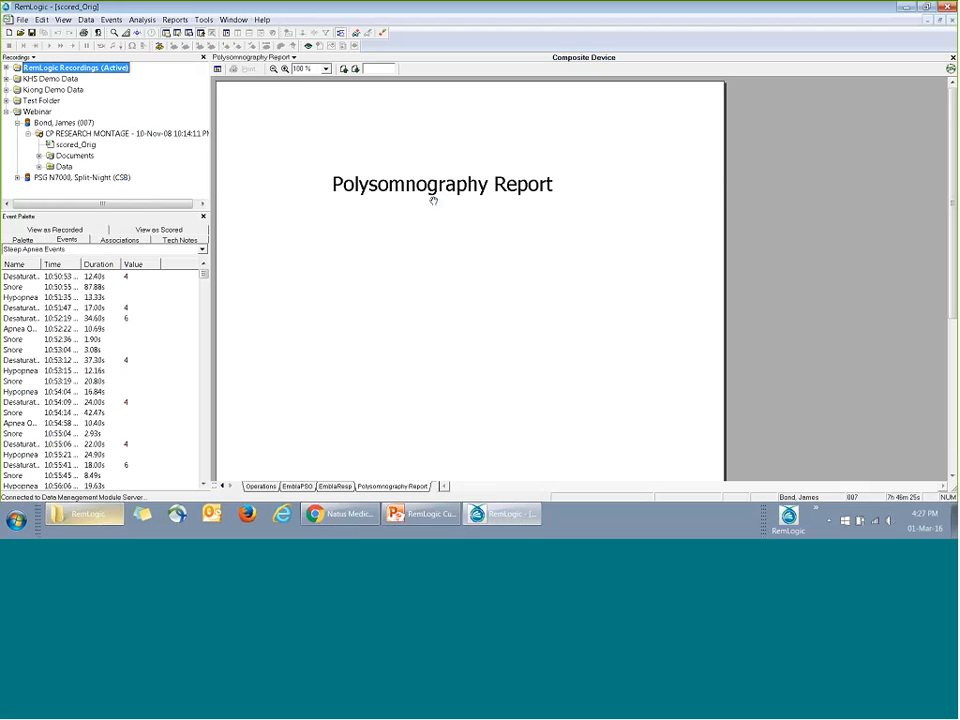
left_click(176, 20)
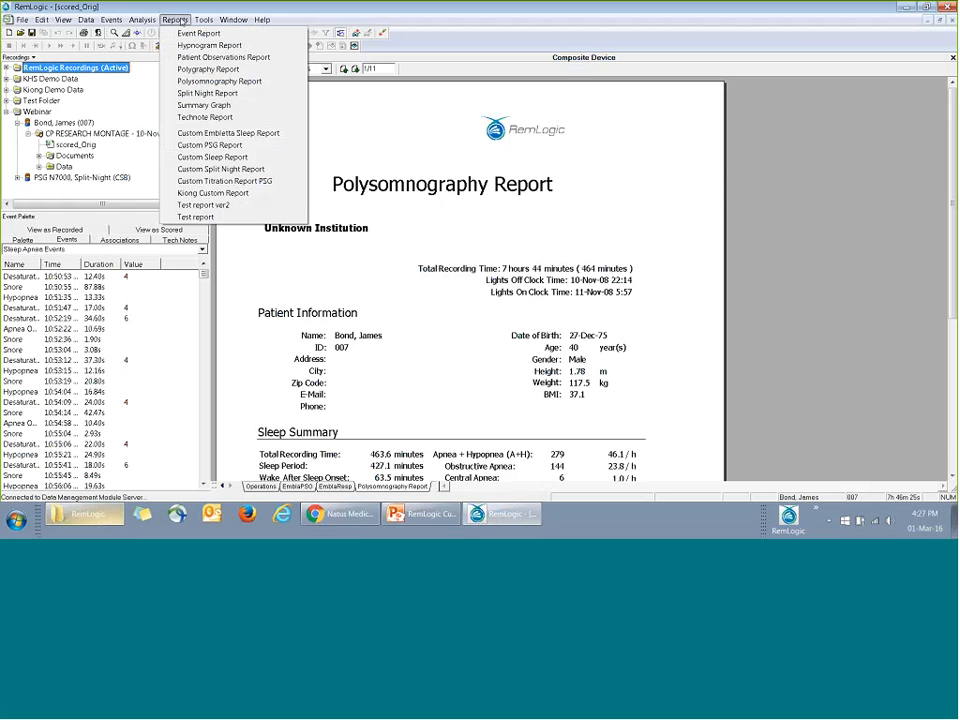
left_click(246, 207)
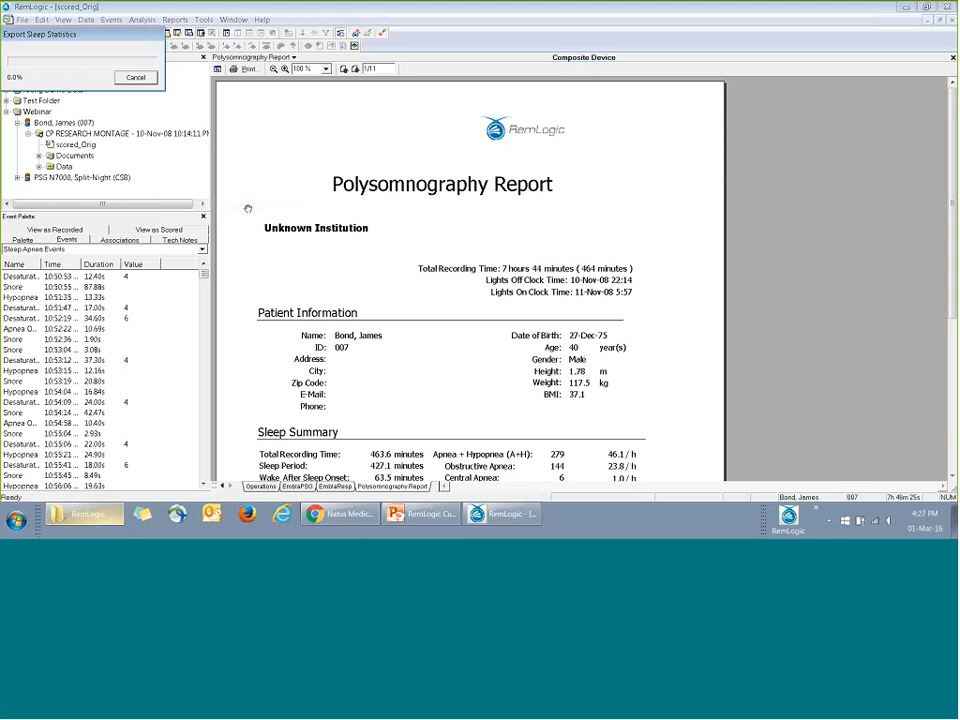
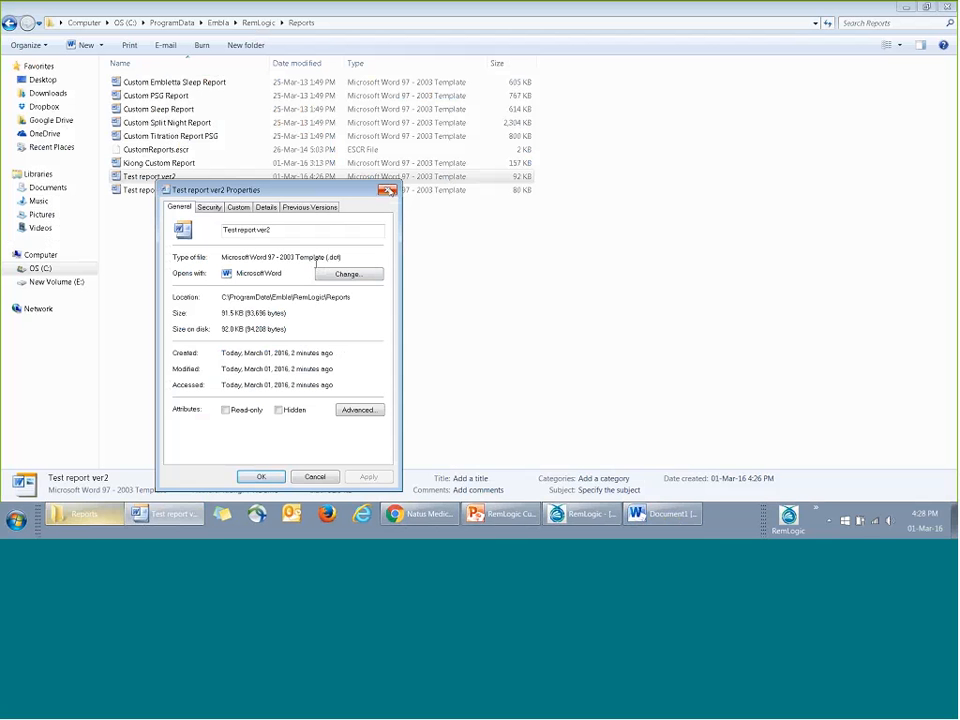
Step: Close the Test report ver2 file properties and cancel saving the generated report document
left_click(389, 192)
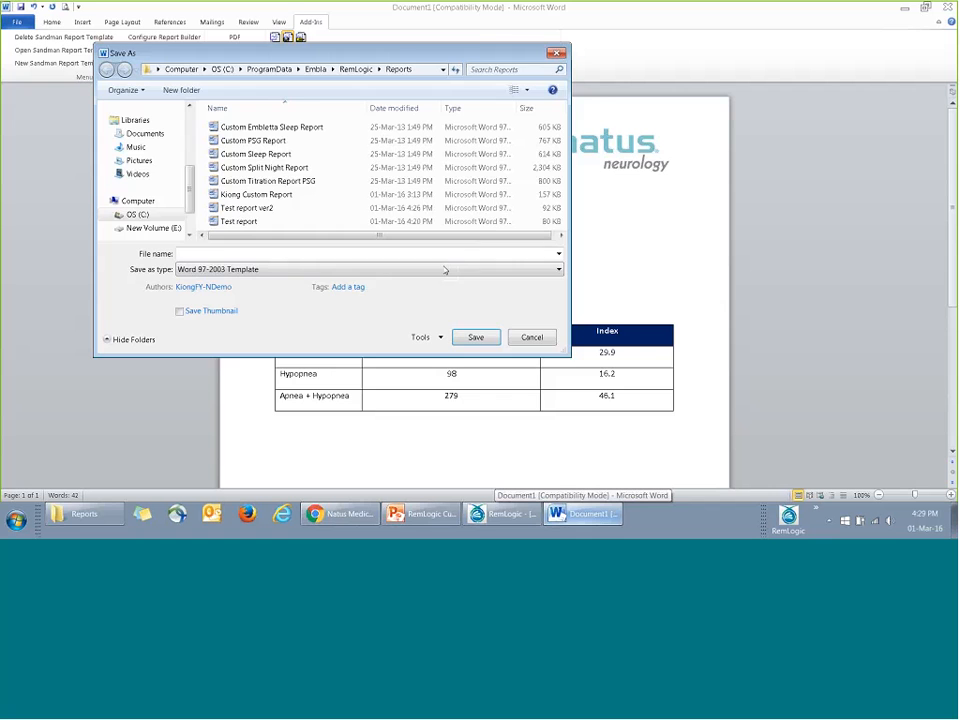
left_click(530, 337)
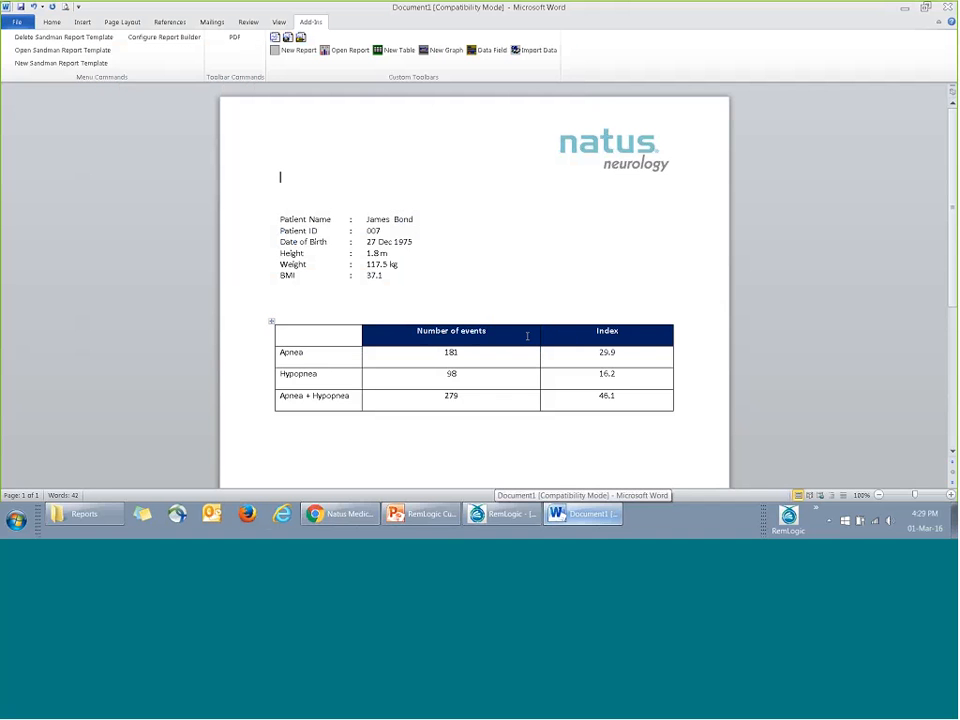
key("Return")
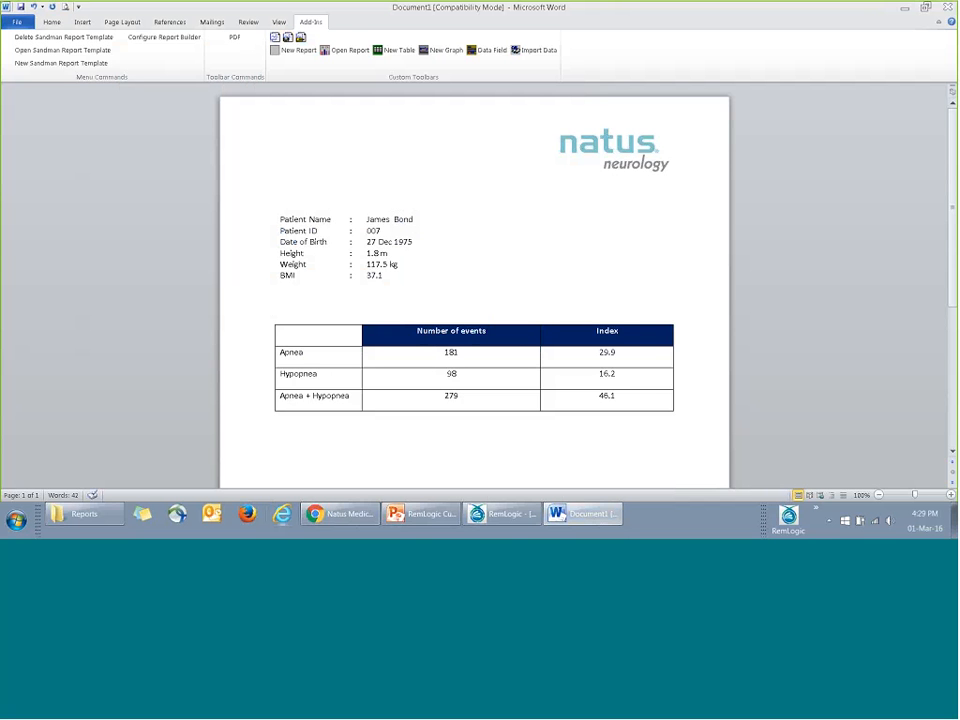
Step: Switch to RemLogic, review the patient's name details and custom properties, and close the patient information without changes
left_click(506, 514)
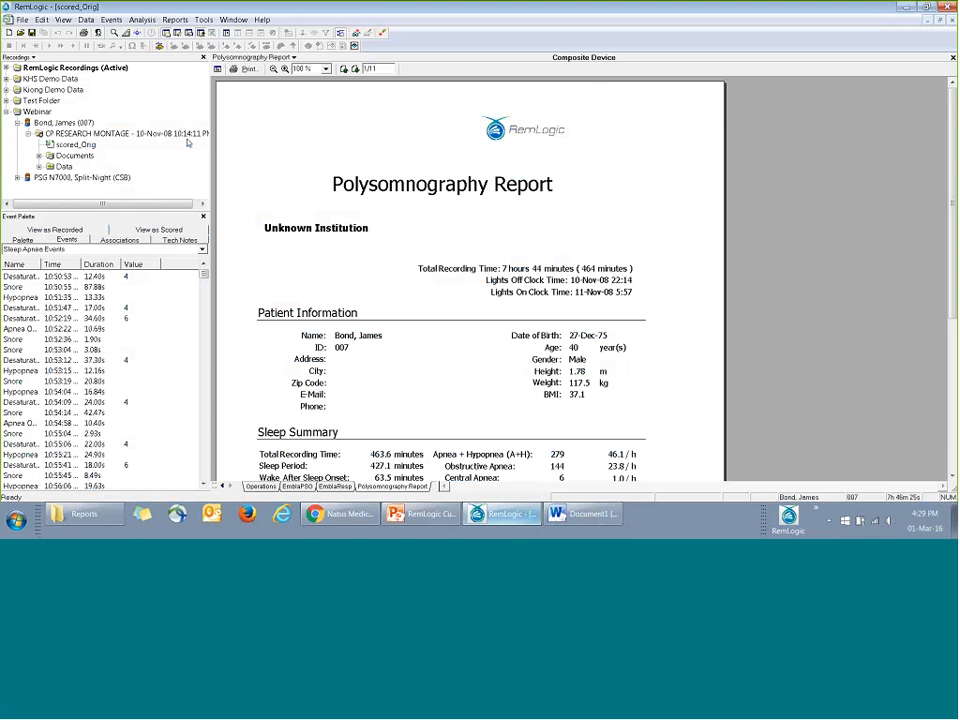
left_click(98, 33)
left_click(399, 161)
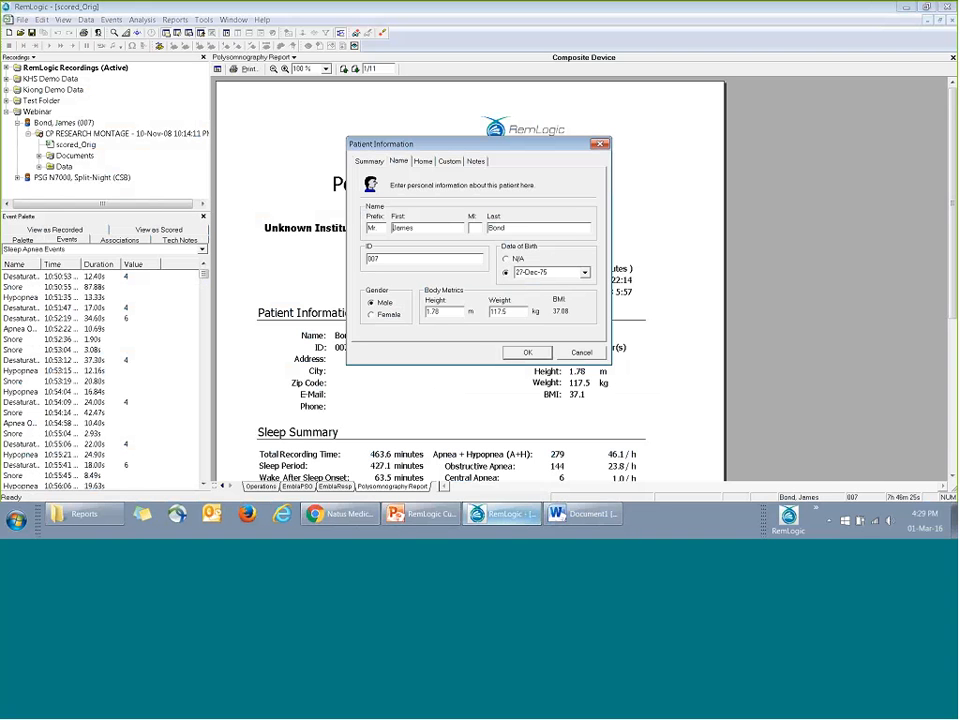
left_click(450, 162)
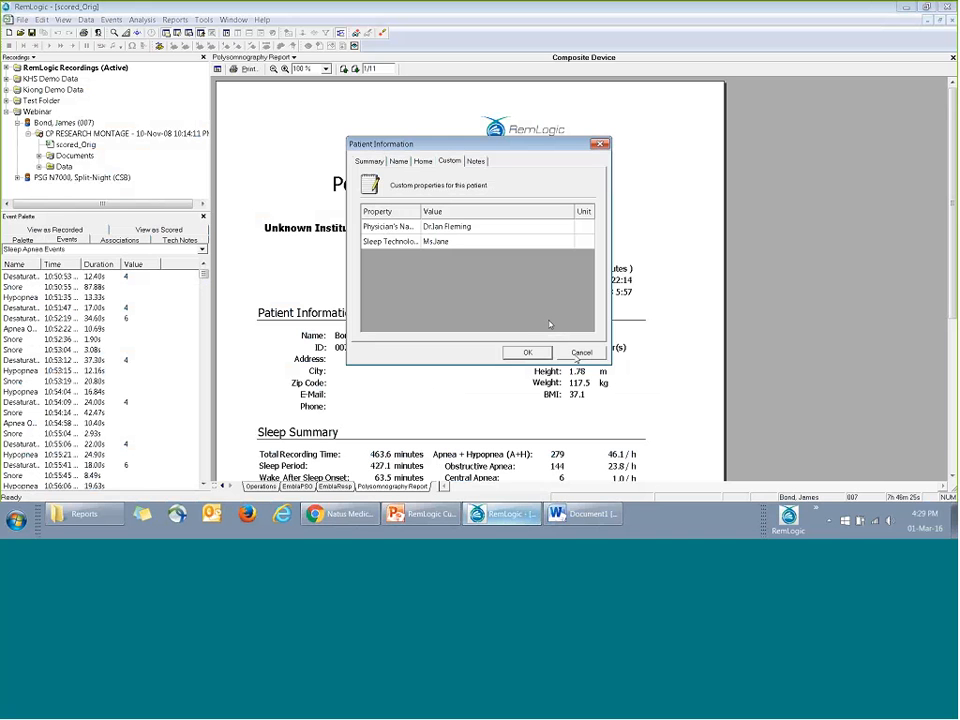
left_click(576, 357)
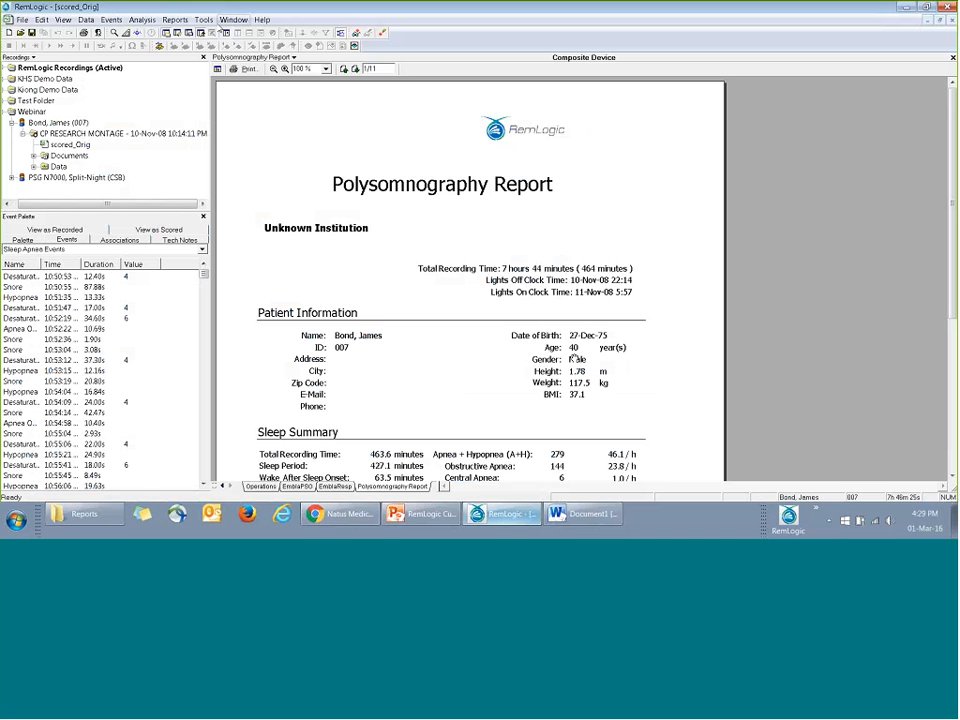
Step: In the RemLogic options, start a new custom patient information property with the ID NECK_CIRCUMFERENCE
key("alt+t")
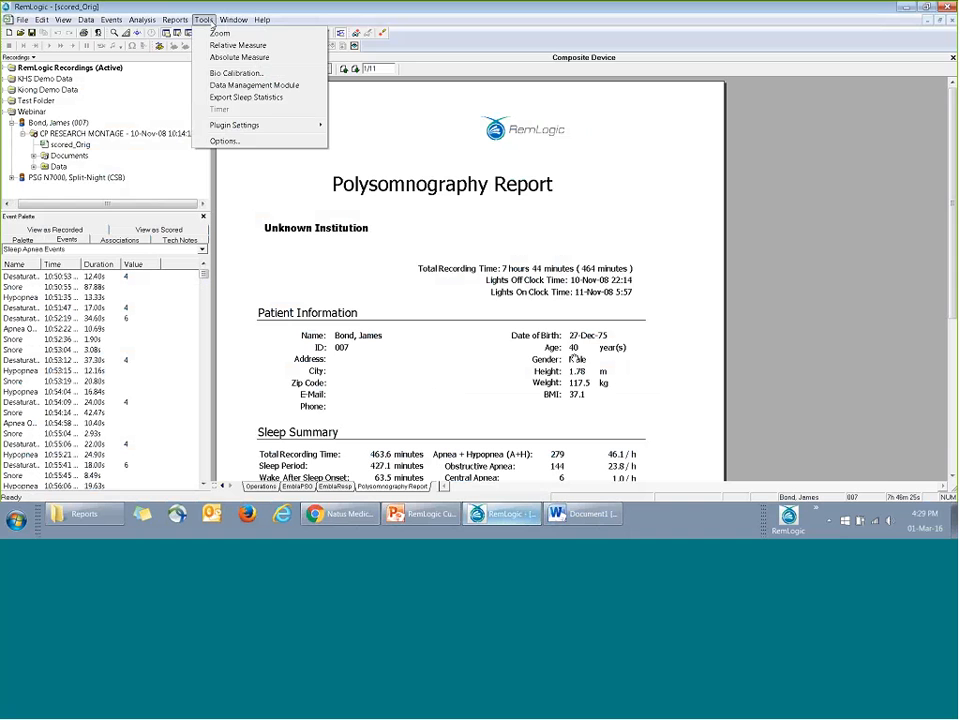
left_click(225, 142)
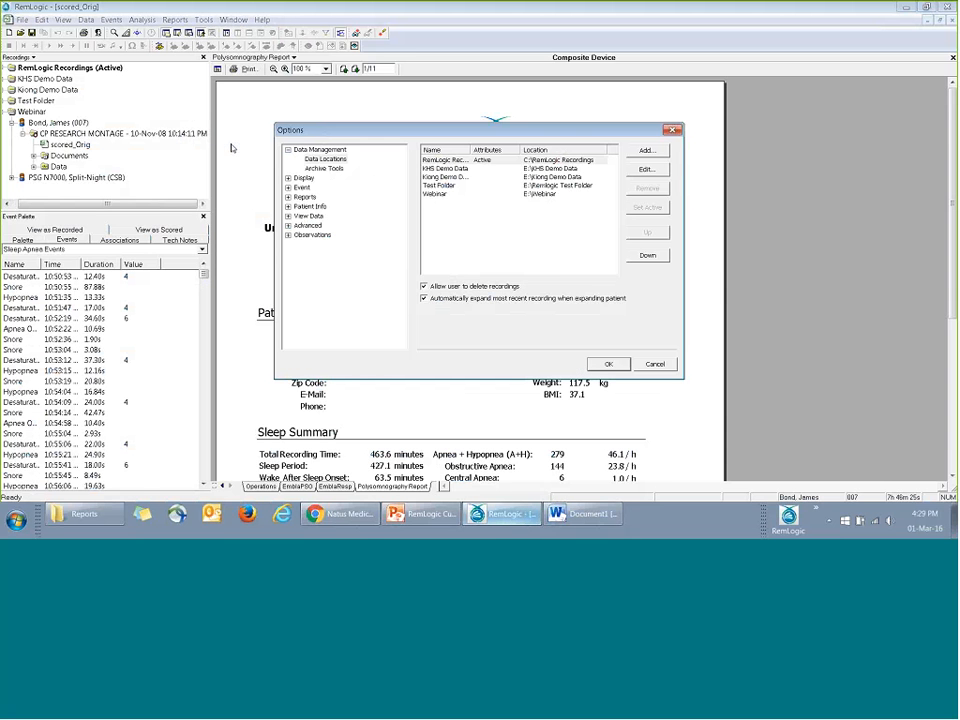
left_click(288, 206)
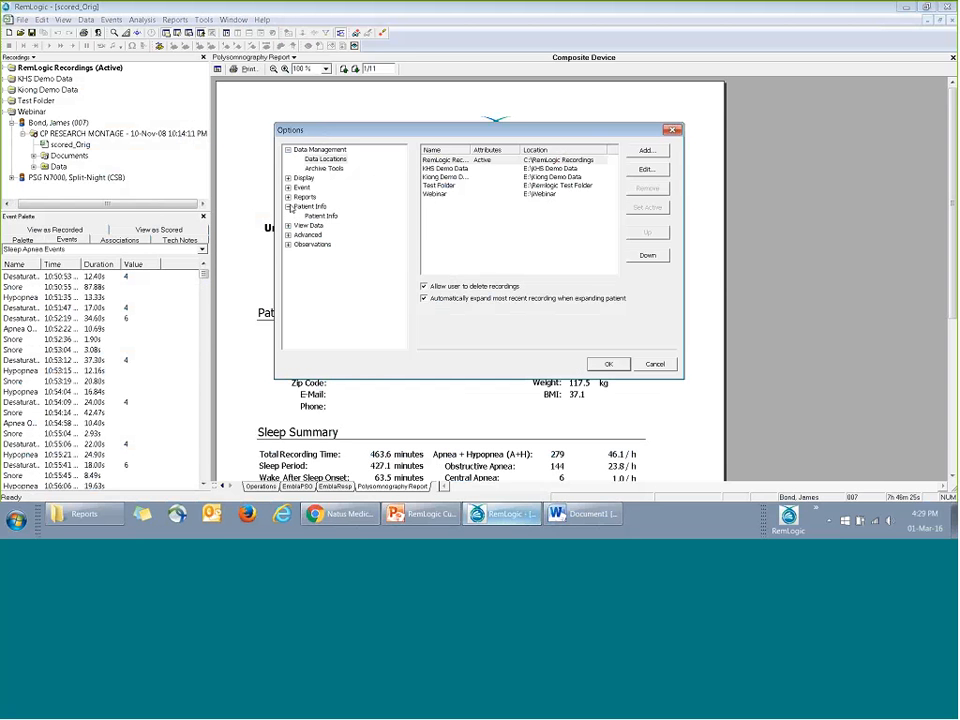
left_click(322, 216)
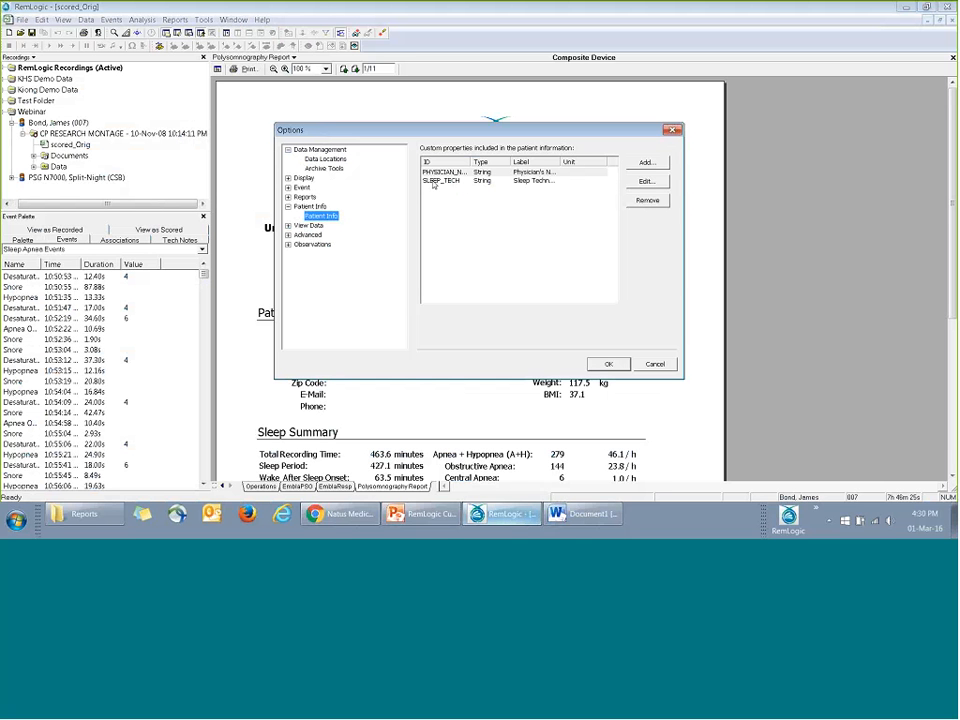
left_click(646, 163)
left_click_drag(413, 187, 186, 155)
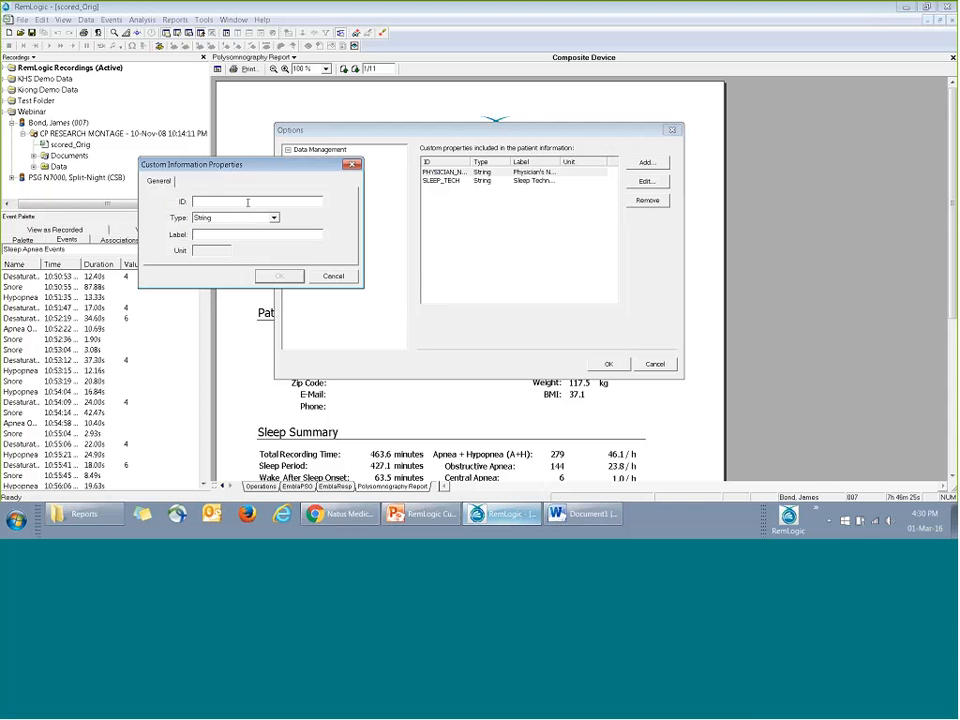
type("NECK")
type("_")
type("CIRCUMFERENCE")
Step: Give the new property the type Integer, label Neck Circumference and unit cm, and save the options
left_click(274, 218)
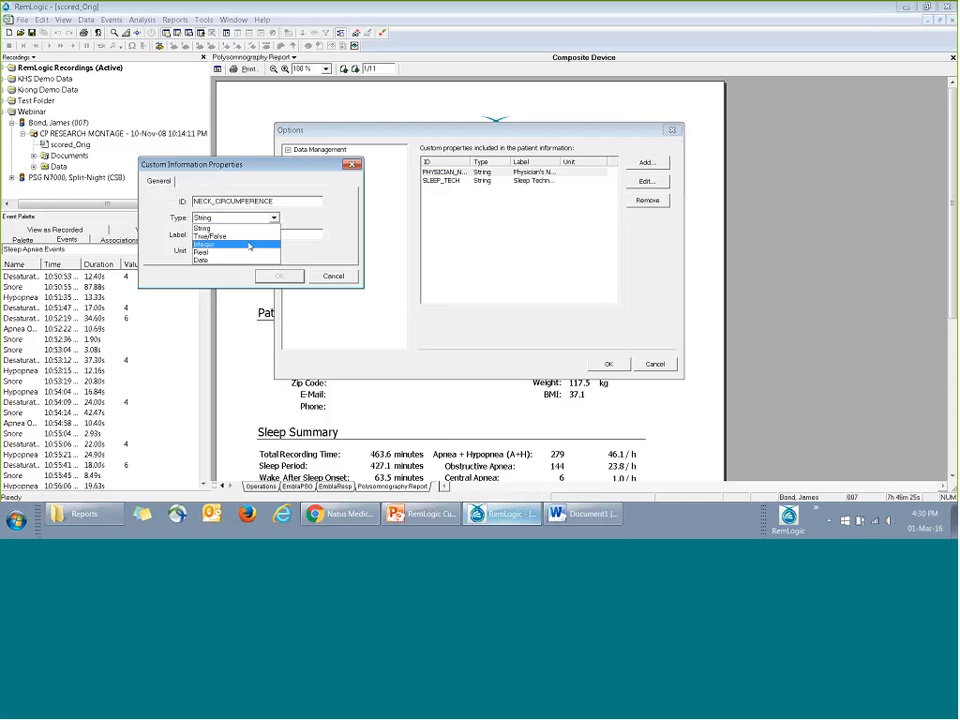
left_click(249, 246)
left_click(238, 235)
type("Ne")
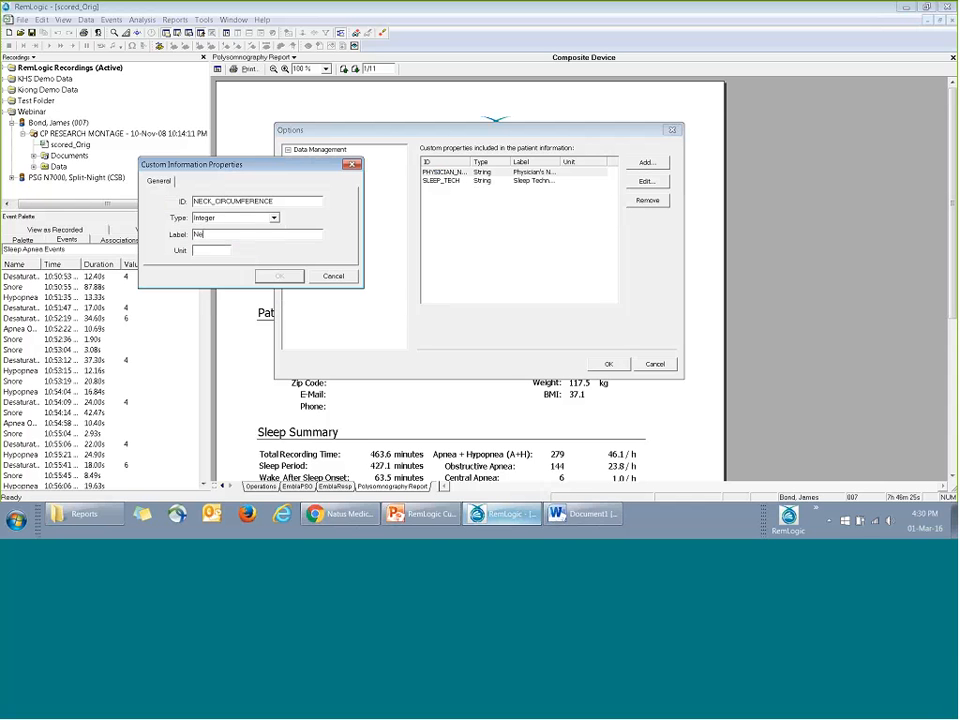
type("ck Circumference")
key("Tab")
type("cm")
left_click(280, 278)
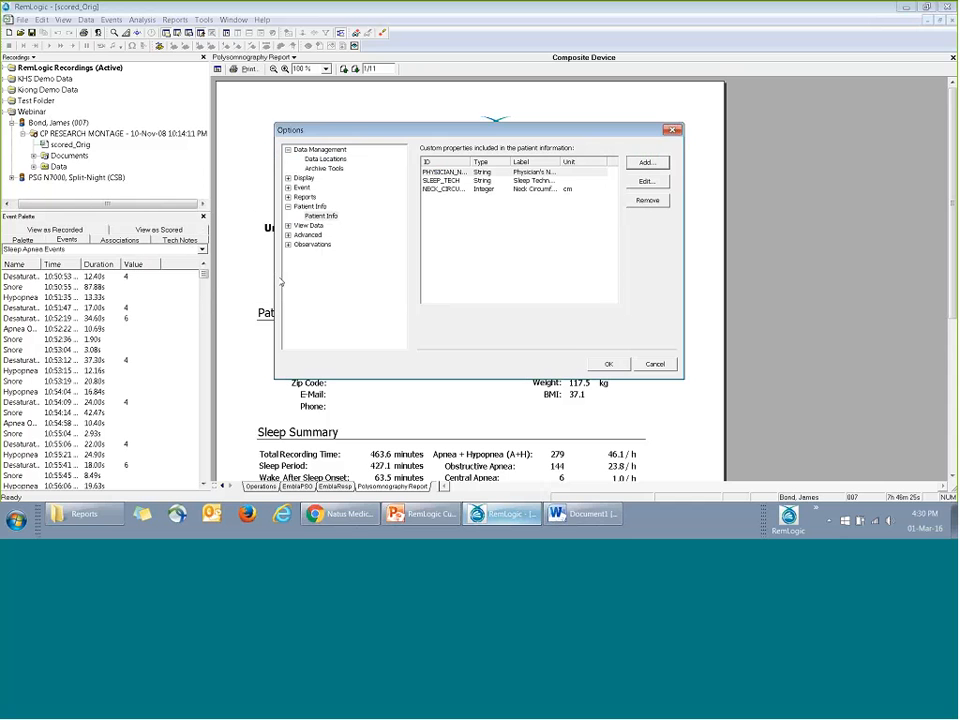
left_click(608, 364)
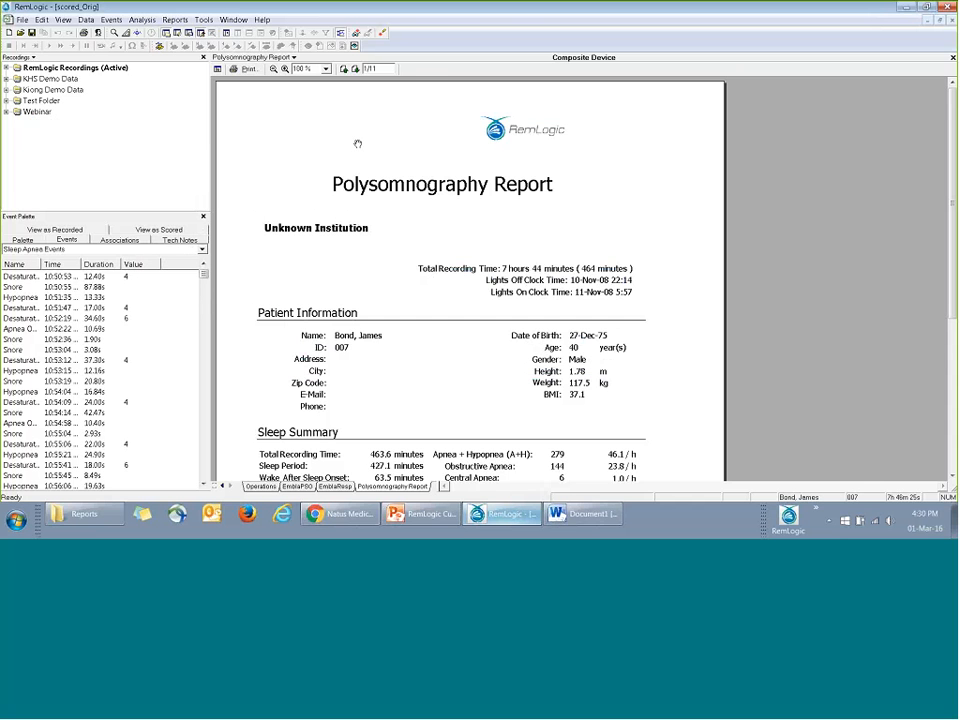
Step: Set the Neck Circumference custom property to 22 cm in the patient's information and save it
left_click(98, 33)
left_click(447, 162)
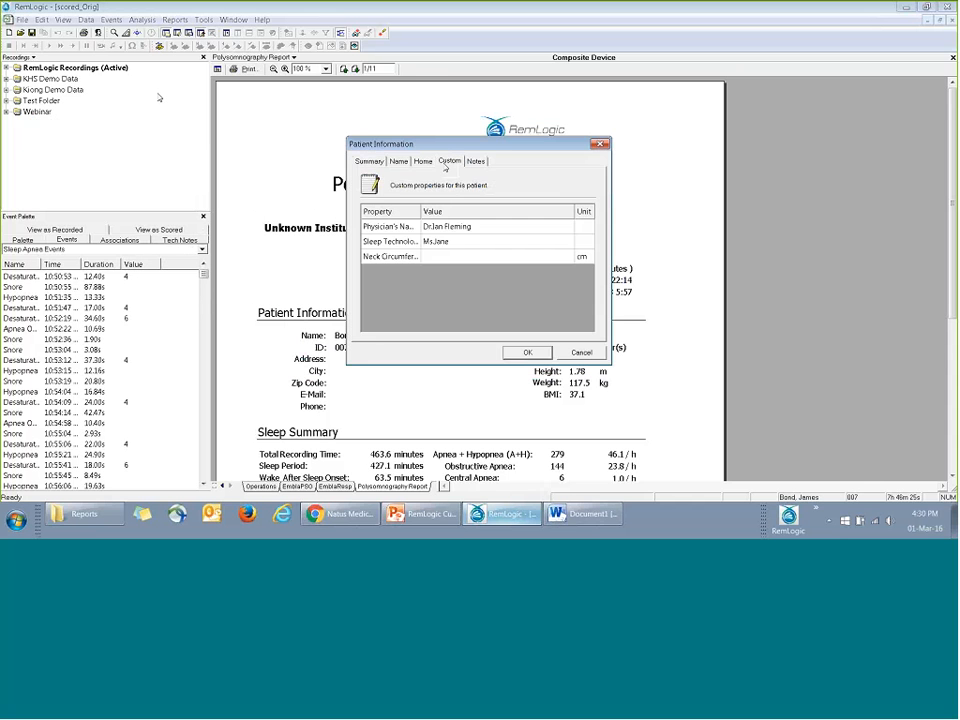
left_click(490, 256)
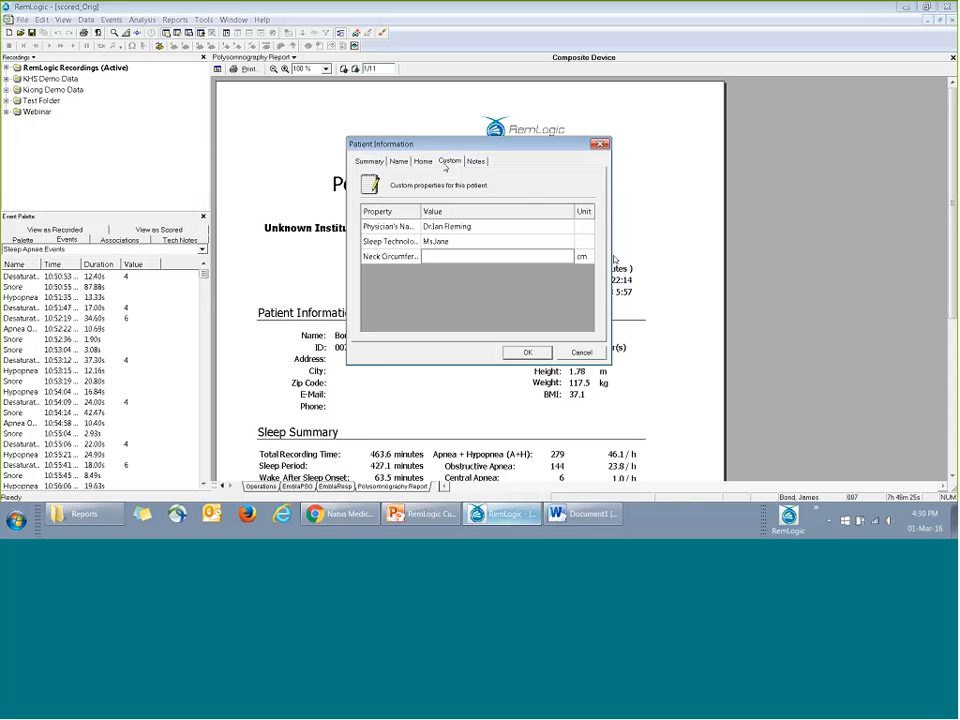
type("28")
left_click(486, 267)
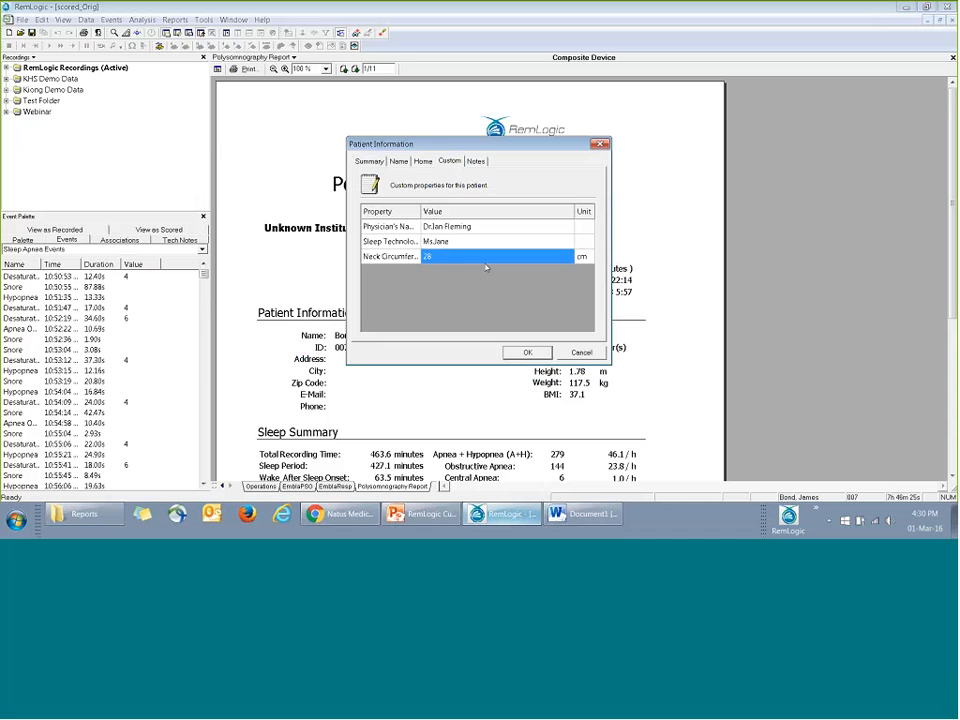
left_click(475, 258)
key("BackSpace")
type("2")
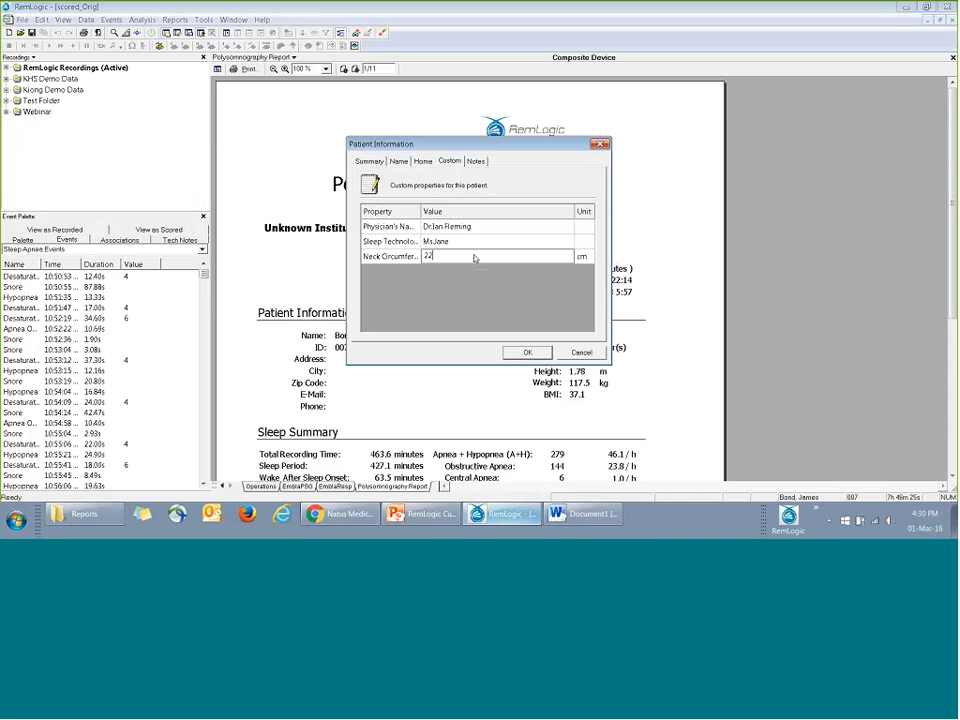
left_click(518, 355)
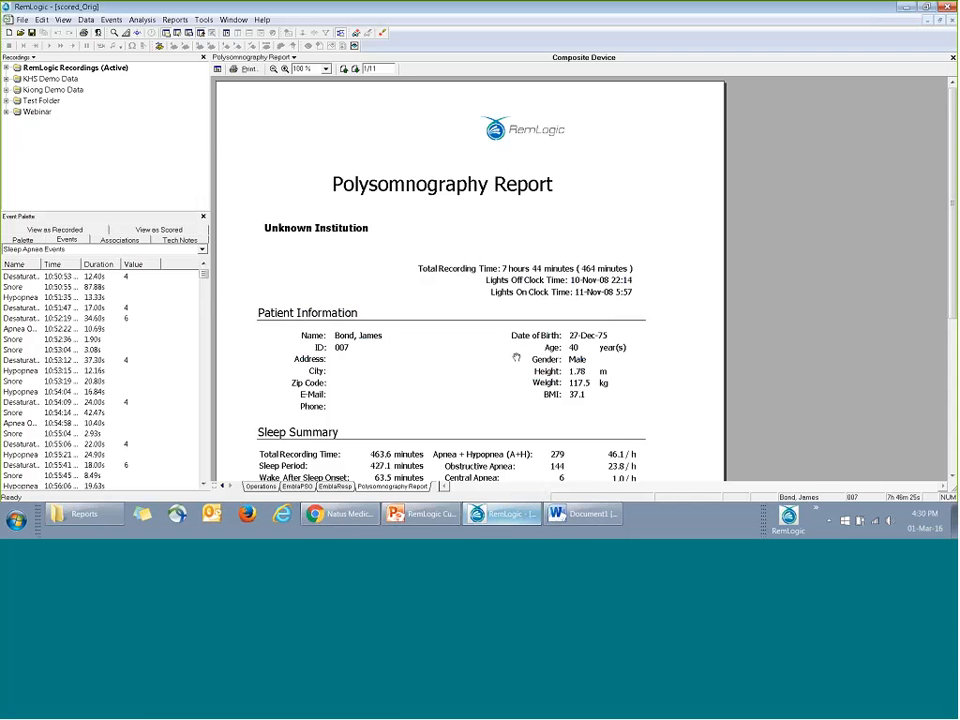
Step: Switch to Word, close the generated report without saving, and open the Test report ver2 template from the Reports folder
left_click(579, 514)
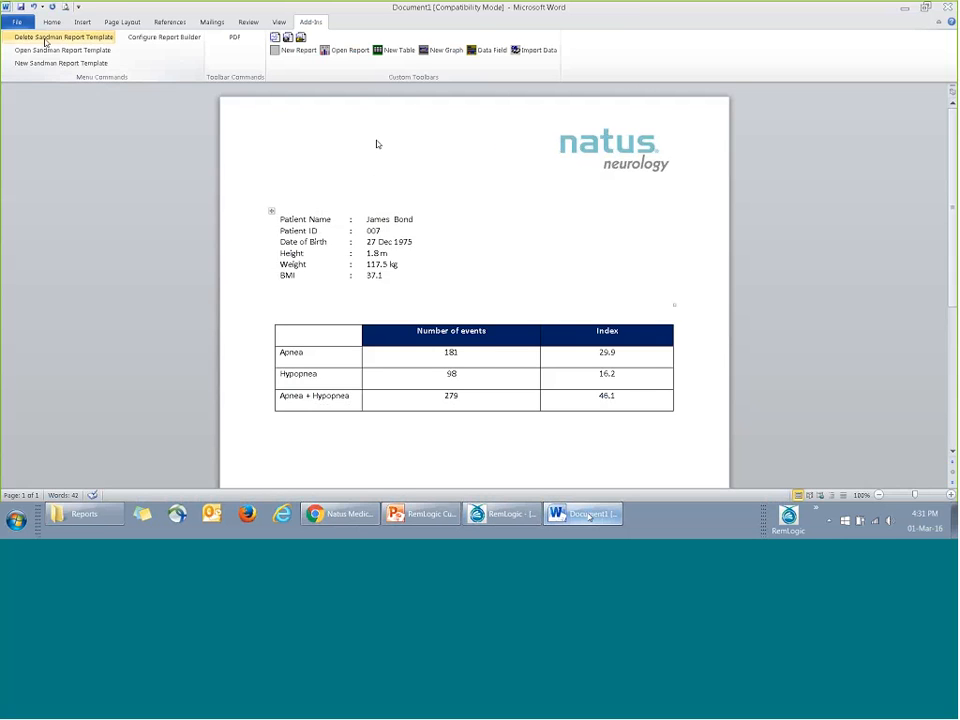
left_click(17, 22)
left_click(26, 89)
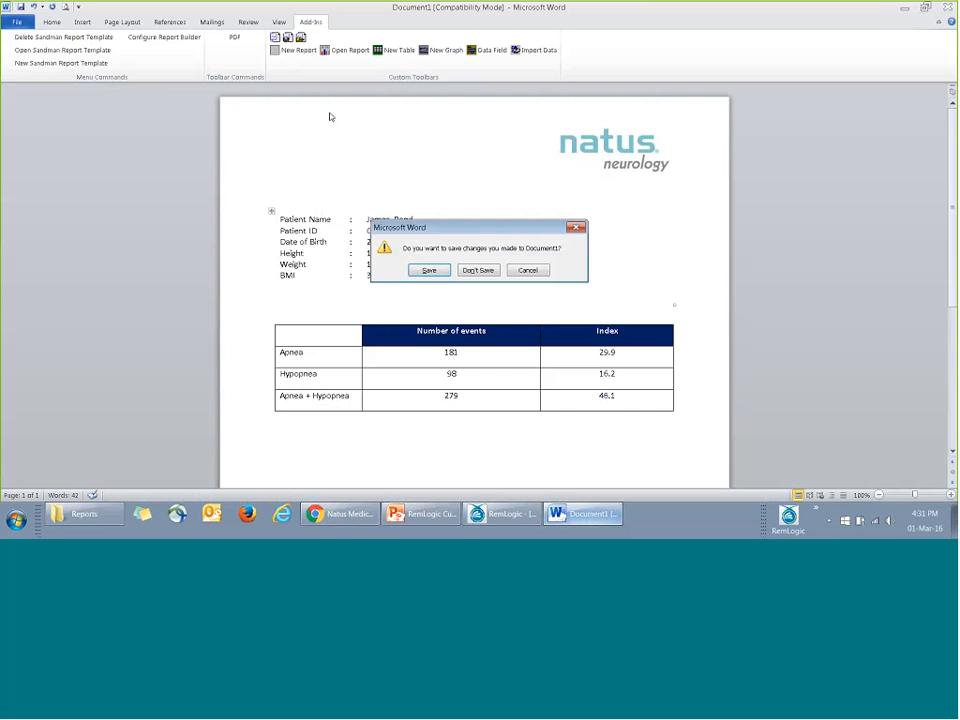
left_click(474, 271)
left_click(304, 40)
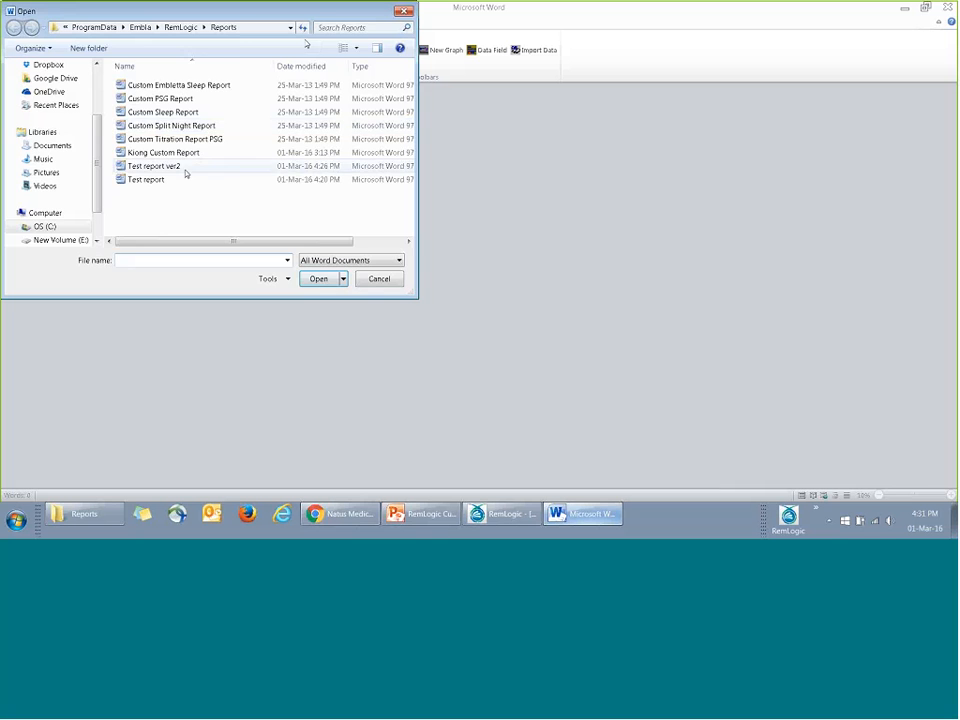
double_click(184, 167)
Step: Apply all borders to the patient information table
left_click(270, 209)
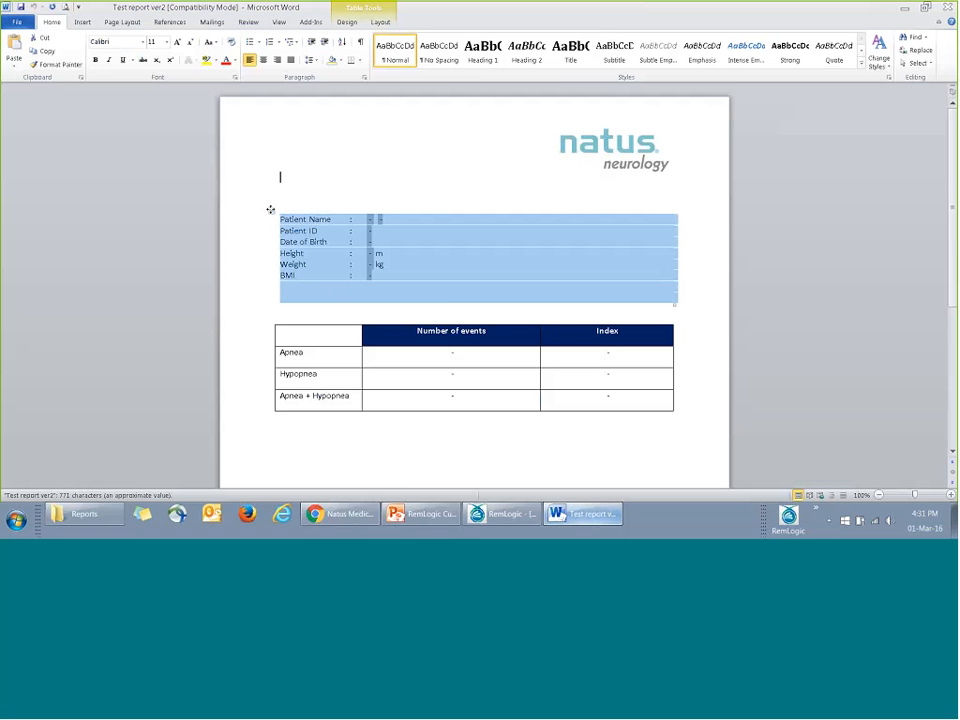
left_click(359, 61)
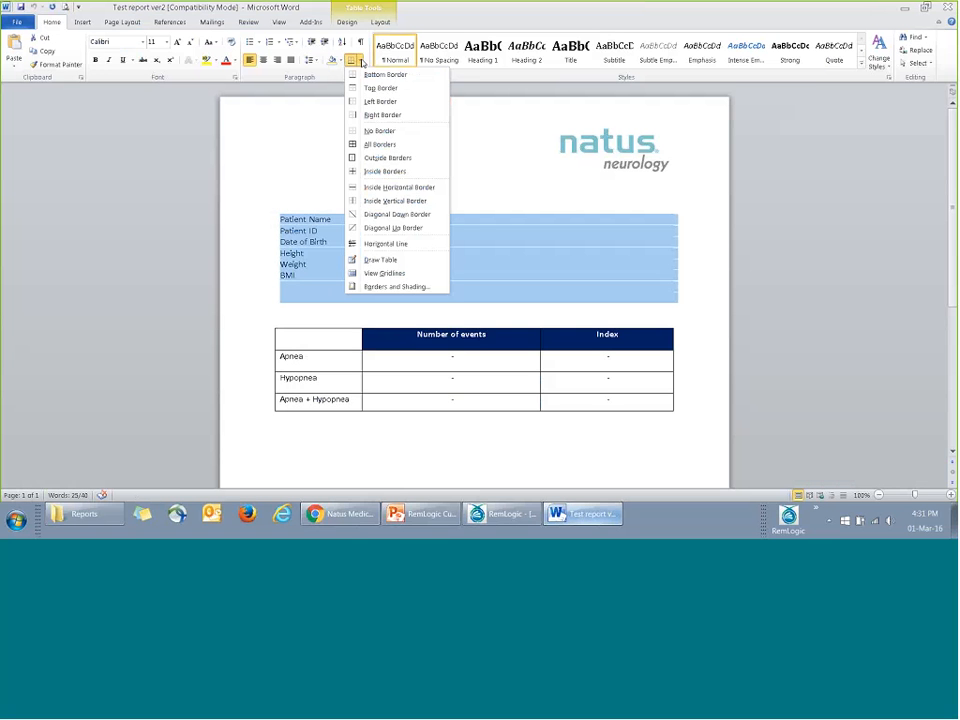
left_click(379, 144)
Step: Insert an empty row directly below the BMI row of the patient information table
left_click(279, 289)
right_click(410, 290)
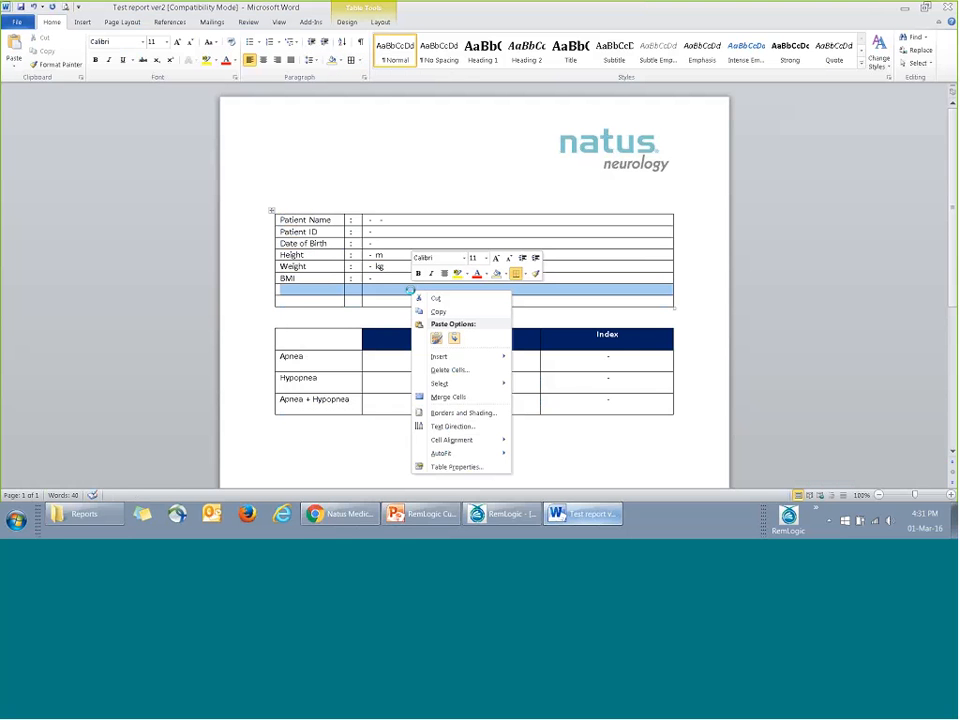
mouse_move(440, 356)
left_click(557, 381)
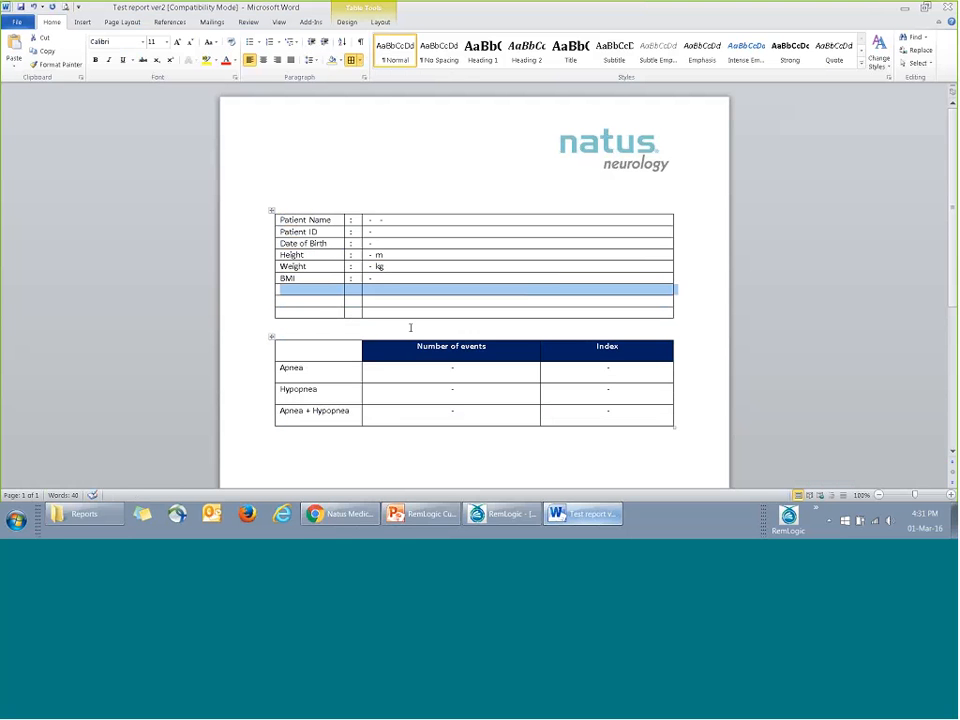
Step: Label the first two empty rows below BMI as Physician Name and Sleep Tech Name
left_click(317, 293)
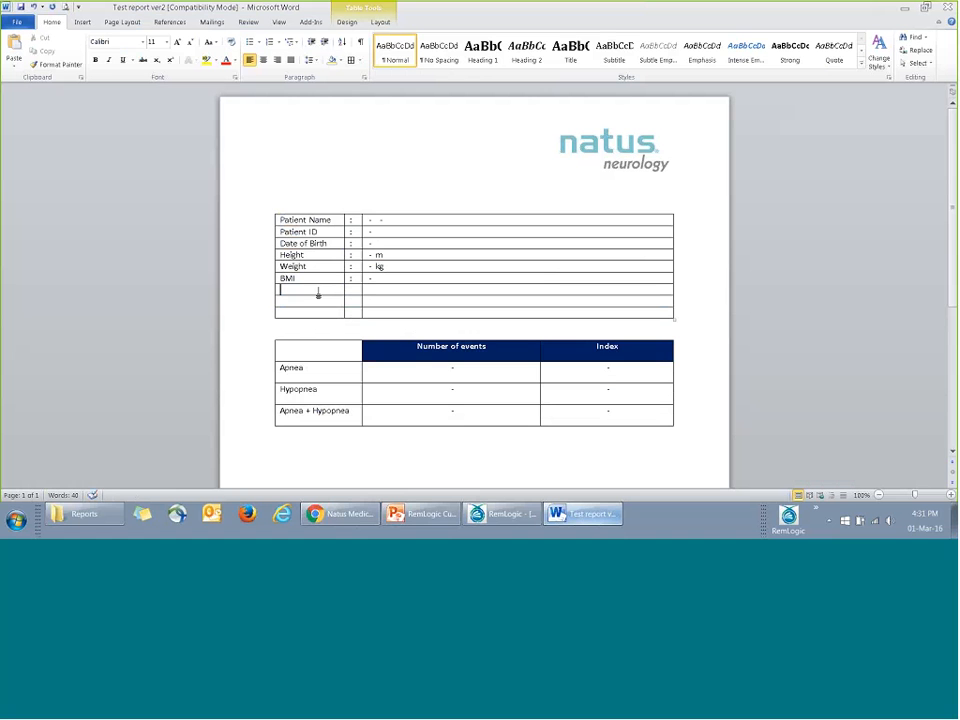
type("Phycisia")
type("n")
key("BackSpace")
key("BackSpace")
key("BackSpace")
key("BackSpace")
key("BackSpace")
key("BackSpace")
type("sician Name")
key("Down")
type("Sleep Tech Name")
key("Down")
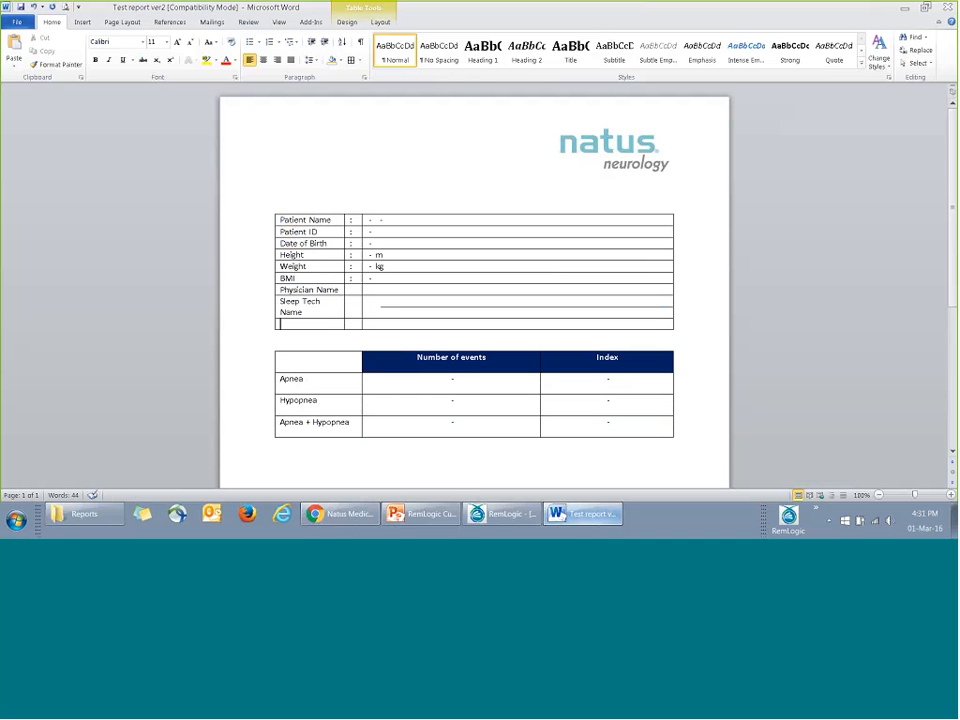
Step: Label the last row of the patient information table Neck circumference and widen the label column so each label fits on one line
type("Neck circumference")
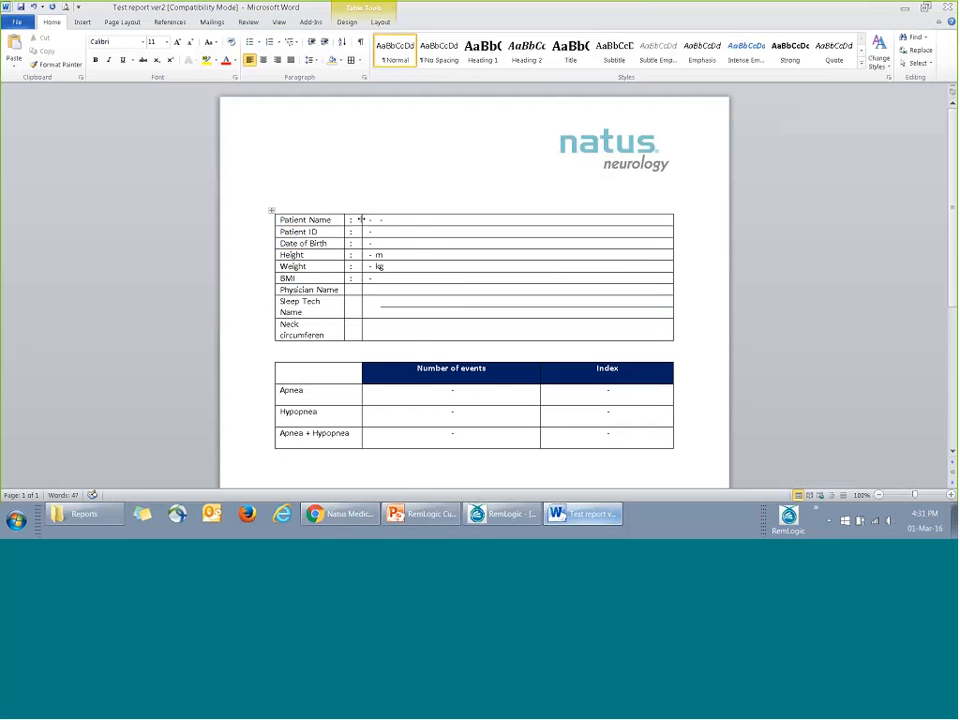
left_click_drag(361, 219, 415, 219)
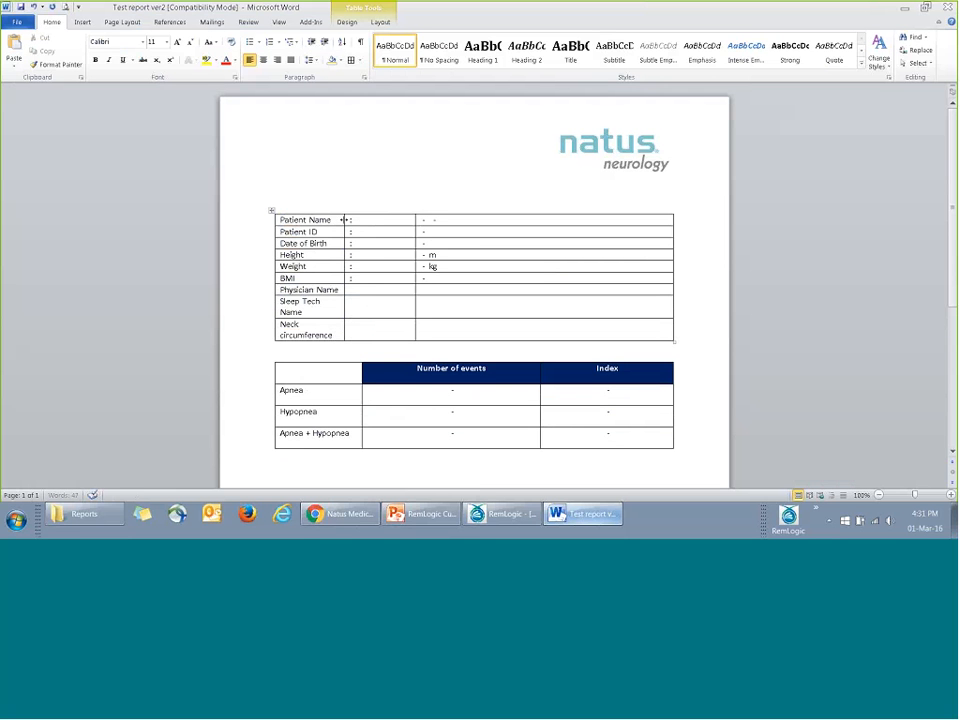
left_click_drag(344, 222, 397, 220)
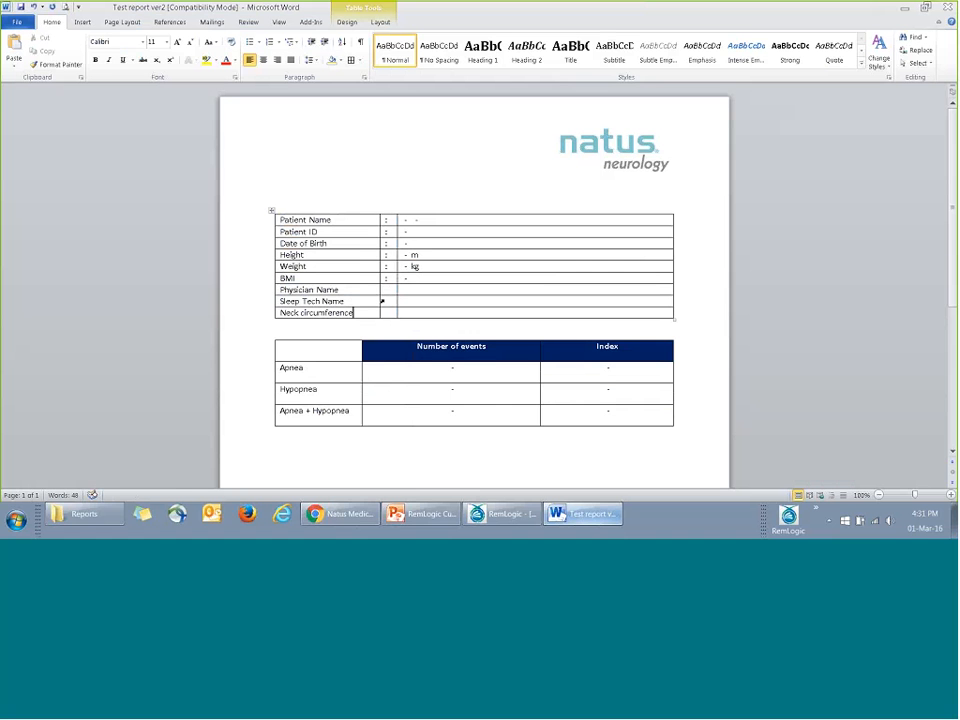
Step: Add a colon in the separator column for the Physician Name, Sleep Tech Name and Neck circumference rows
left_click(386, 289)
type(":")
Step: For the Physician Name value cell, open the RemLogic Statistics Selector and expand PatientInfo, CustomProperties and Item to show the item properties
left_click(418, 290)
left_click(318, 24)
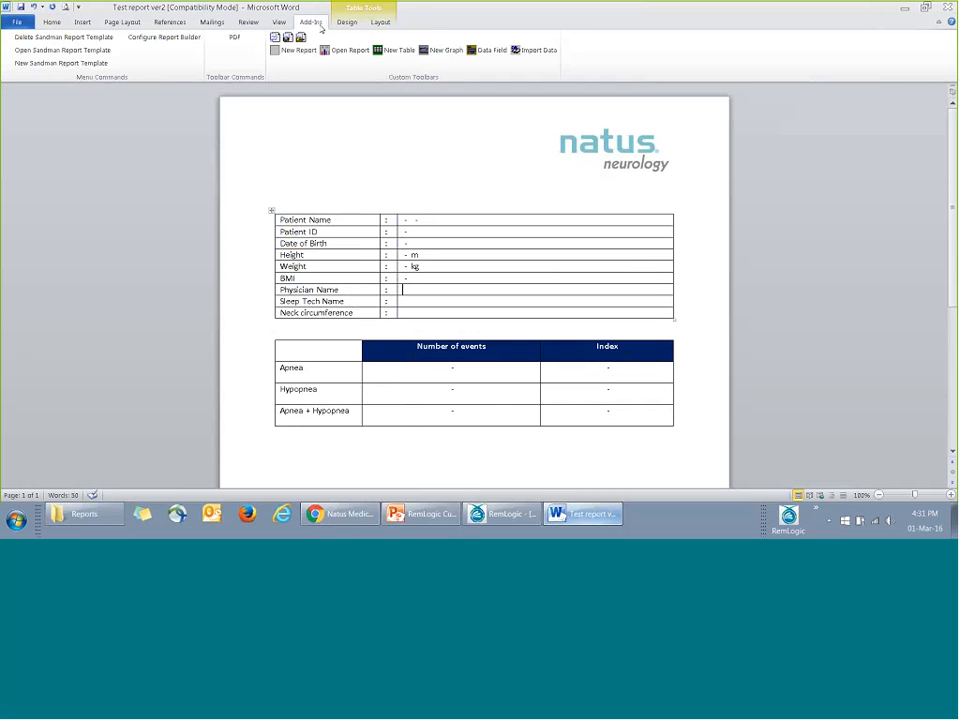
left_click(276, 37)
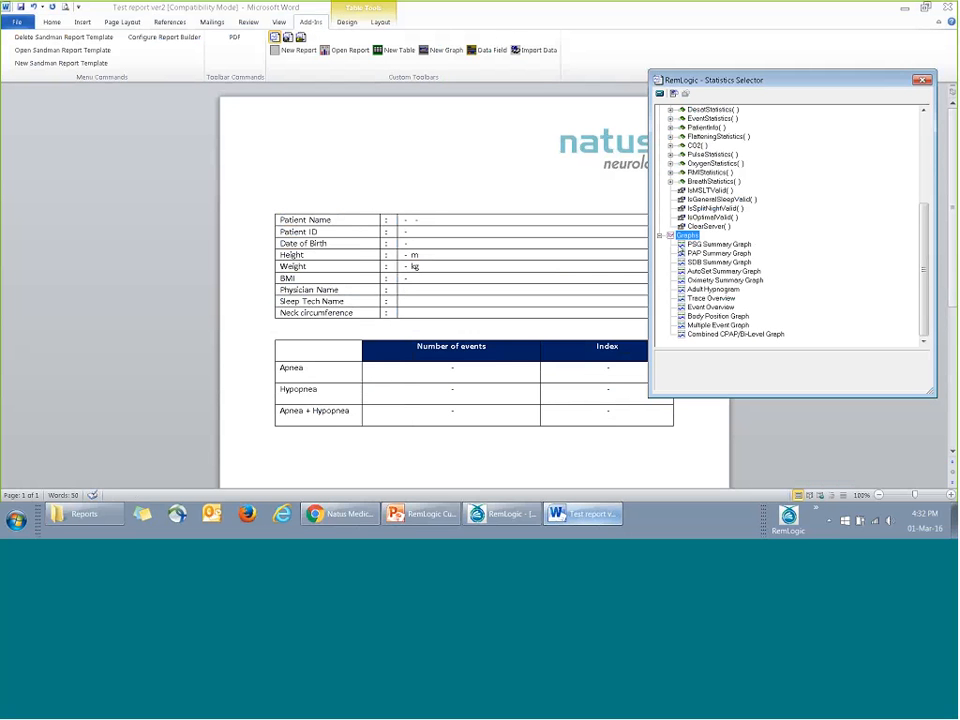
scroll(659, 240, "up", 5)
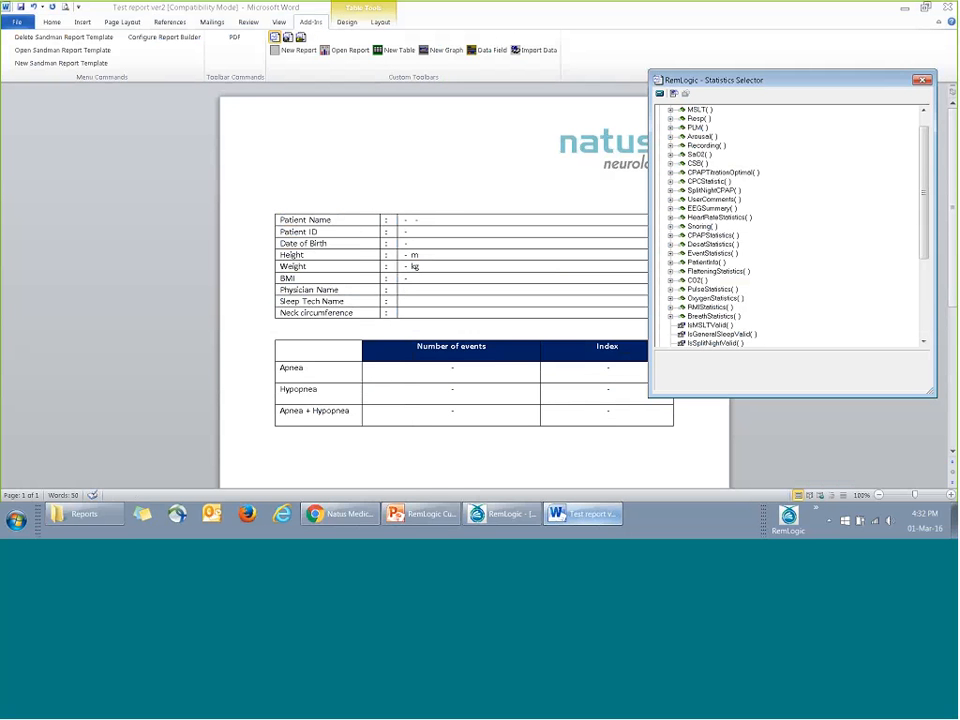
left_click(671, 263)
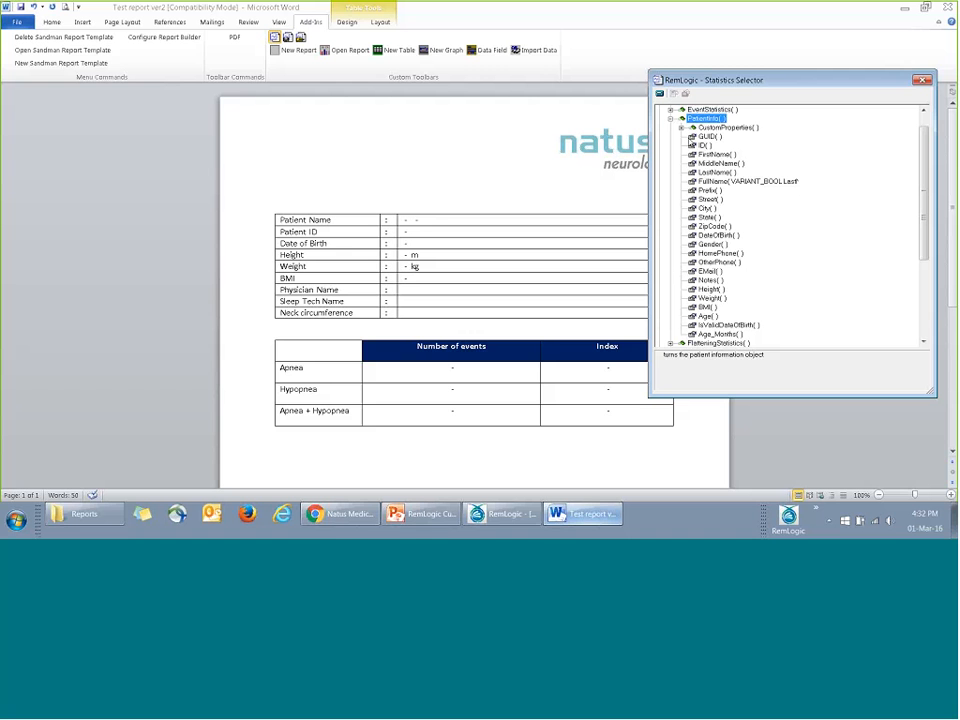
left_click(702, 128)
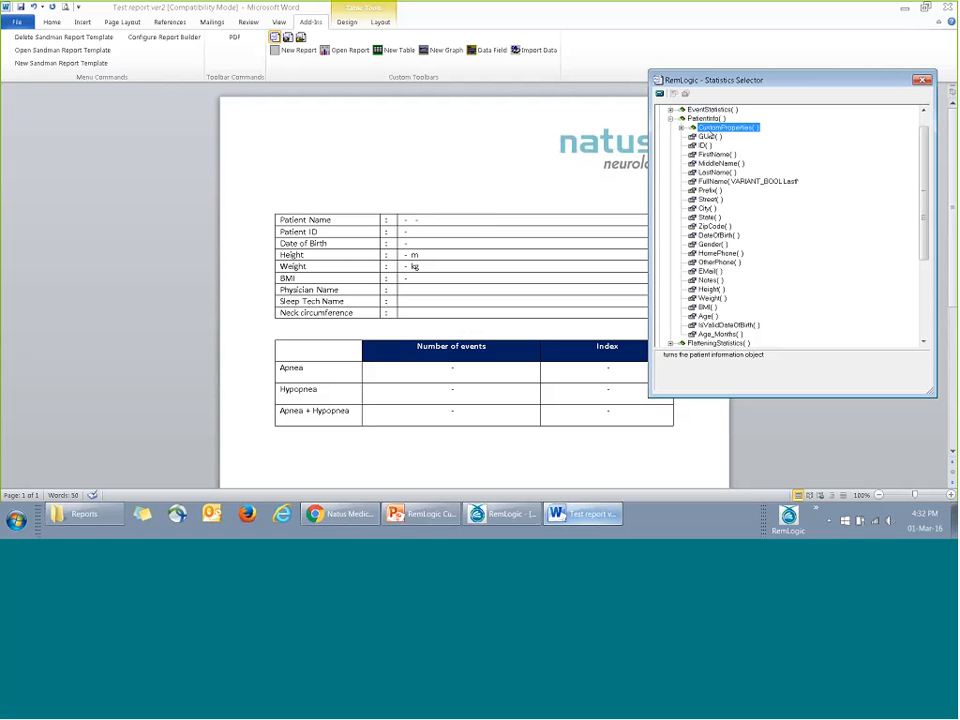
left_click(681, 127)
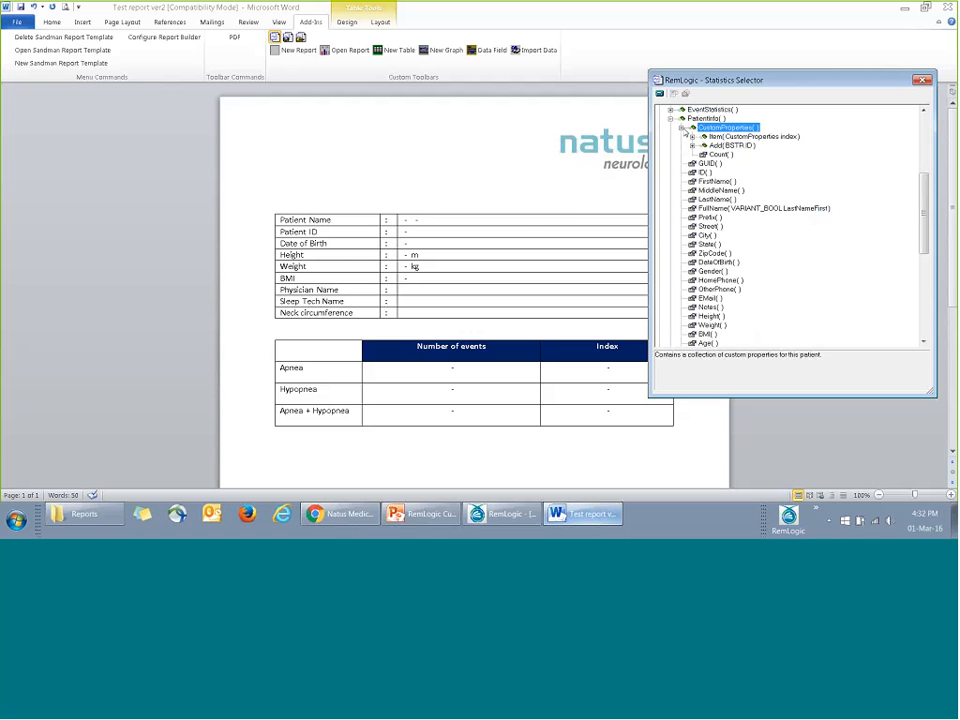
left_click(692, 137)
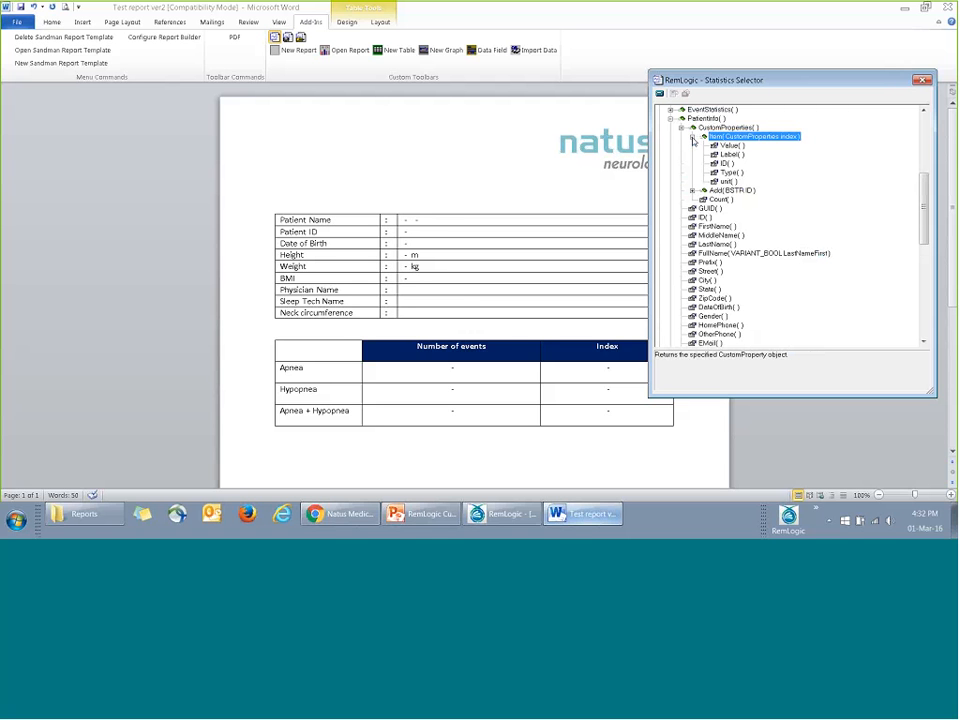
Step: Insert the custom property Value field for PHYSICIAN_NAME in the Physician Name row's value cell
left_click(456, 291)
double_click(731, 145)
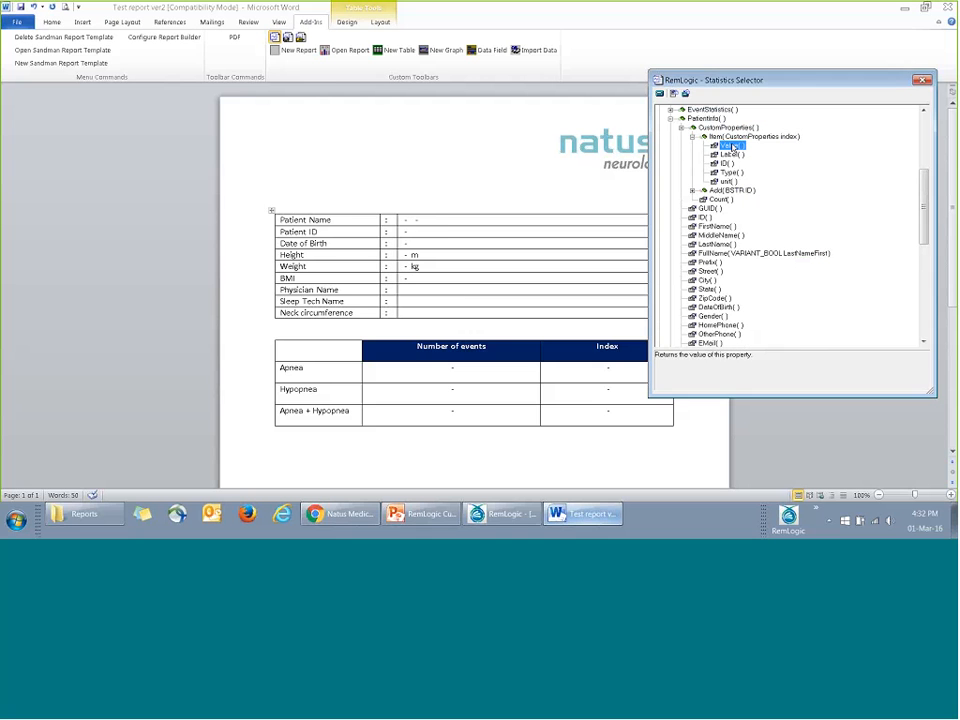
left_click(380, 190)
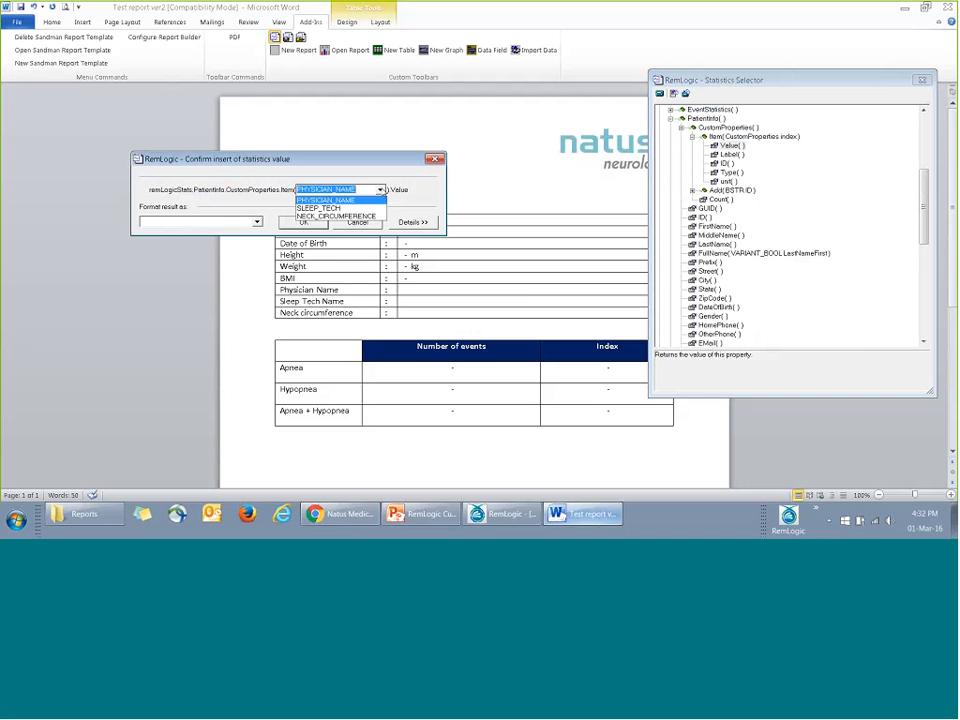
left_click(370, 201)
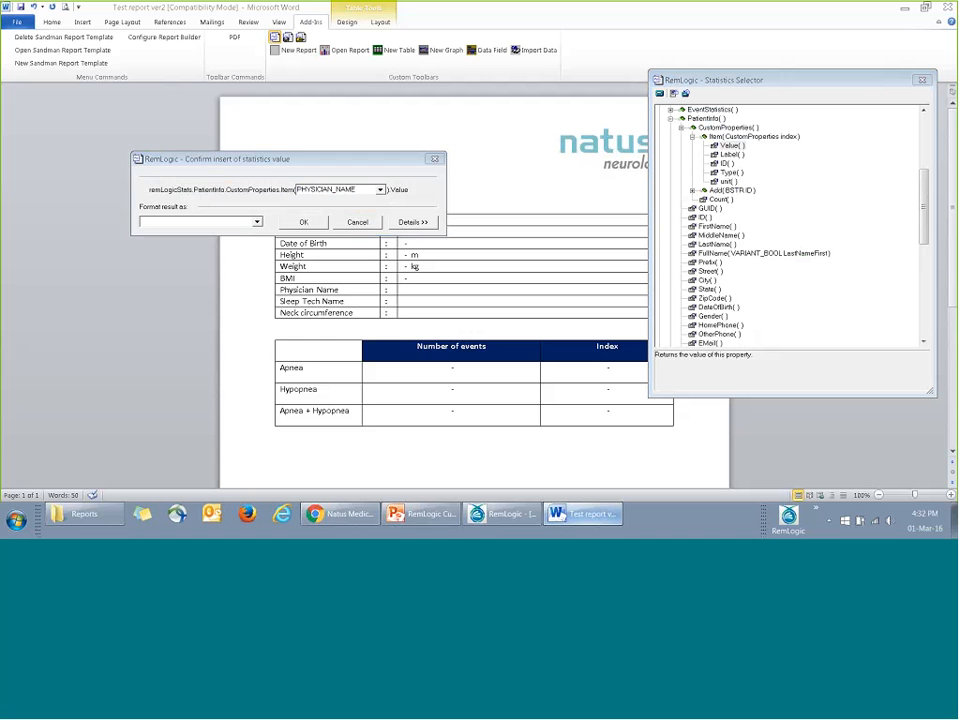
left_click(310, 224)
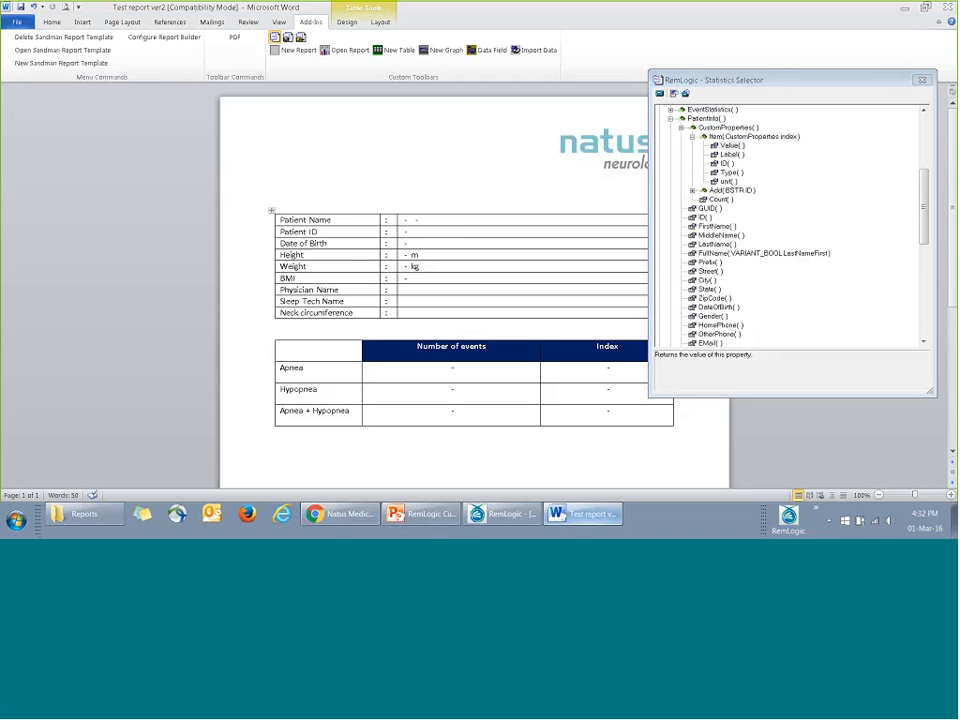
Step: Insert the custom property Value field for SLEEP_TECH in the Sleep Tech Name row's value cell
double_click(741, 147)
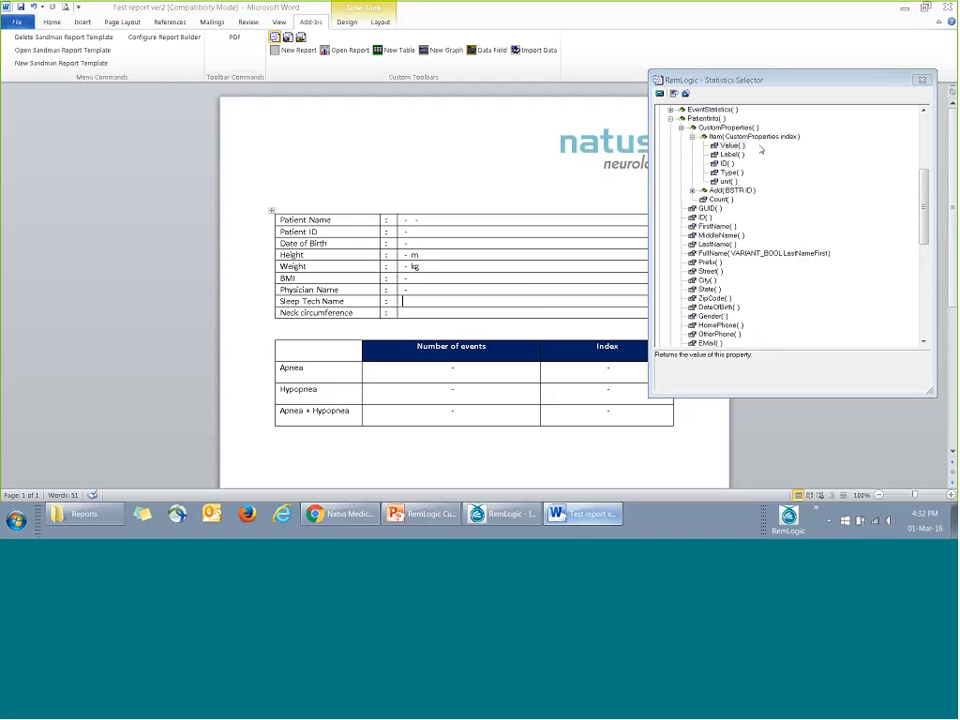
left_click(380, 190)
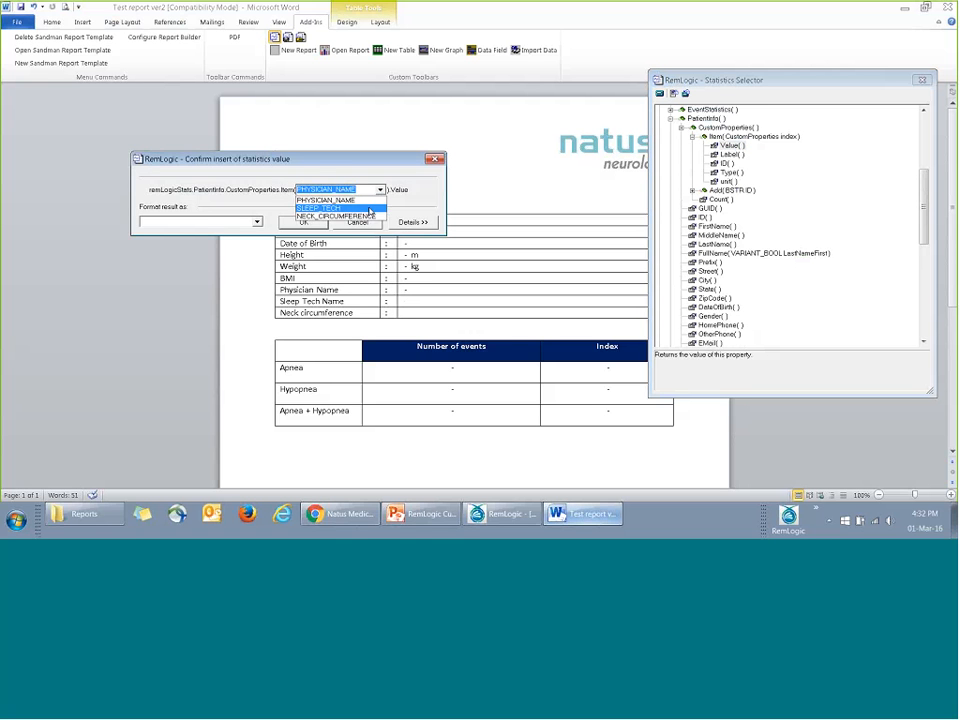
left_click(330, 208)
left_click(310, 224)
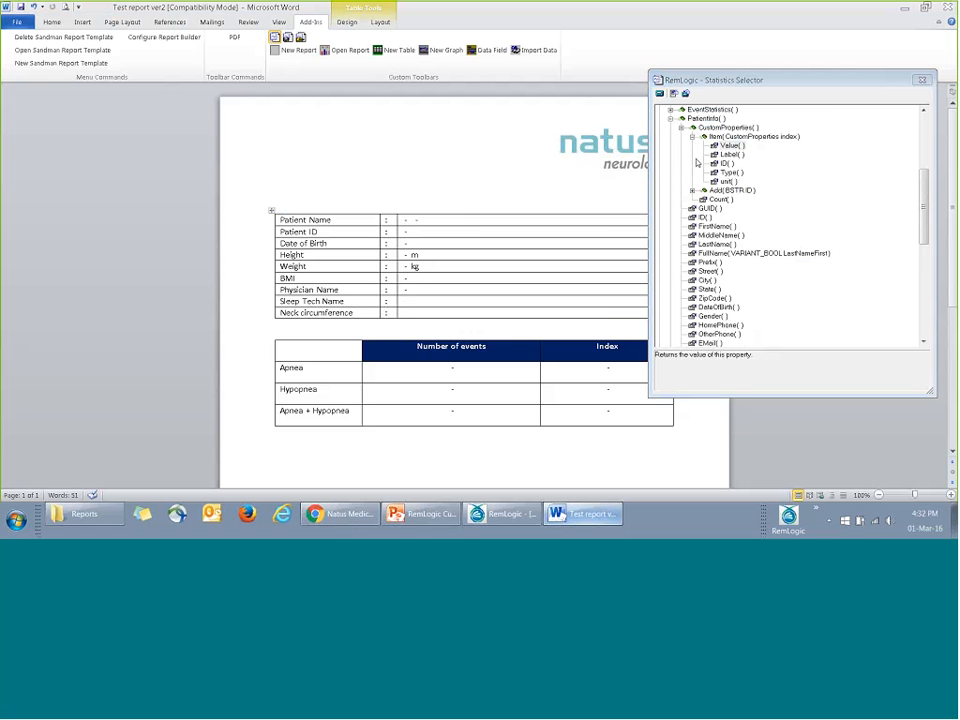
Step: Insert the custom property Value field for NECK_CIRCUMFERENCE, formatted as 0.0, in the Neck circumference row's value cell
double_click(745, 136)
left_click(380, 190)
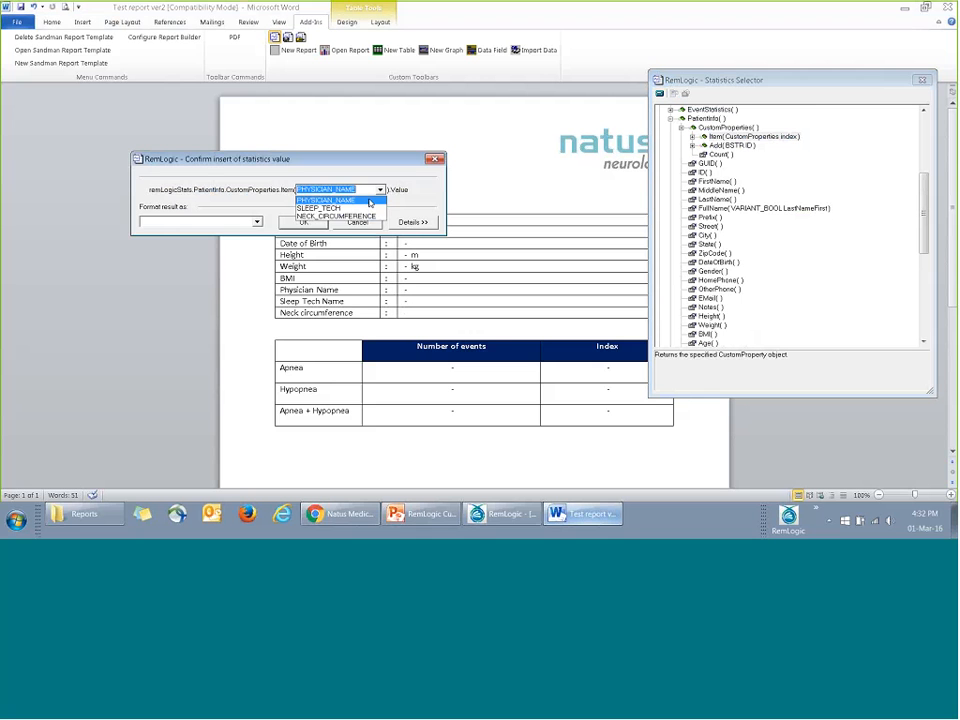
left_click(350, 216)
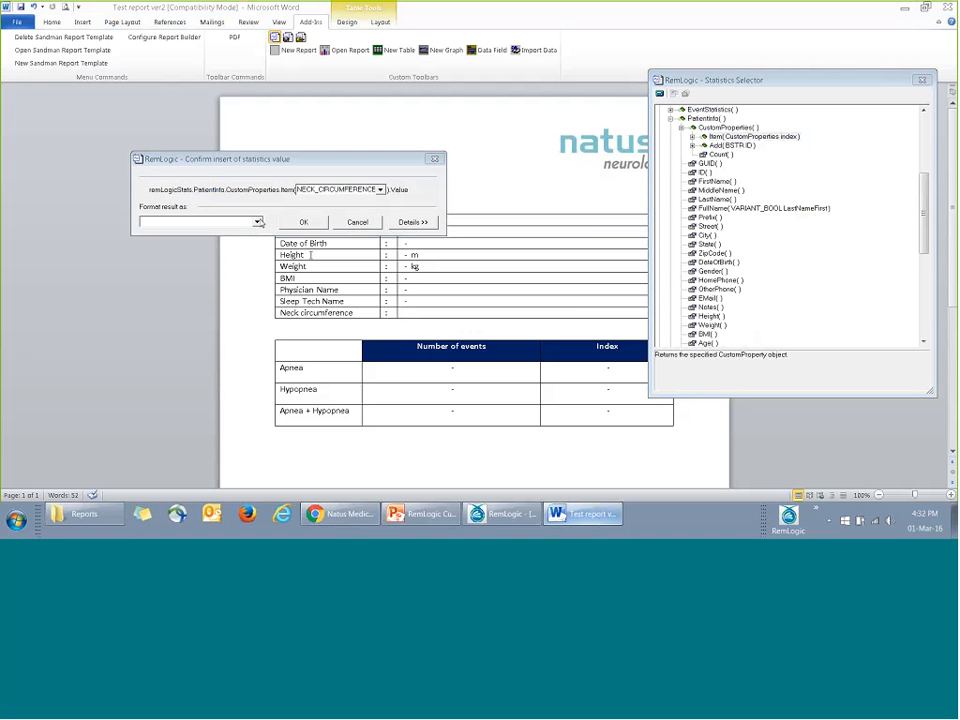
left_click(258, 222)
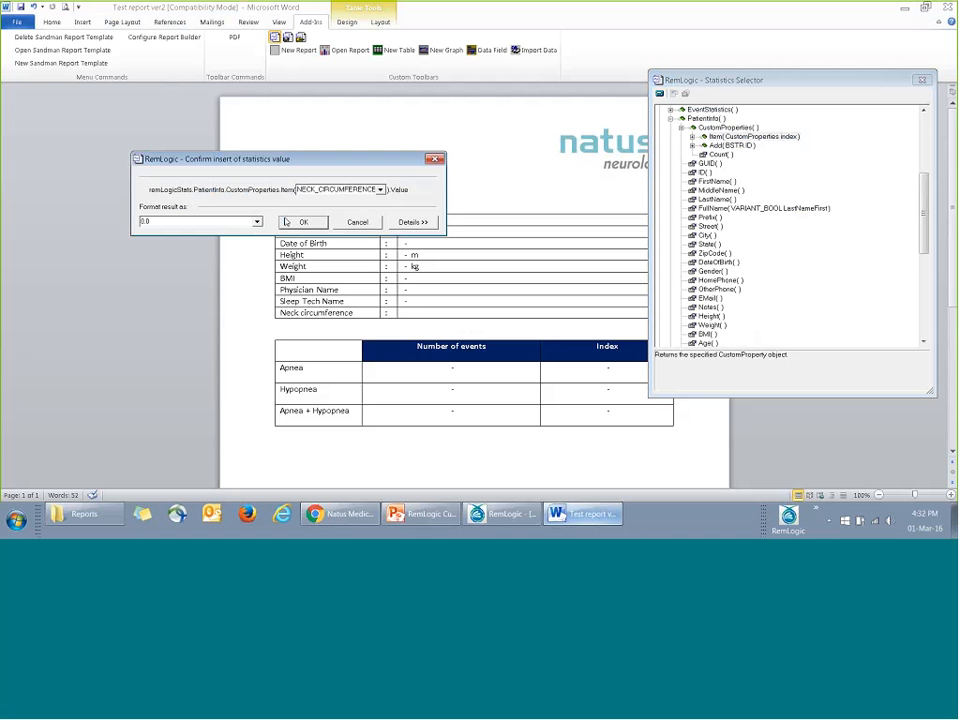
left_click(303, 222)
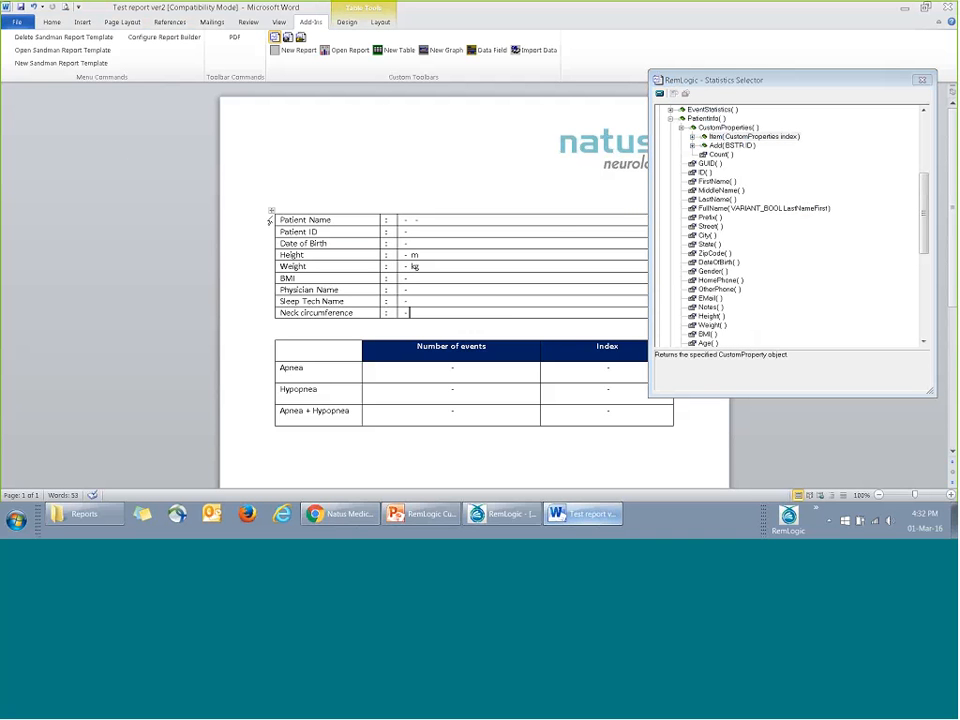
Step: Remove all borders from the patient information table and close the Statistics Selector
left_click(271, 213)
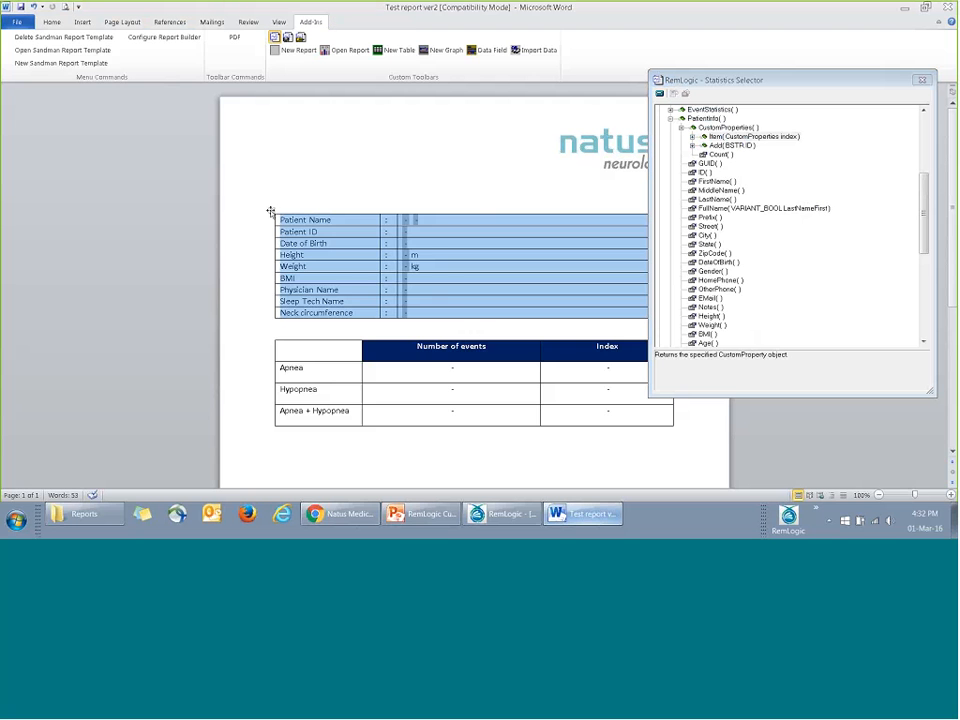
left_click(52, 21)
left_click(358, 60)
left_click(379, 130)
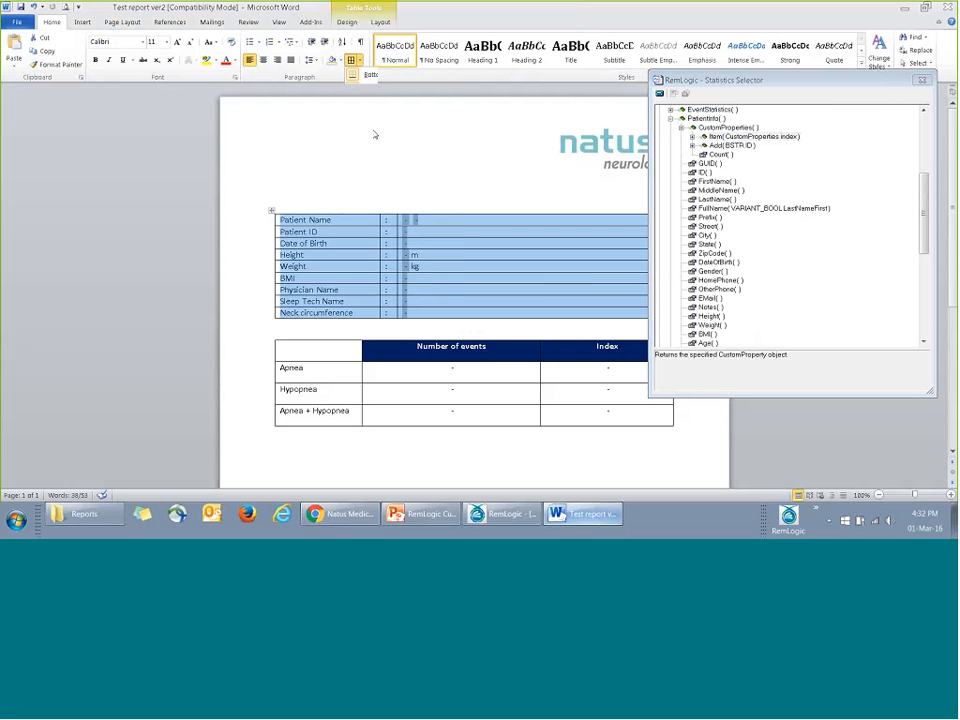
left_click(456, 325)
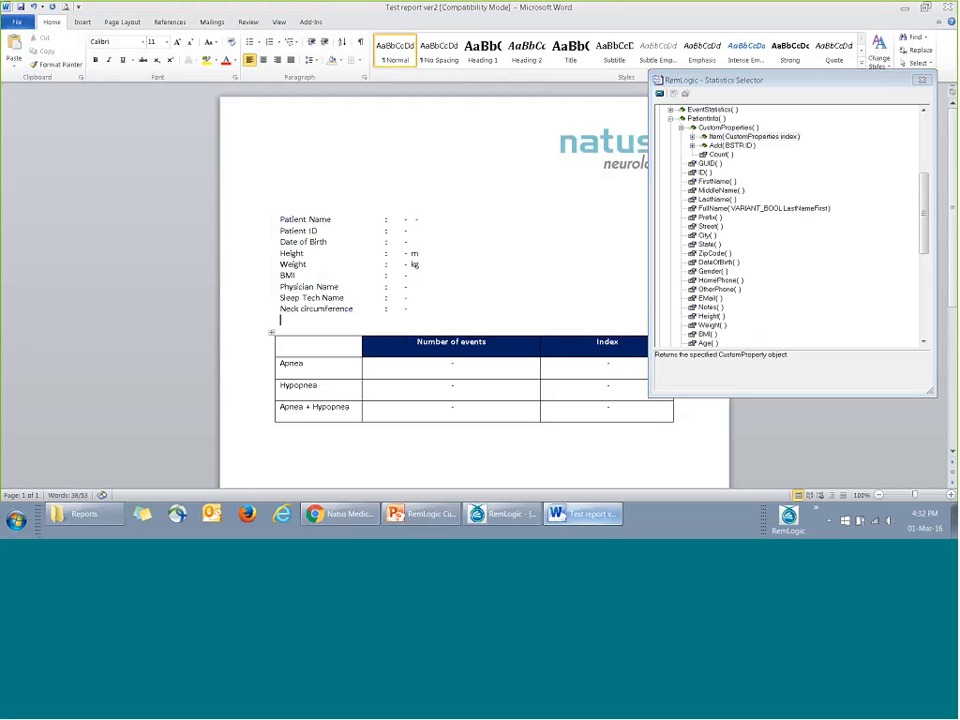
left_click(922, 80)
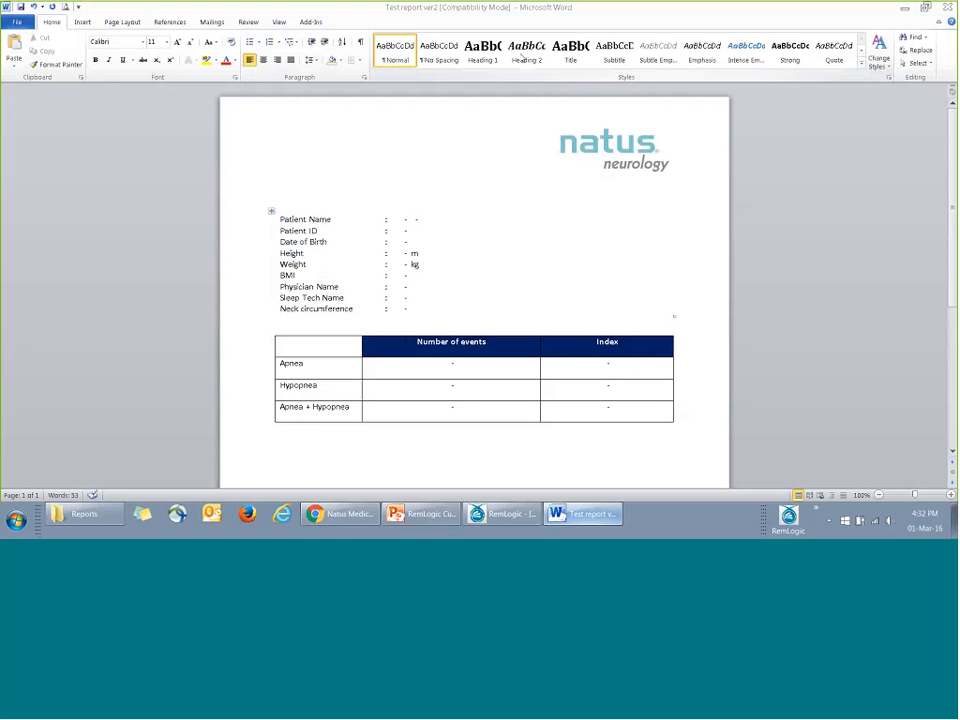
Step: Save the template as a Word 97-2003 Template over Test report ver2 in the Reports folder and close it
left_click(310, 21)
left_click(278, 37)
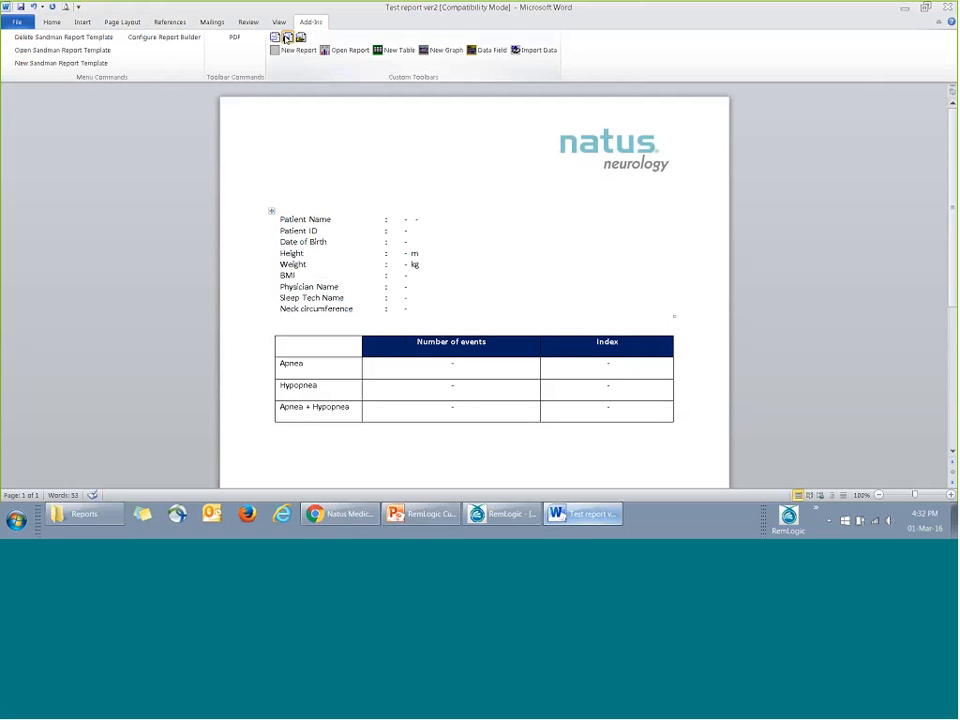
left_click(288, 270)
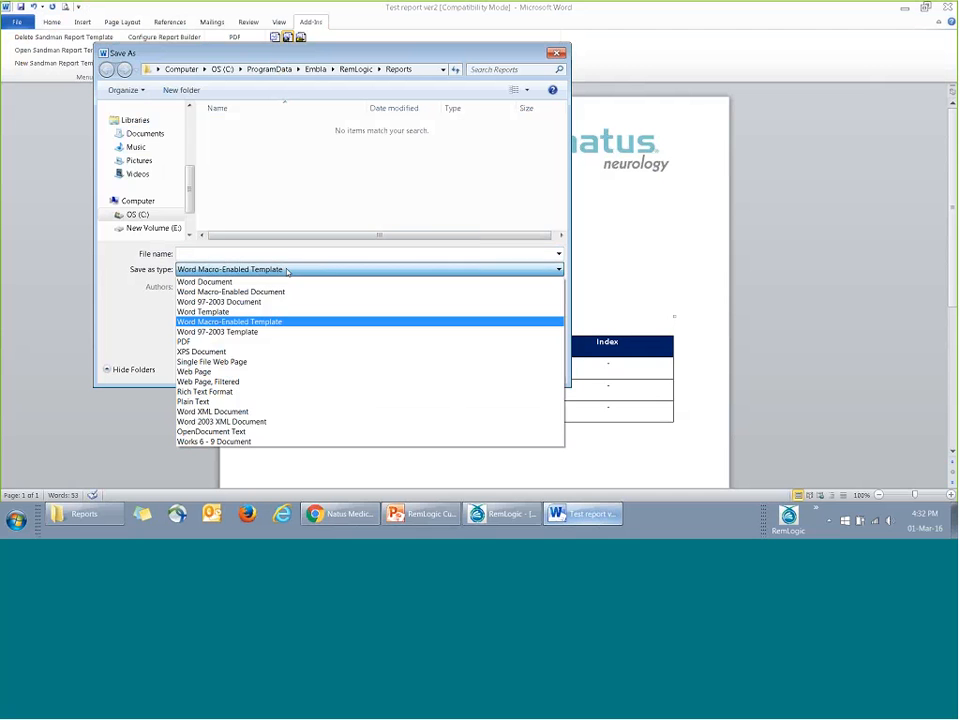
left_click(277, 332)
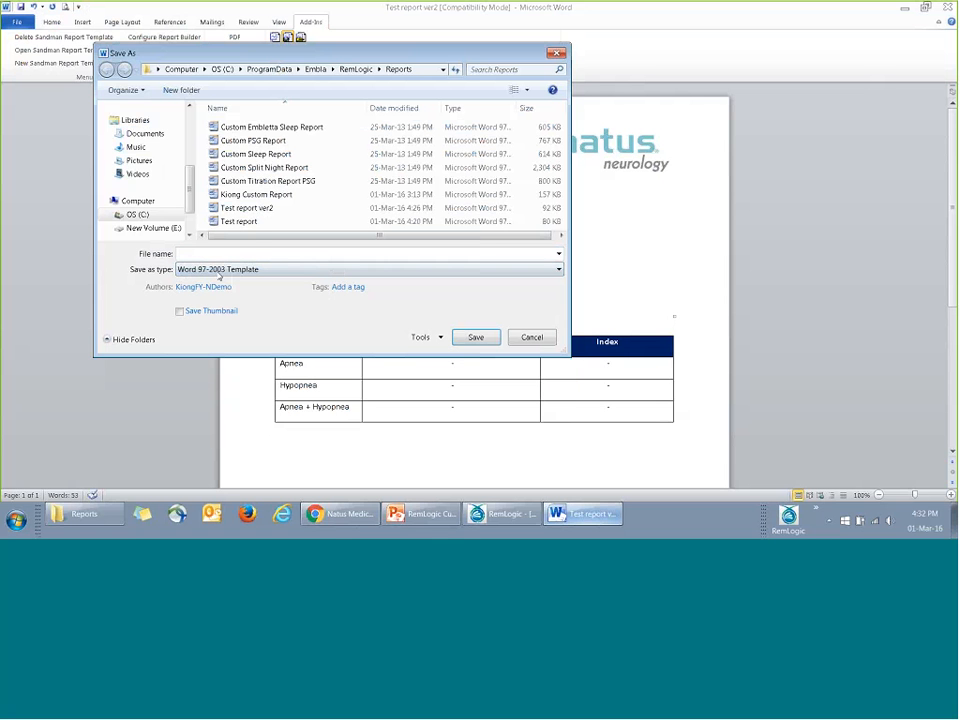
left_click(221, 253)
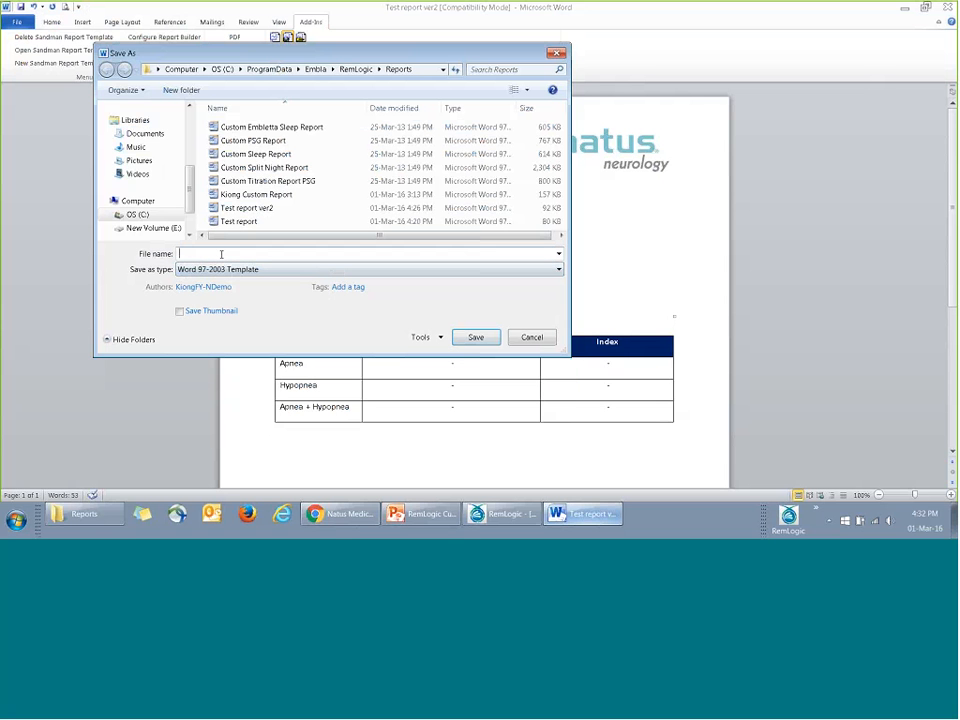
left_click(286, 210)
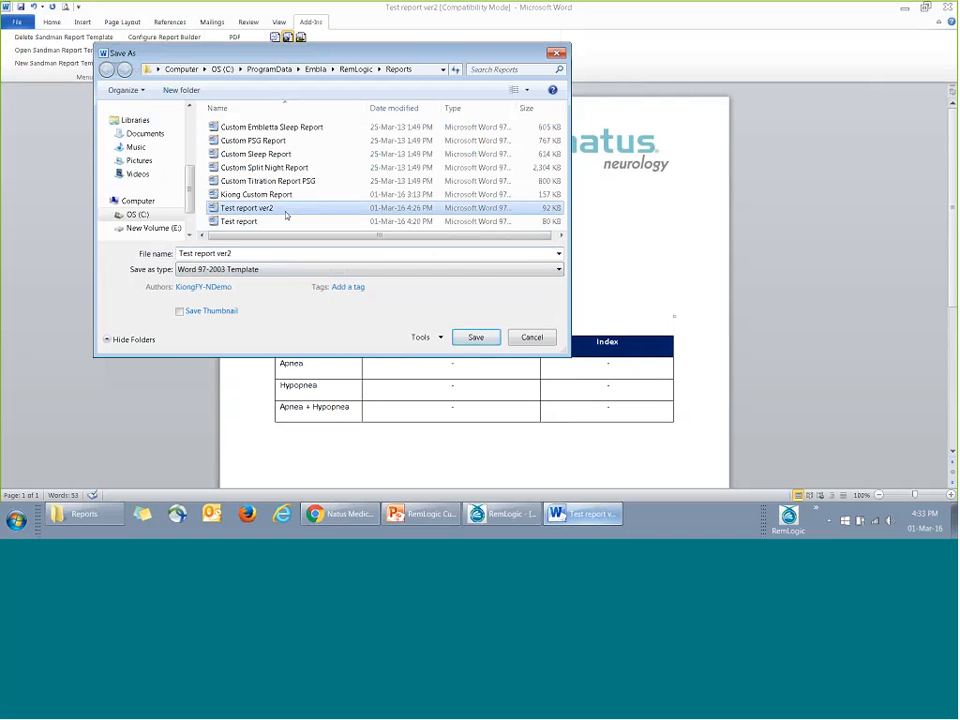
left_click(480, 337)
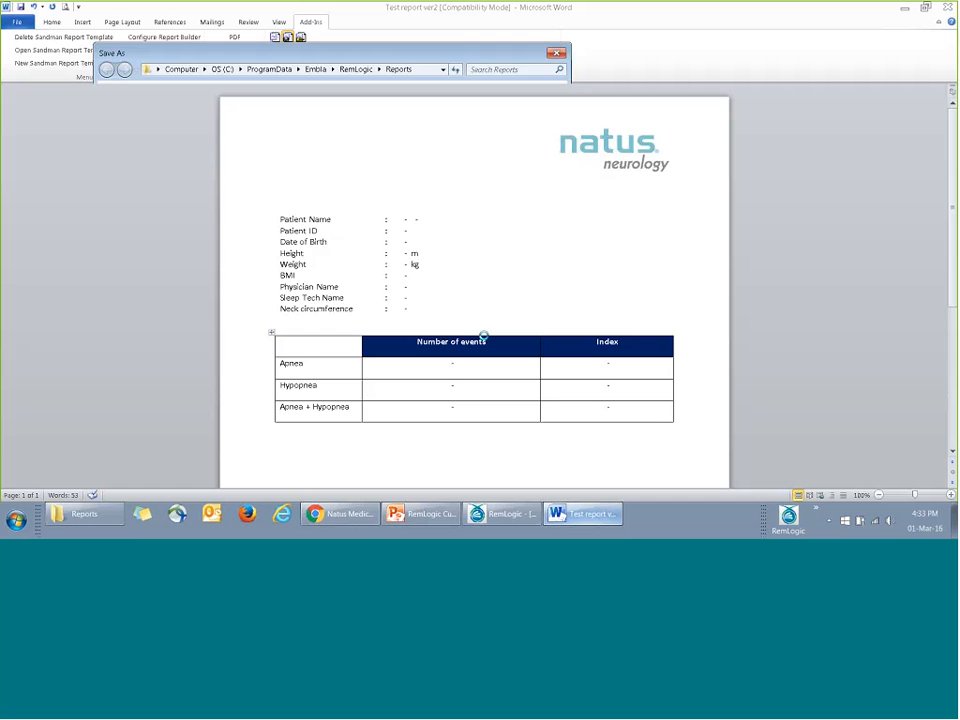
left_click(948, 8)
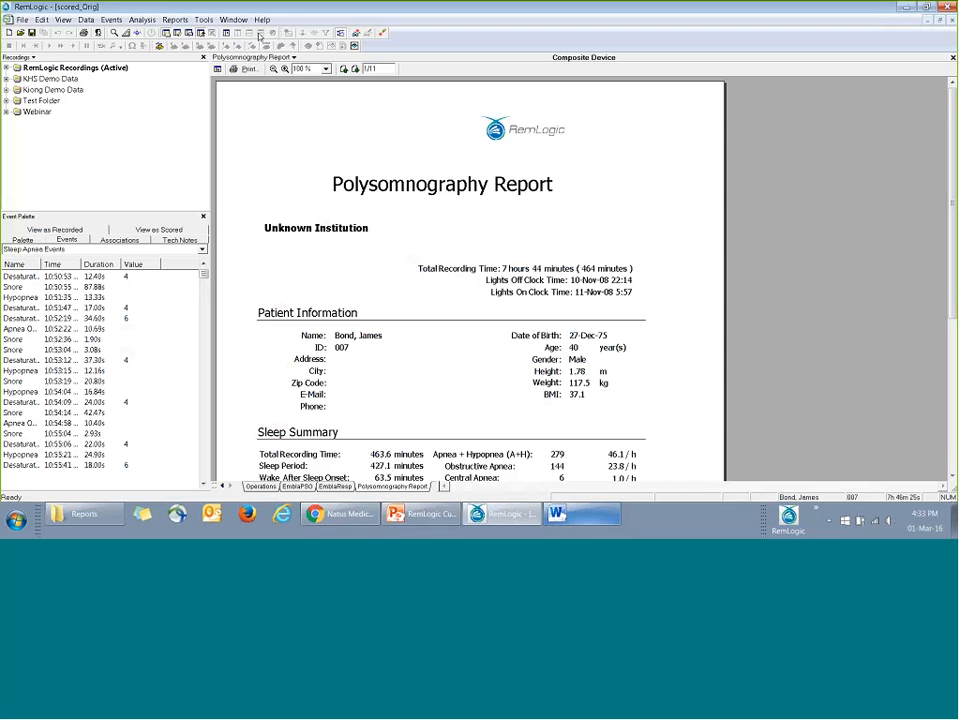
Step: Generate the Test report ver2 report for the open recording in RemLogic and maximize the generated document
left_click(178, 20)
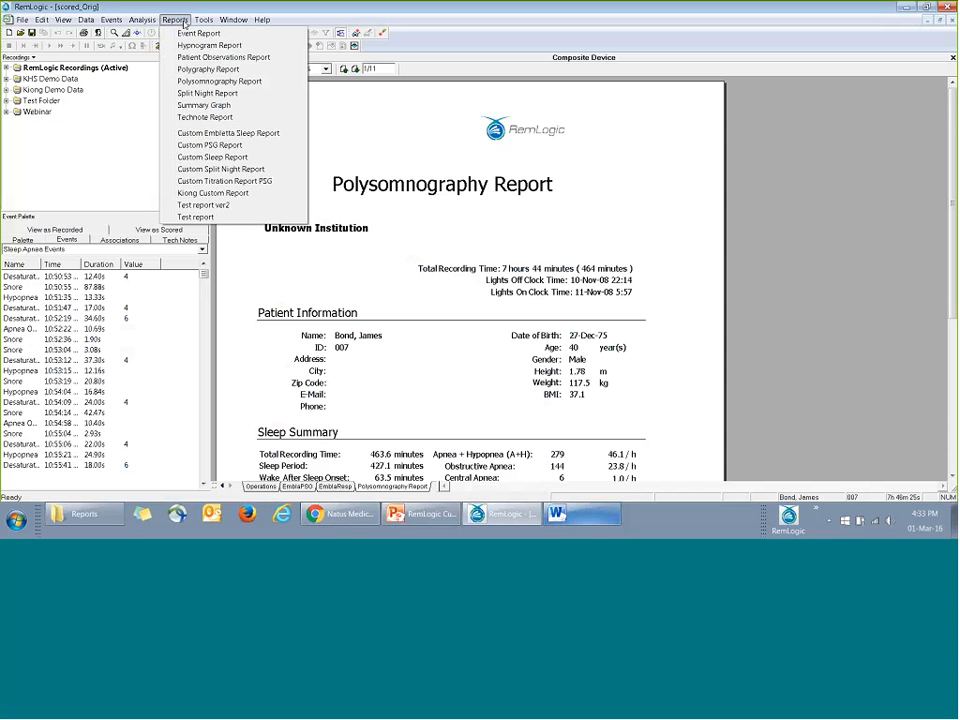
left_click(240, 205)
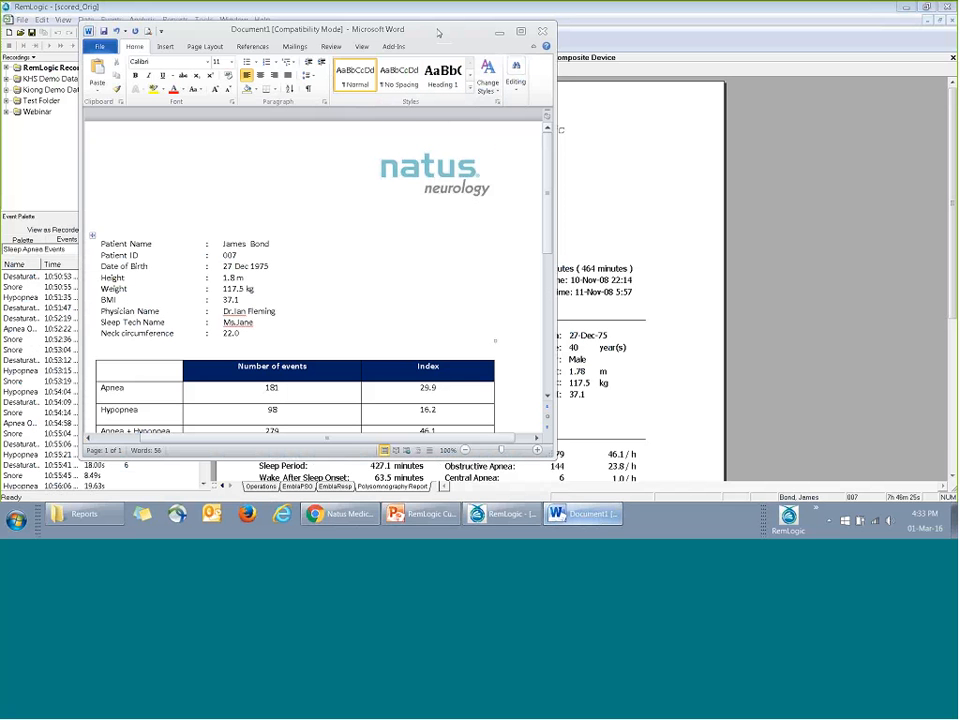
double_click(438, 33)
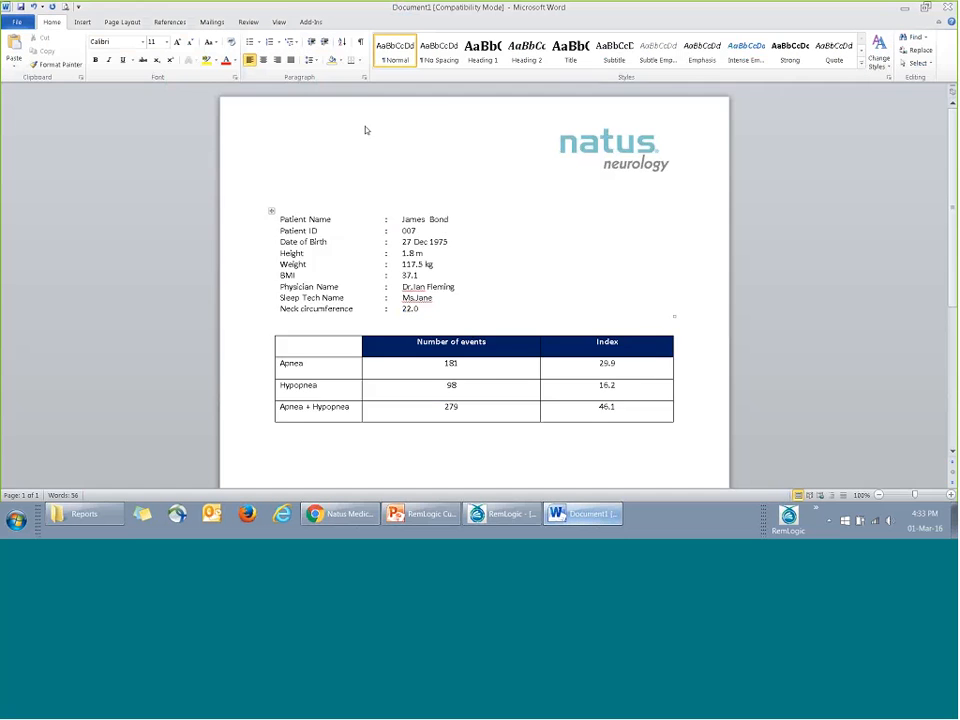
Step: Close the generated report document without saving and open the Test report ver2 template from the Reports folder
scroll(547, 245, "down", 1)
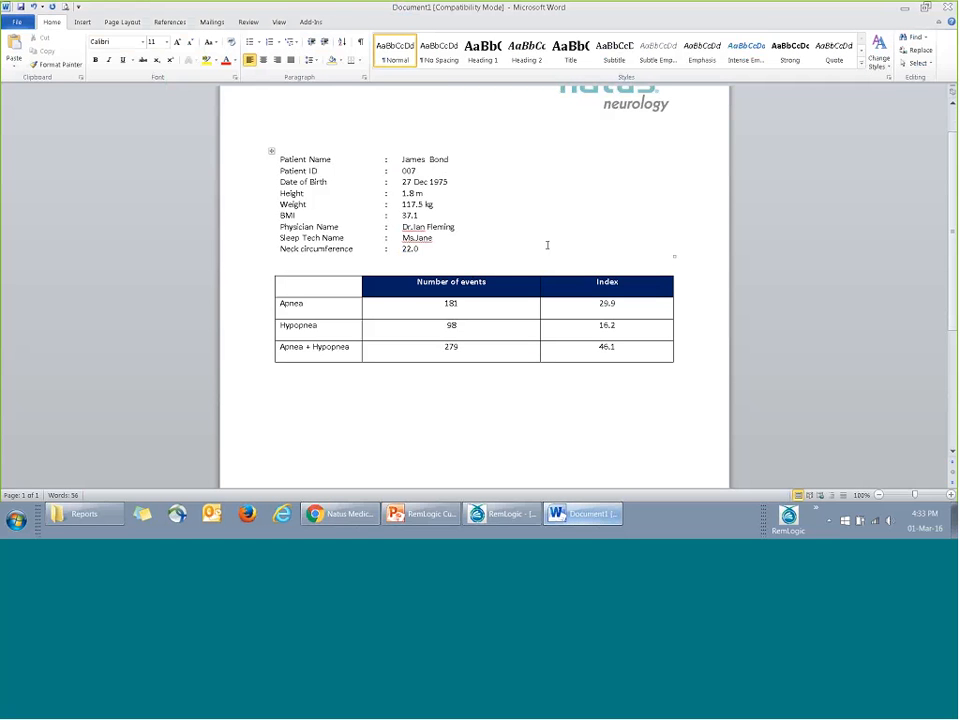
left_click(338, 395)
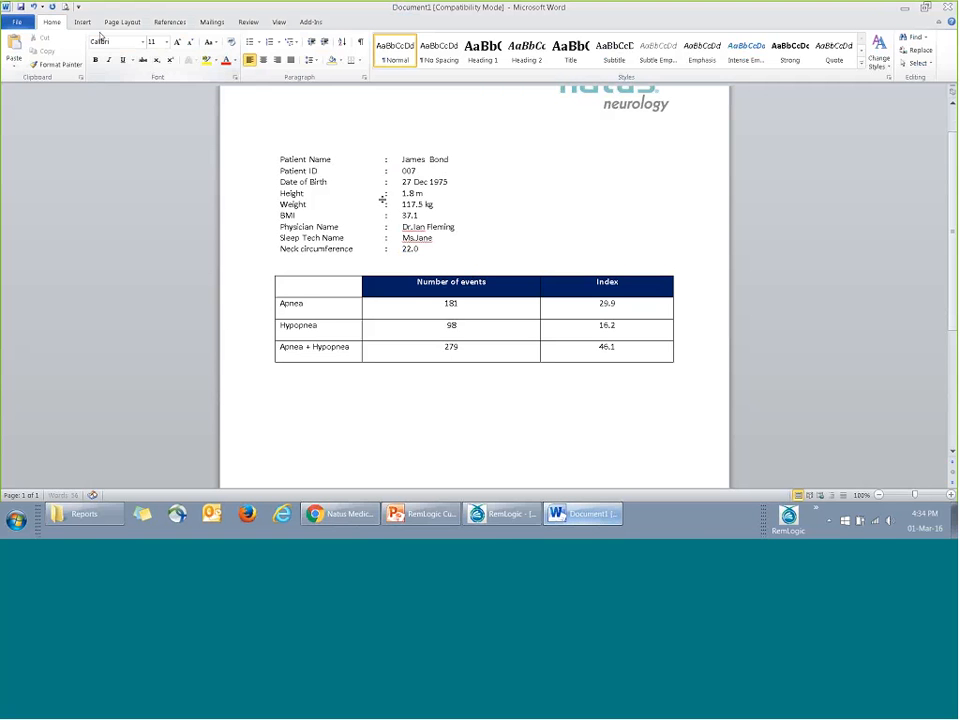
left_click(17, 21)
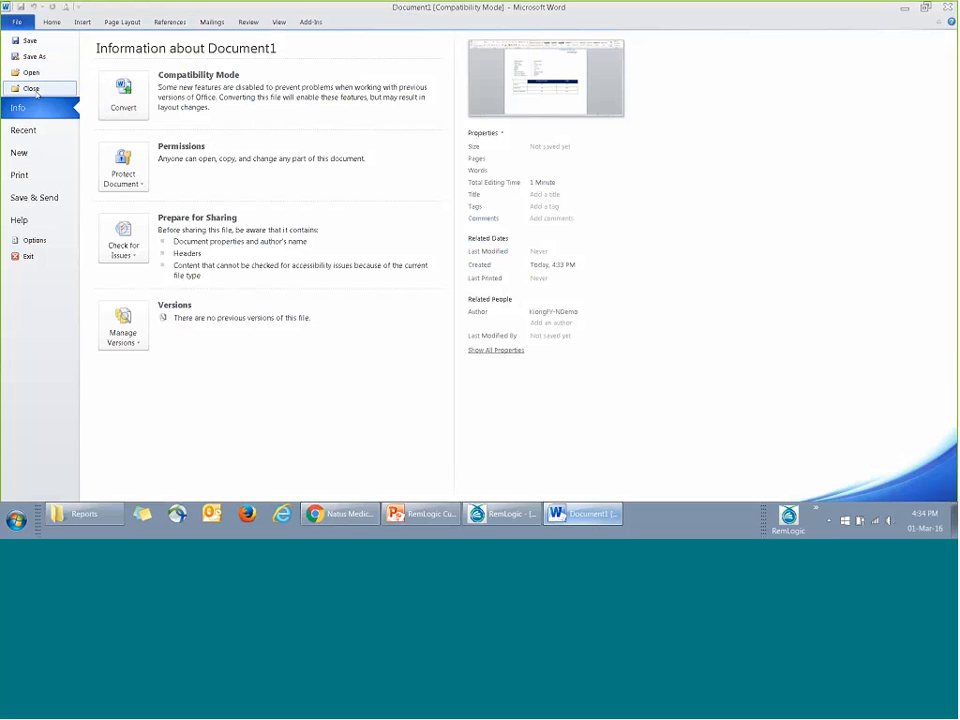
left_click(33, 88)
left_click(478, 270)
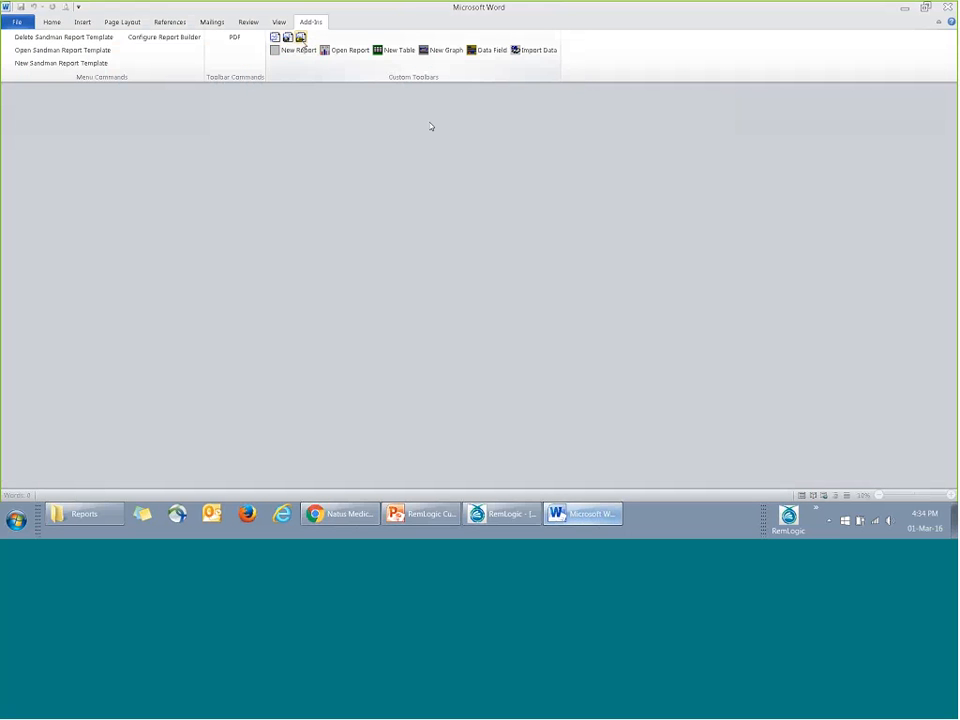
left_click(300, 37)
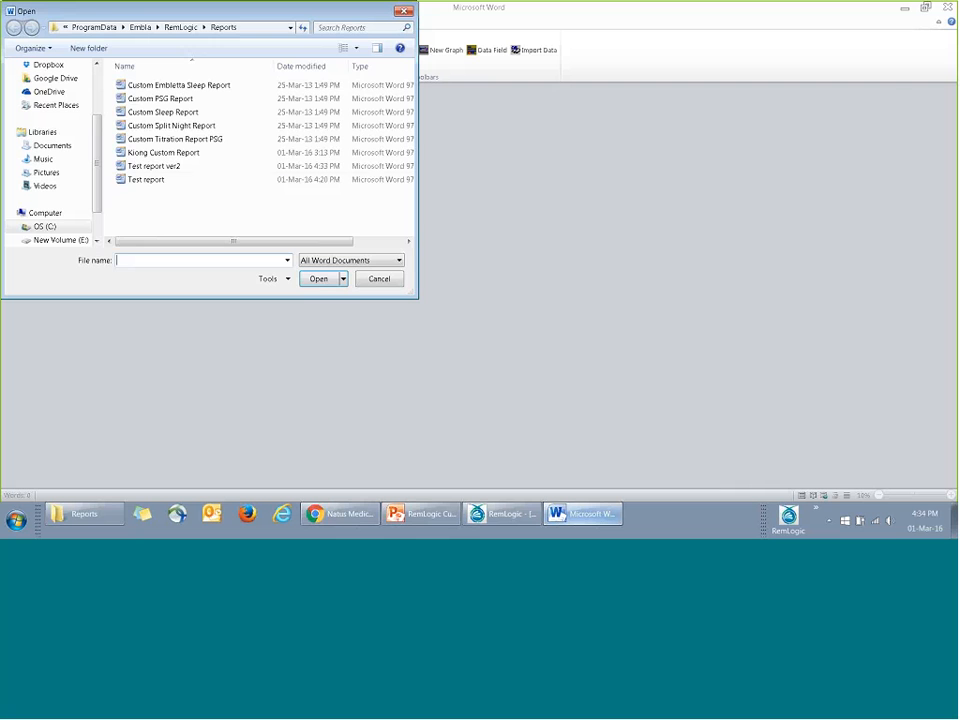
double_click(170, 166)
Step: Insert a table of two columns and four rows below the apnea/hypopnea table, leaving a blank line between them
left_click(338, 443)
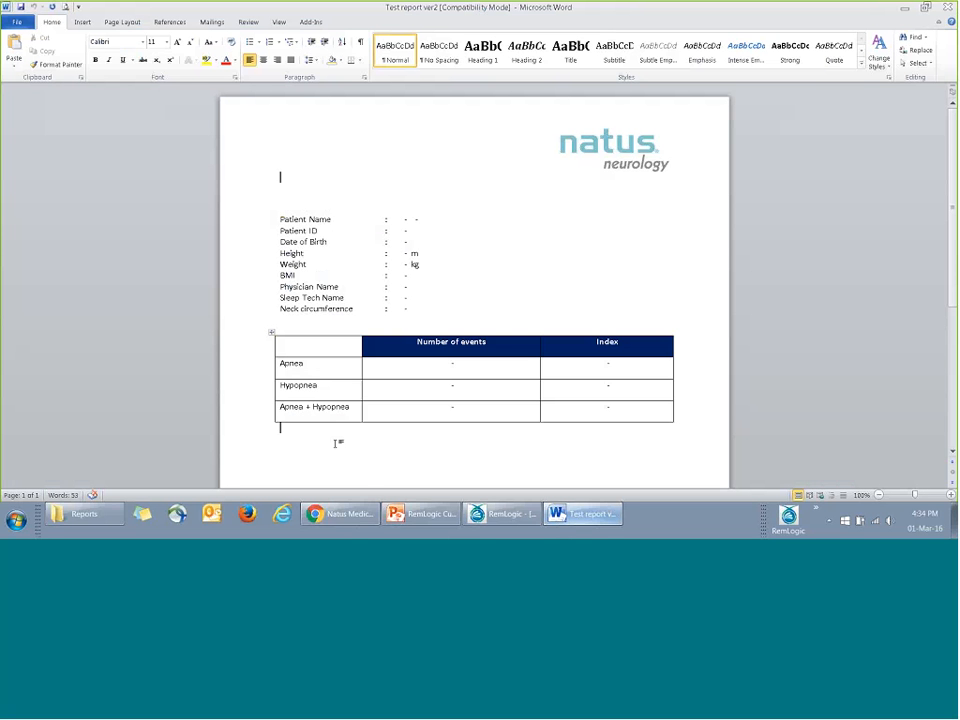
key("Return")
left_click(82, 22)
left_click(92, 52)
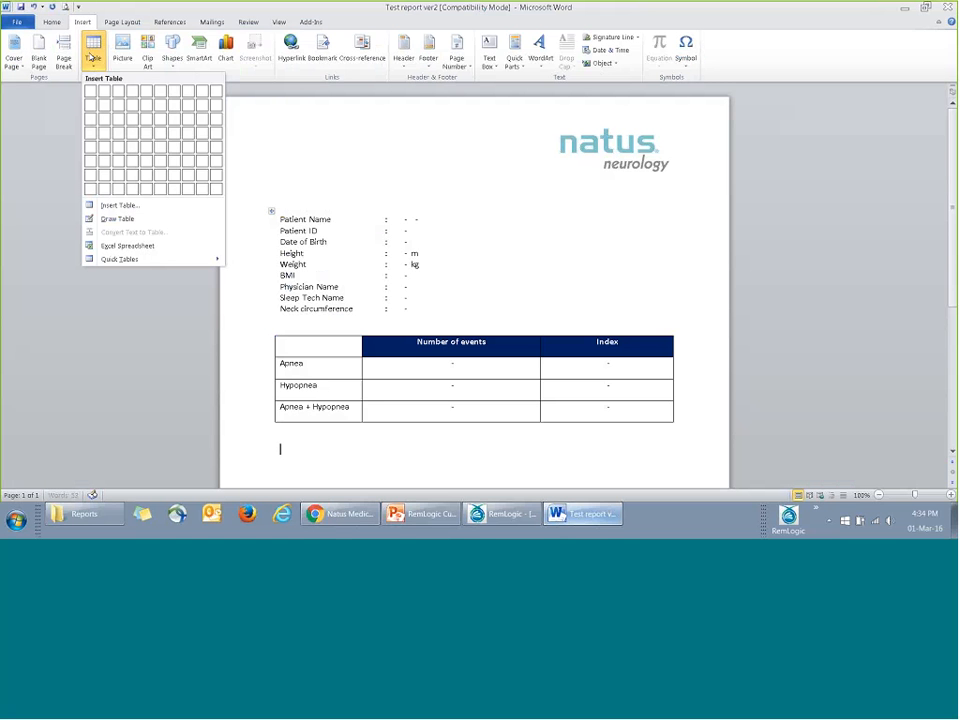
left_click(105, 128)
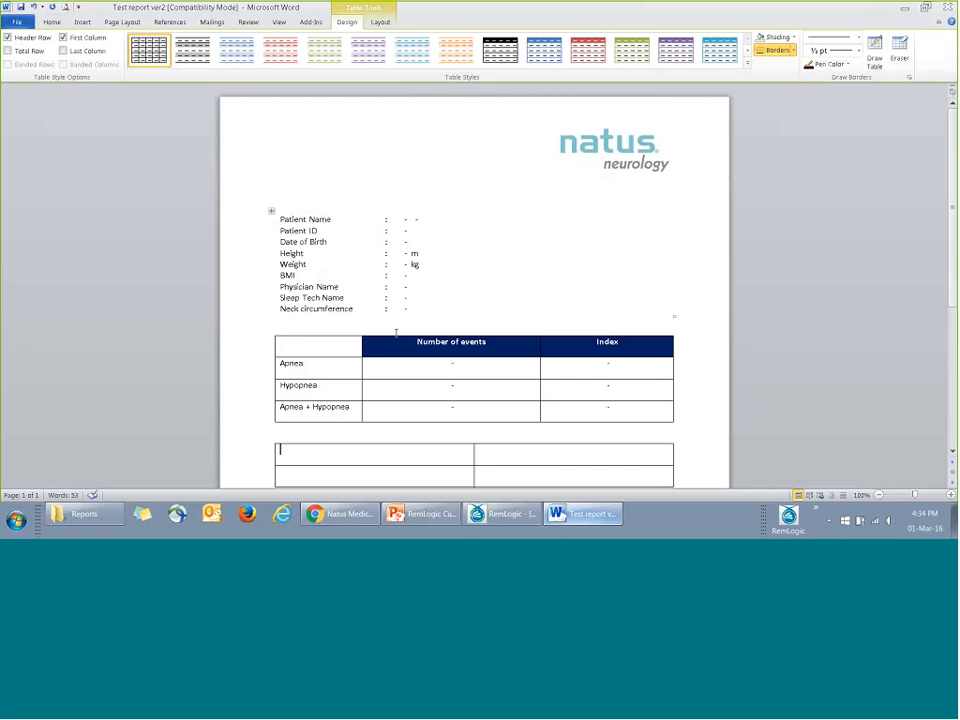
Step: Label the new table's second column Minutes and its rows NREM (N1), NREM (N2) and NREM (N3)
scroll(318, 370, "down", 2)
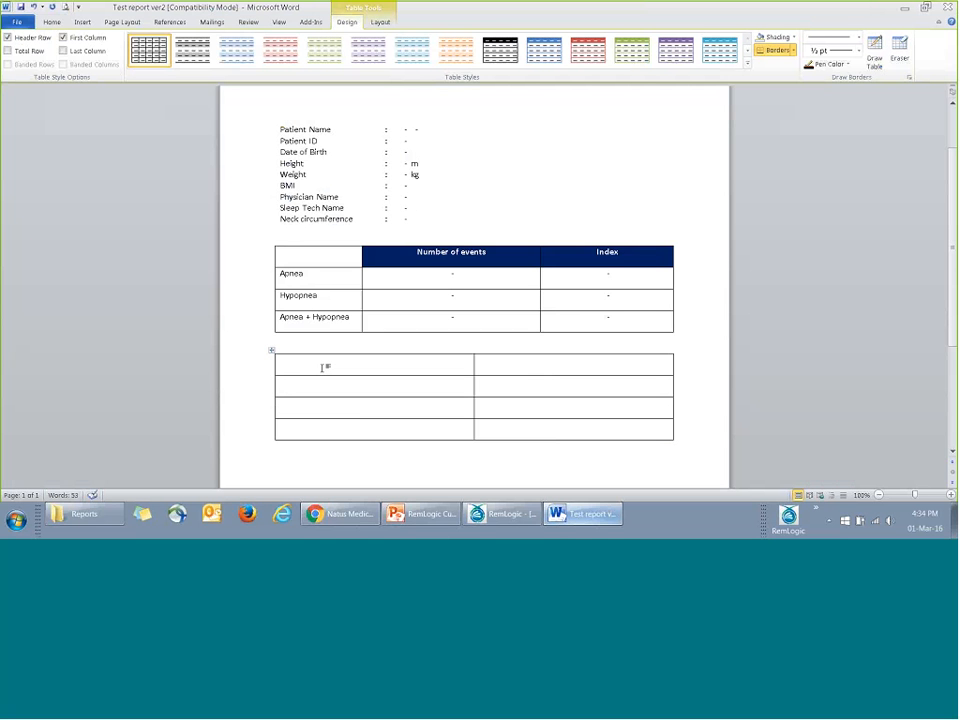
key("Tab")
type("Minue")
key("BackSpace")
type("tes")
left_click(396, 392)
type("NREM (N")
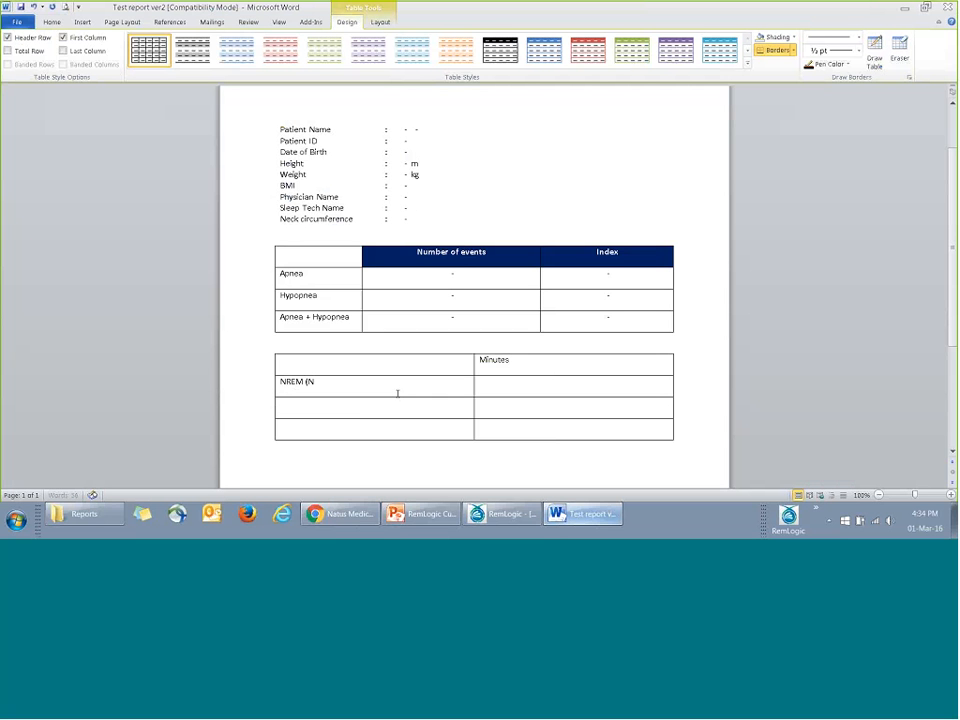
type("1)")
key("Down")
type("REM (N2)")
key("Down")
type("NREM (N3)")
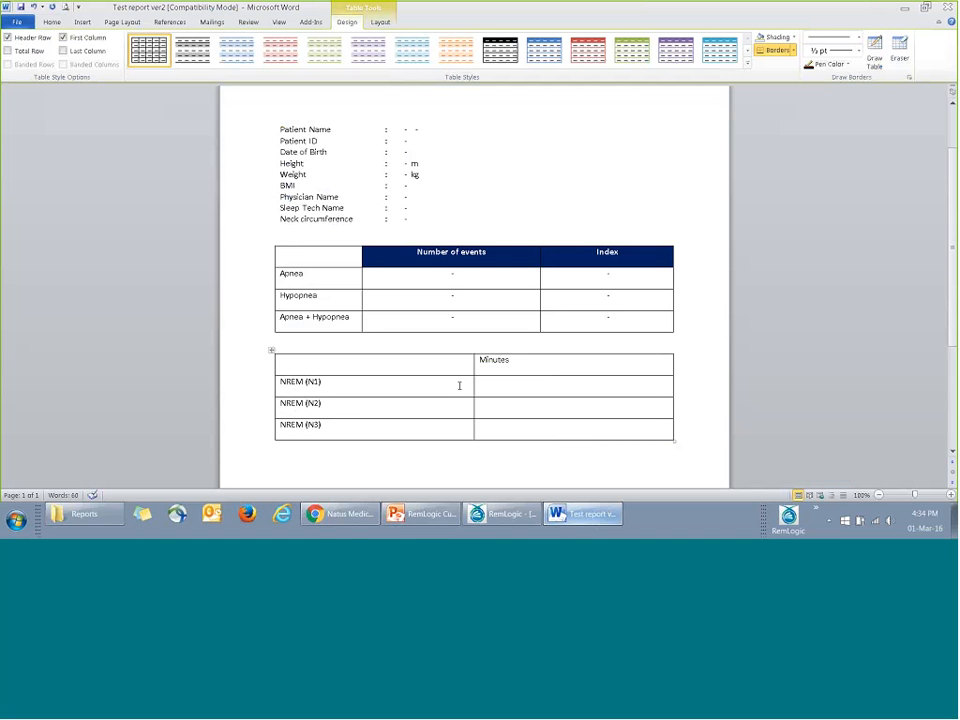
Step: Add a REM (R) row below NREM (N3) and narrow both columns of the sleep stage table to fit their text
left_click_drag(278, 426, 512, 424)
right_click(512, 424)
mouse_move(590, 304)
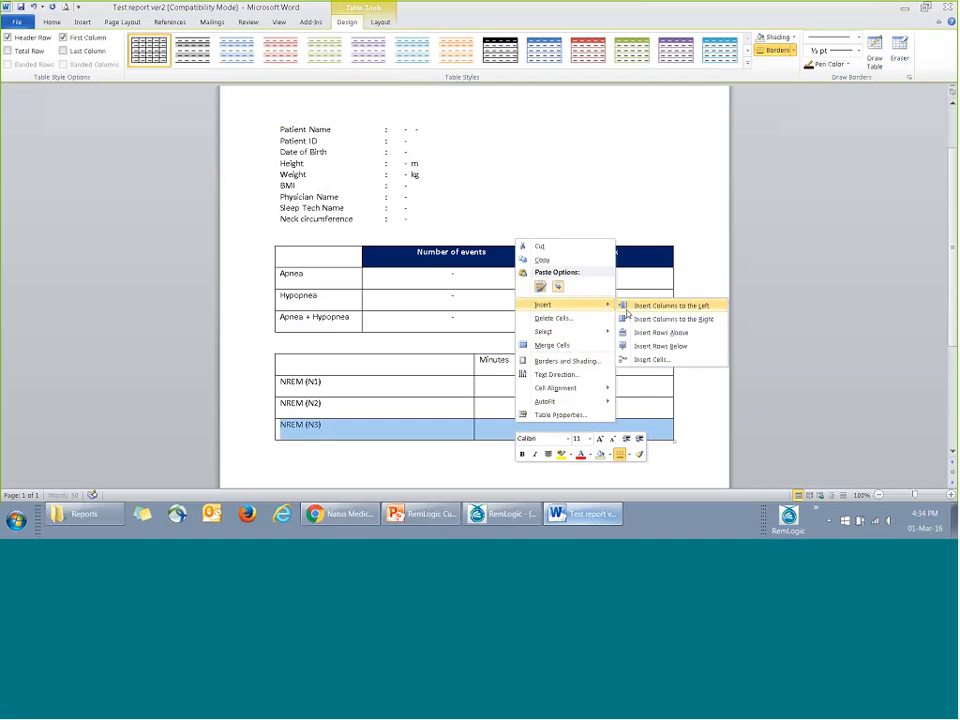
left_click(655, 346)
type("REM ")
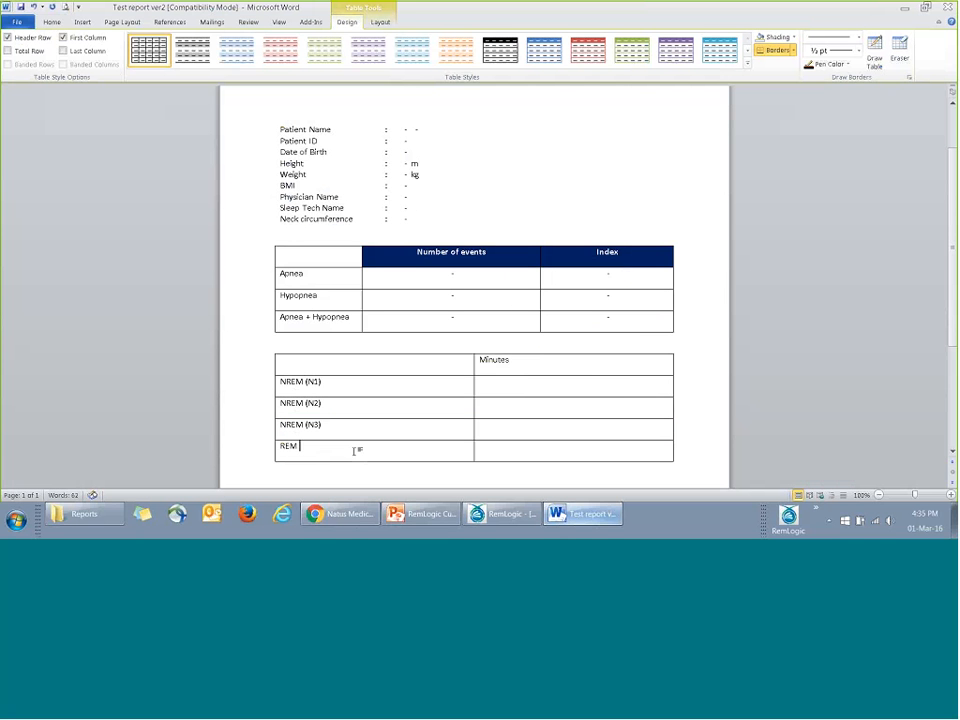
type("(R)")
left_click_drag(474, 375, 332, 378)
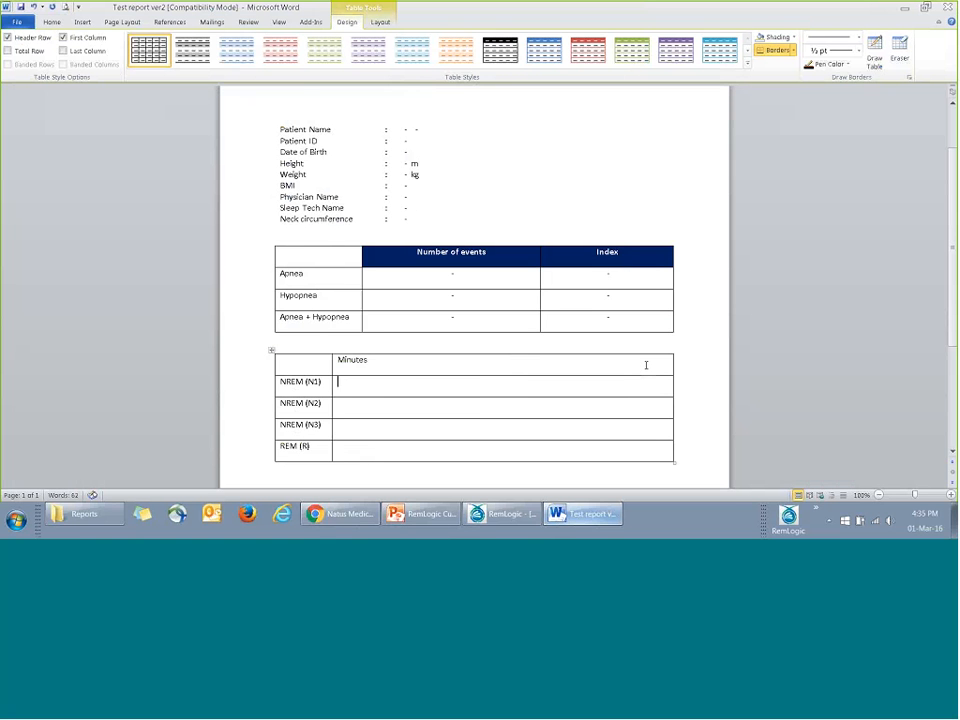
left_click_drag(673, 381, 374, 388)
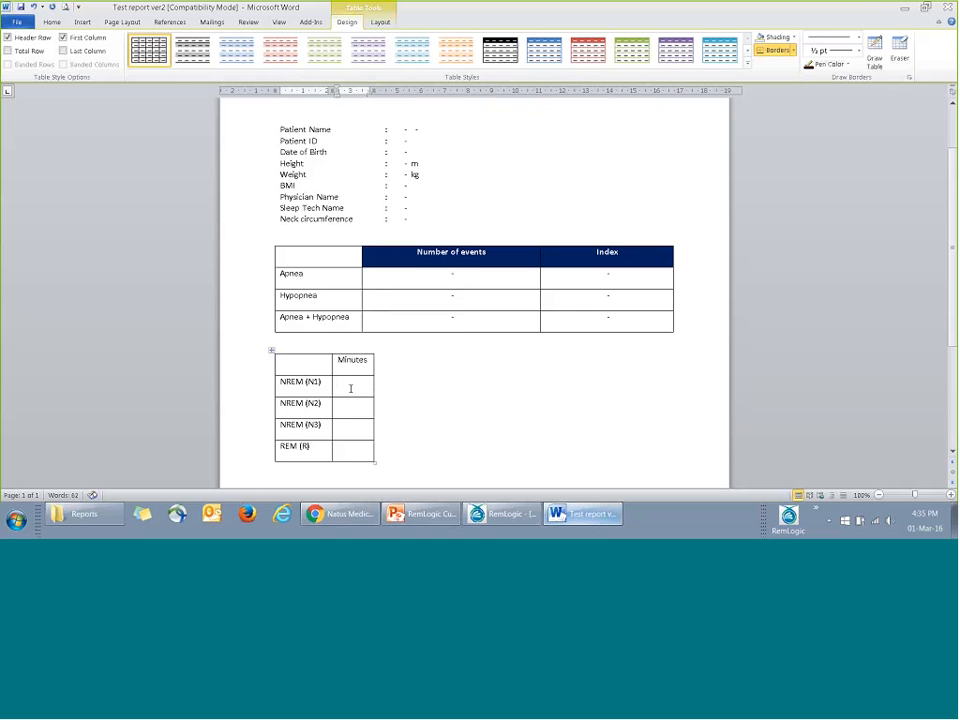
Step: Open the RemLogic Statistics Selector and expand the Sleep statistics
left_click(310, 22)
left_click(292, 50)
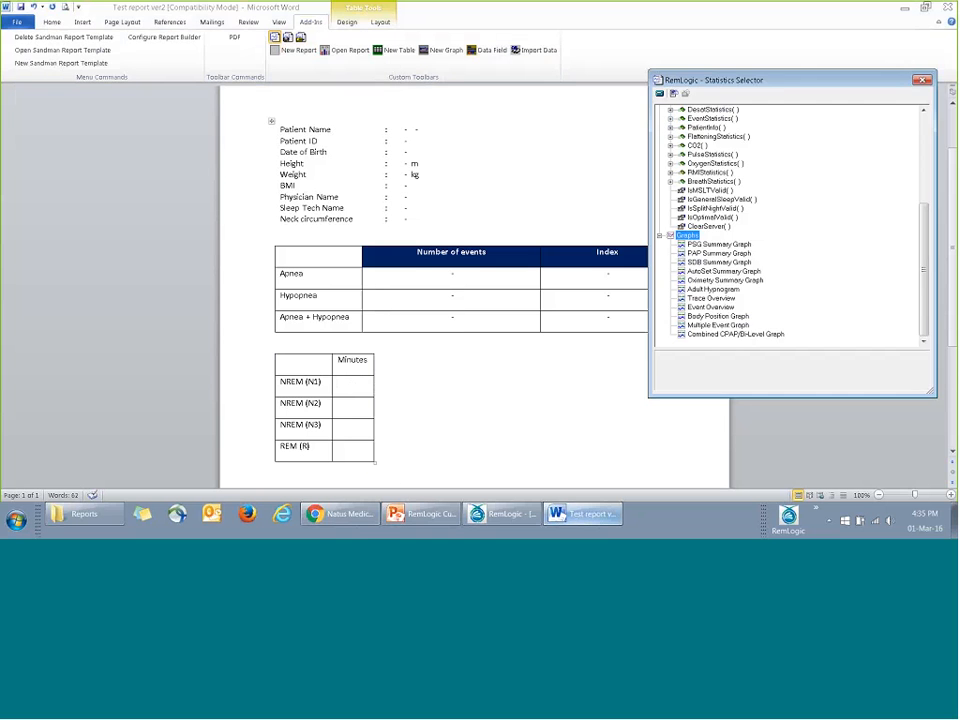
scroll(790, 225, "up", 8)
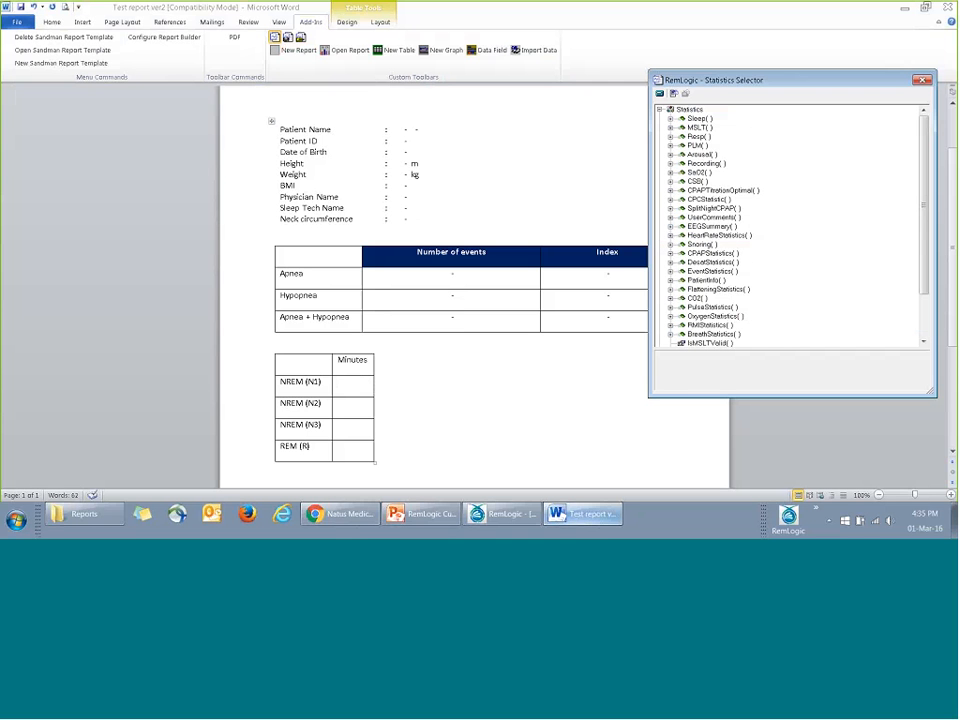
double_click(676, 119)
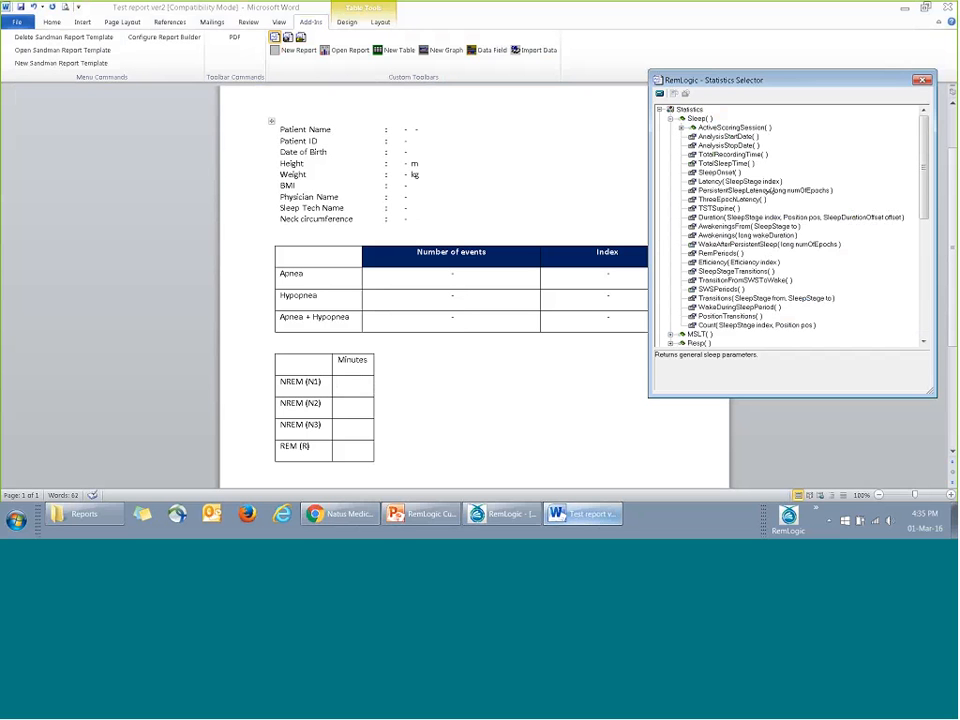
Step: Insert the Sleep Duration field for Sleep stage 1, Ignore position, From sleep onset, formatted as 0.0, in the NREM (N1) Minutes cell
double_click(762, 217)
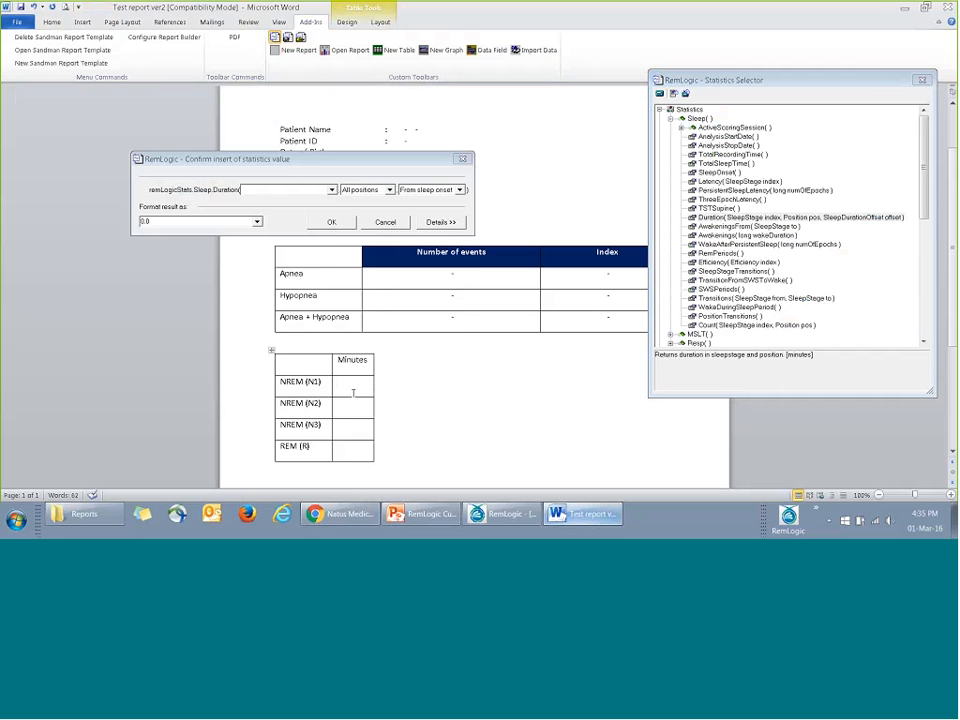
left_click(331, 189)
left_click(320, 206)
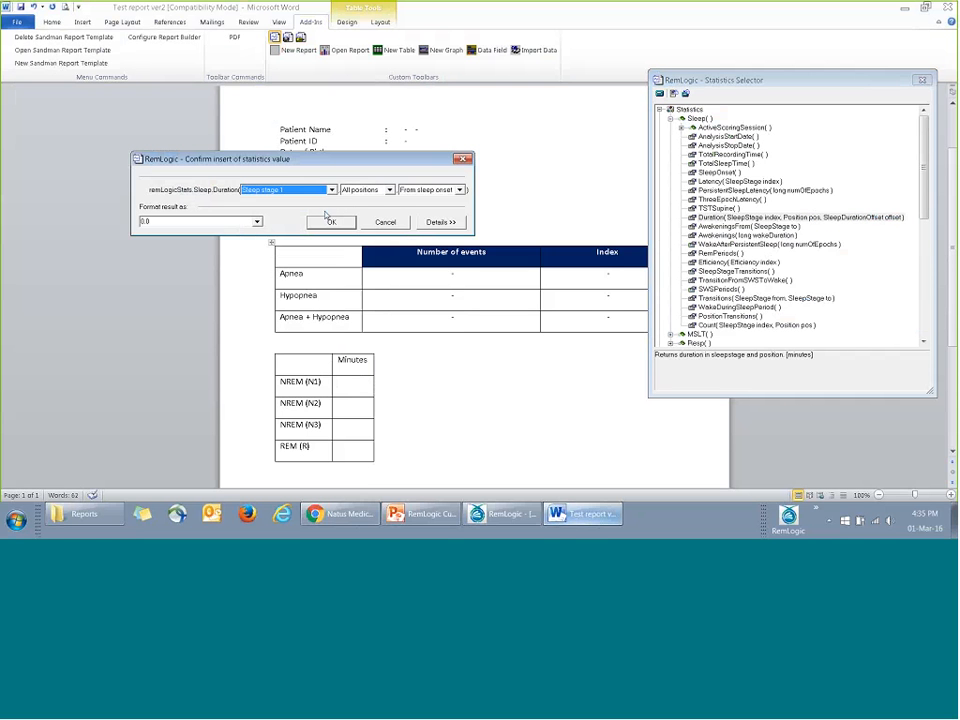
left_click(389, 190)
left_click(389, 190)
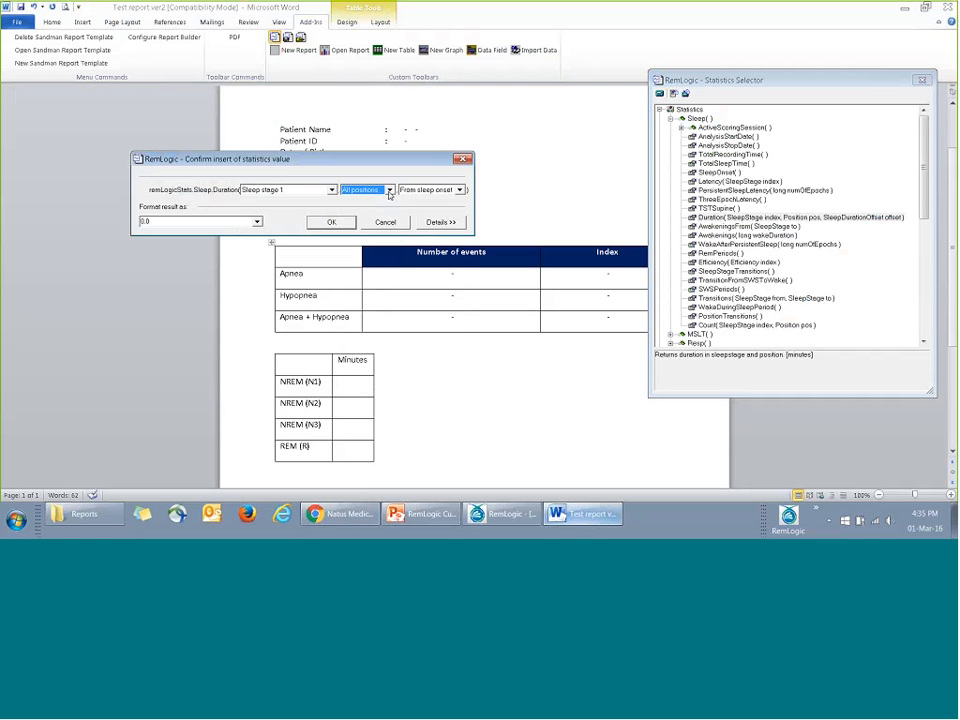
left_click(389, 190)
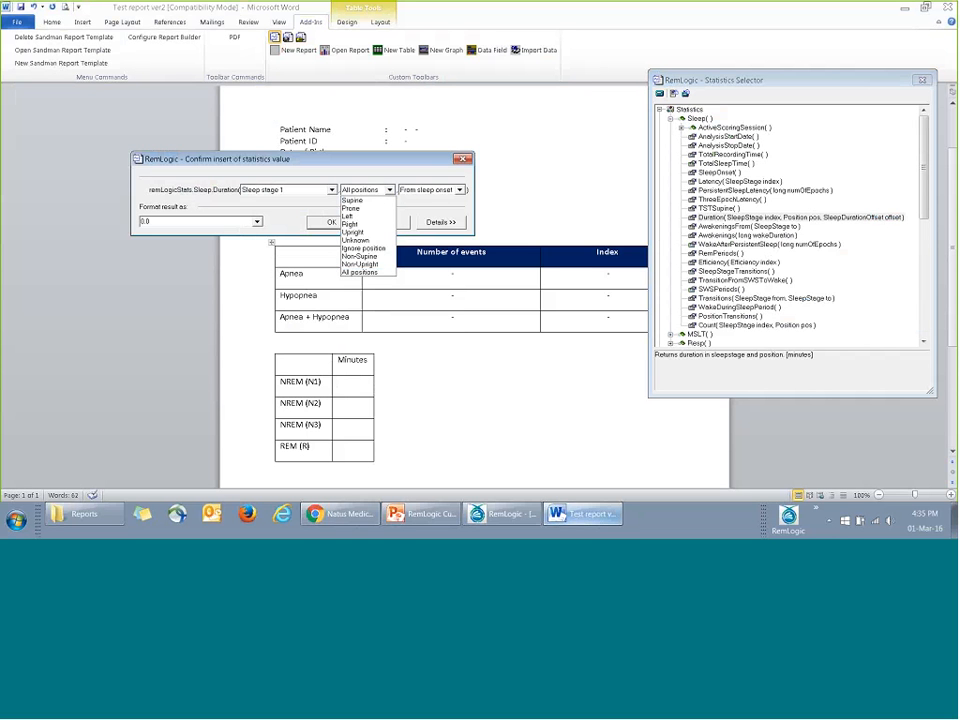
left_click(365, 248)
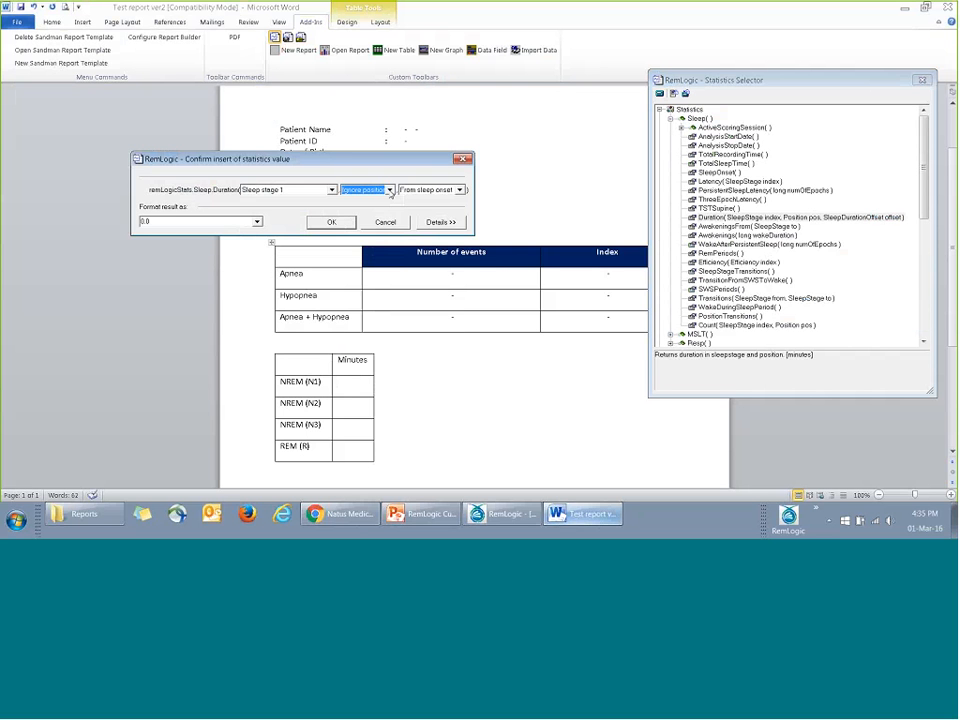
left_click(389, 190)
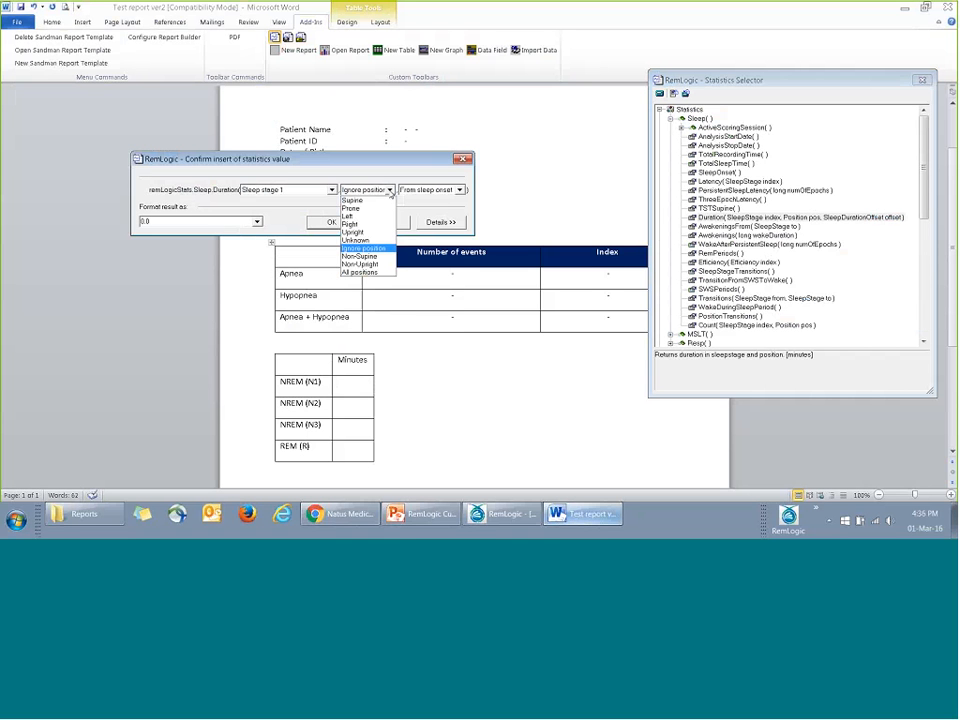
left_click(390, 190)
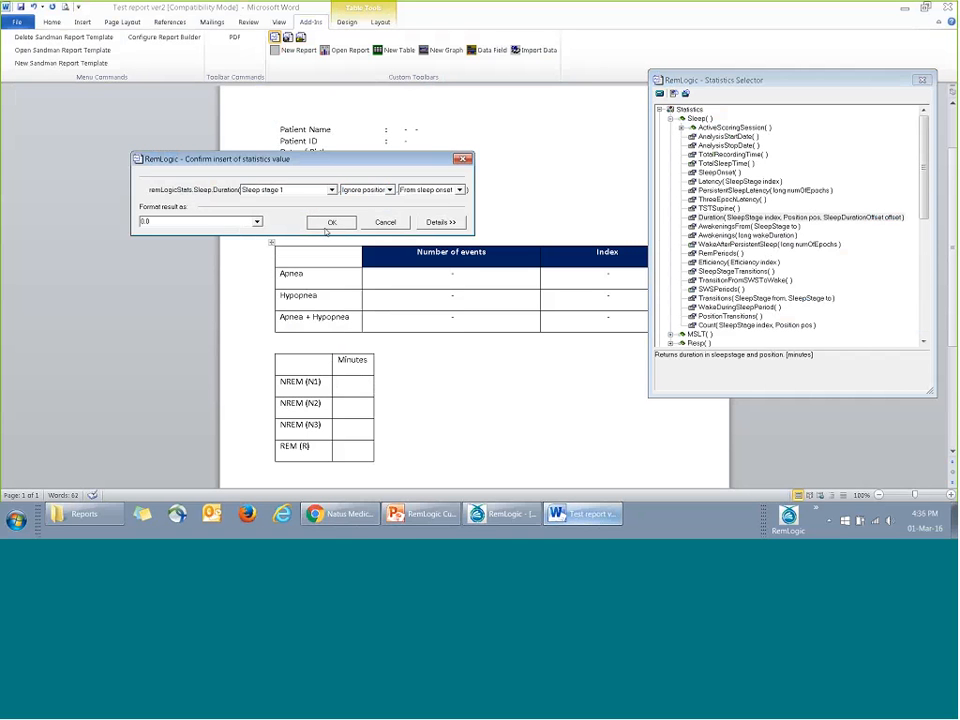
left_click(331, 222)
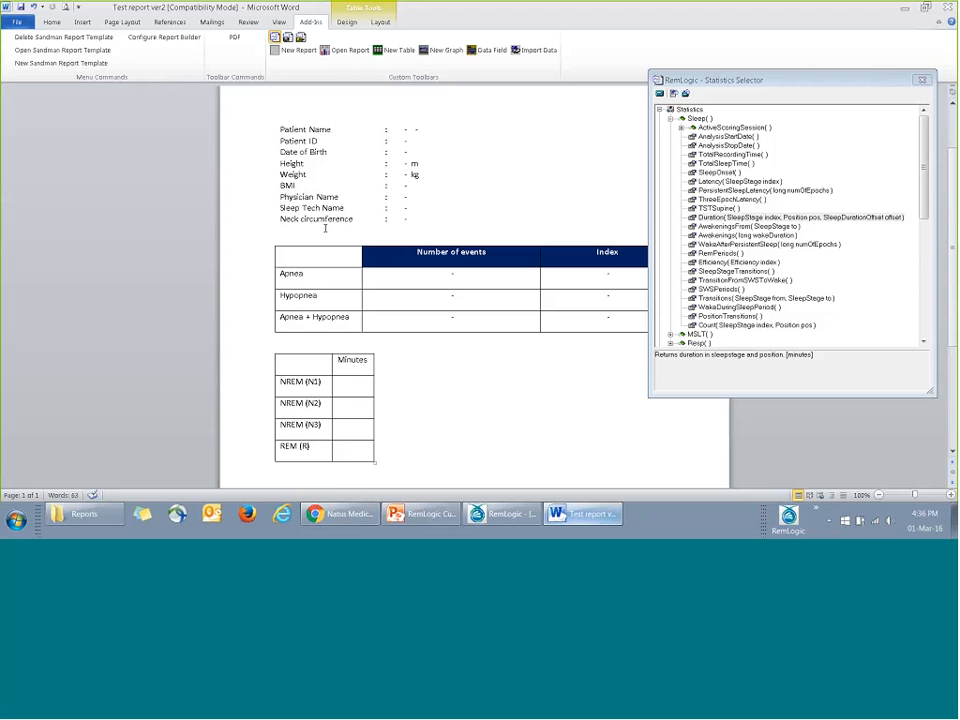
Step: Insert the Sleep Duration field for Sleep stage 2, All positions, From sleep onset, formatted as 0.0, in the NREM (N2) Minutes cell
double_click(719, 219)
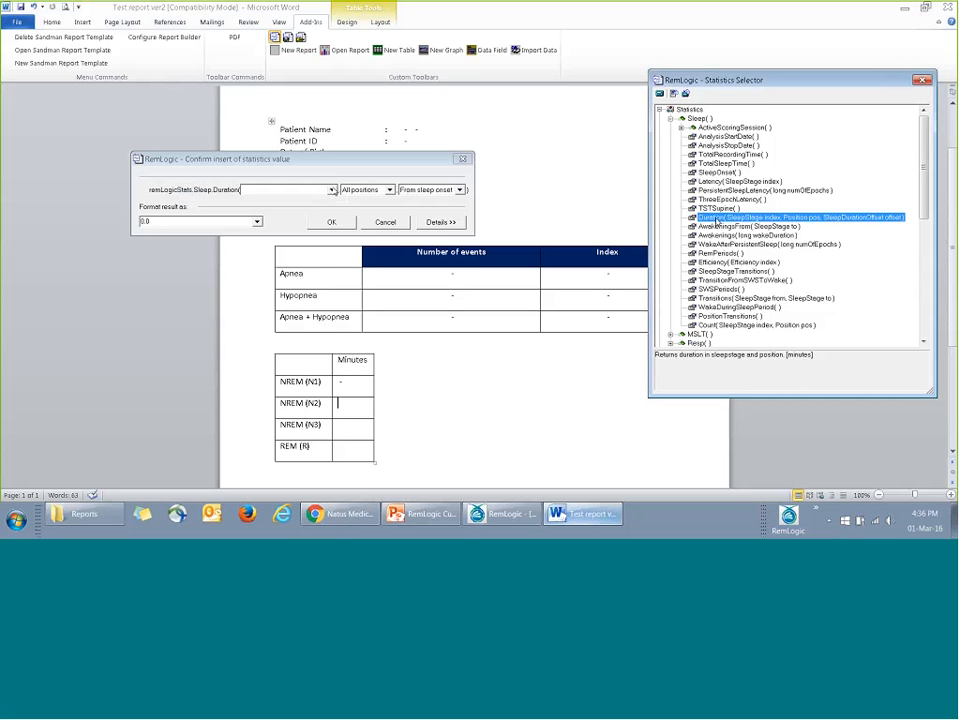
left_click(332, 190)
left_click(262, 208)
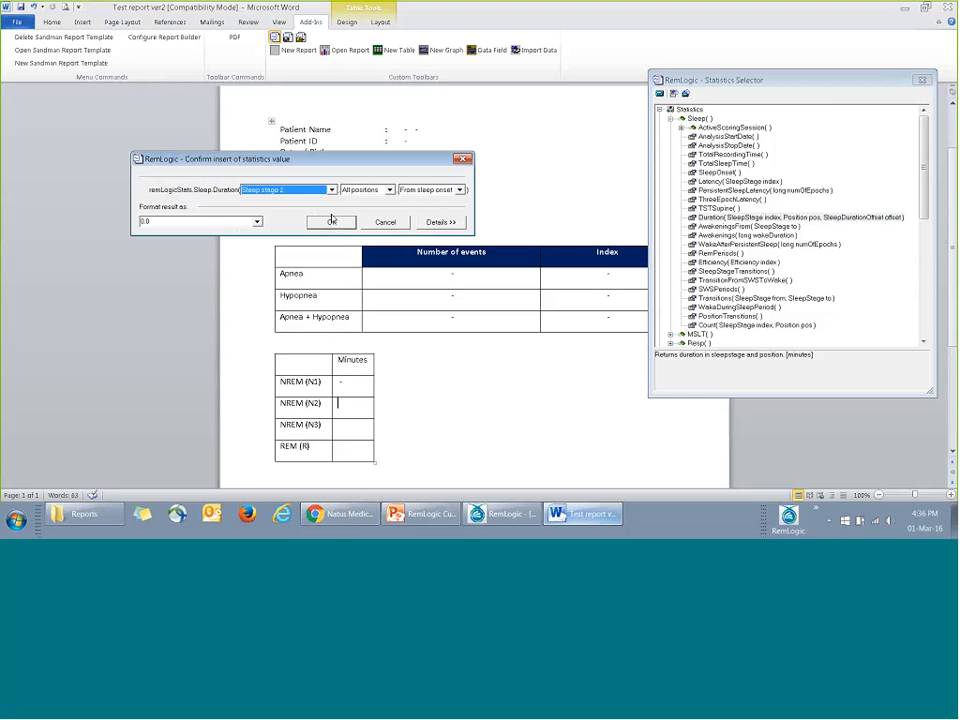
left_click(331, 222)
left_click(350, 426)
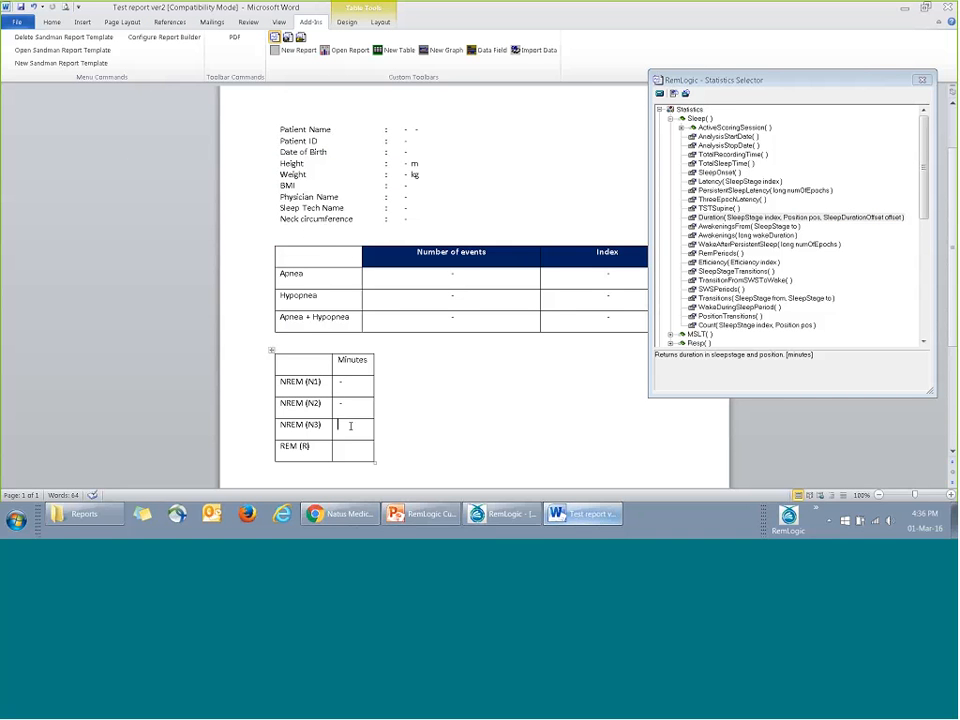
Step: Change the NREM (N2) duration field's position option to Ignore position and realign the cell's edge with the rest of the Minutes column
double_click(339, 403)
double_click(339, 405)
double_click(376, 407)
left_click_drag(373, 400, 427, 402)
double_click(340, 403)
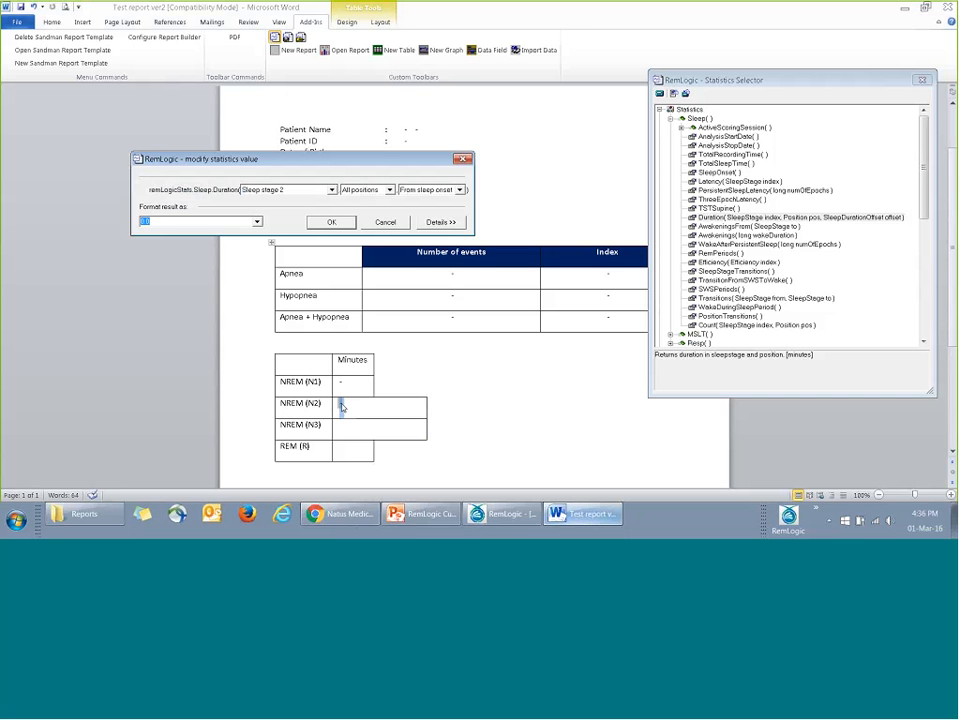
left_click(390, 190)
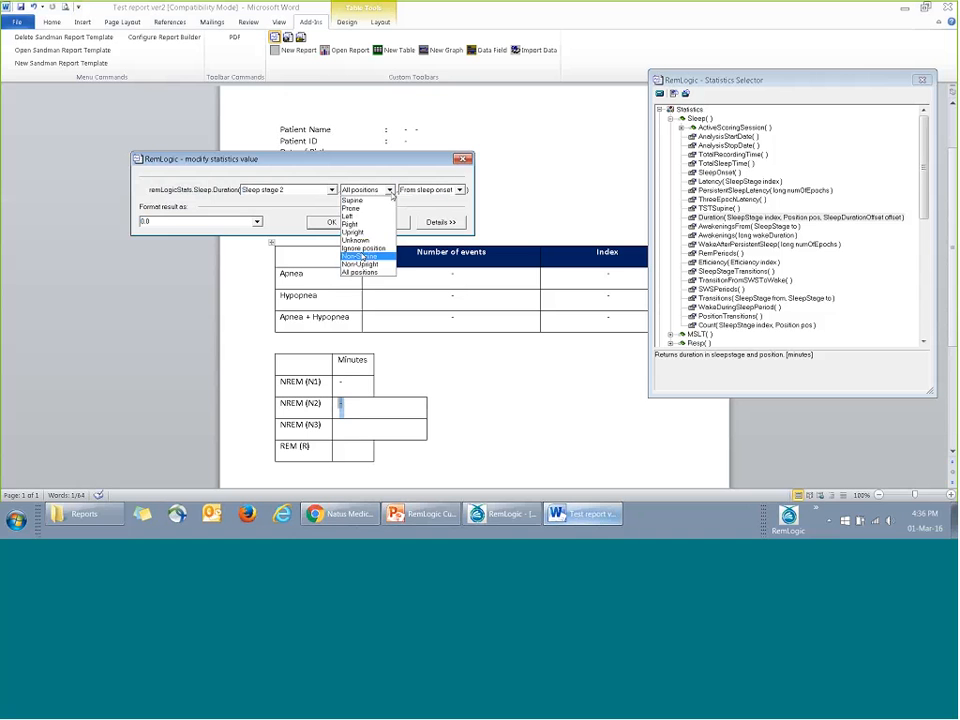
left_click(356, 240)
left_click(376, 190)
left_click(358, 247)
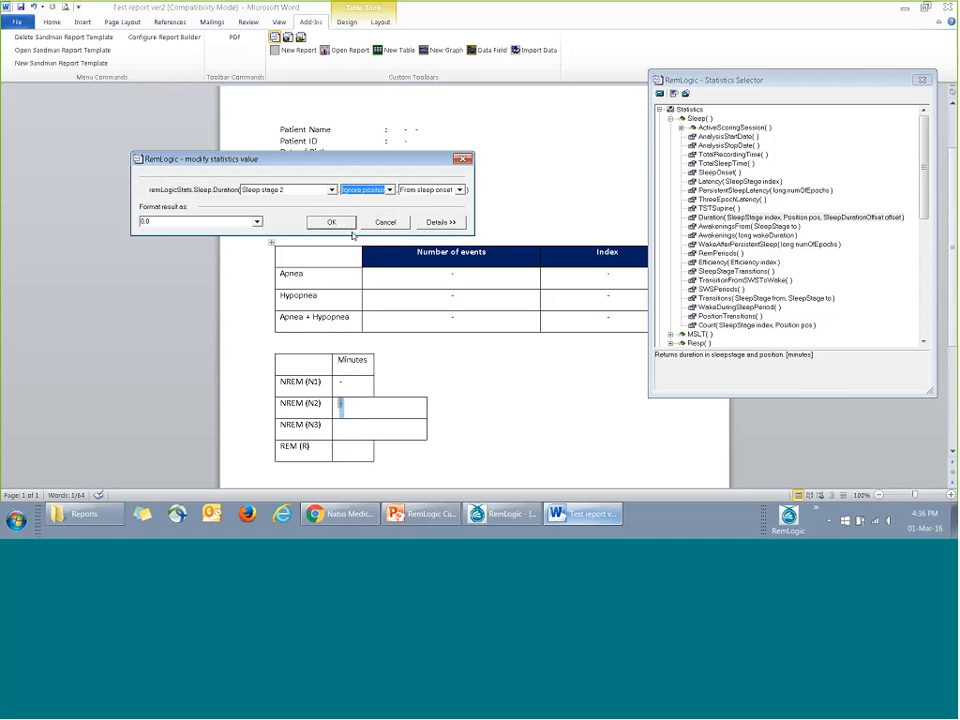
left_click(333, 222)
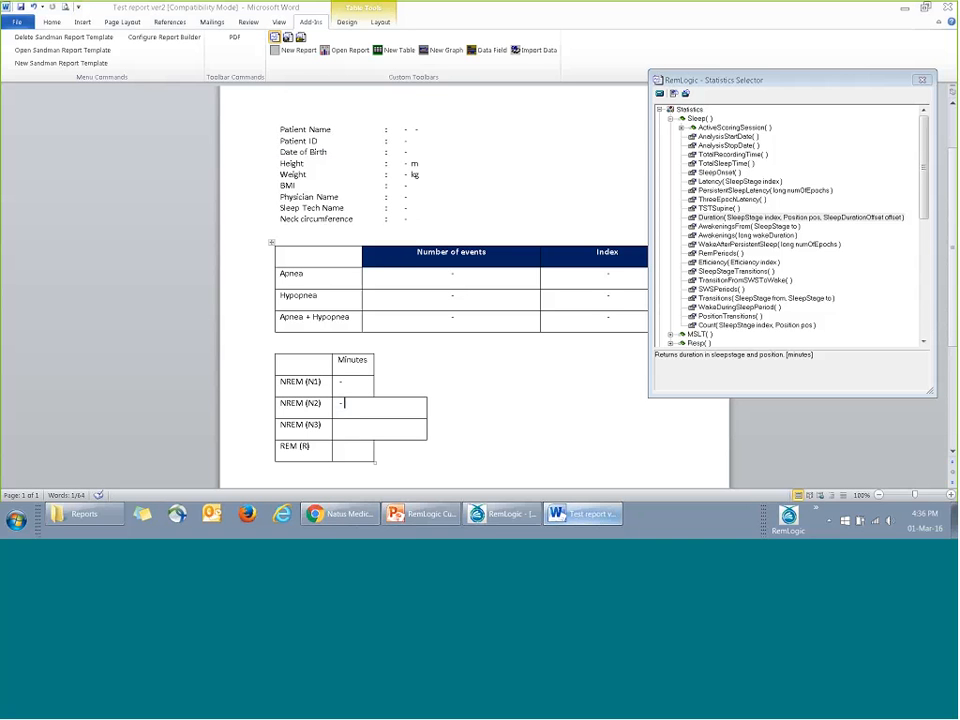
left_click_drag(427, 408, 375, 411)
Step: Insert the Sleep Duration field for Sleep stage 3, Ignore position, From sleep onset, formatted as 0.0, in the NREM (N3) Minutes cell
double_click(702, 217)
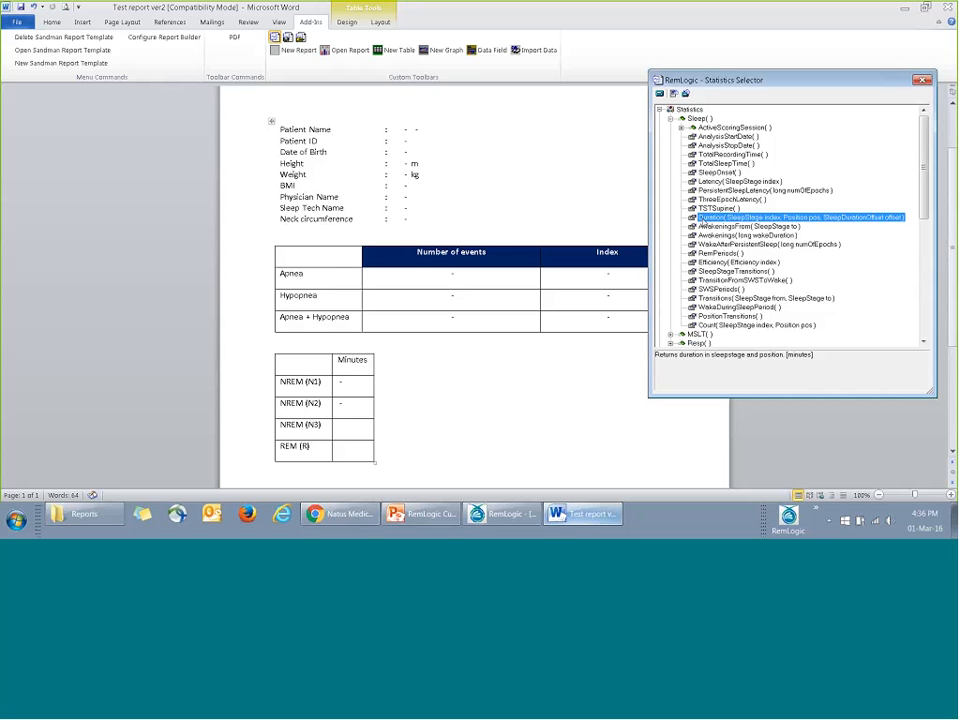
left_click(331, 189)
left_click(262, 224)
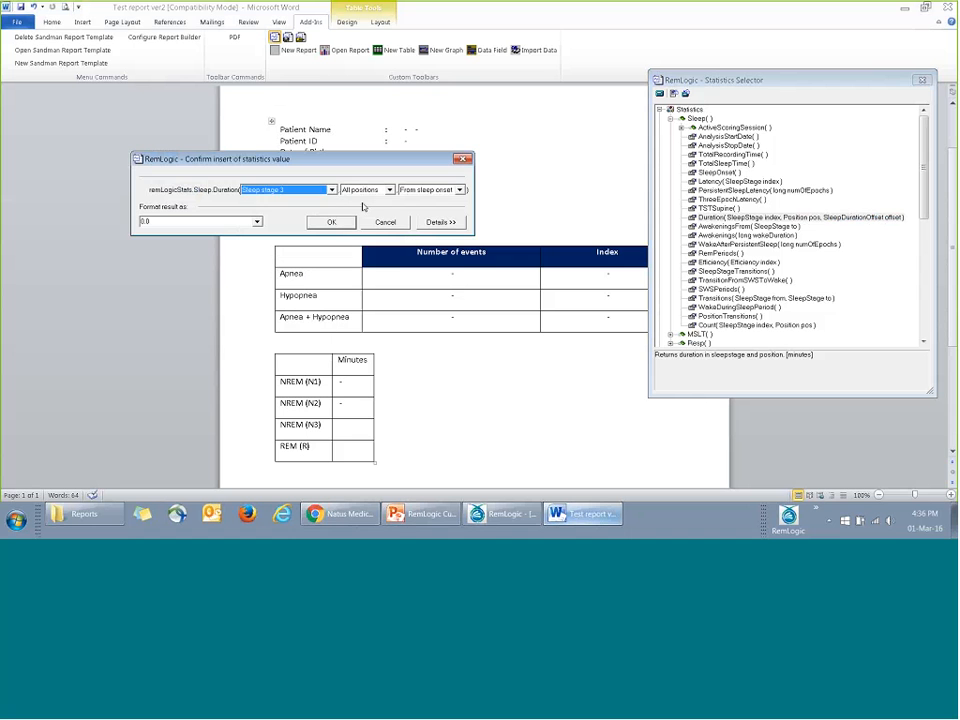
left_click(389, 189)
left_click(367, 250)
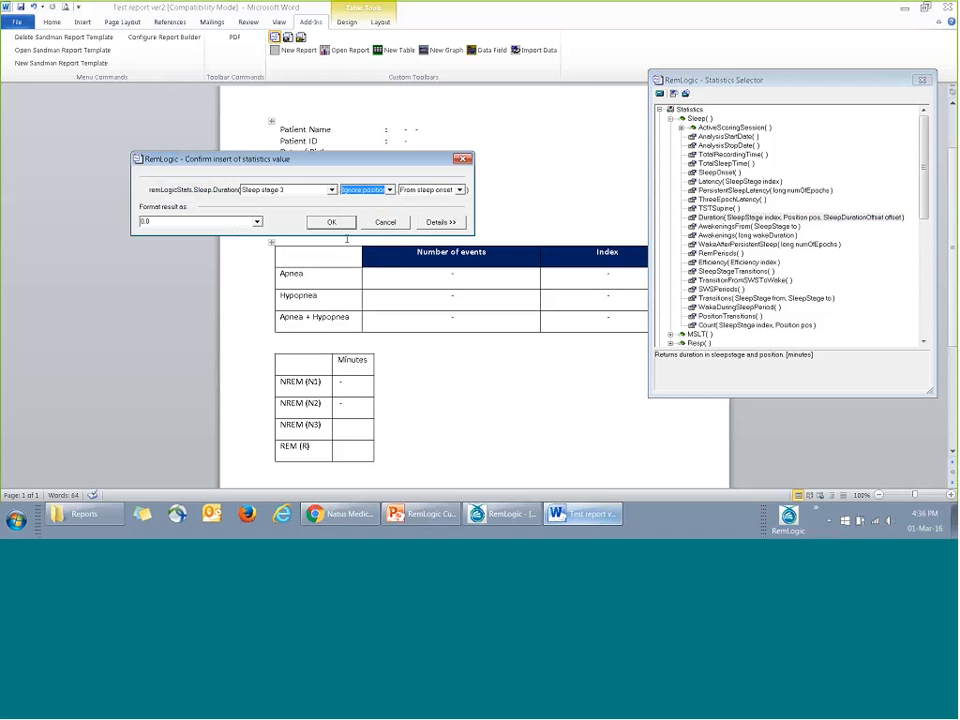
key("Return")
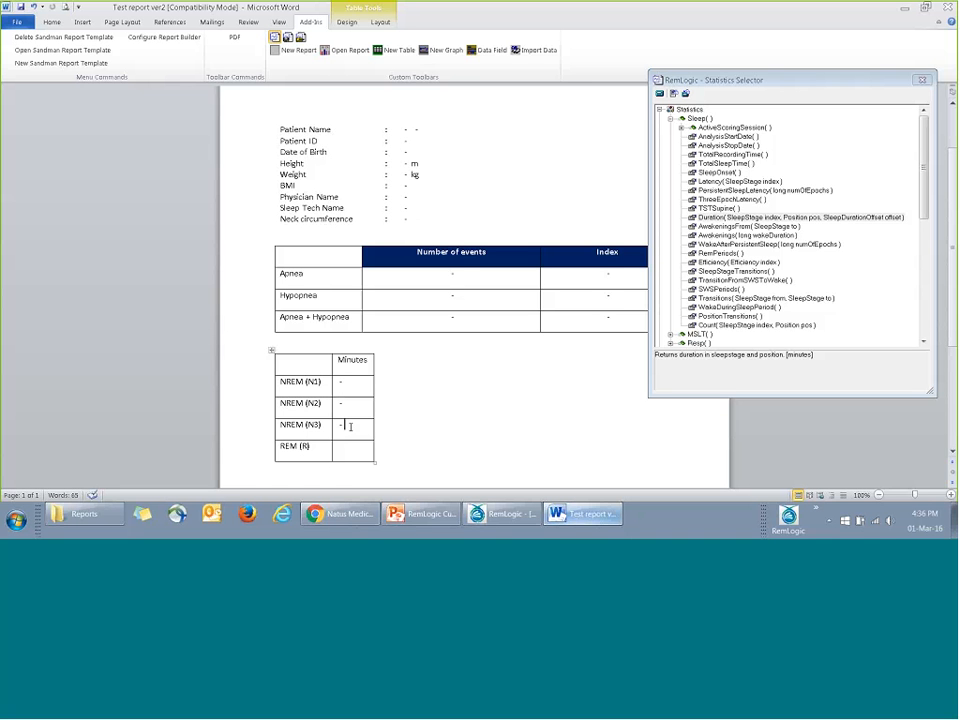
Step: Review the Duration statistic's settings in the NREM (N3) Minutes cell and widen the Minutes column
left_click_drag(350, 426, 341, 427)
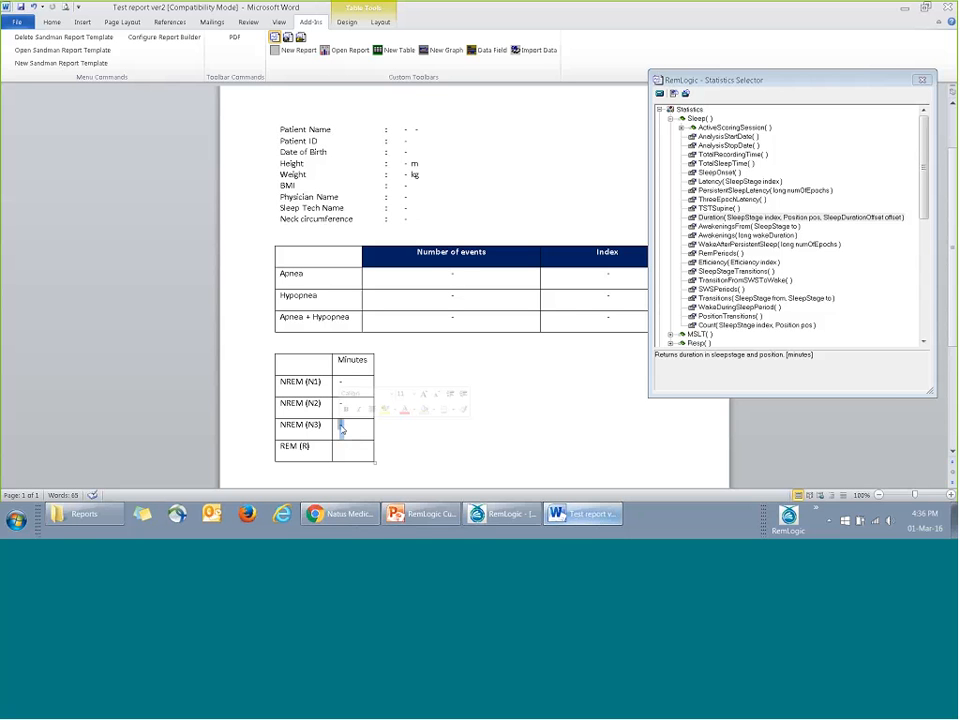
double_click(341, 428)
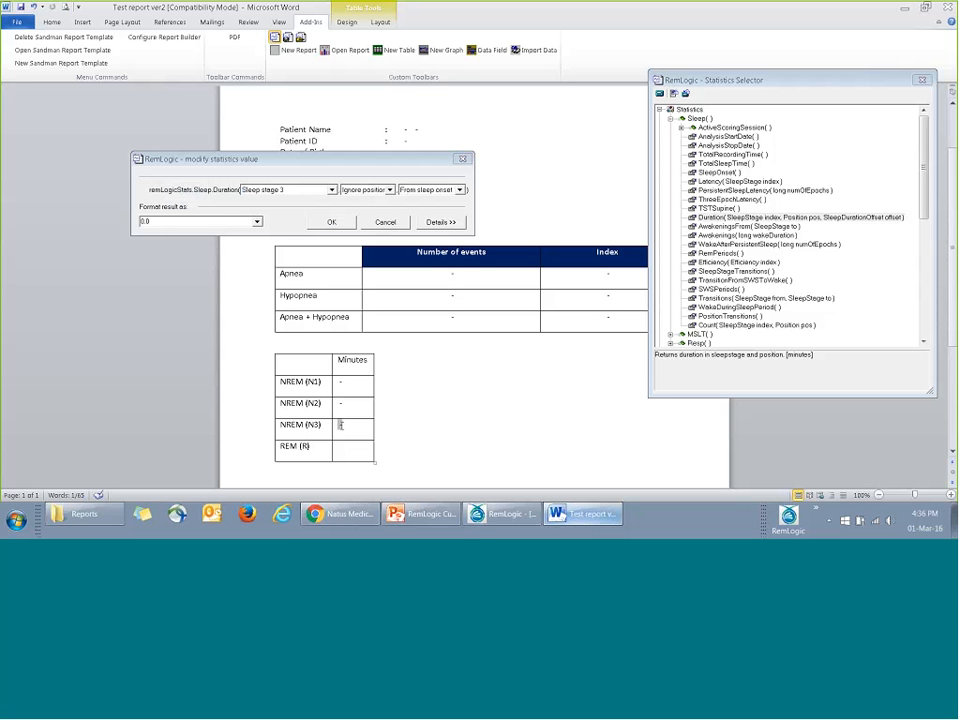
left_click(332, 222)
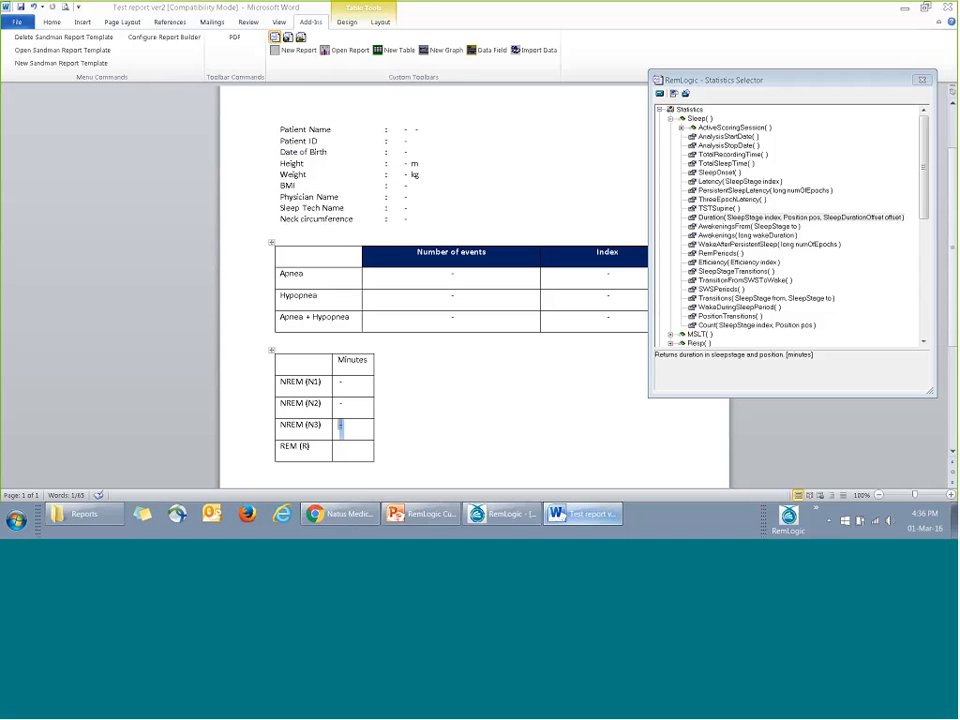
left_click_drag(372, 409, 409, 409)
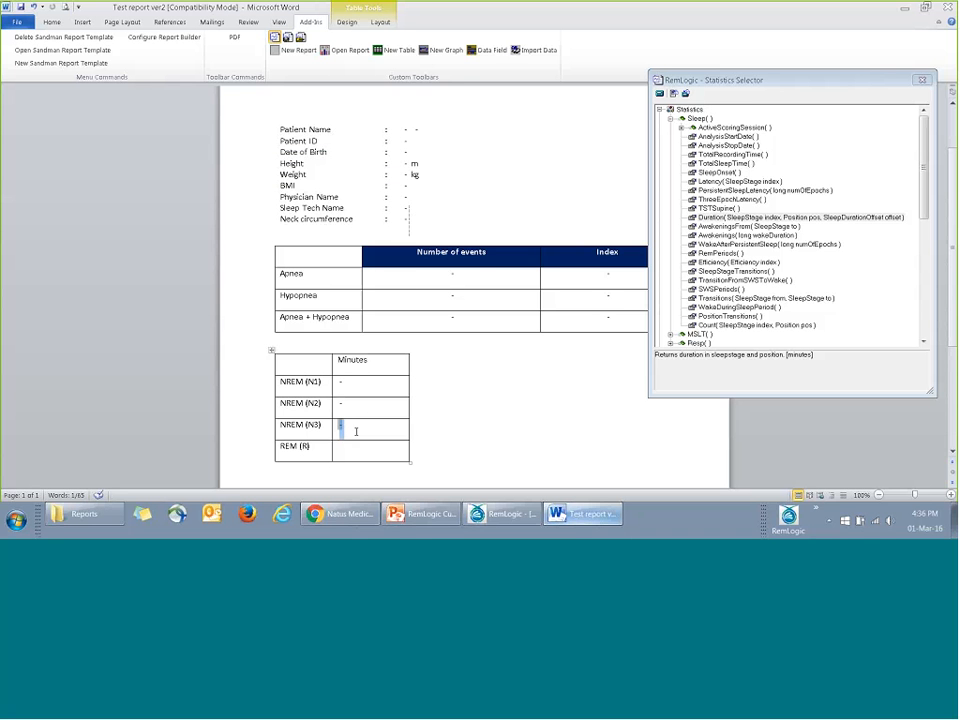
Step: Insert a Duration statistic for REM sleep with Ignore position in the REM (R) row's Minutes cell
left_click(352, 427)
left_click(342, 425)
double_click(740, 217)
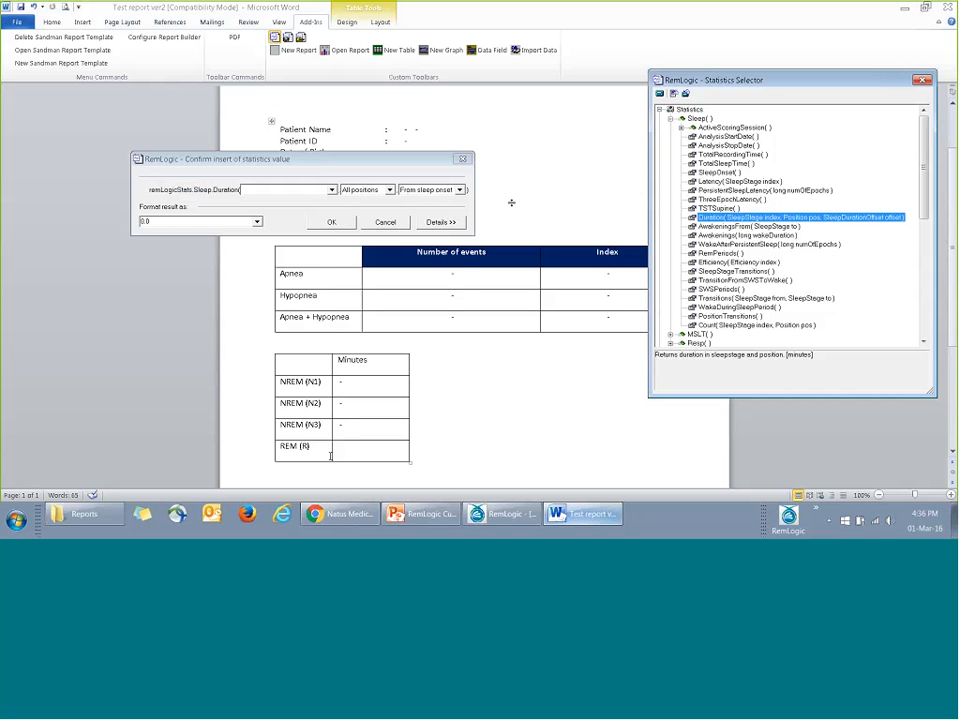
left_click(331, 189)
left_click(268, 222)
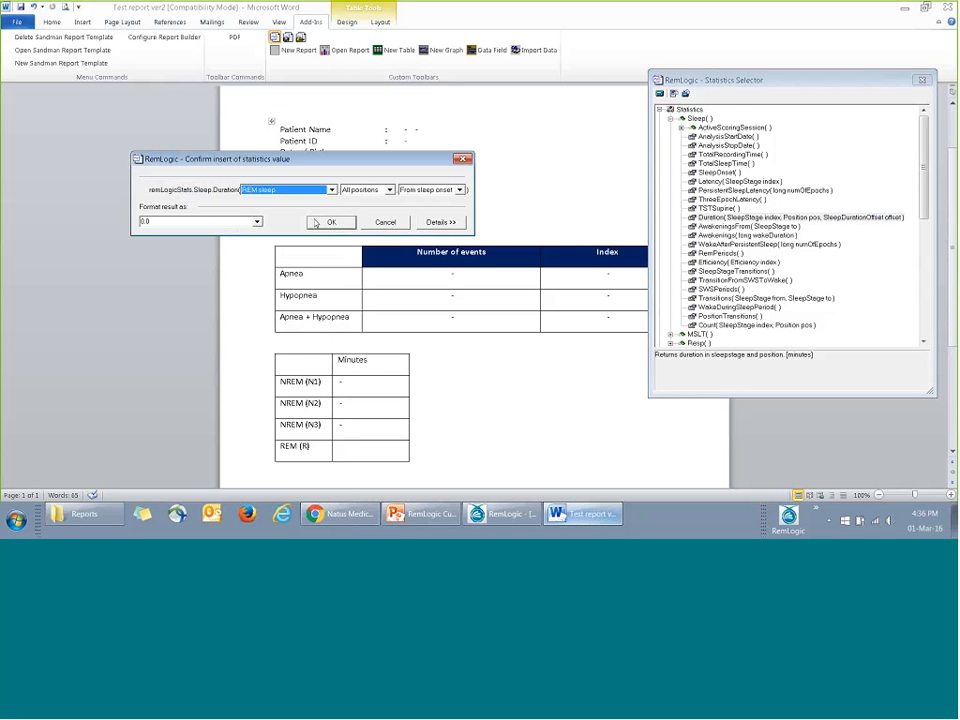
left_click(372, 190)
left_click(360, 272)
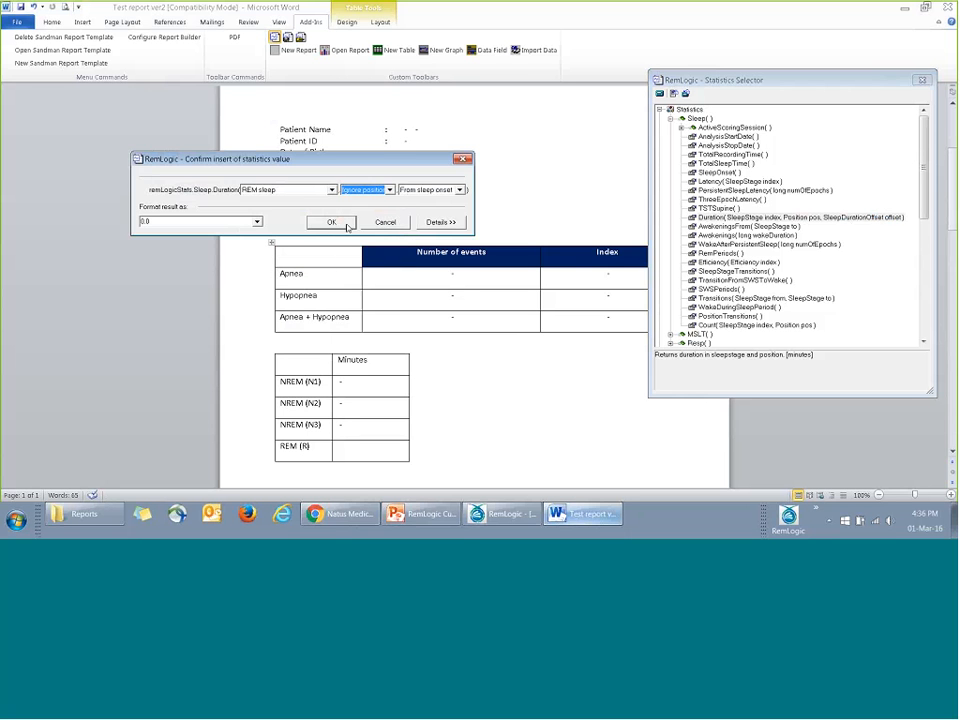
left_click(343, 222)
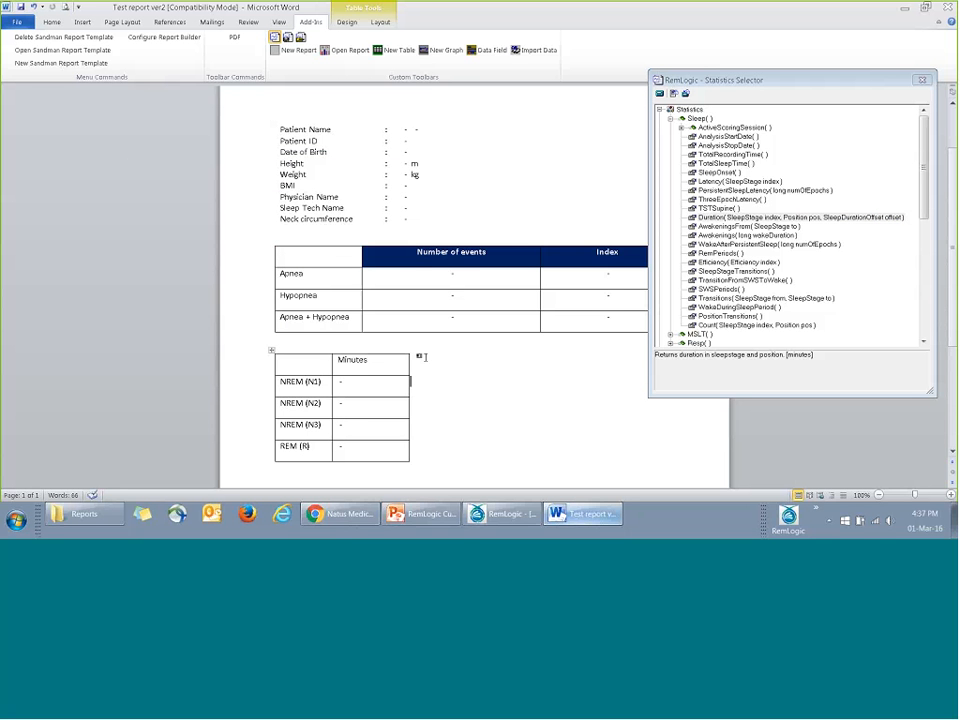
Step: Add a column after Minutes in the sleep stage table and head it "% of TST"
left_click_drag(389, 361, 380, 442)
right_click(379, 452)
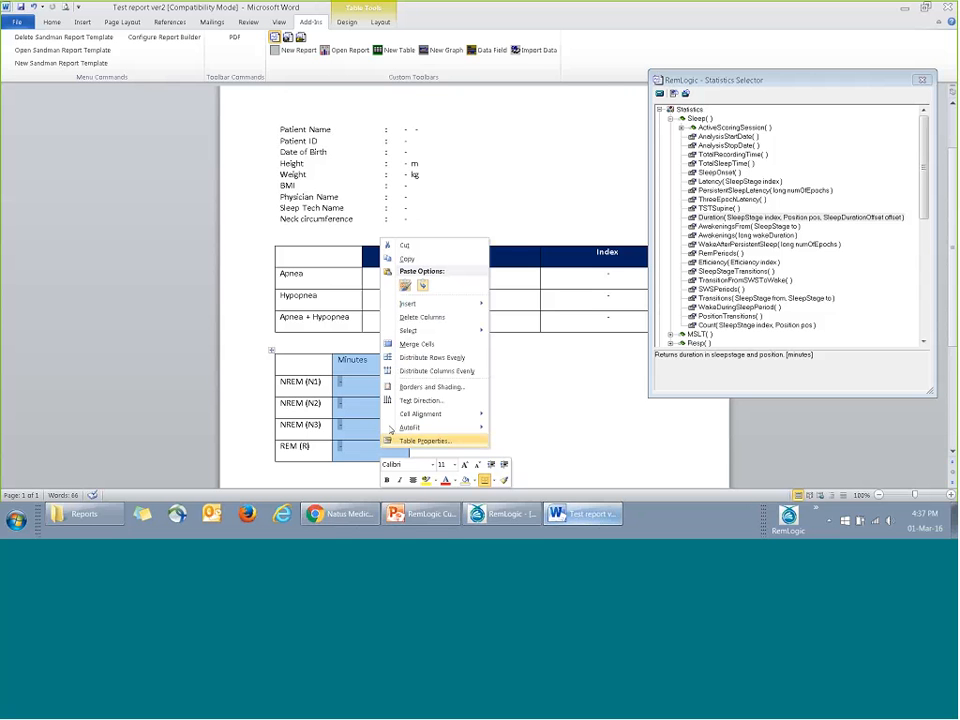
mouse_move(432, 304)
left_click(542, 318)
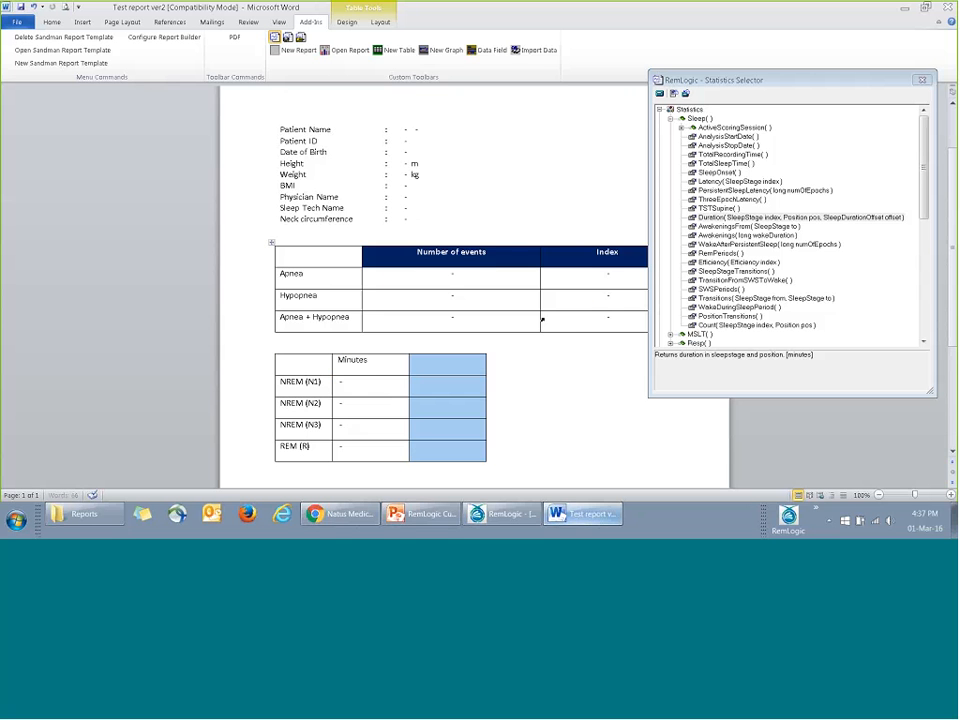
left_click(453, 364)
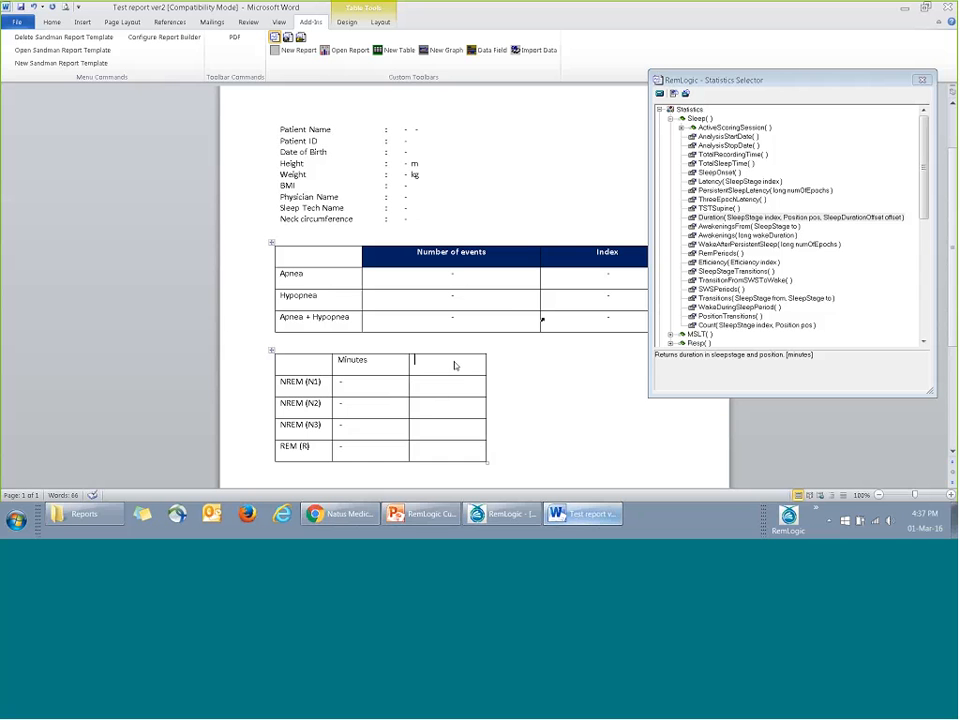
type("% of TST")
Step: Build a Duration divided by TotalSleepTime formula in the statistics calculator for the NREM (N1) percentage and submit it for insertion
left_click(748, 217)
left_click_drag(746, 80, 578, 103)
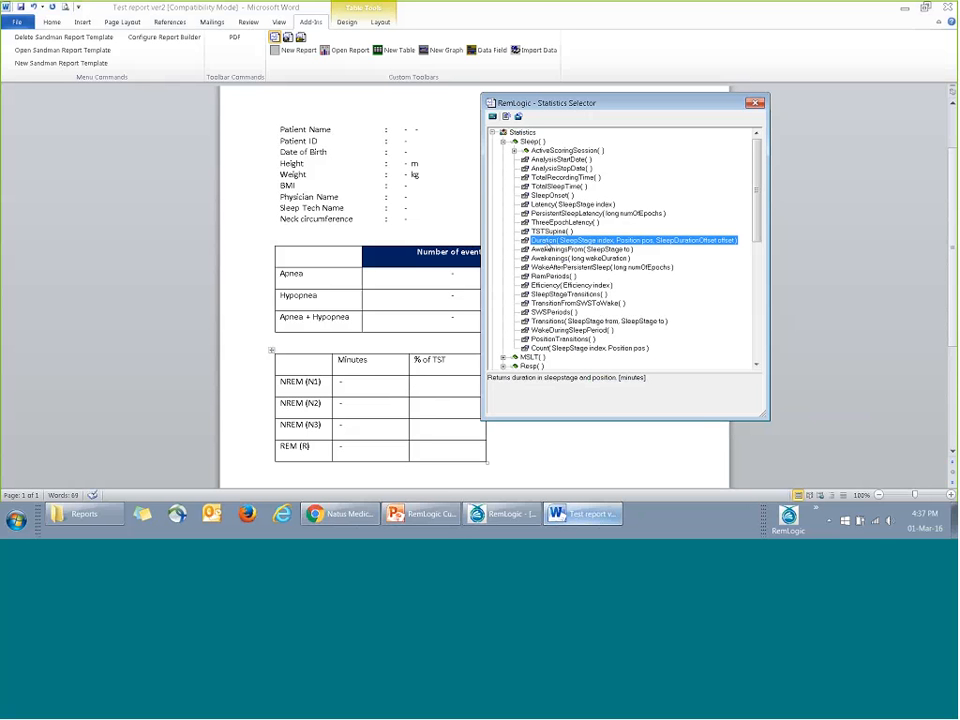
left_click(519, 117)
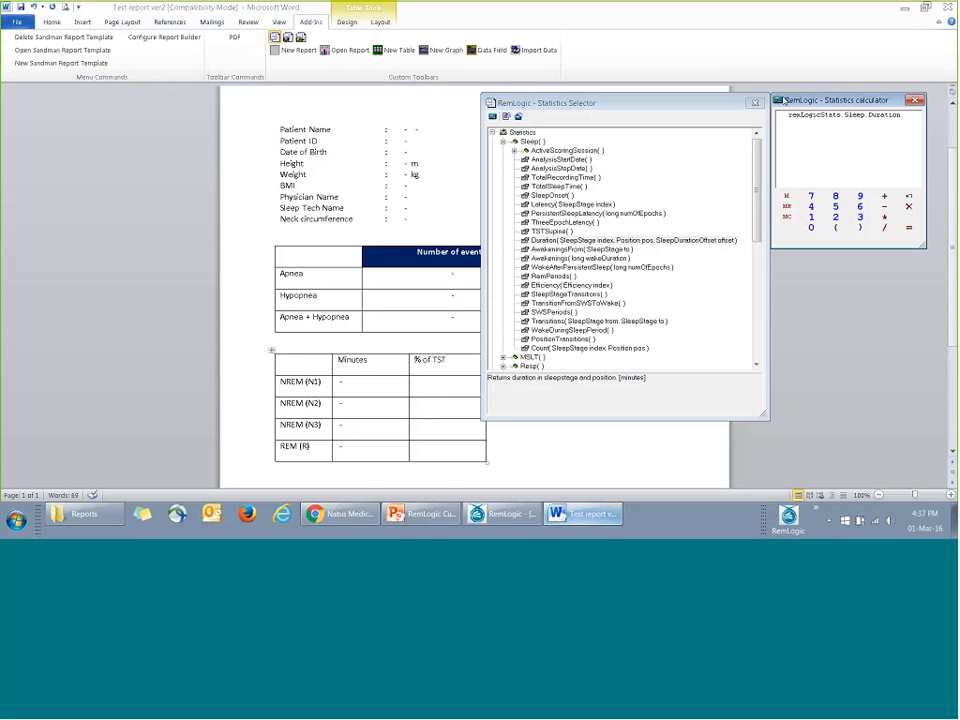
left_click(885, 228)
left_click(560, 186)
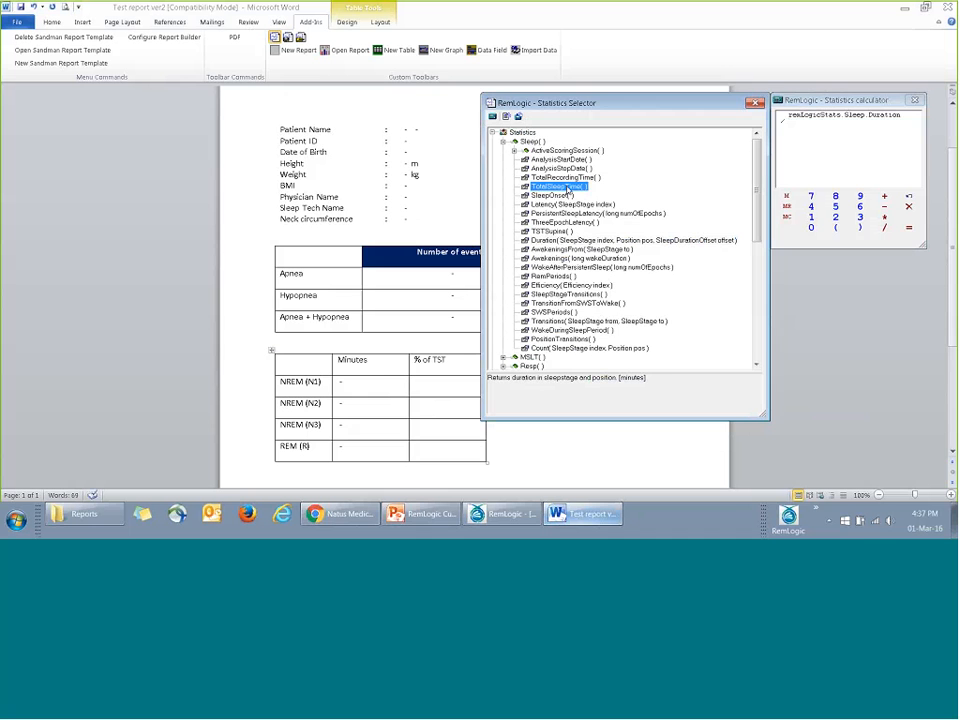
left_click(519, 117)
left_click(908, 231)
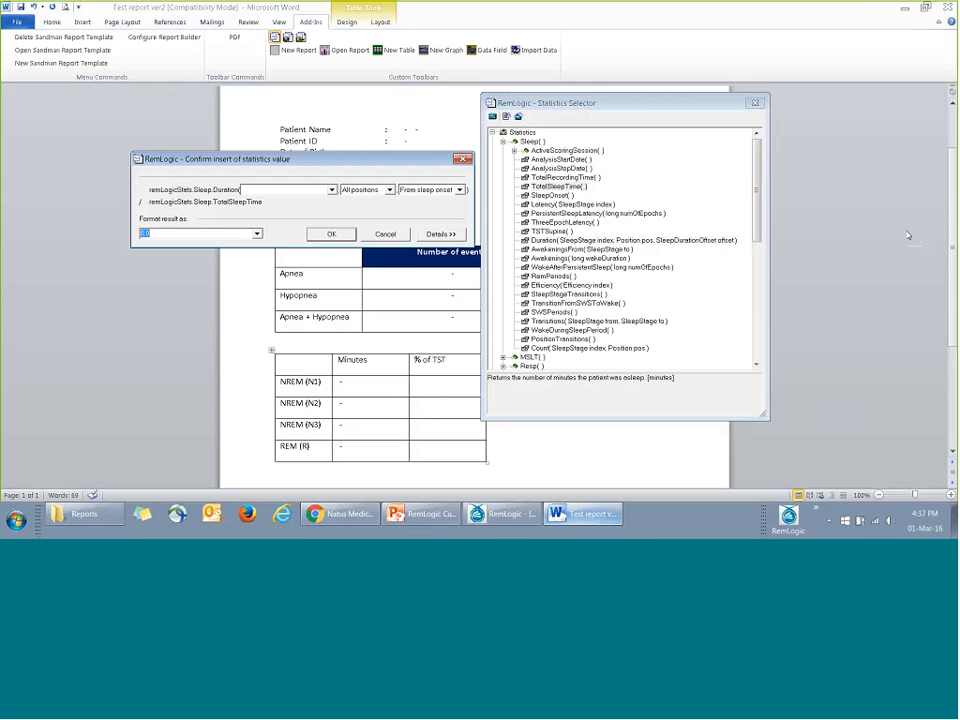
Step: Insert the NREM (N1) percentage using Sleep stage 1, Ignore position and the ##% result format
left_click(331, 189)
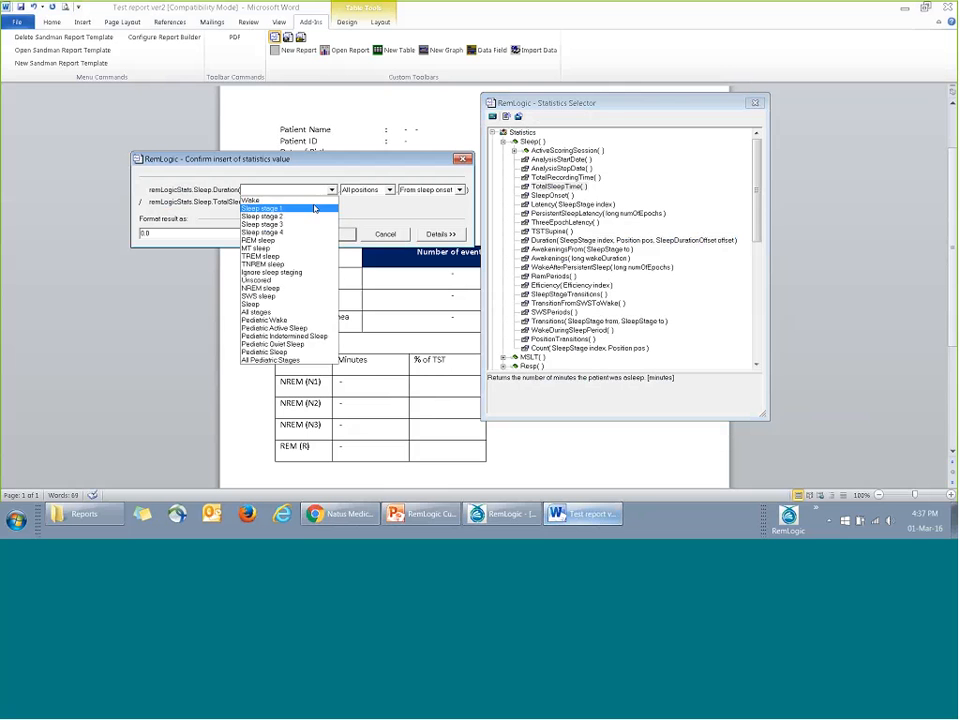
left_click(314, 208)
left_click(366, 190)
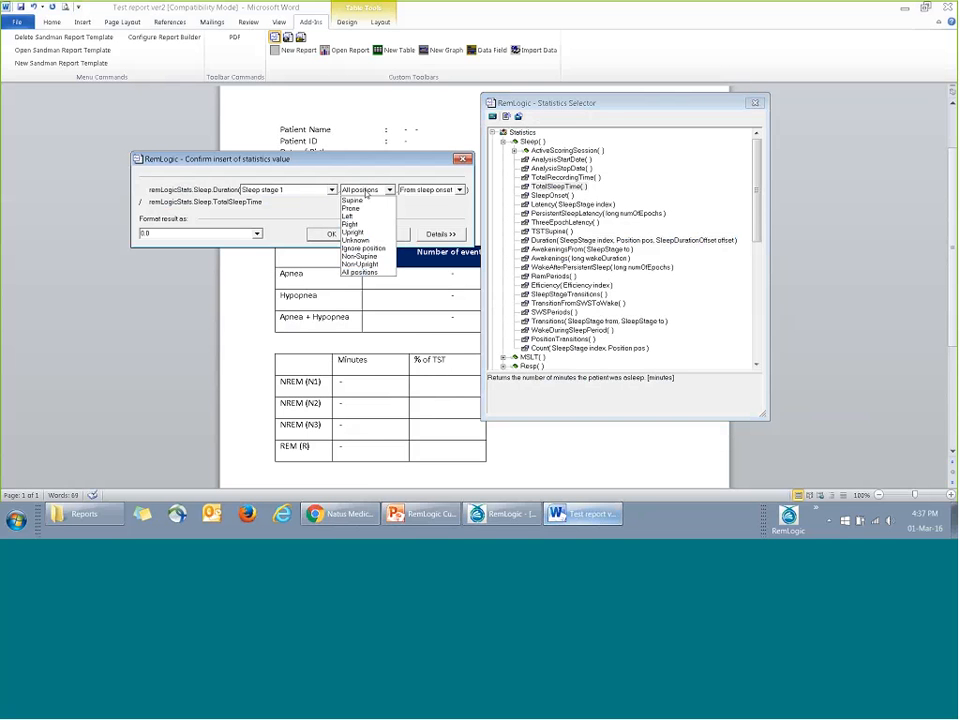
left_click(360, 248)
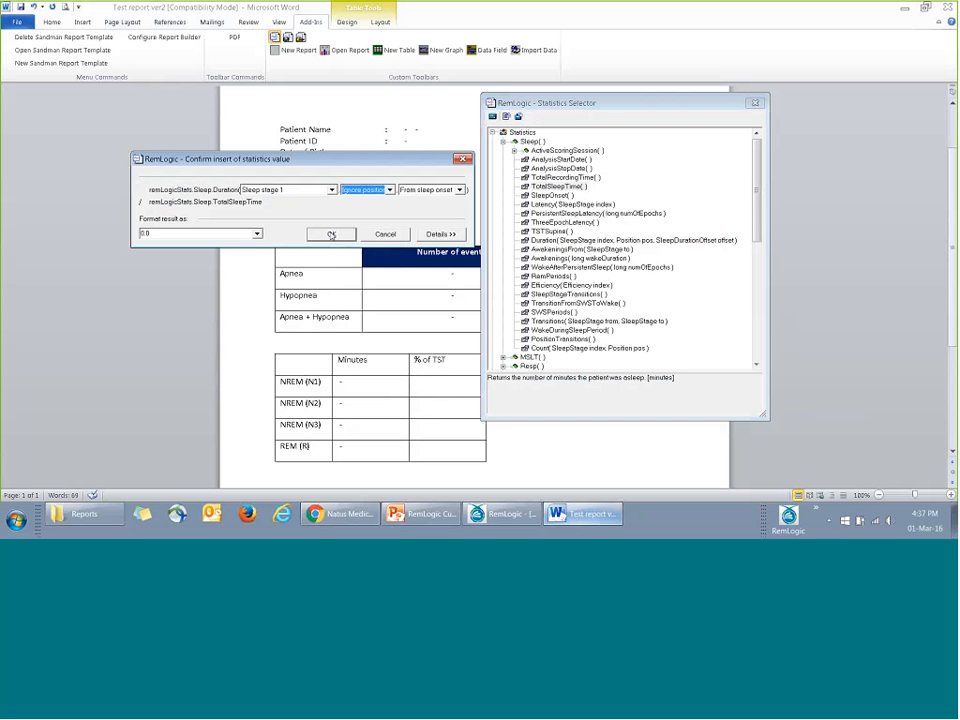
left_click(257, 233)
left_click(217, 289)
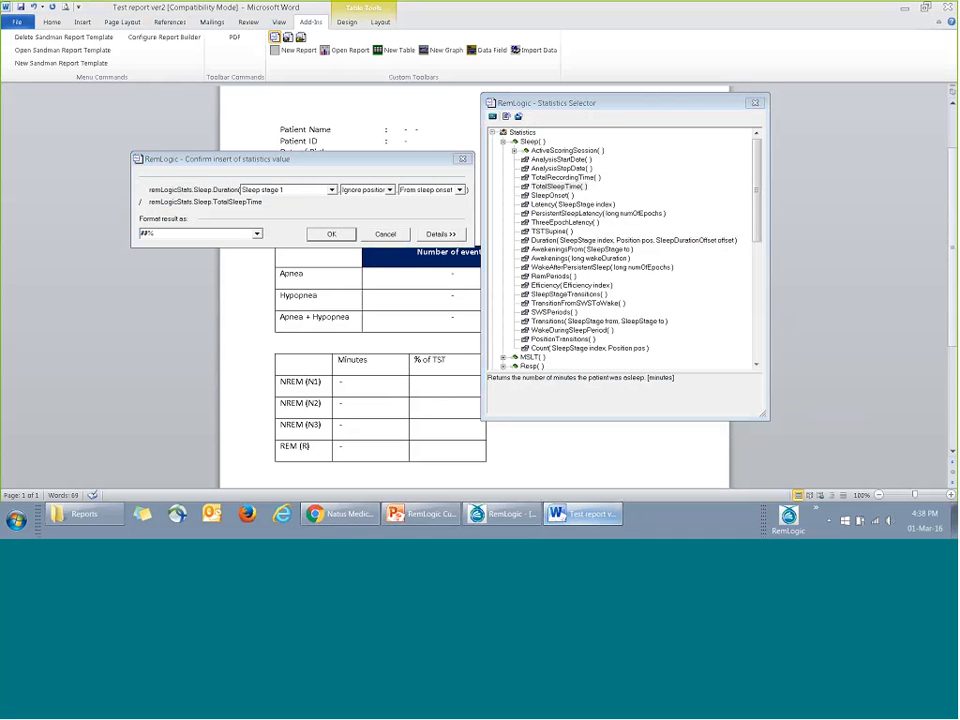
left_click(342, 235)
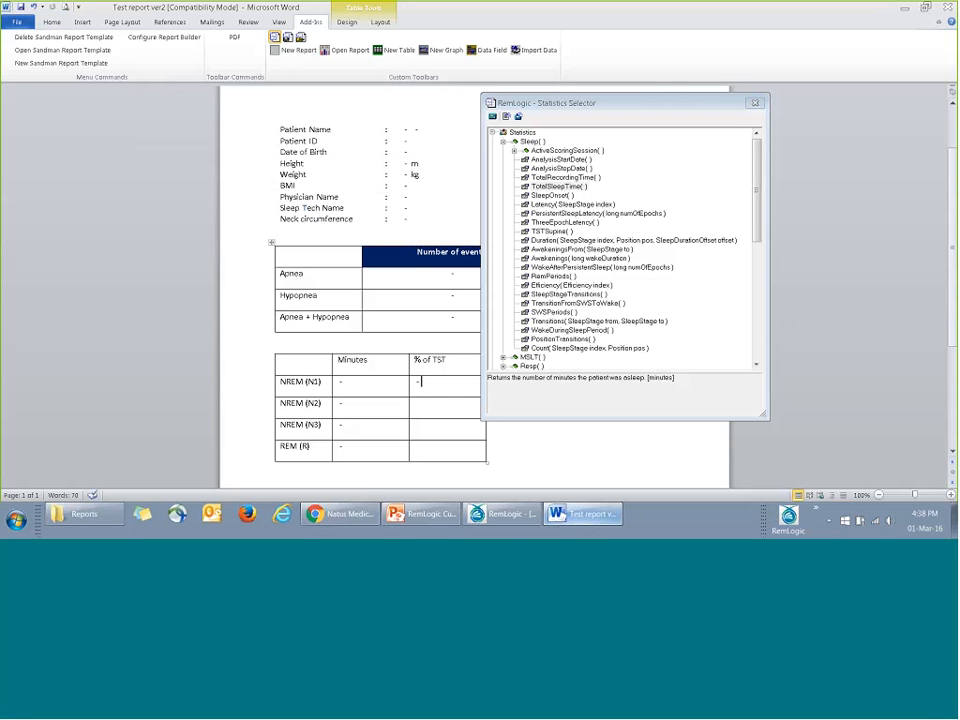
Step: Create a Duration divided by TotalSleepTime calculation for the NREM (N2) row's % of TST cell
left_click(435, 413)
left_click(564, 240)
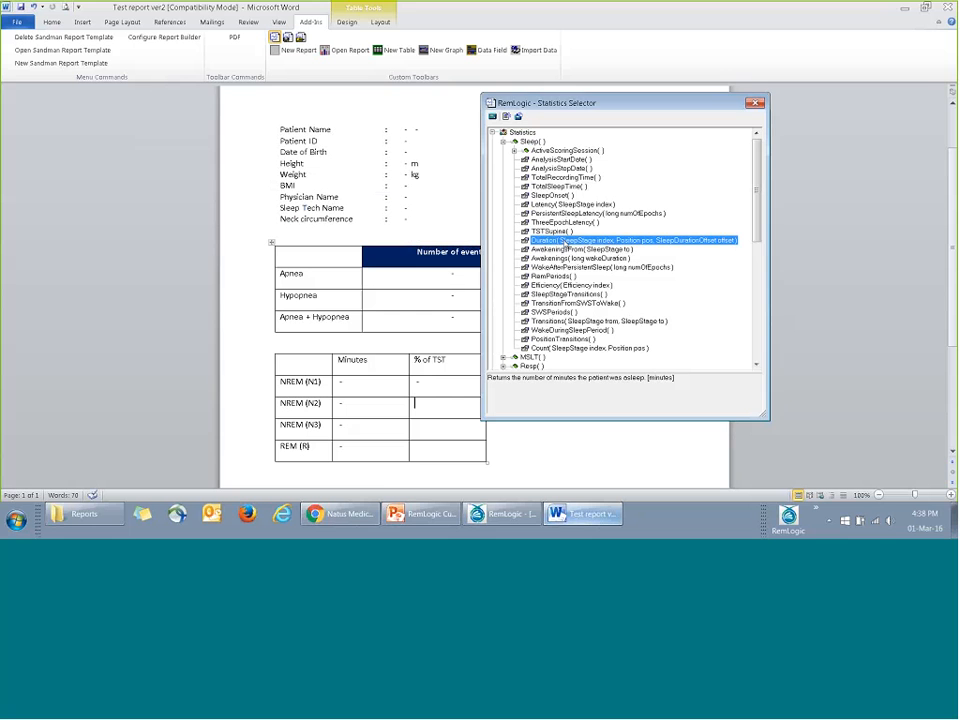
left_click(518, 116)
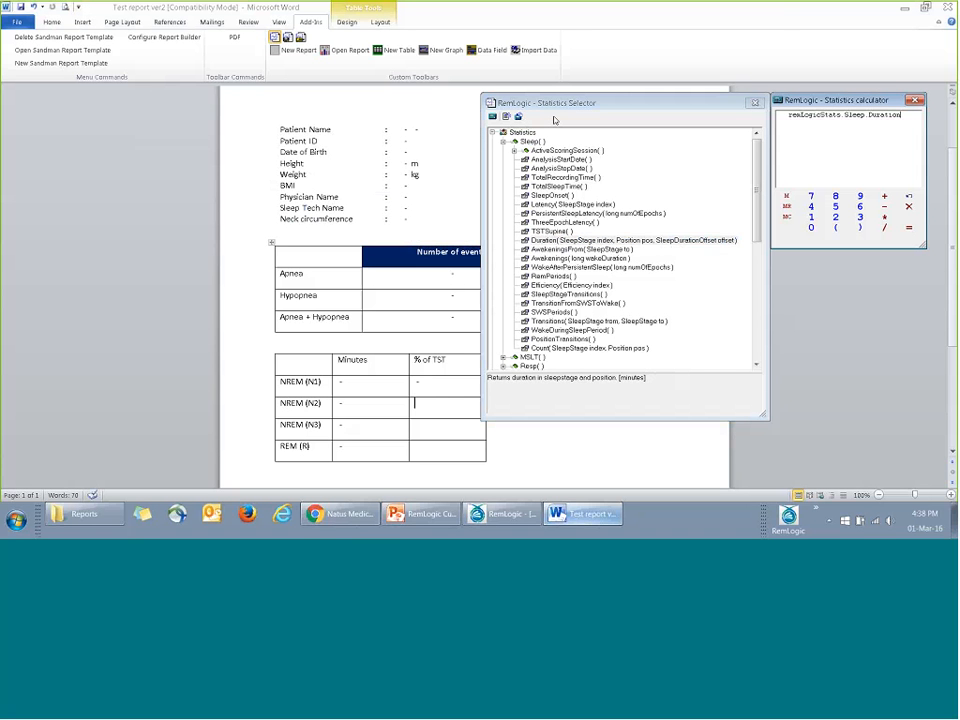
left_click(884, 228)
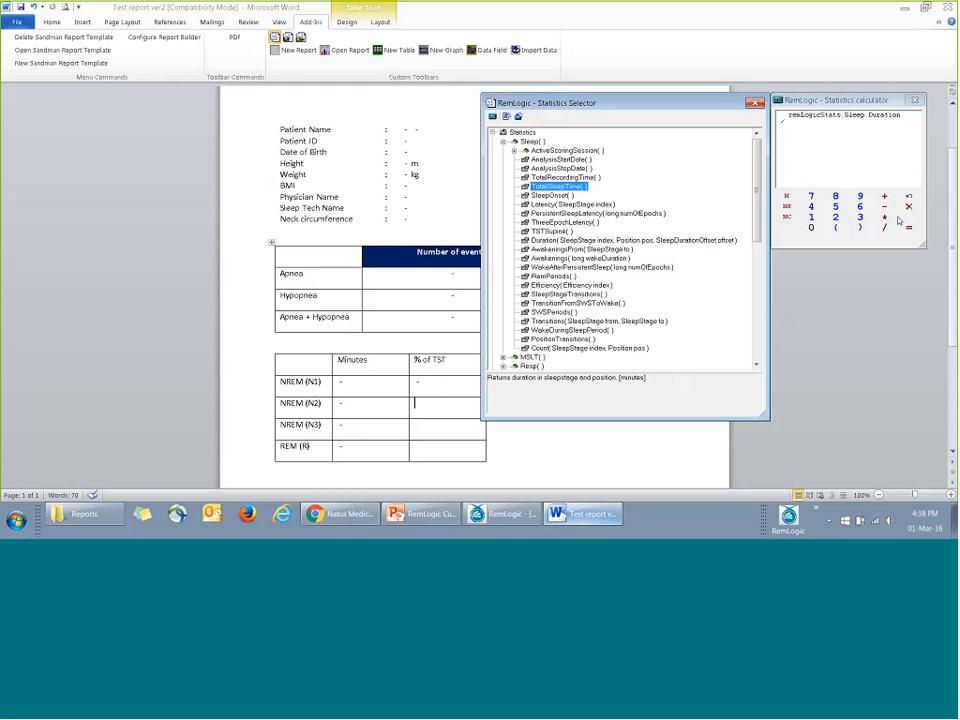
left_click(518, 116)
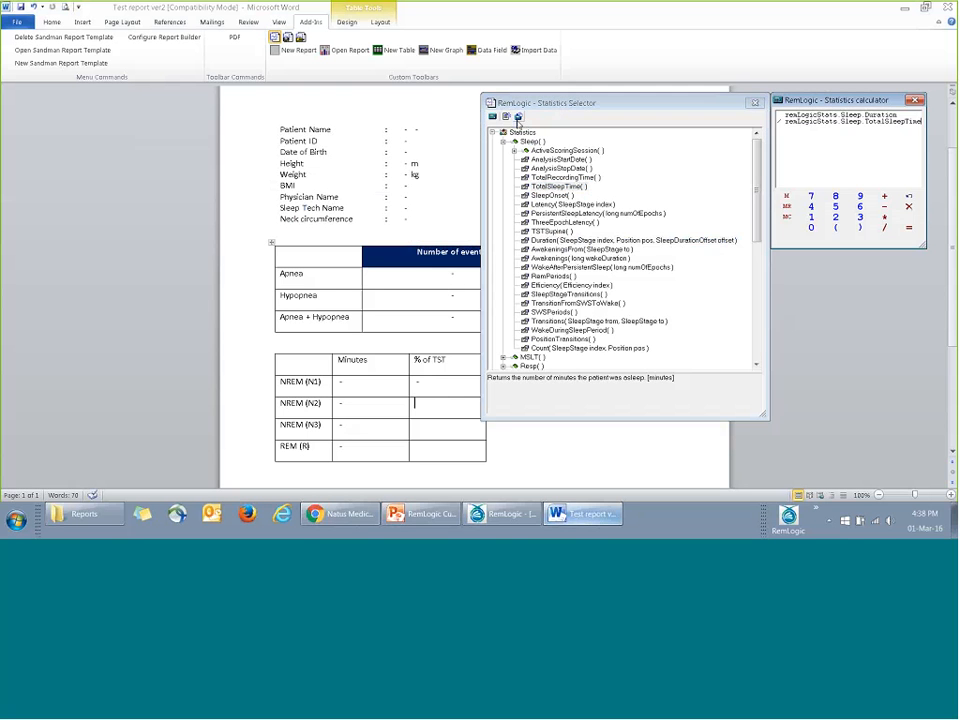
left_click(912, 231)
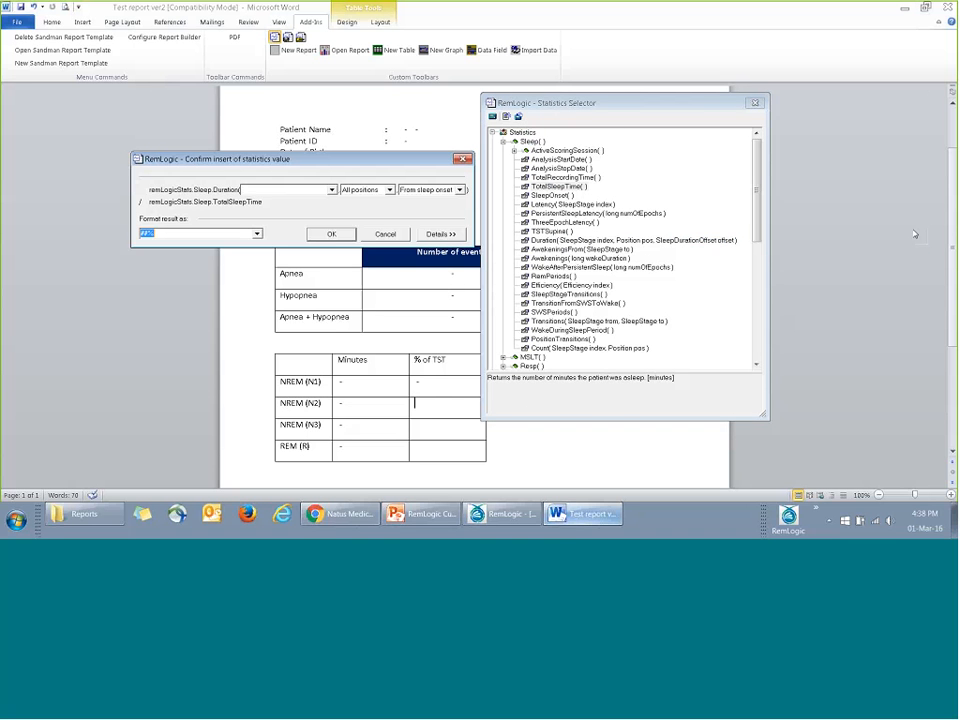
Step: Set the NREM (N2) calculation to Sleep stage 2 with Ignore position and insert it
left_click(331, 189)
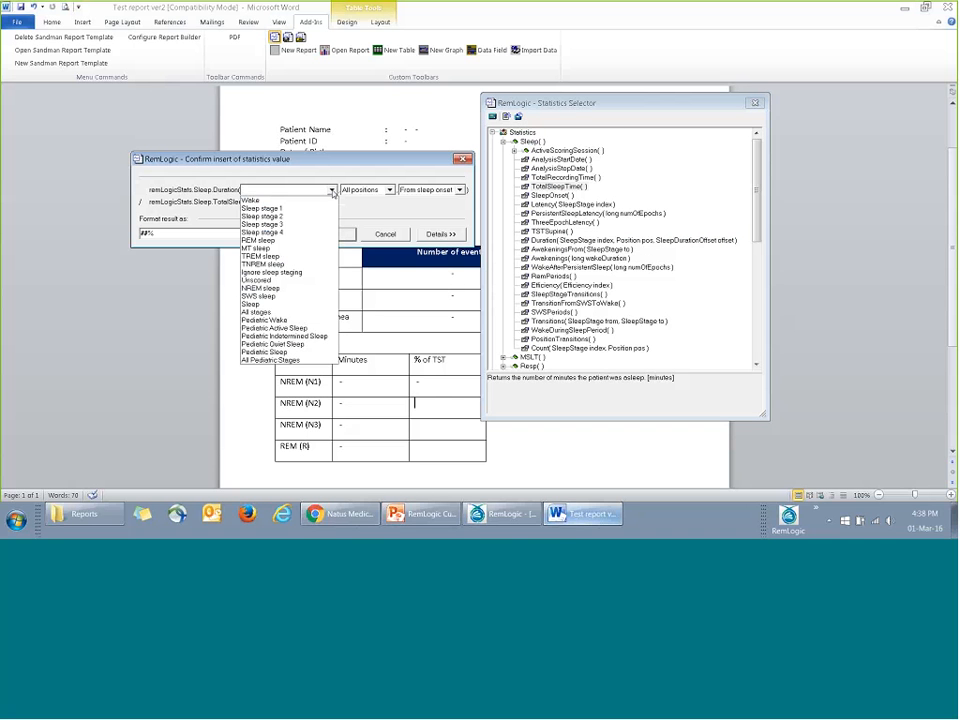
left_click(299, 216)
left_click(389, 189)
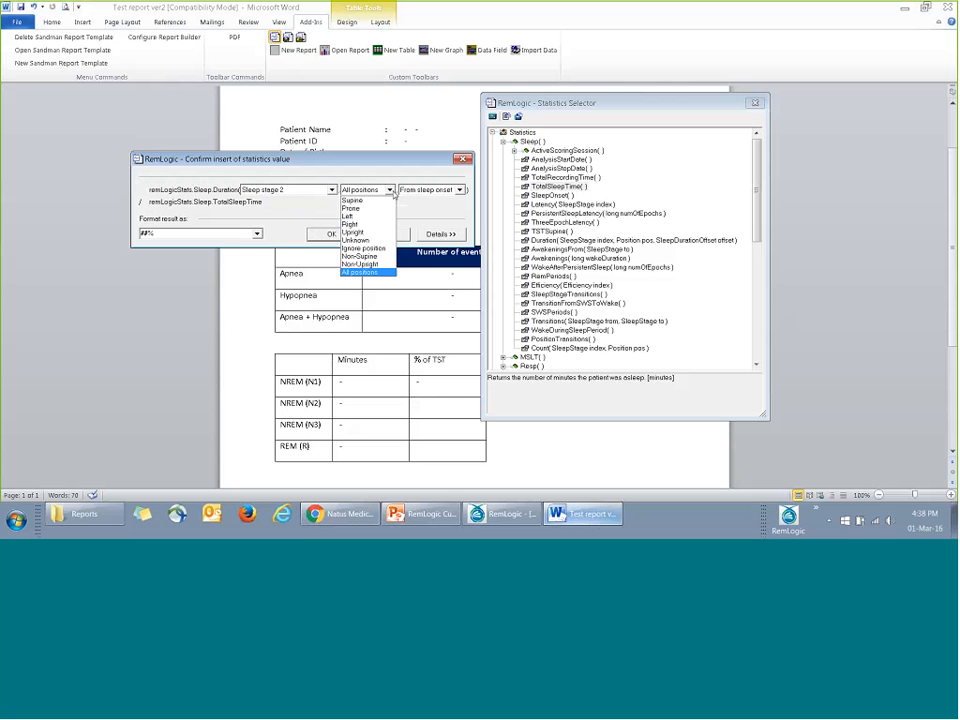
left_click(362, 248)
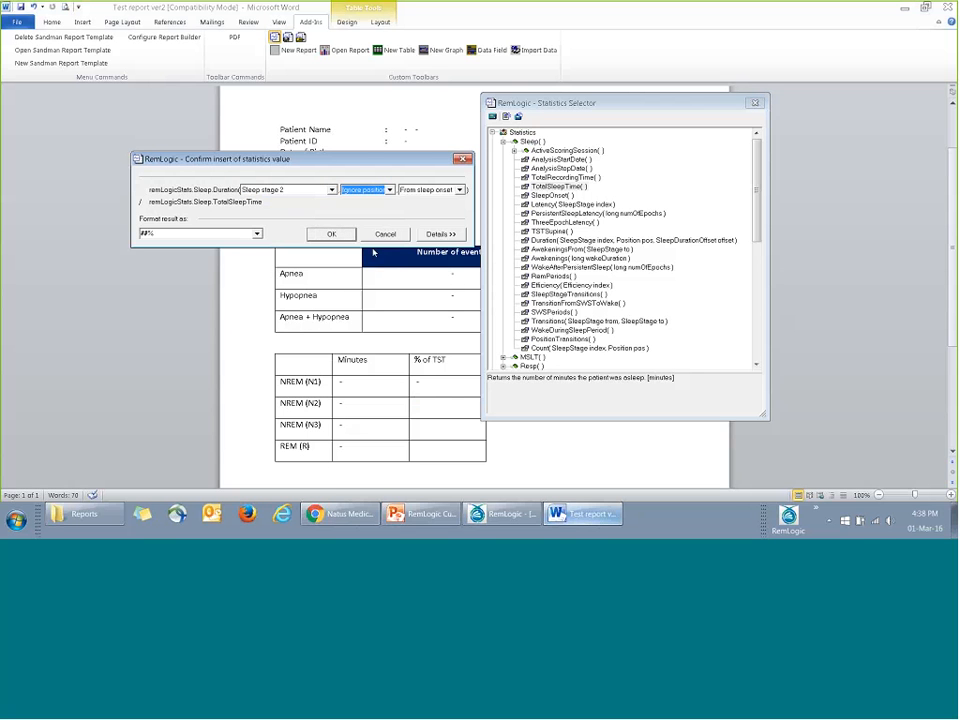
left_click(331, 235)
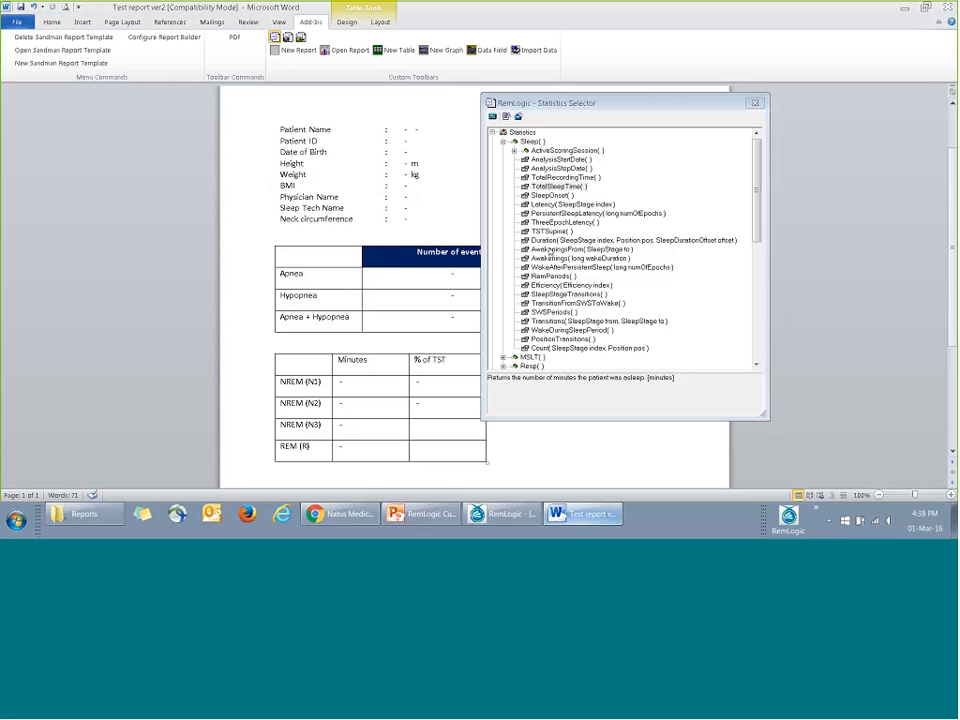
Step: Create a Duration divided by TotalSleepTime calculation for the NREM (N3) row's % of TST cell
double_click(560, 240)
left_click(885, 228)
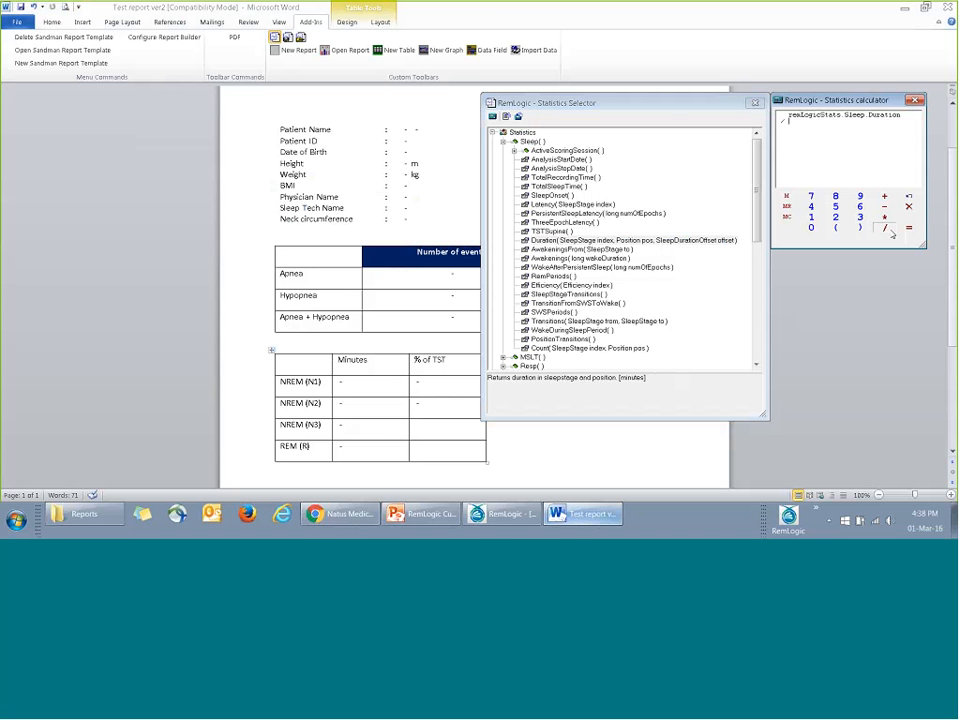
left_click(558, 186)
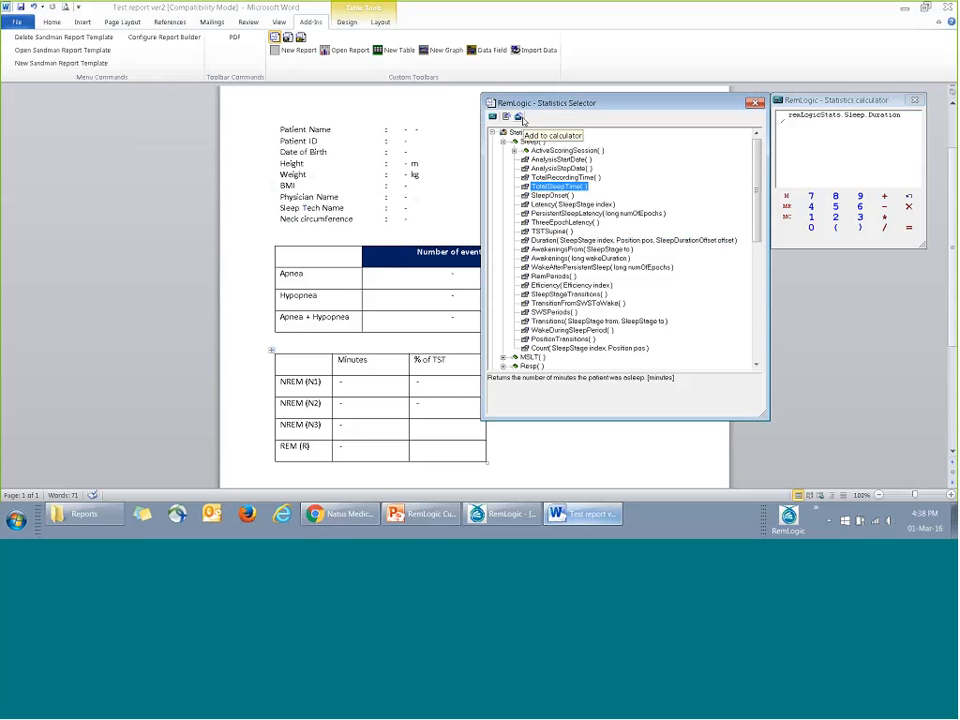
left_click(519, 117)
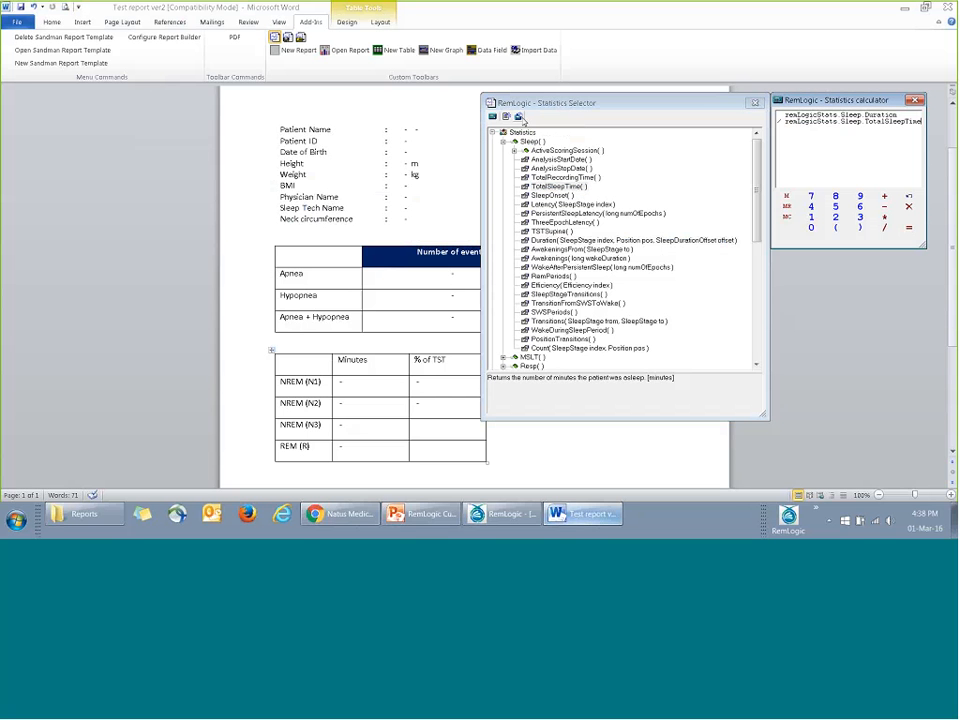
left_click(909, 229)
Step: Set the NREM (N3) calculation to Sleep stage 3 with Ignore position and insert it
left_click(331, 190)
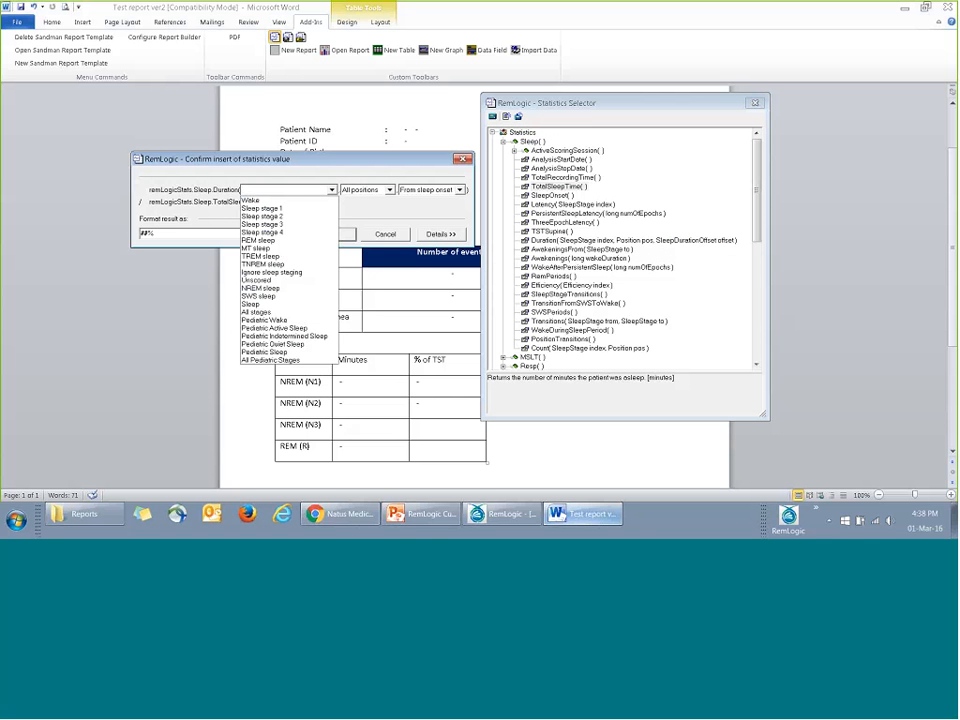
left_click(262, 224)
left_click(389, 190)
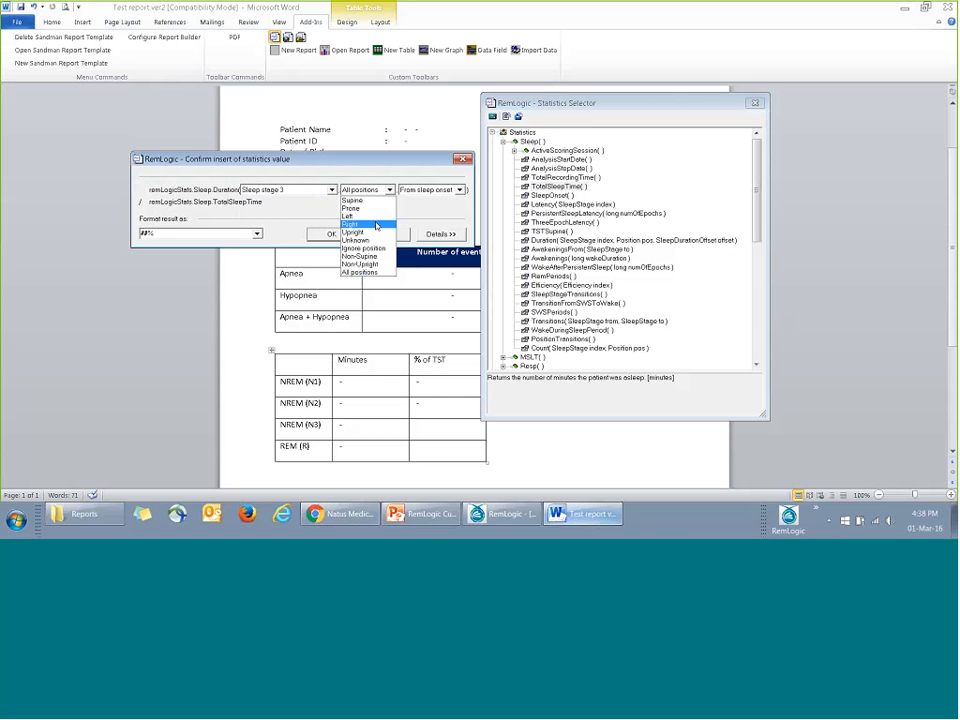
left_click(368, 250)
left_click(330, 234)
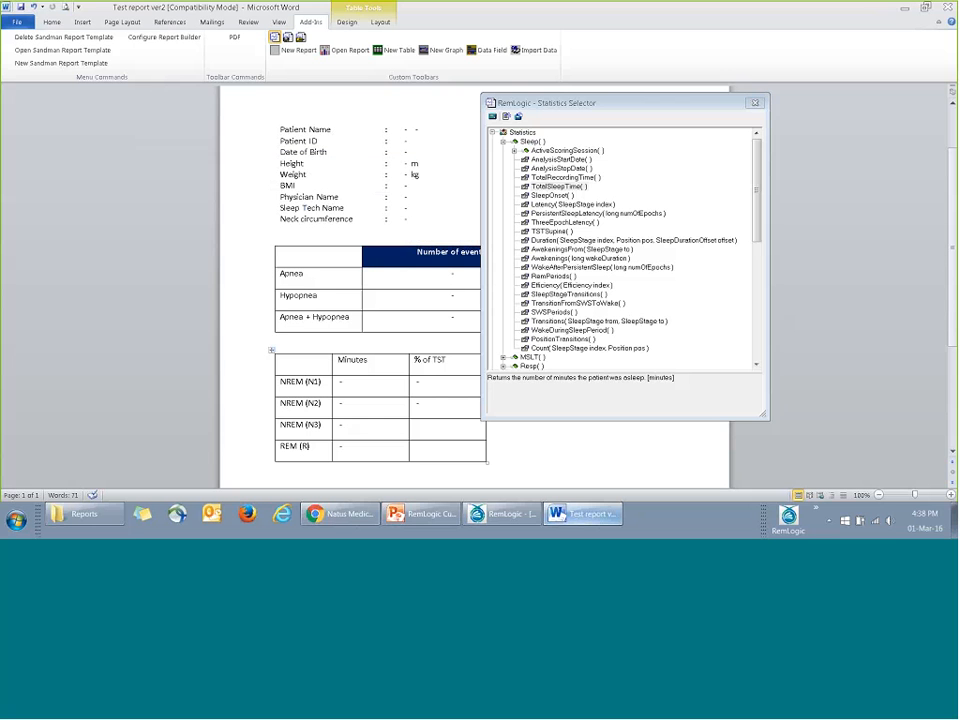
Step: Create a Duration divided by TotalSleepTime calculation for the REM (R) row's % of TST cell
left_click(560, 240)
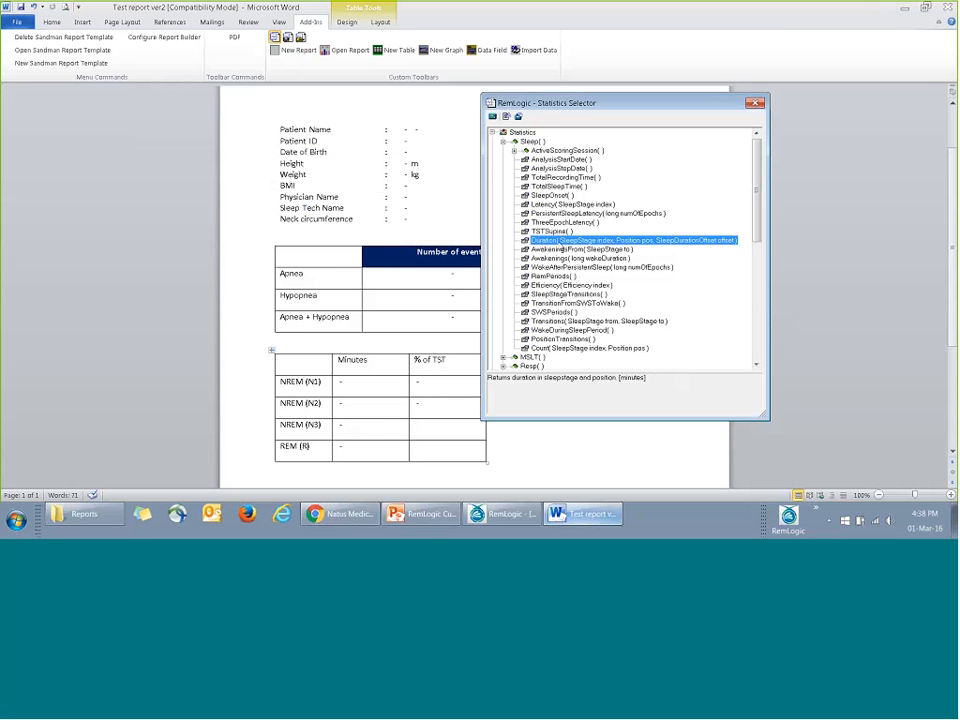
left_click(518, 116)
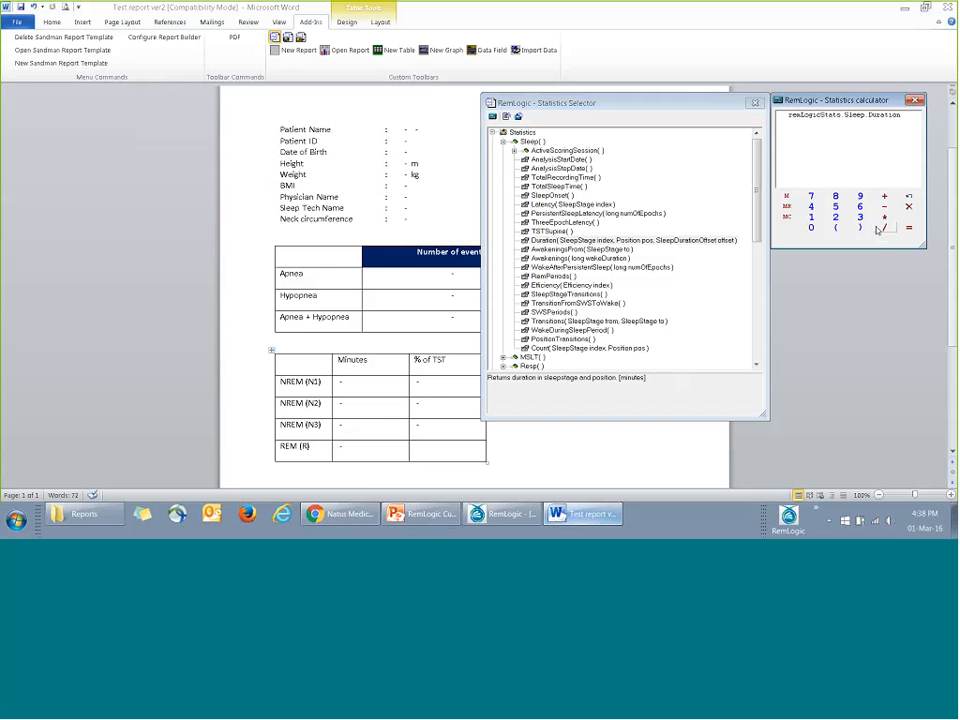
left_click(560, 186)
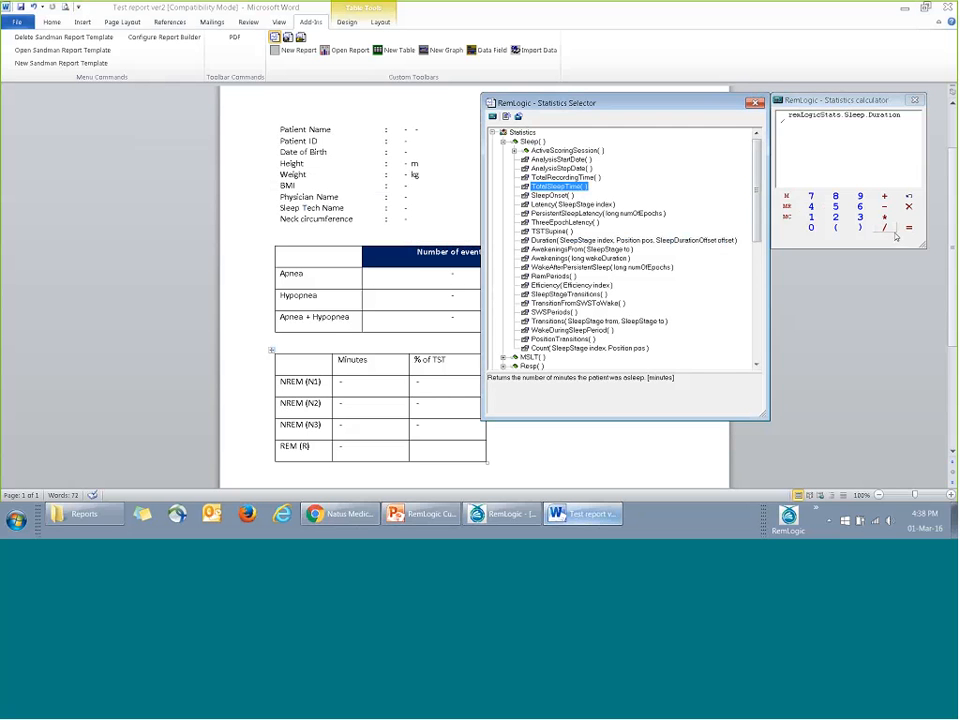
left_click(799, 215)
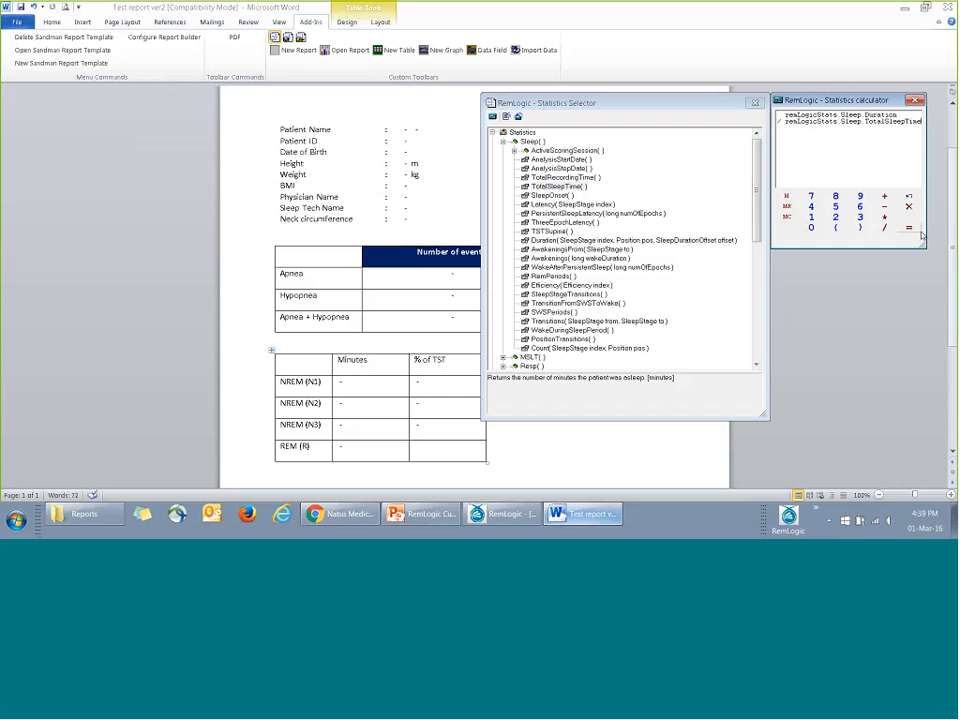
left_click(912, 228)
Step: Set the REM (R) calculation to REM sleep with Ignore position and insert it
left_click(331, 189)
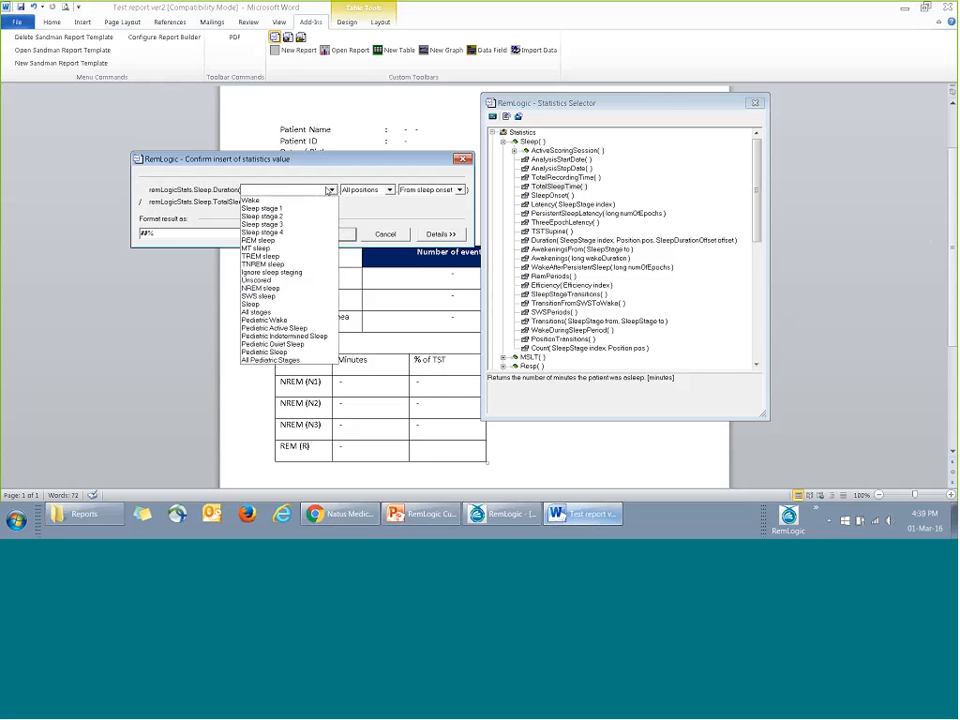
left_click(257, 240)
left_click(389, 189)
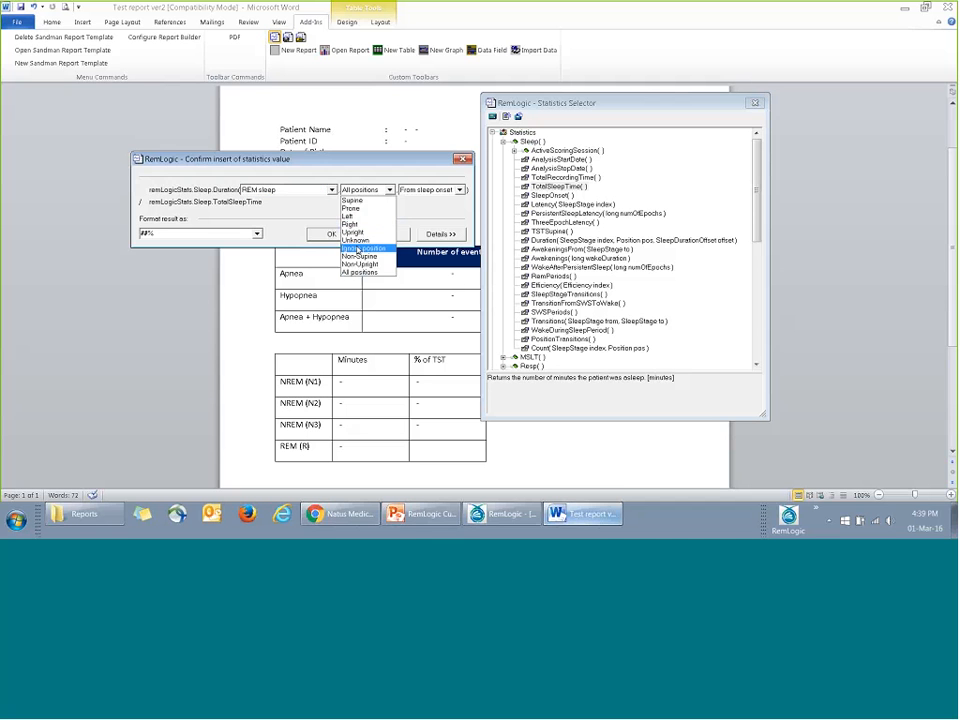
left_click(358, 250)
key("Return")
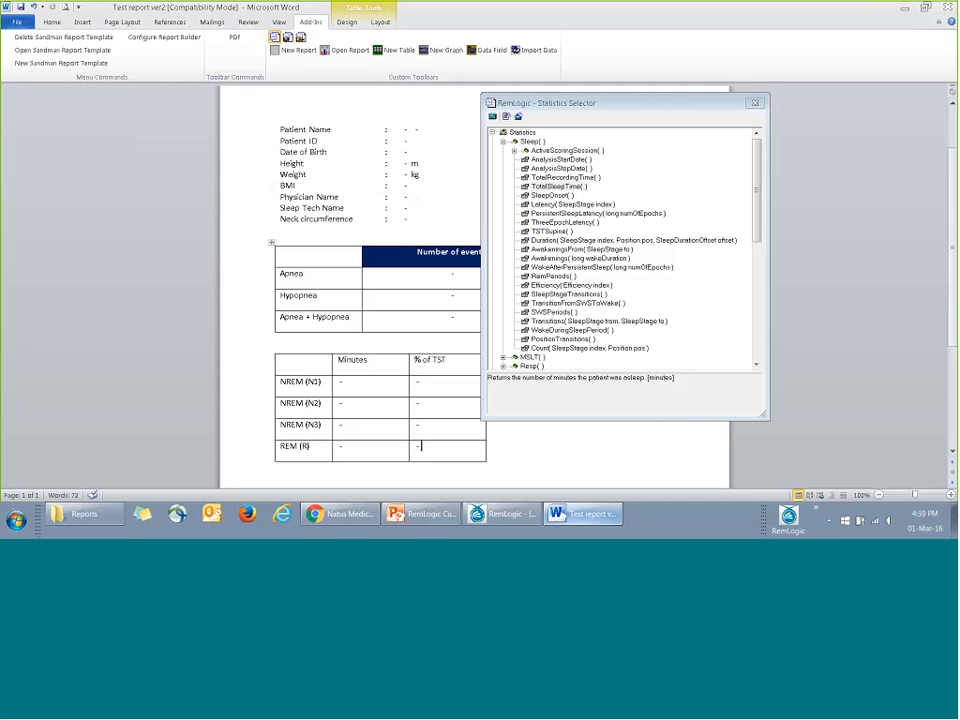
Step: Center the inserted values in the Minutes and % of TST columns and close the statistics selector
left_click_drag(346, 384, 425, 447)
left_click(52, 24)
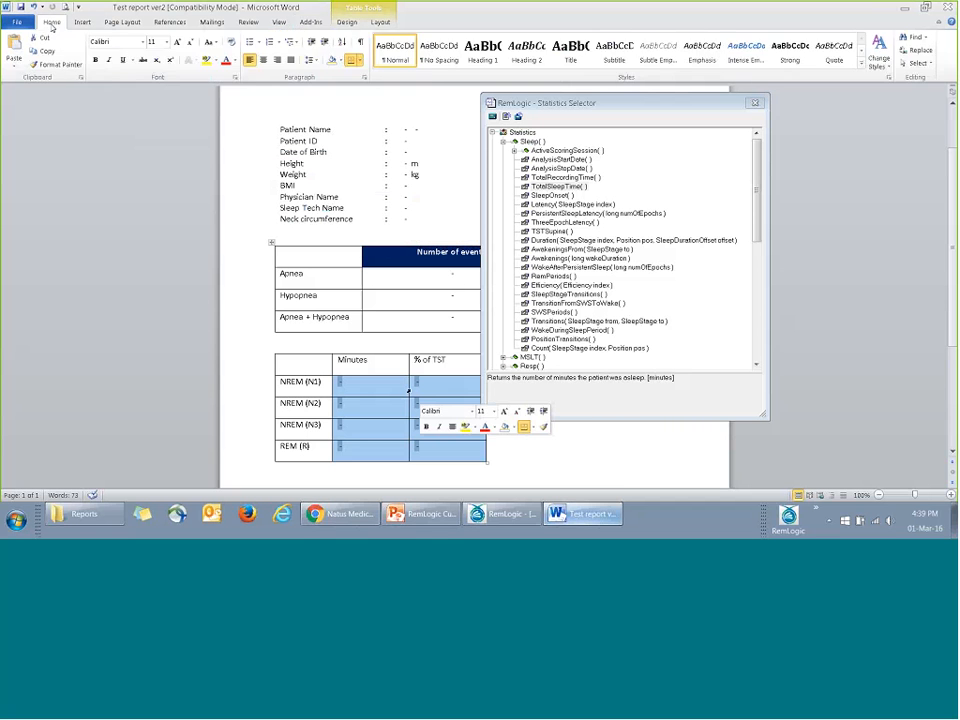
left_click(263, 59)
left_click(755, 102)
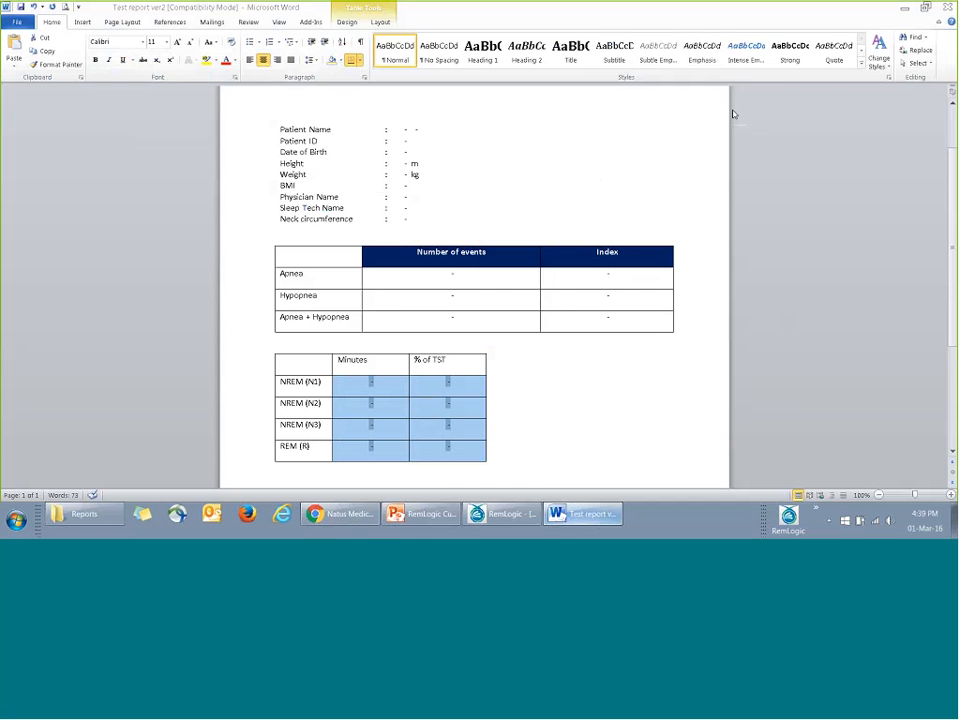
Step: Save the report as a Word 97-2003 Template over Test report ver2 in the Reports folder
left_click(311, 22)
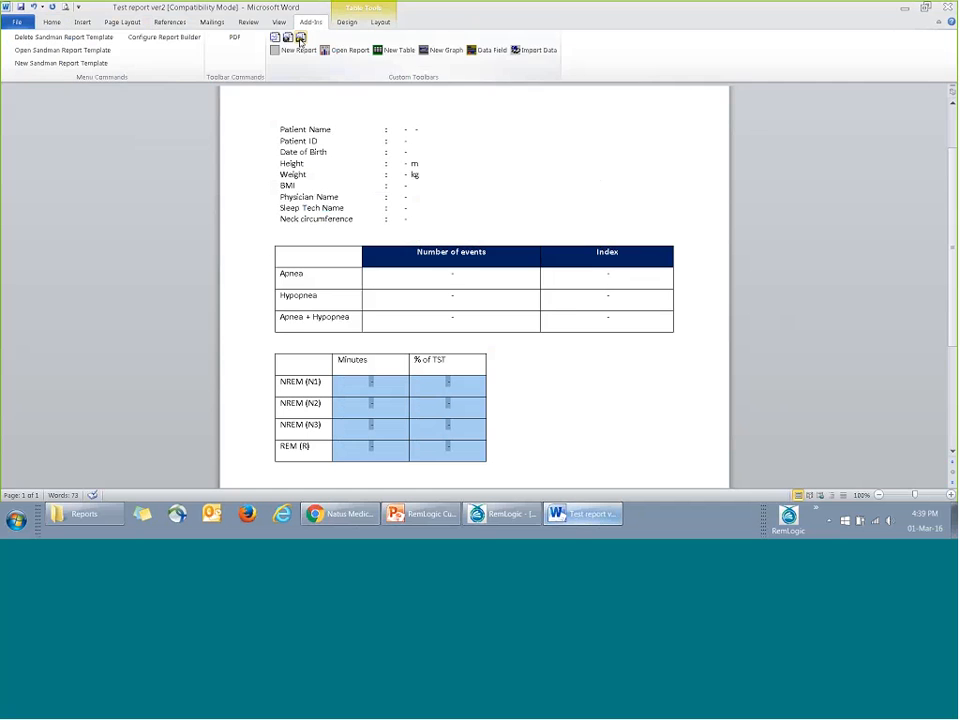
left_click(287, 36)
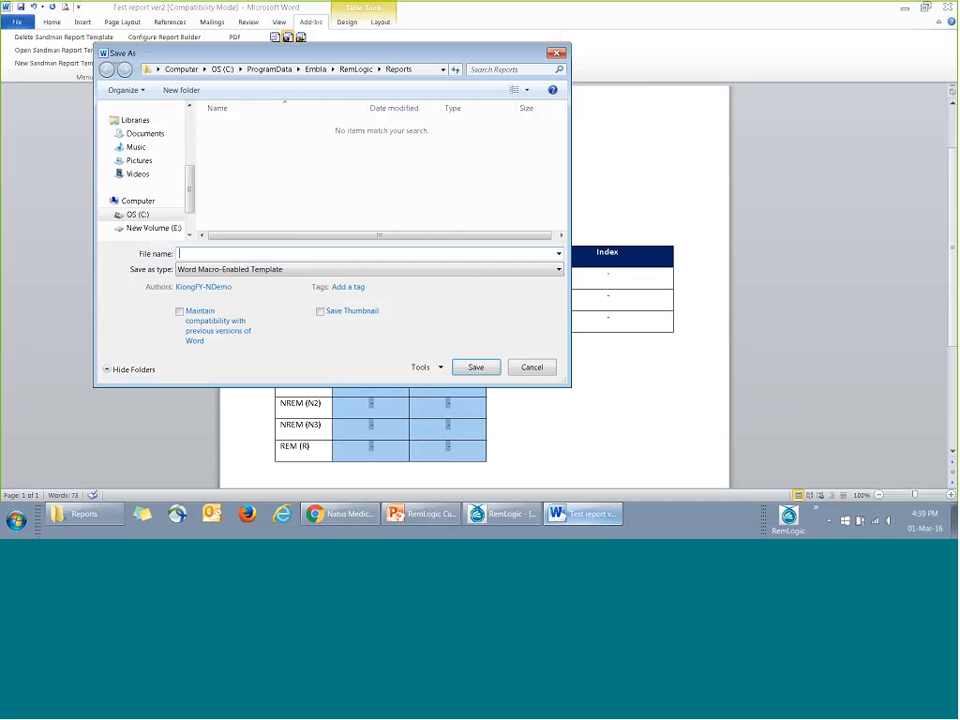
left_click(290, 269)
left_click(266, 333)
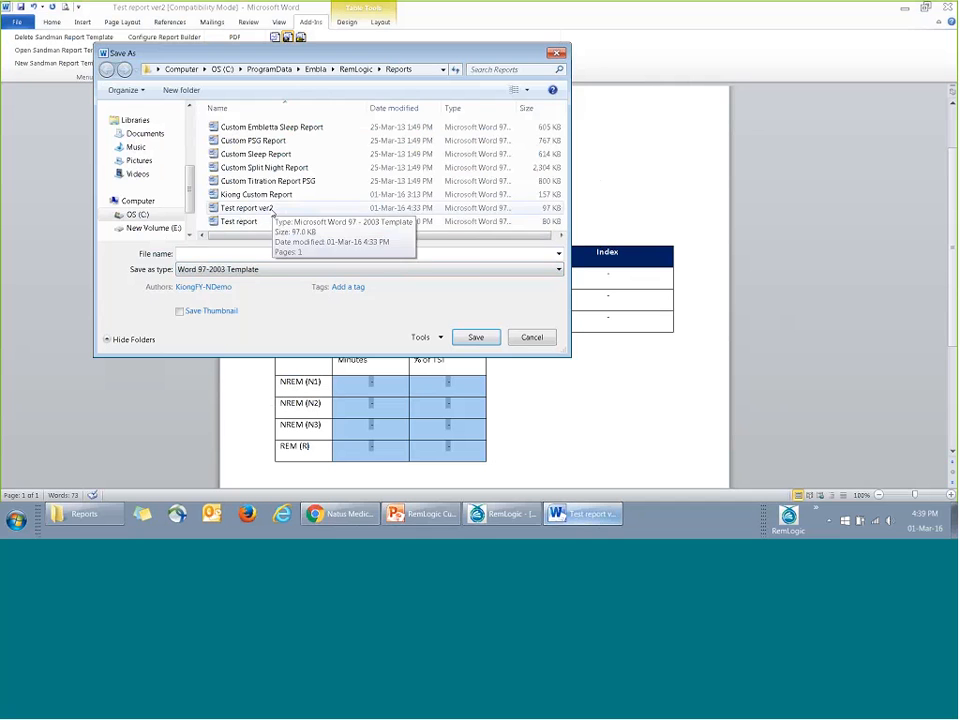
left_click(272, 208)
left_click(475, 337)
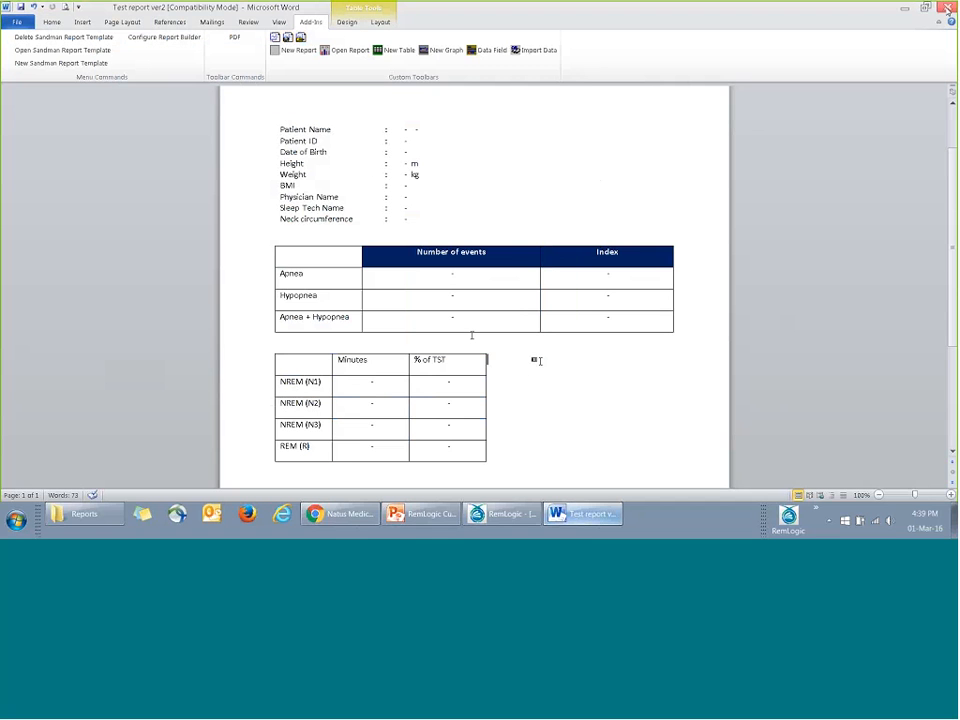
Step: Close Word and generate Test report ver2 from RemLogic, then examine the sleep stage table's minutes and percentages
left_click(946, 8)
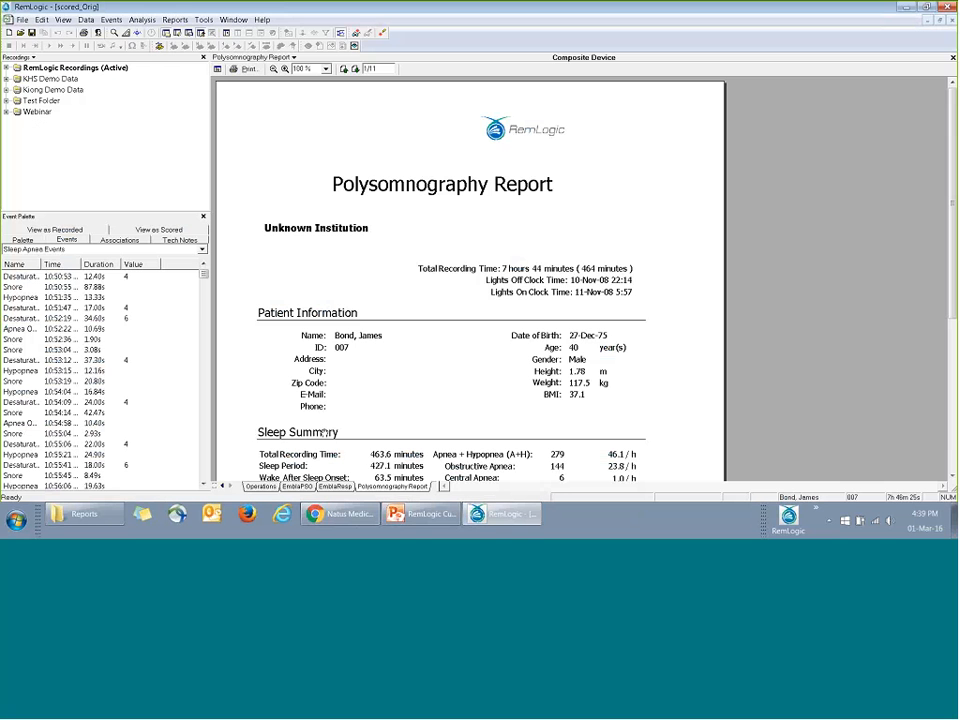
left_click(175, 19)
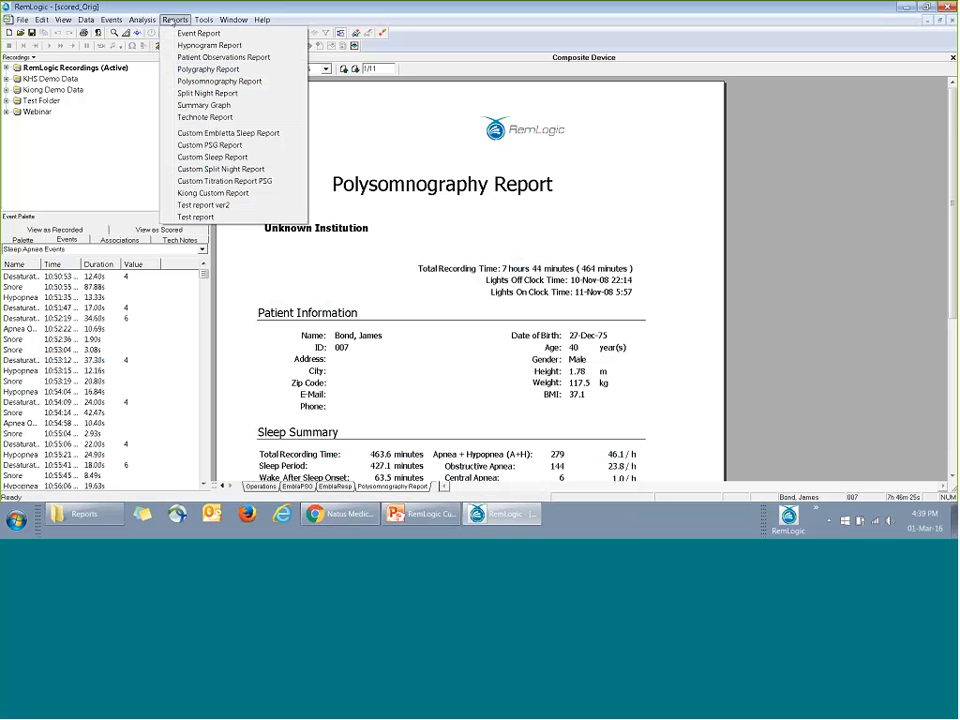
left_click(195, 204)
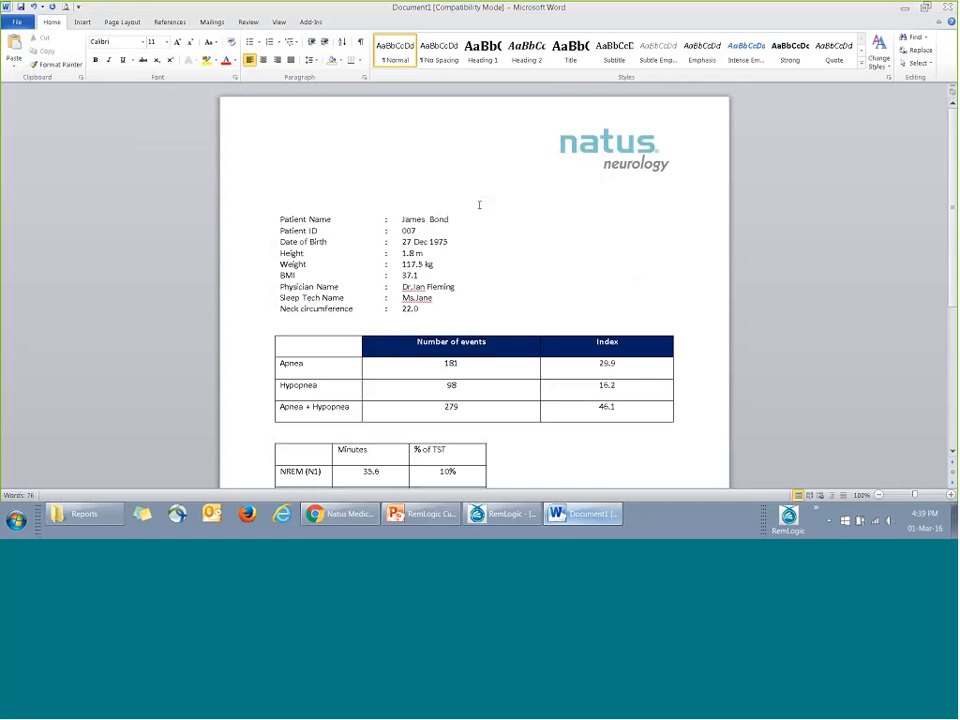
scroll(479, 204, "down", 3)
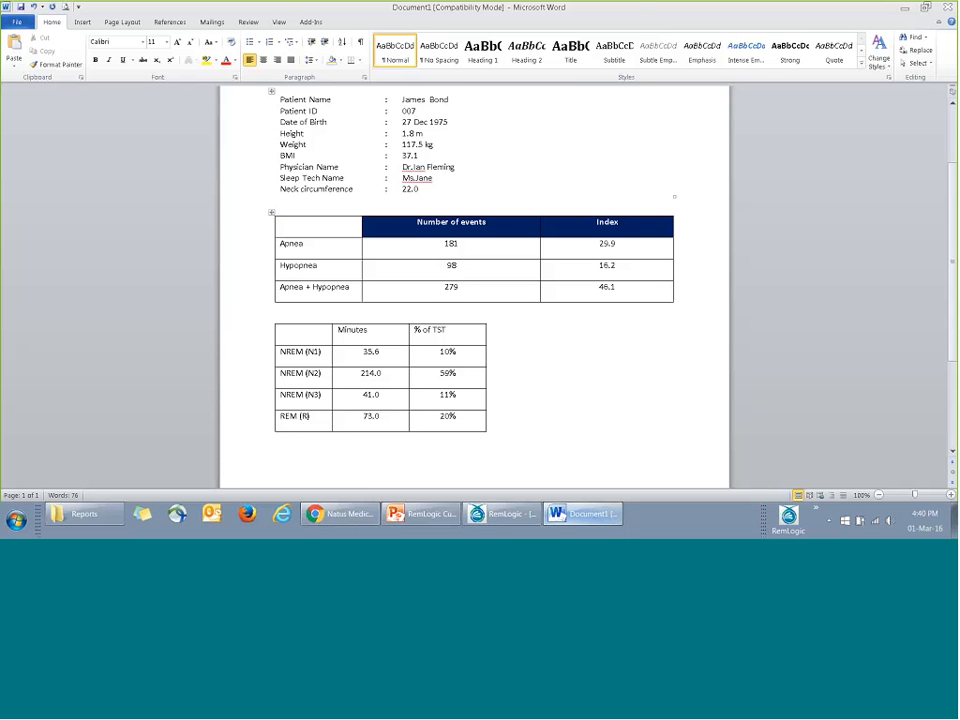
left_click(478, 225)
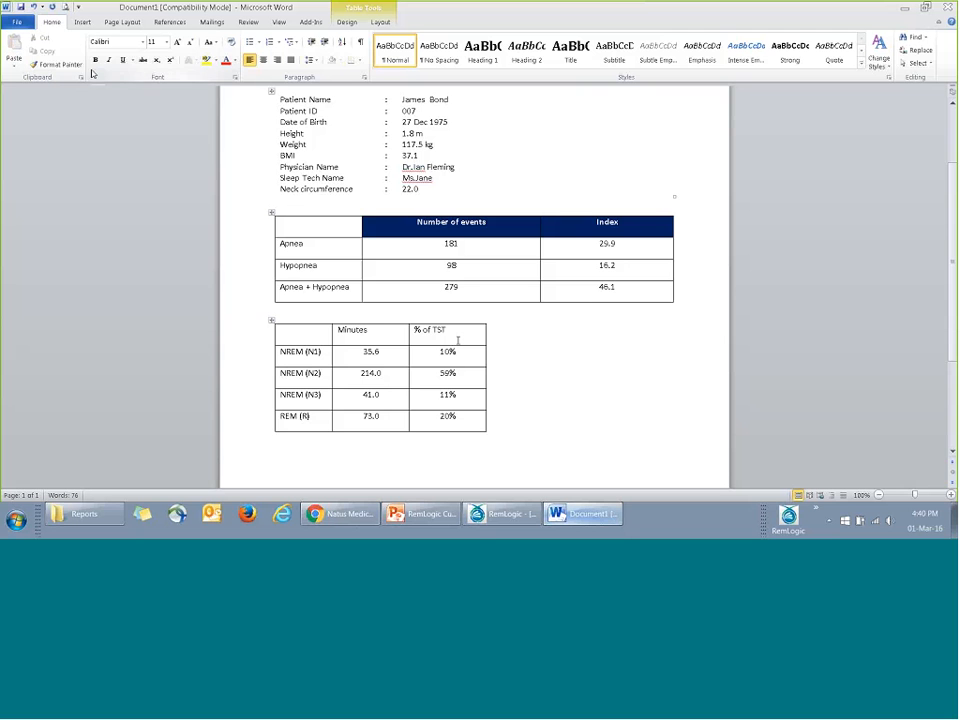
Step: Close the generated report and reopen the Test report ver2 template for editing
left_click(17, 20)
left_click(31, 89)
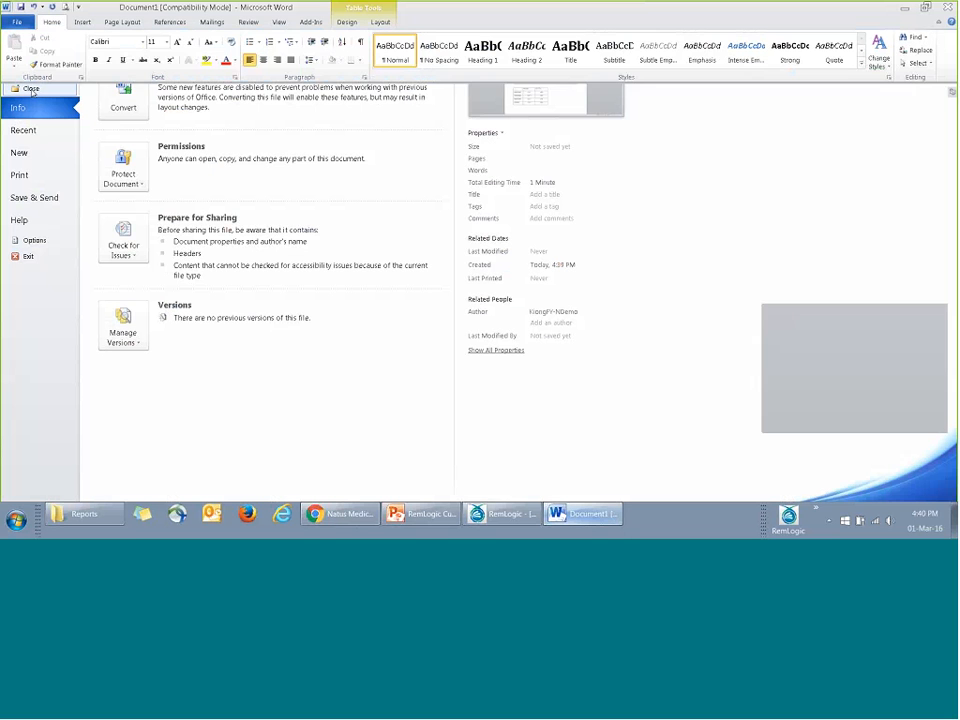
left_click(476, 271)
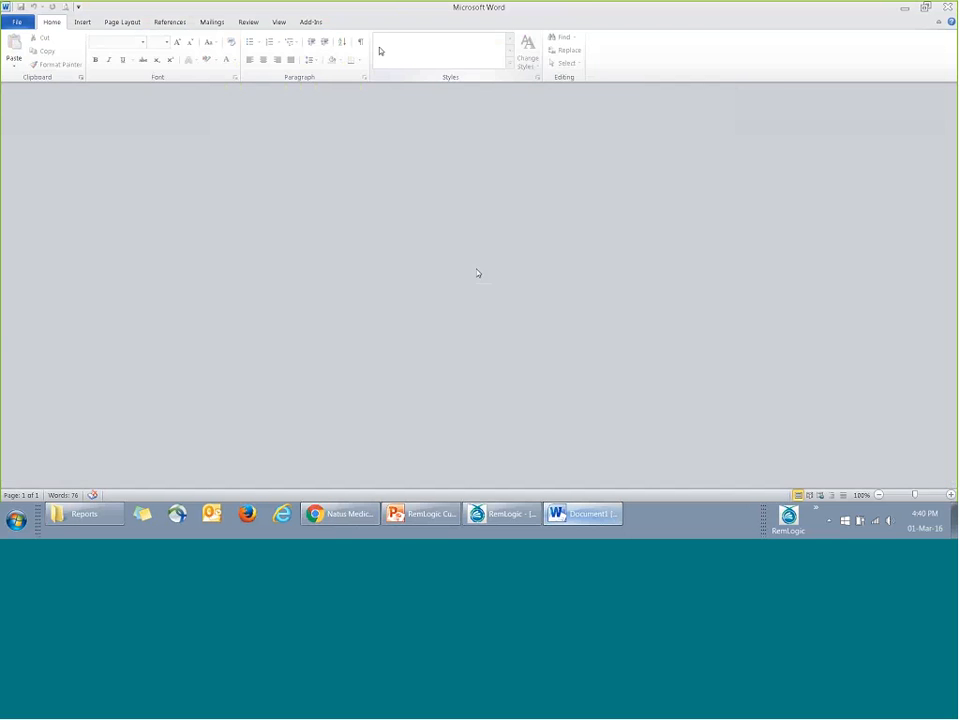
left_click(313, 21)
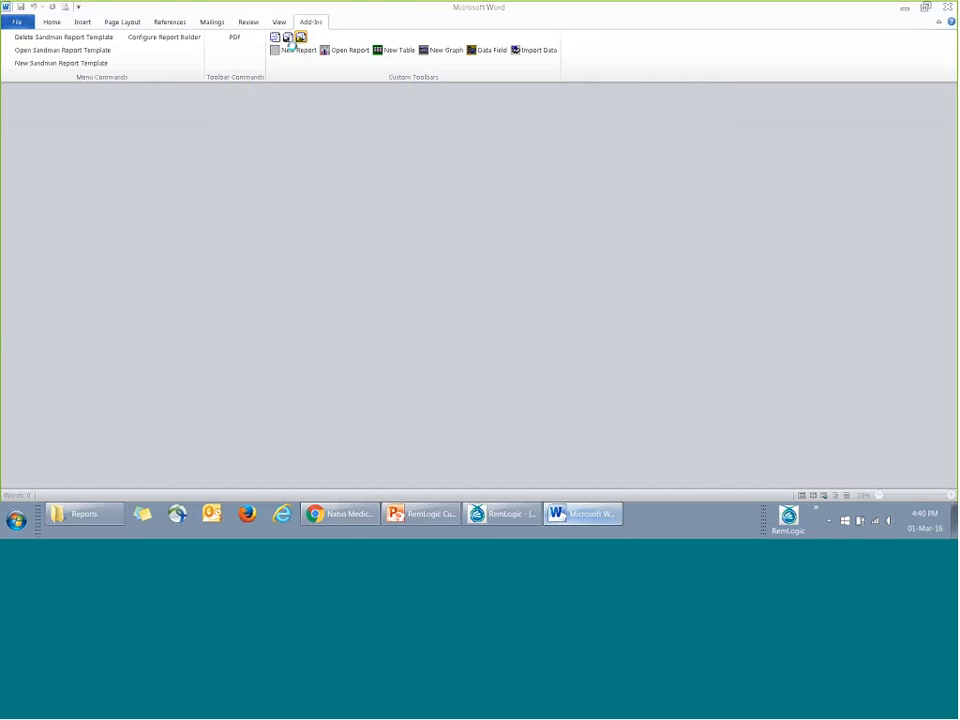
left_click(300, 37)
double_click(186, 169)
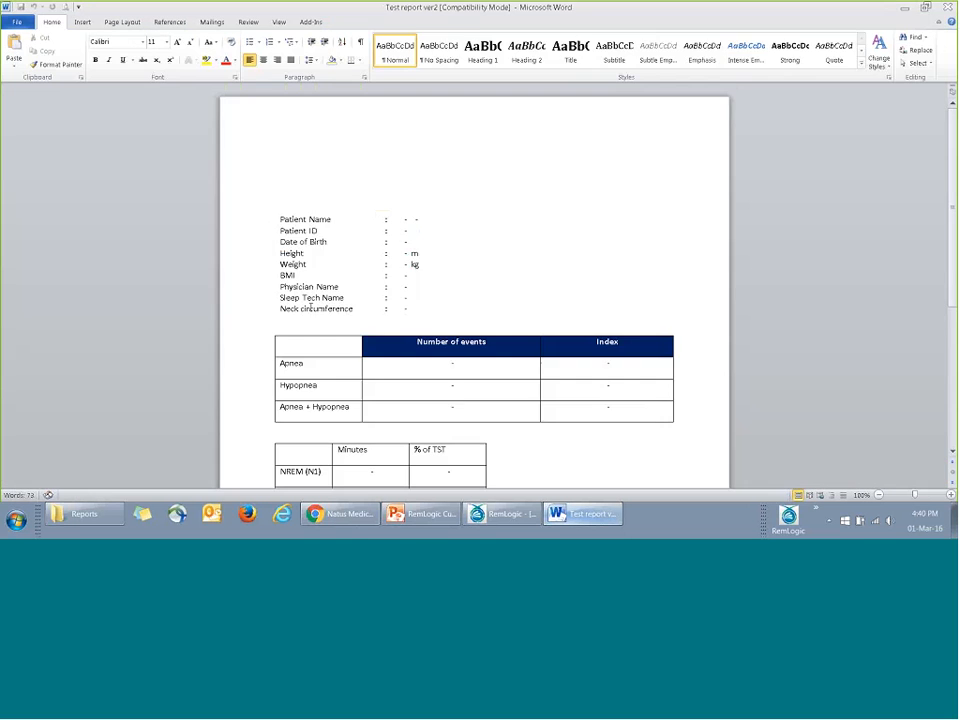
Step: Start a second page after the sleep stage table and show the Graphs list in the RemLogic statistics selector
scroll(336, 346, "down", 5)
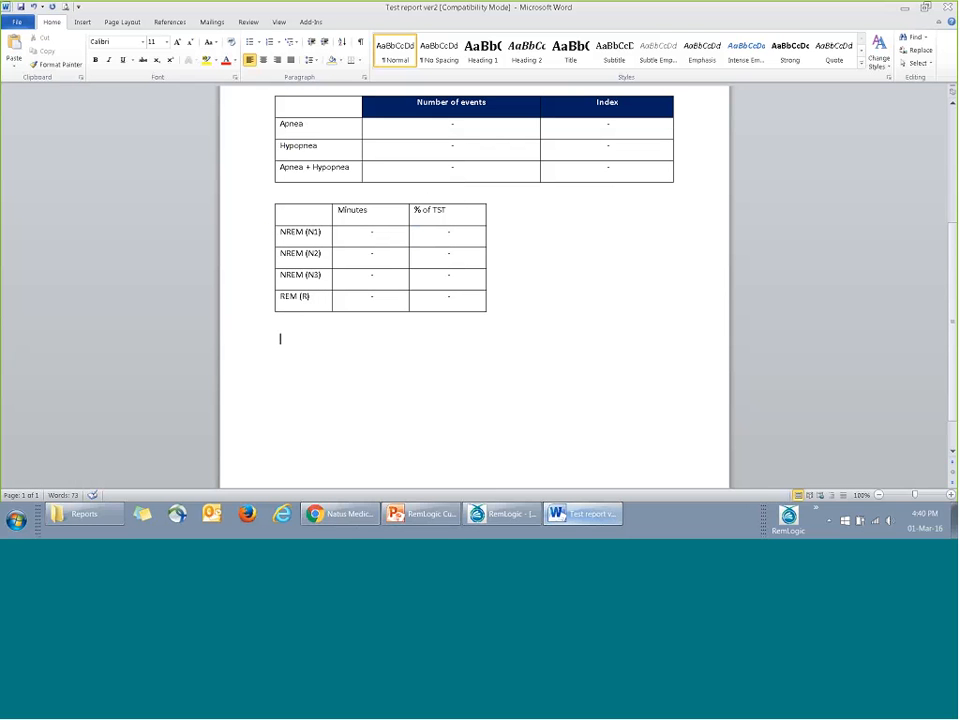
scroll(474, 290, "down", 3)
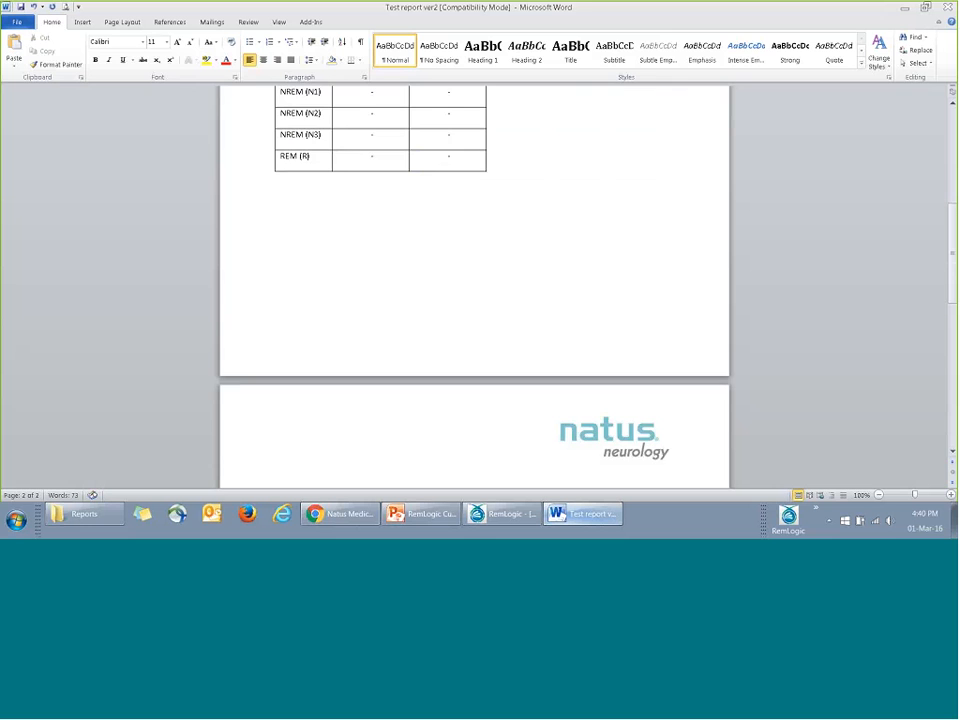
left_click(312, 22)
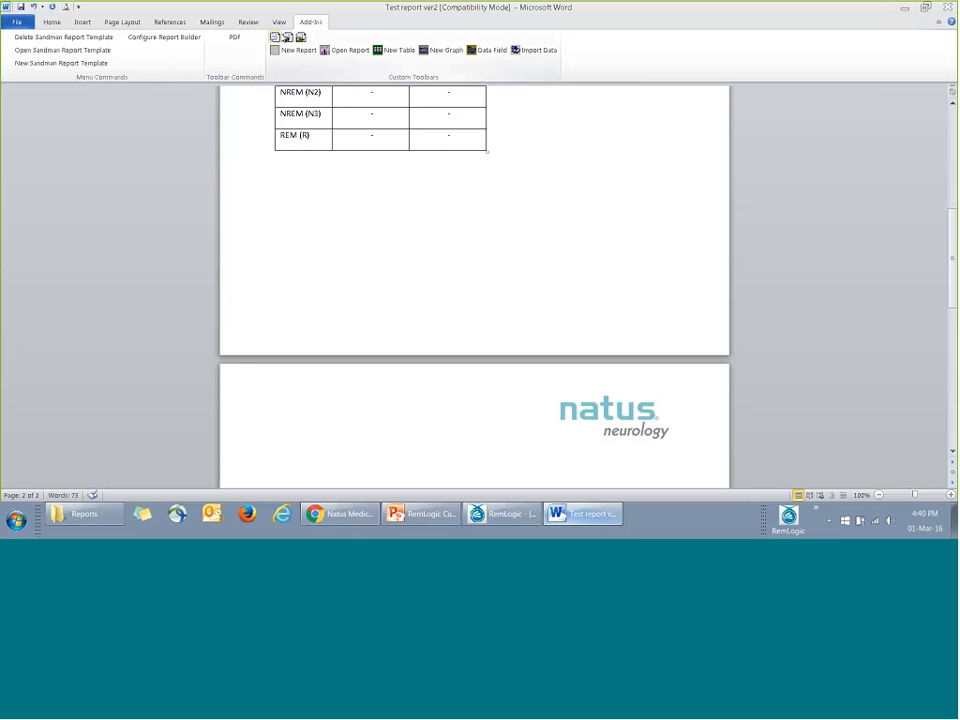
left_click(275, 37)
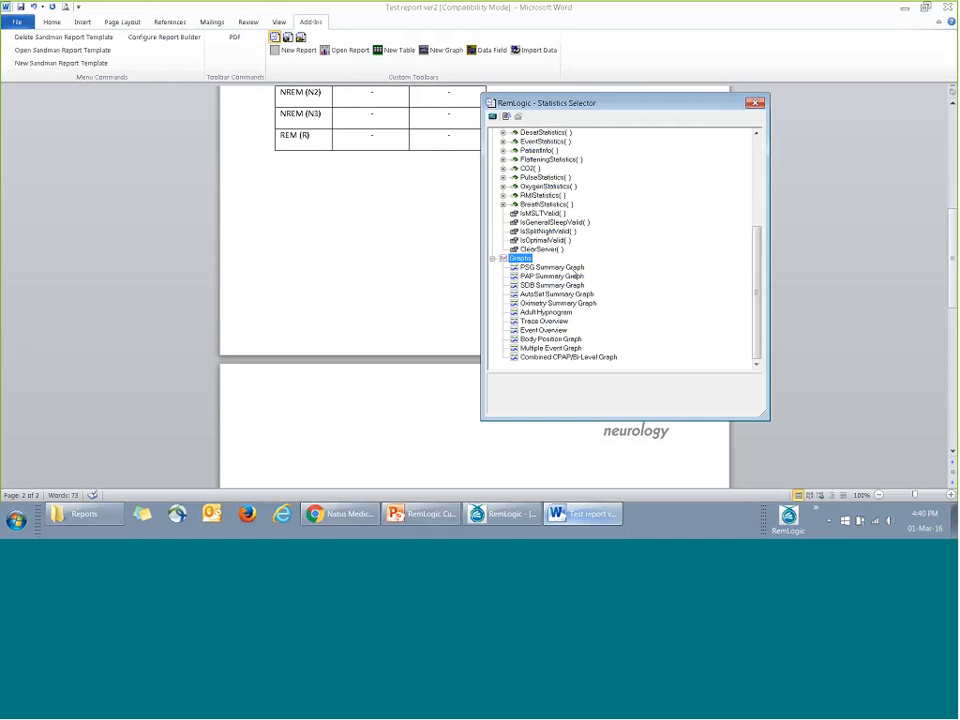
Step: Insert a PSG Summary Graph on the second page and close the statistics selector
left_click(579, 268)
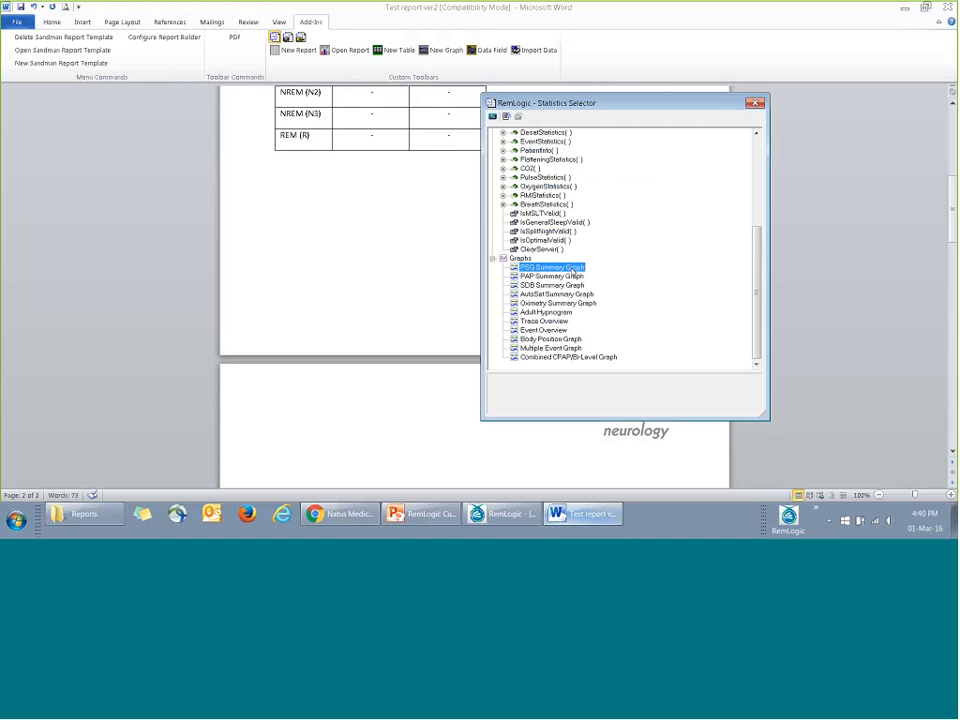
left_click(315, 439)
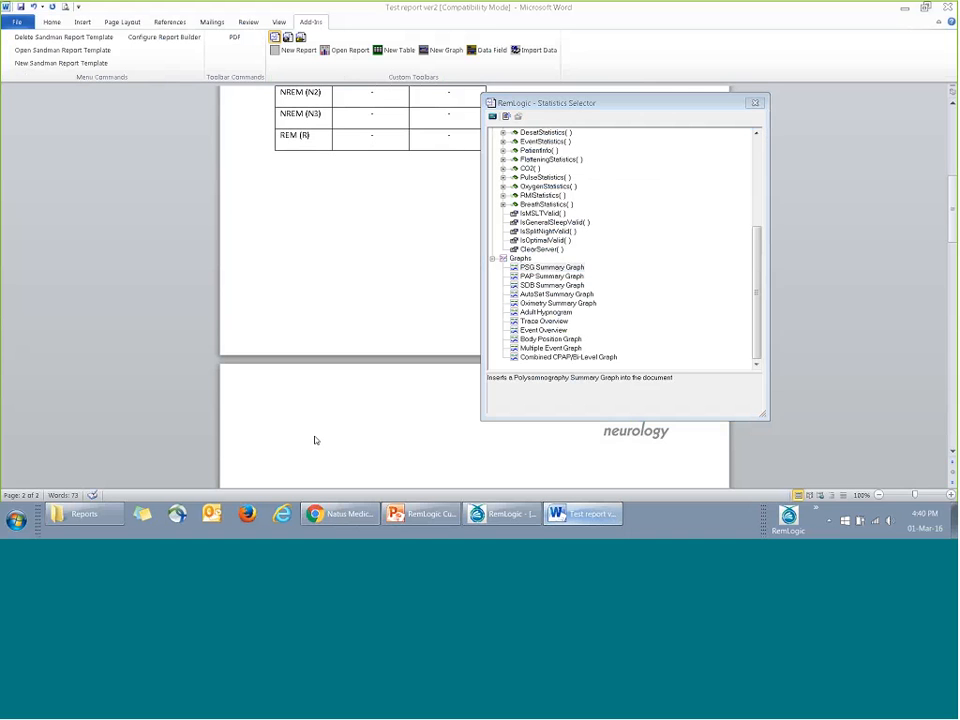
left_click(560, 269)
left_click(311, 432)
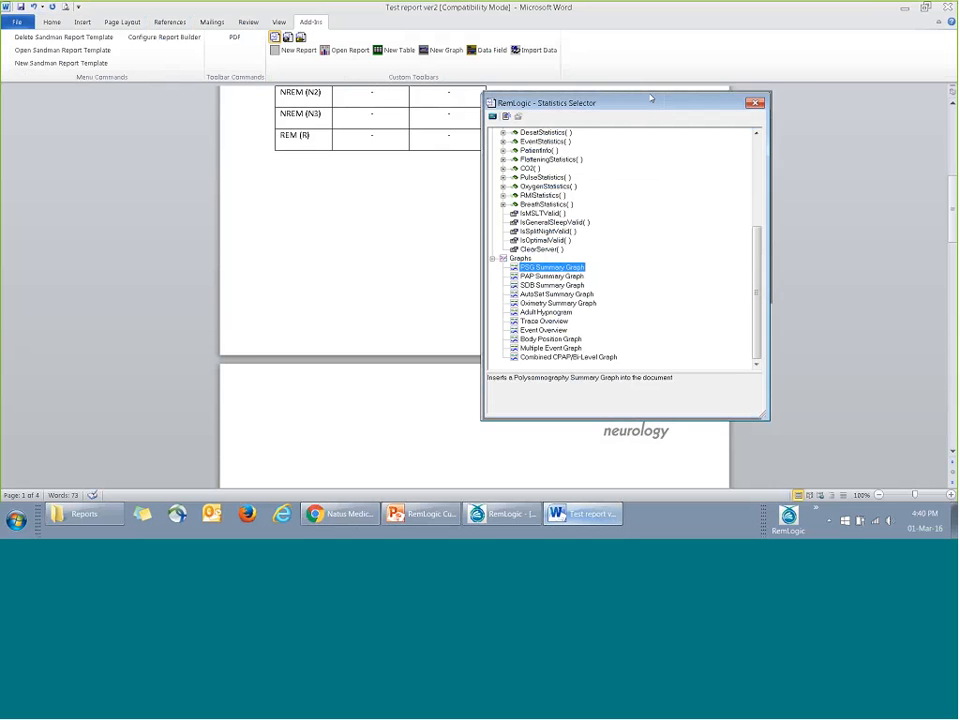
left_click_drag(630, 104, 675, 66)
left_click(356, 400)
scroll(360, 358, "down", 3)
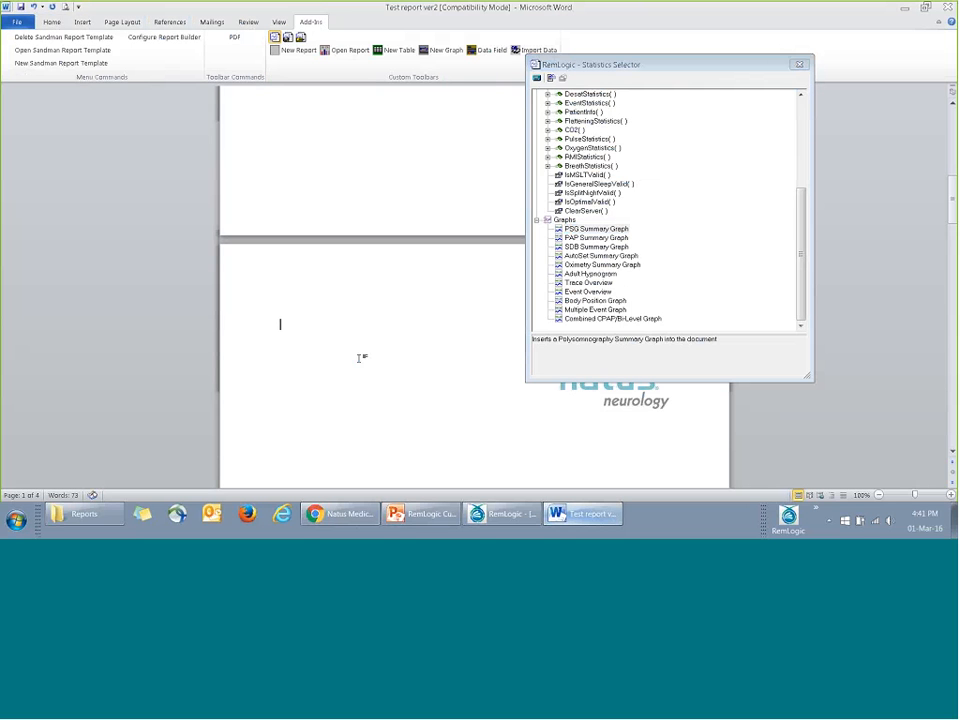
double_click(580, 229)
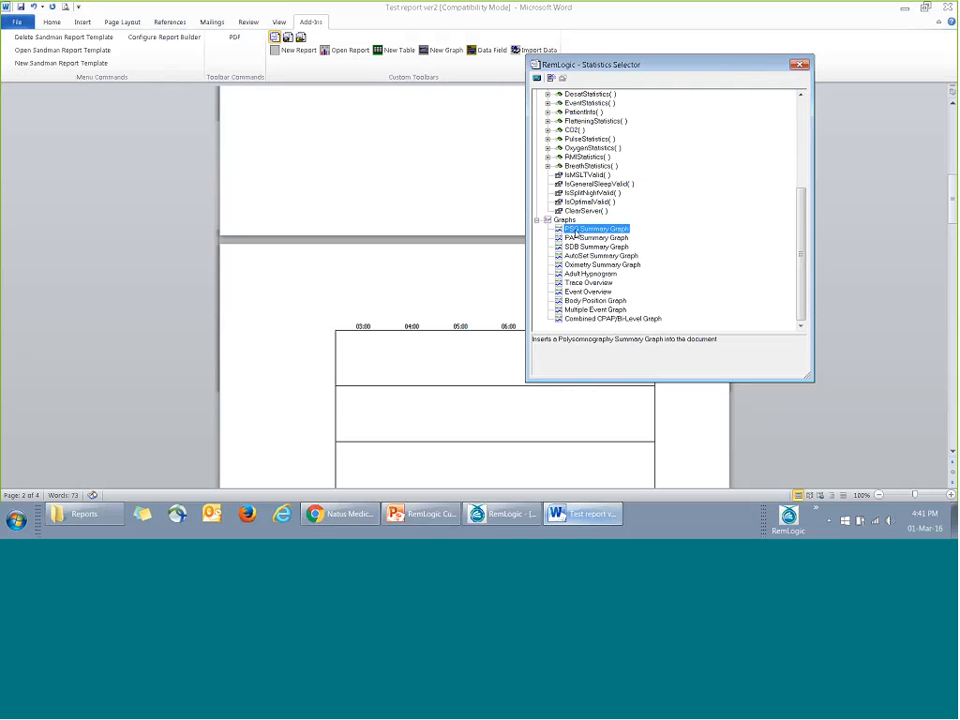
left_click(451, 326)
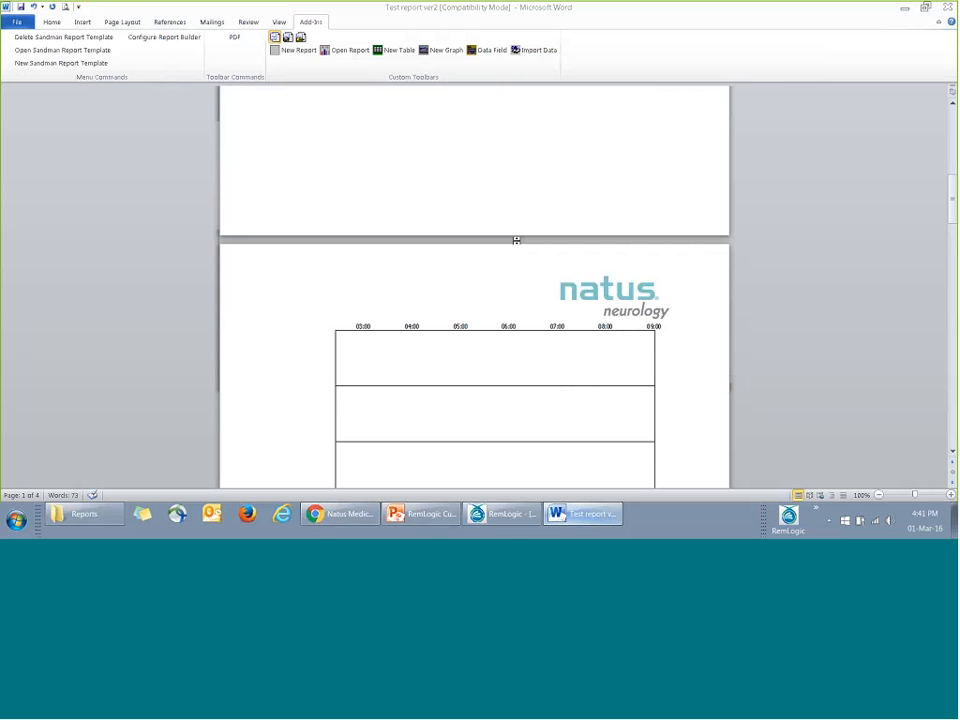
Step: Add a new line after the PSG Summary Graph
scroll(671, 383, "down", 5)
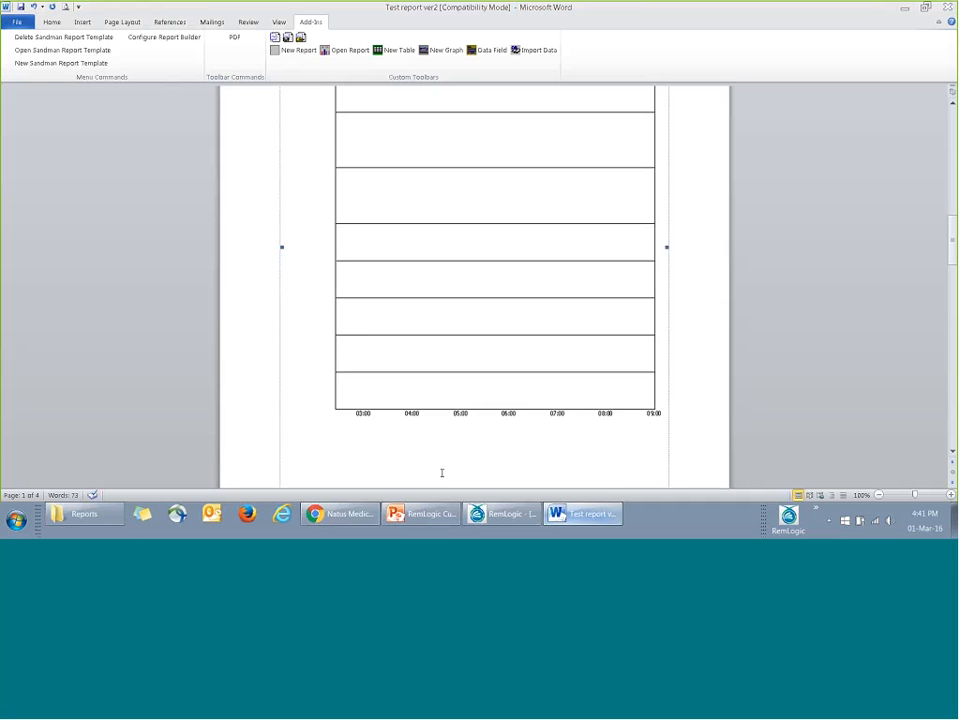
left_click(671, 407)
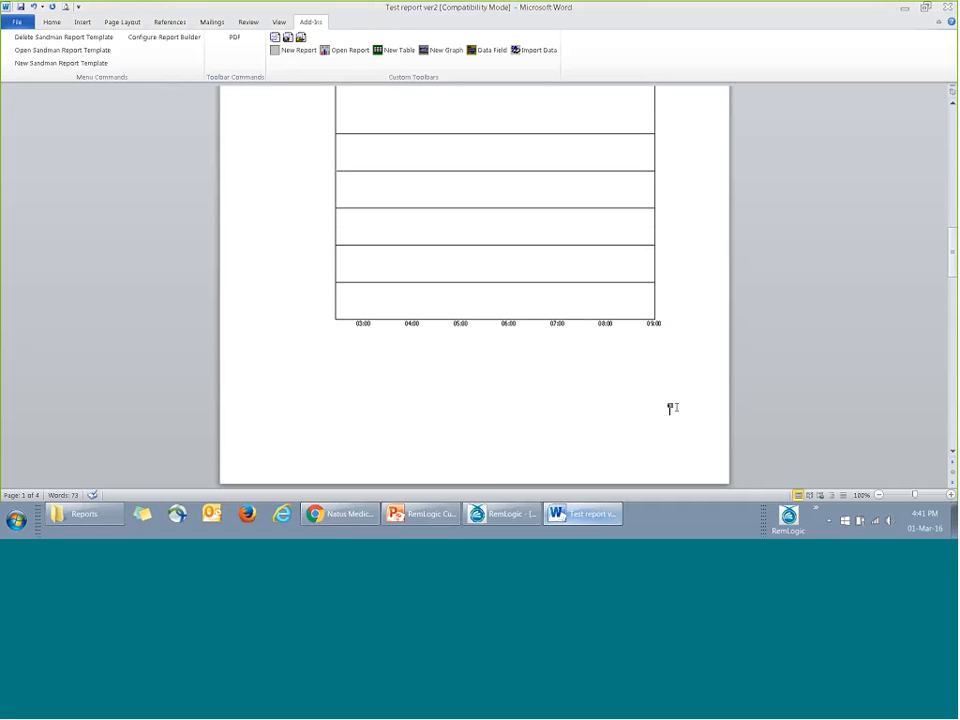
key("Return")
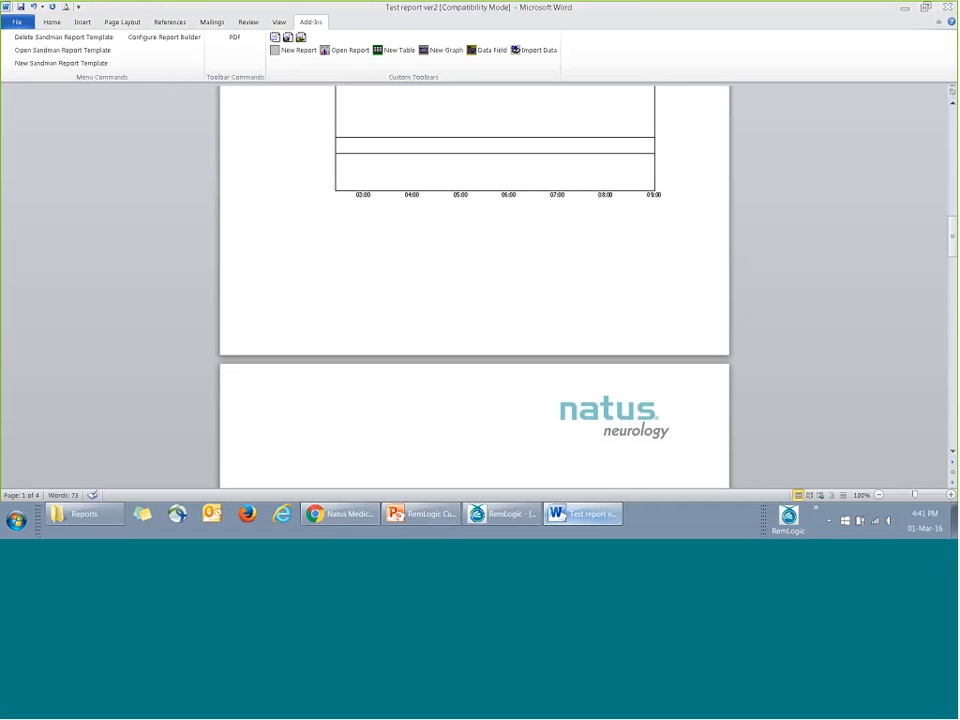
Step: Start a Trace Overview graph on the third page using the SpO2 (SpO2.Averaged-Probe) signal type
scroll(676, 407, "down", 2)
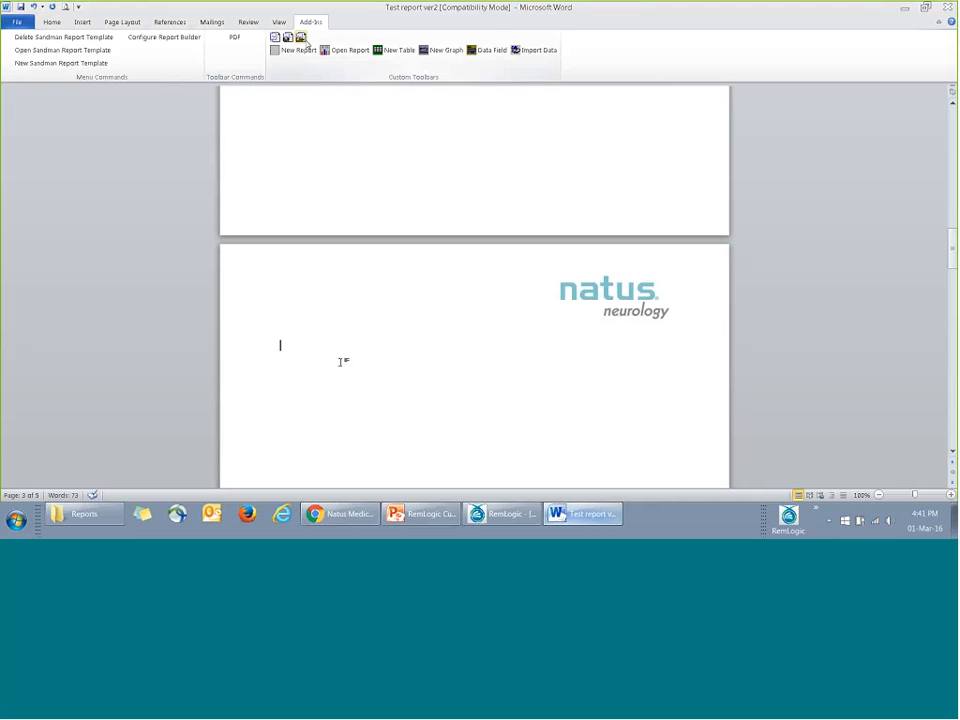
left_click(274, 37)
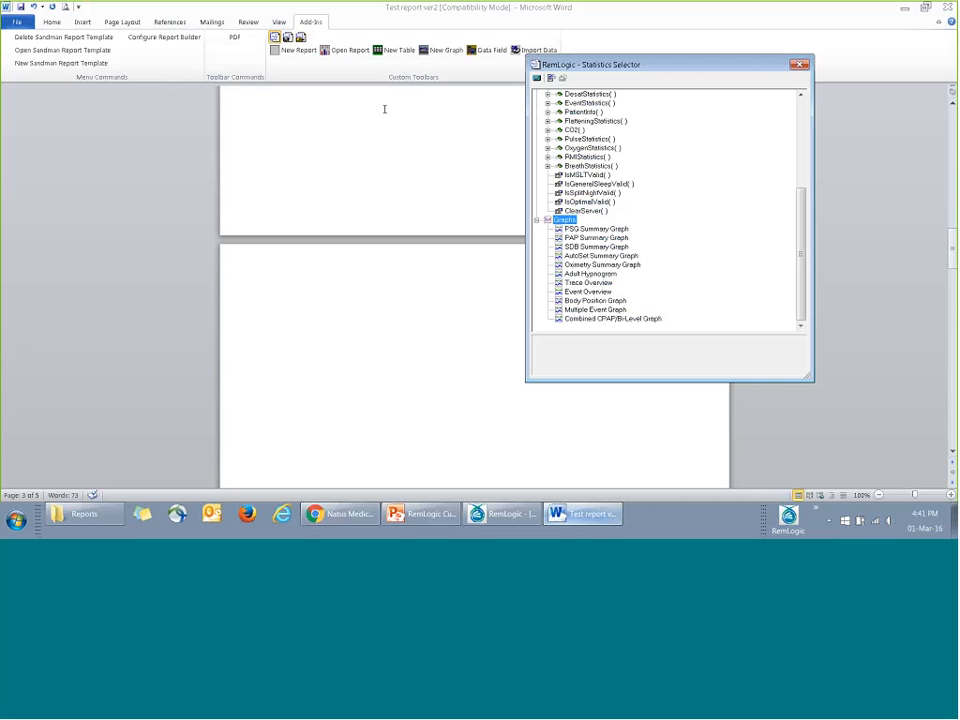
left_click(600, 283)
double_click(602, 285)
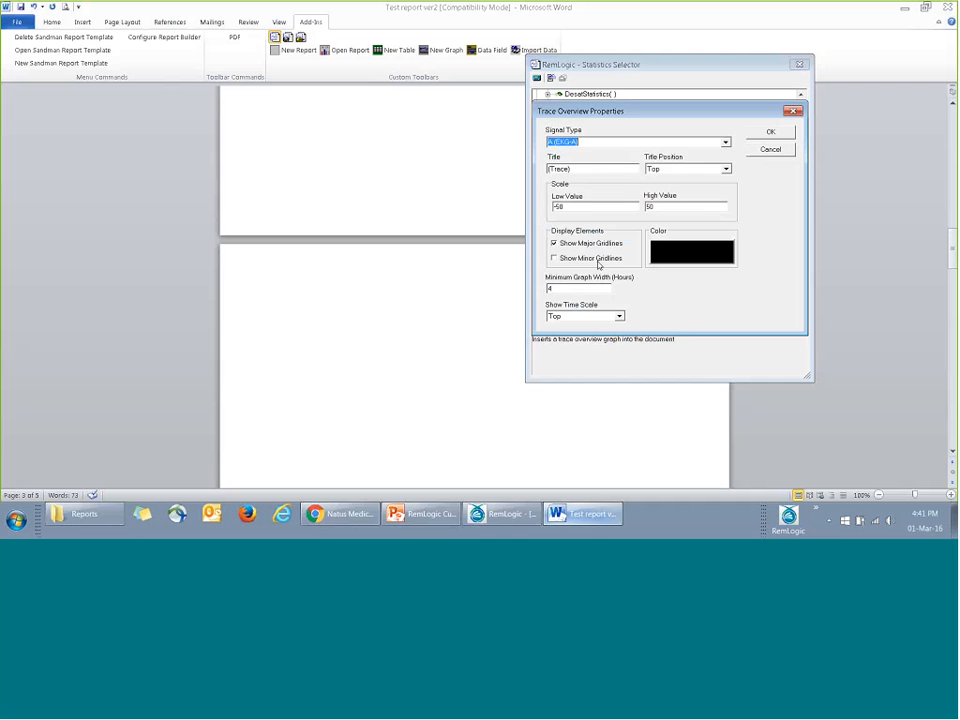
left_click(727, 145)
left_click_drag(727, 152, 727, 190)
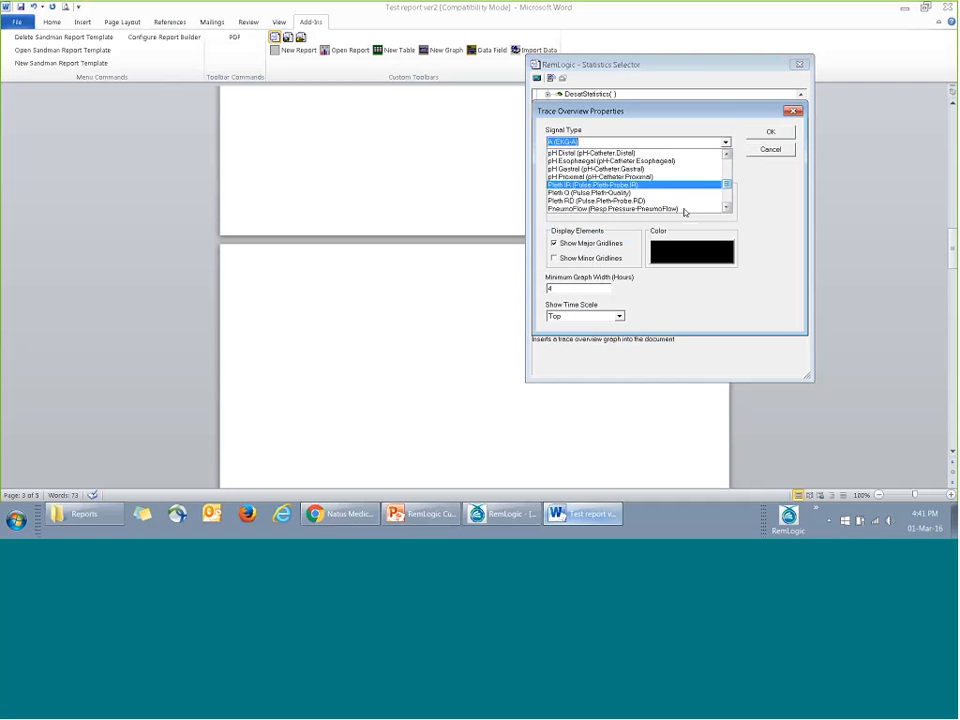
scroll(684, 210, "down", 10)
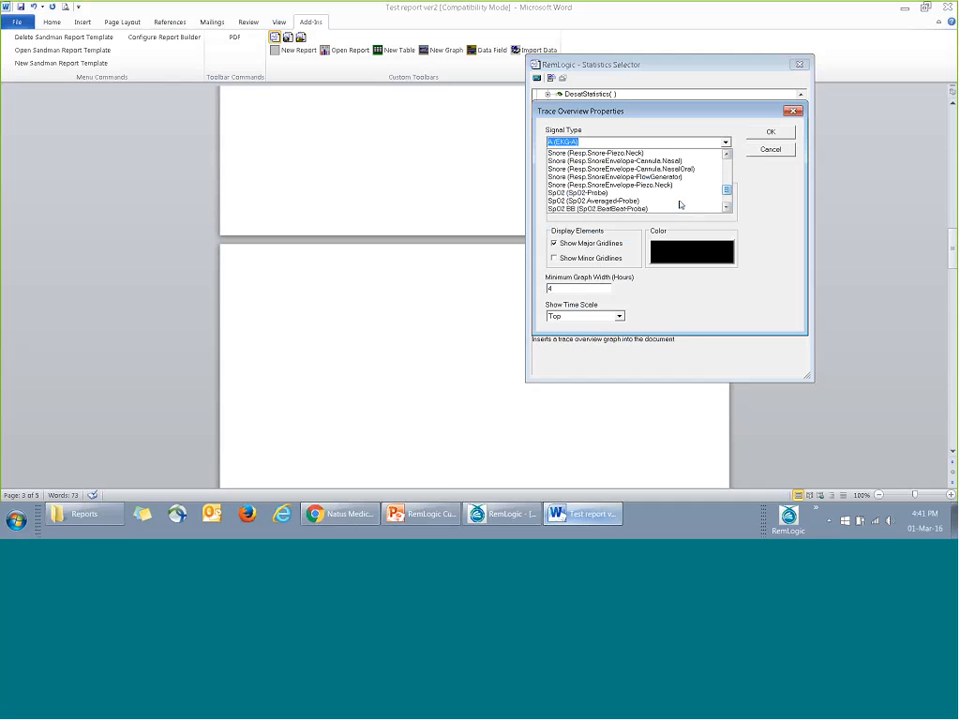
left_click(617, 182)
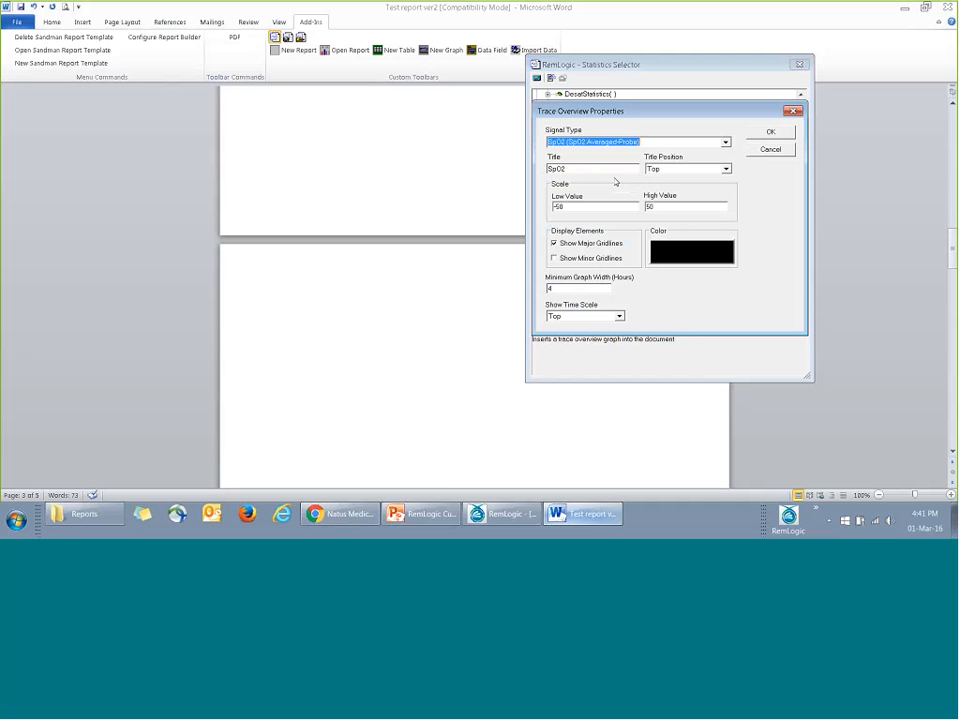
Step: Set the SpO2 trace's scale to a low value of 0 and a high value of 100, with the title position Left
type("0")
key("Tab")
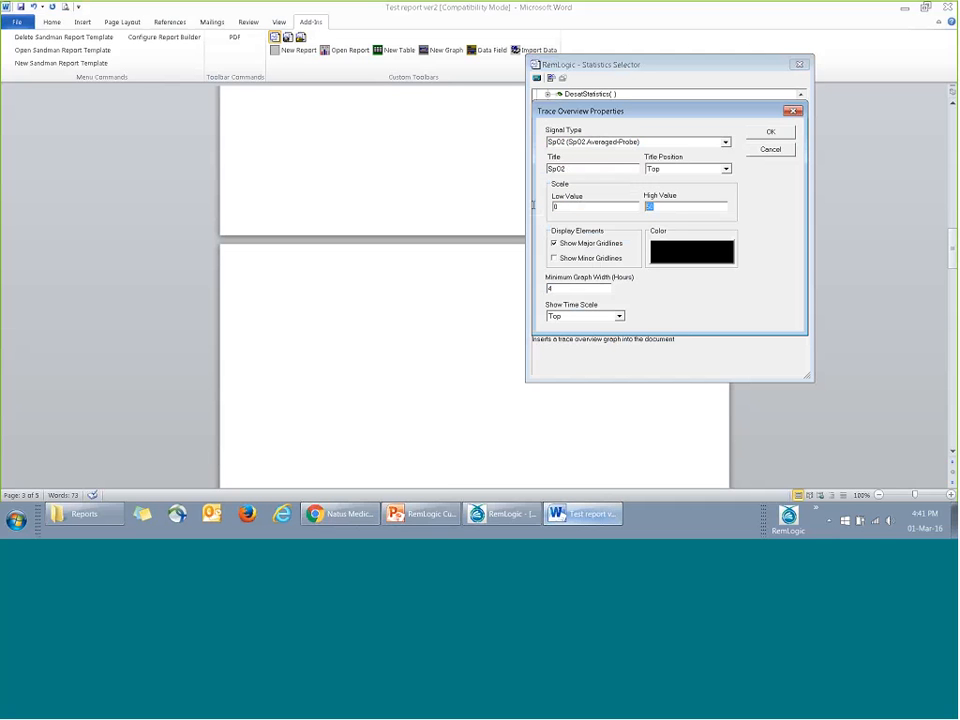
type("100")
left_click(726, 168)
left_click(702, 197)
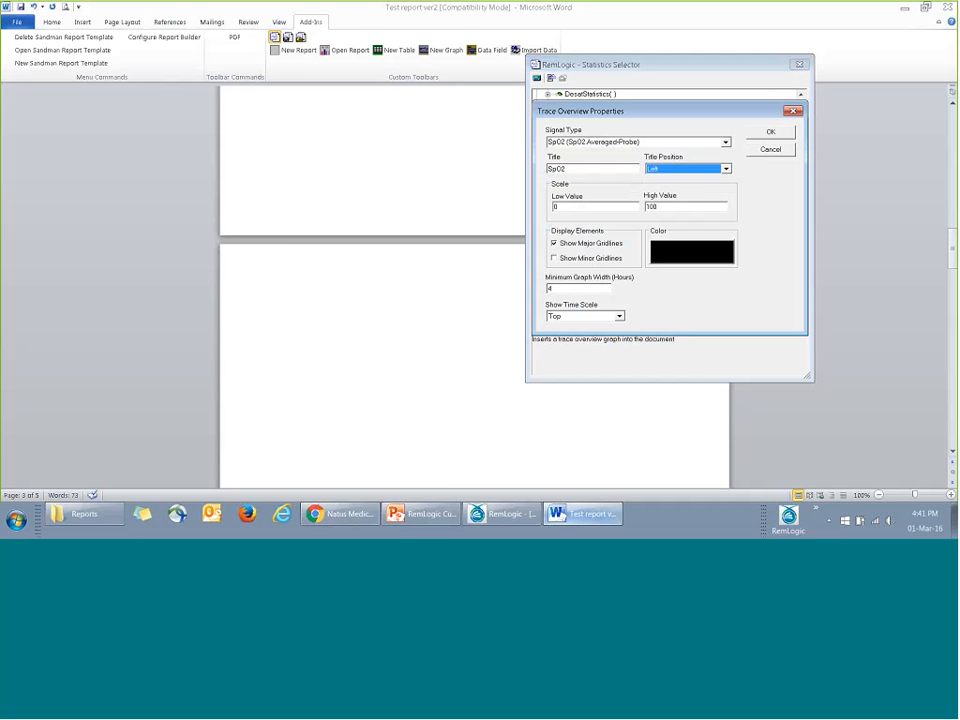
Step: Set the time scale to Bottom and the minimum graph width to 8 hours, and insert the SpO2 trace graph
left_click(590, 316)
left_click(558, 334)
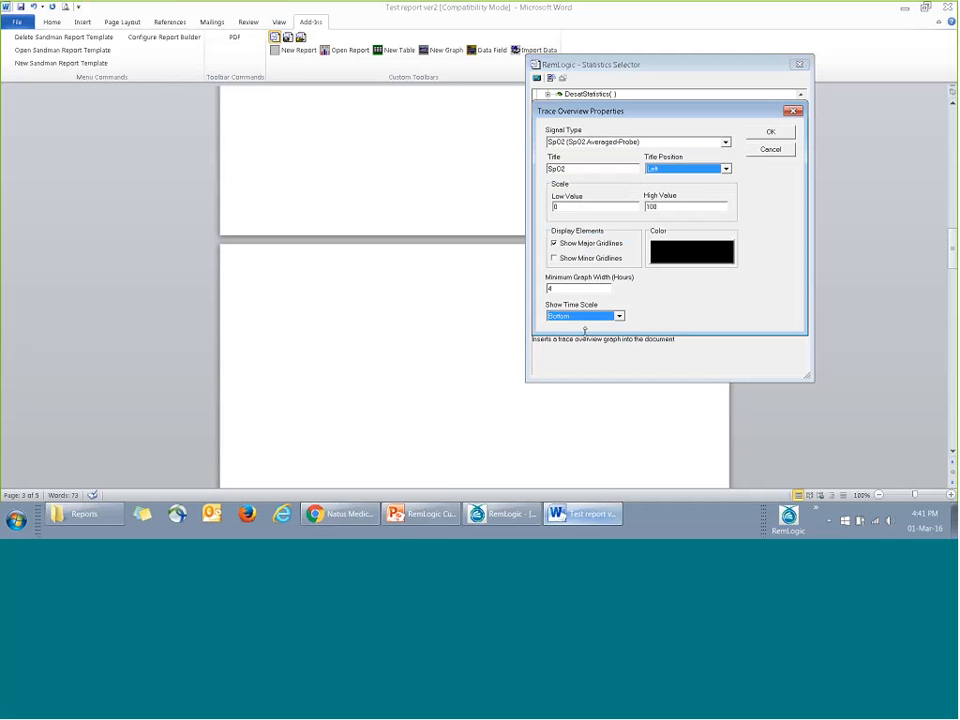
left_click(565, 288)
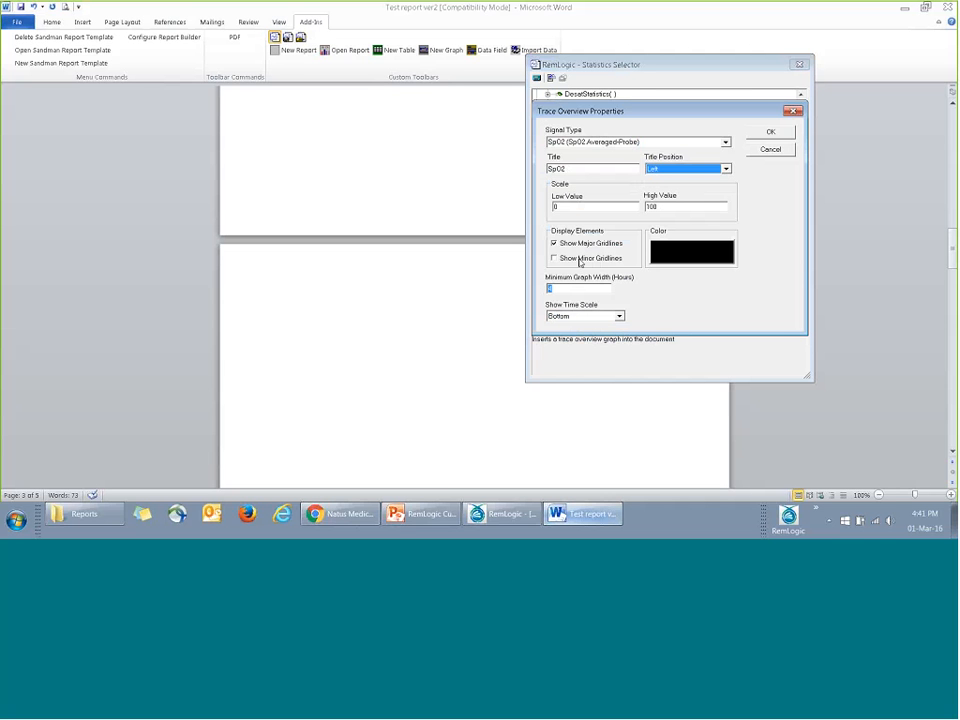
type("8")
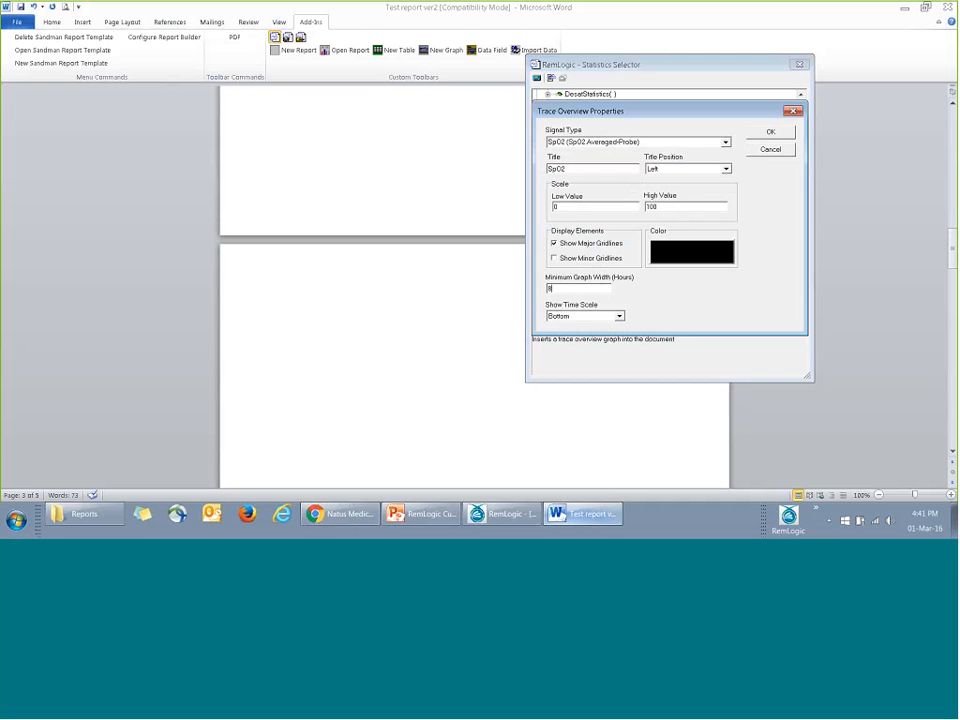
left_click(763, 135)
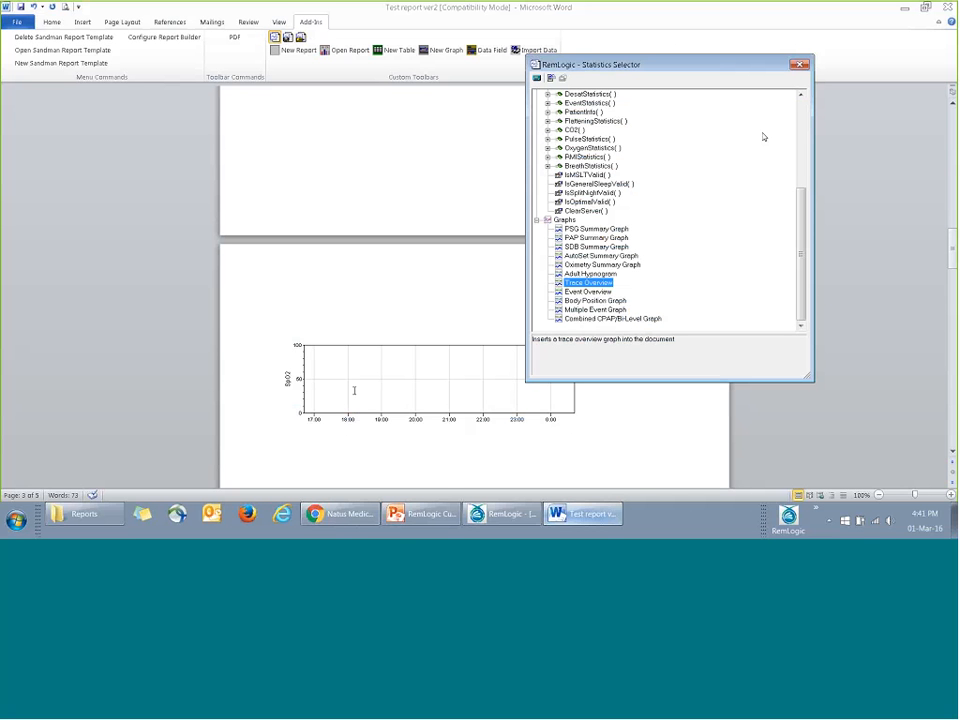
Step: Close the statistics selector and widen the SpO2 graph to about the full text width of the page
left_click(799, 66)
left_click(574, 373)
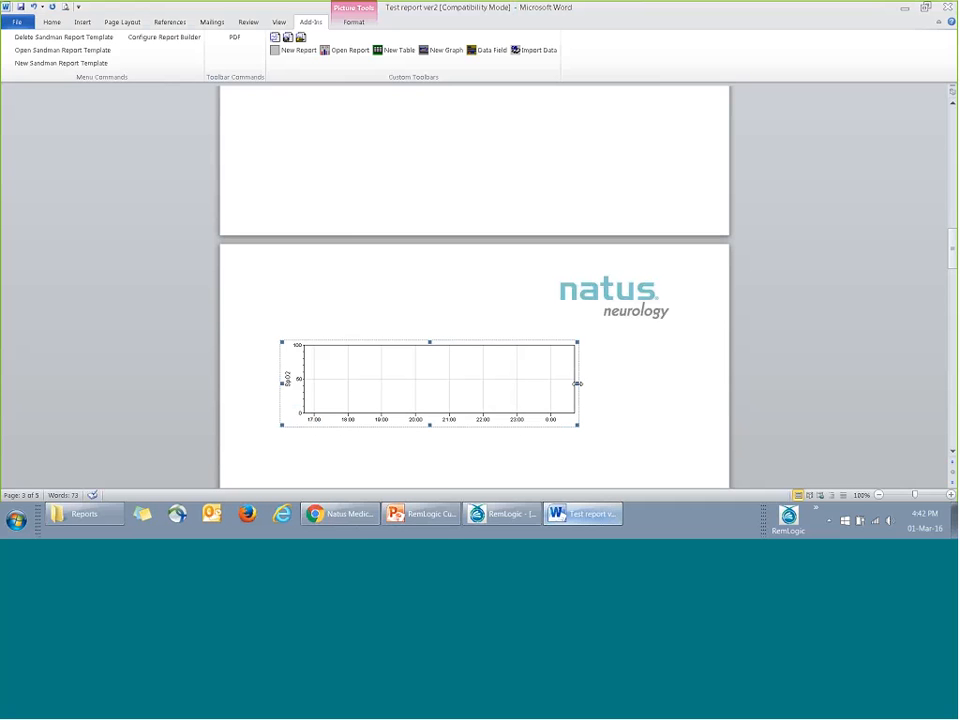
left_click_drag(577, 383, 656, 383)
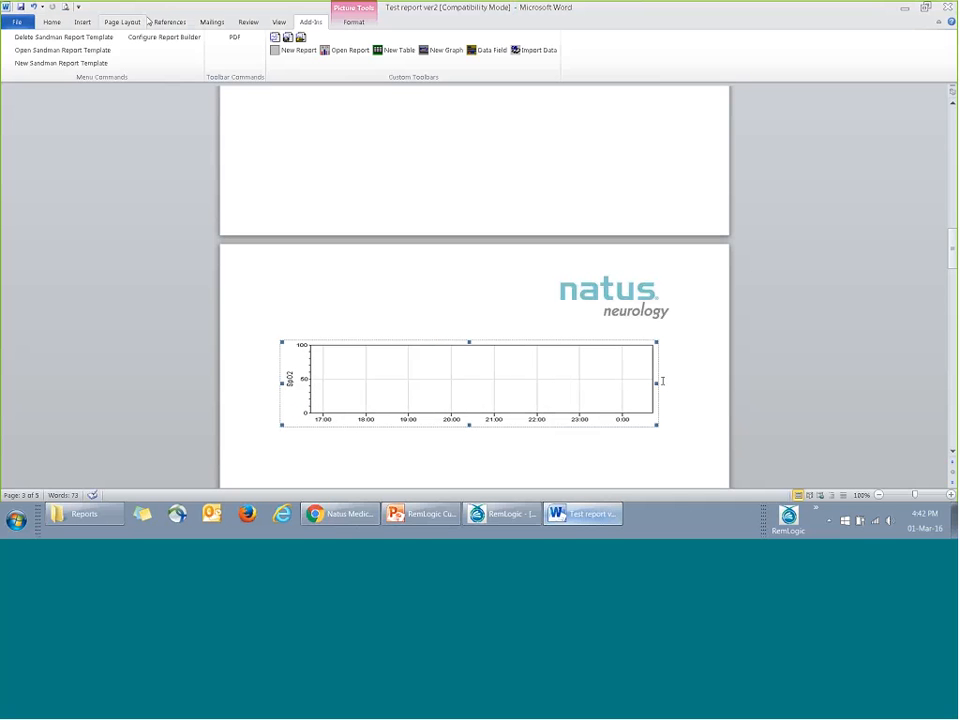
Step: Save the Test report ver2 template as a Word 97-2003 Template in the RemLogic Reports folder and close it
left_click(288, 37)
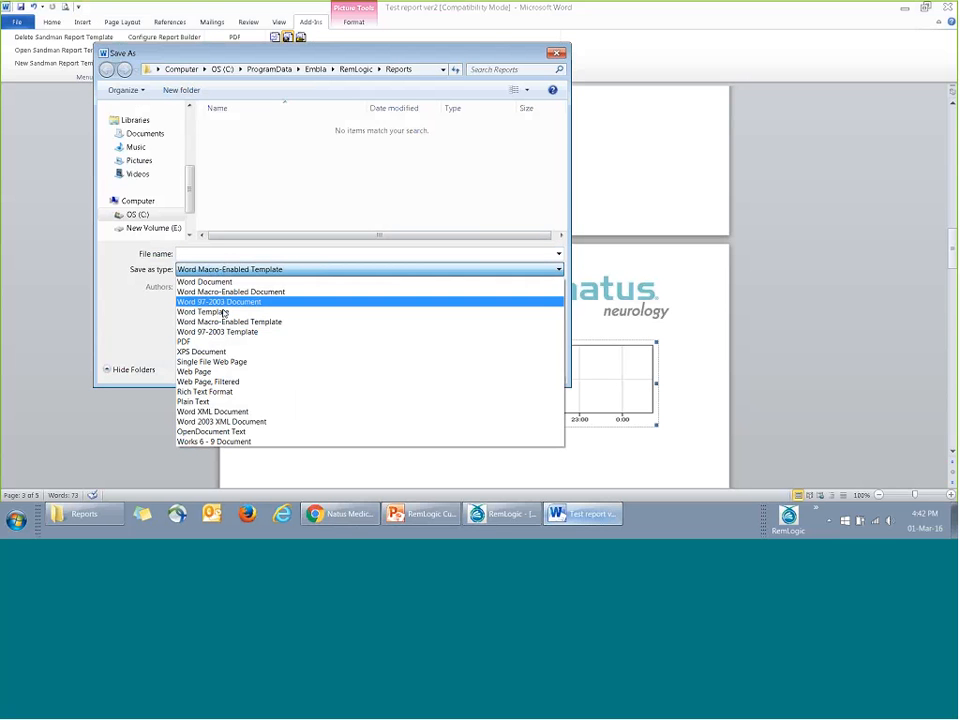
left_click(226, 332)
left_click(242, 211)
left_click(474, 337)
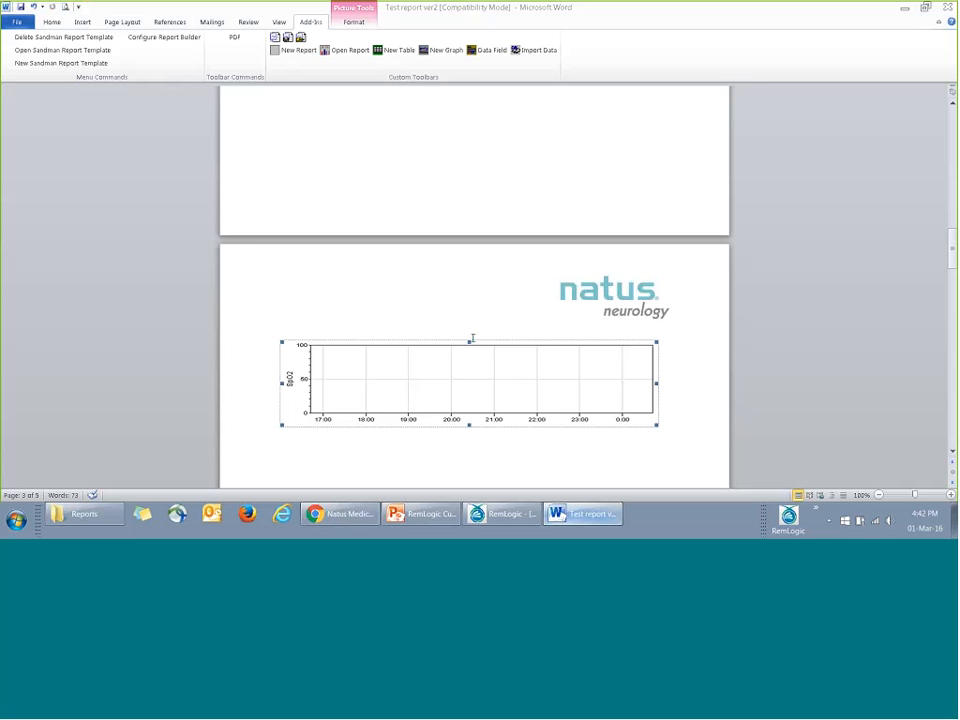
left_click(947, 7)
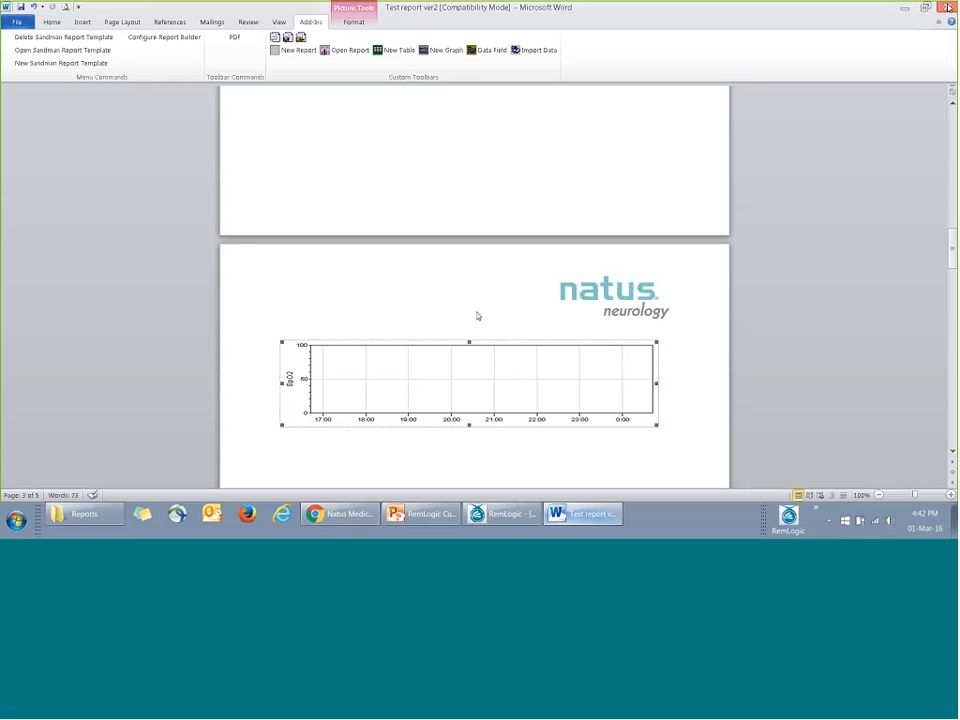
Step: Generate the Test report ver2 report from the scored recording in RemLogic and maximize the resulting document
left_click(174, 20)
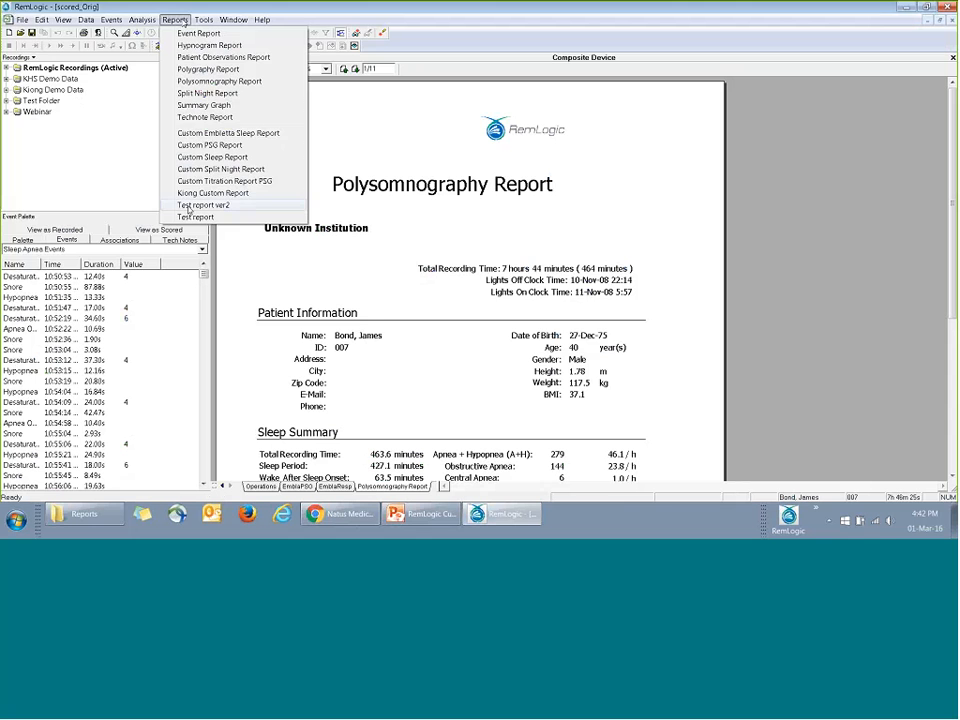
left_click(188, 206)
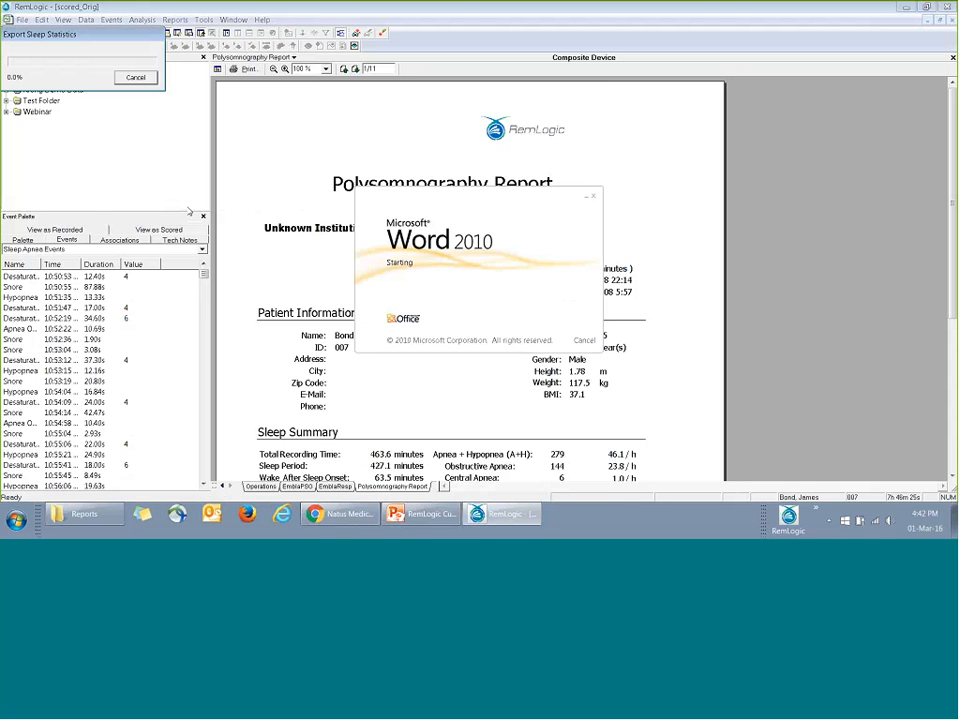
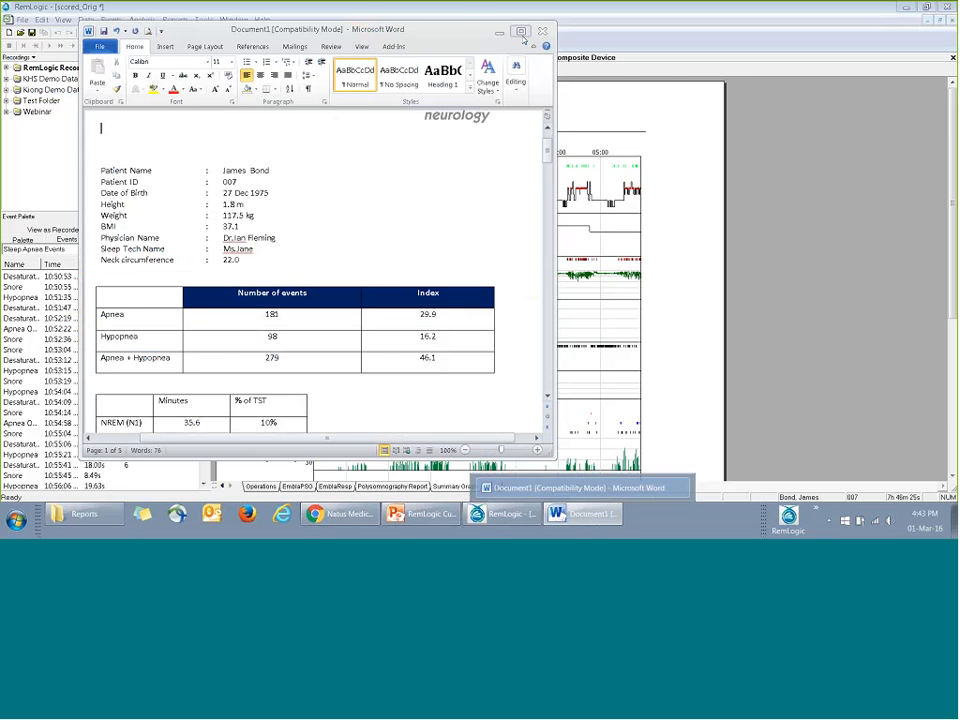
double_click(390, 28)
Step: Look through the generated report's tables, PSG summary graph and SpO2 trace graph
scroll(549, 226, "down", 15)
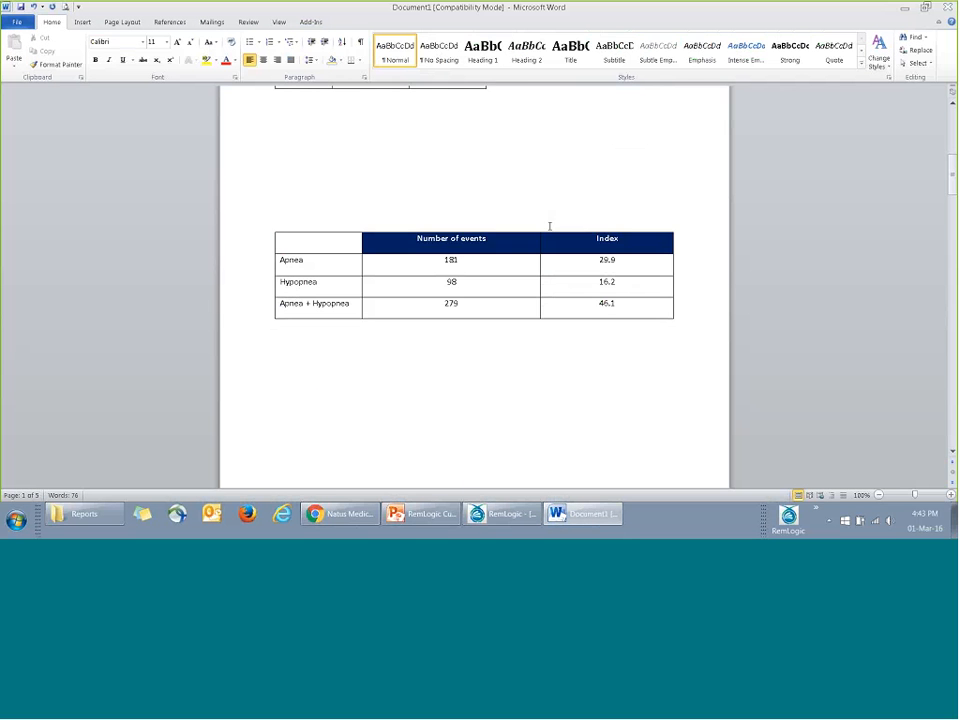
scroll(549, 226, "down", 3)
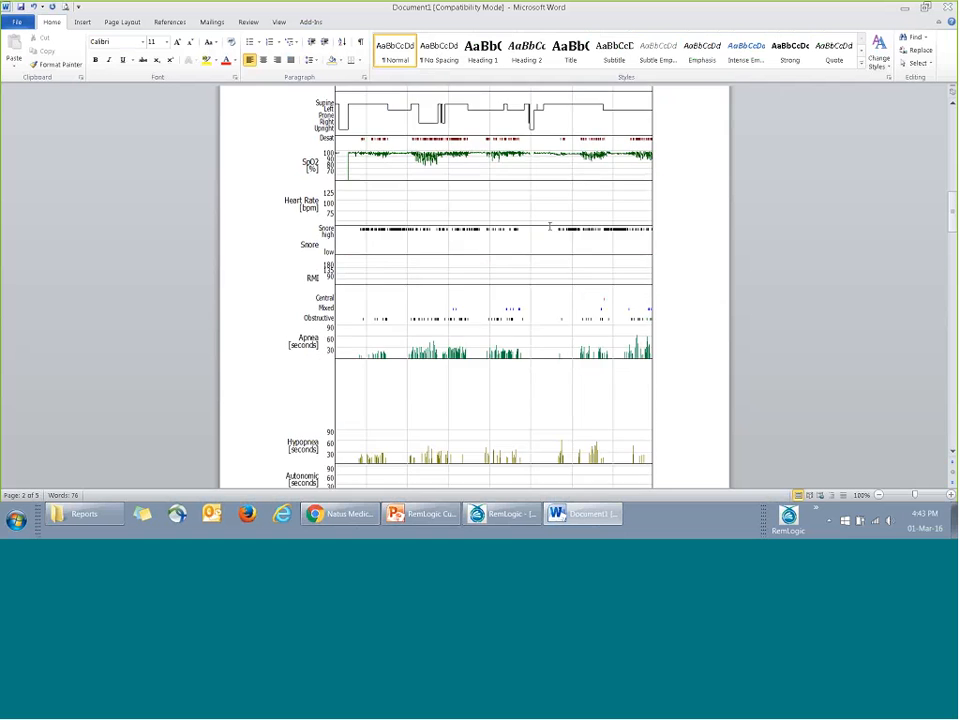
scroll(549, 226, "up", 2)
scroll(549, 226, "down", 6)
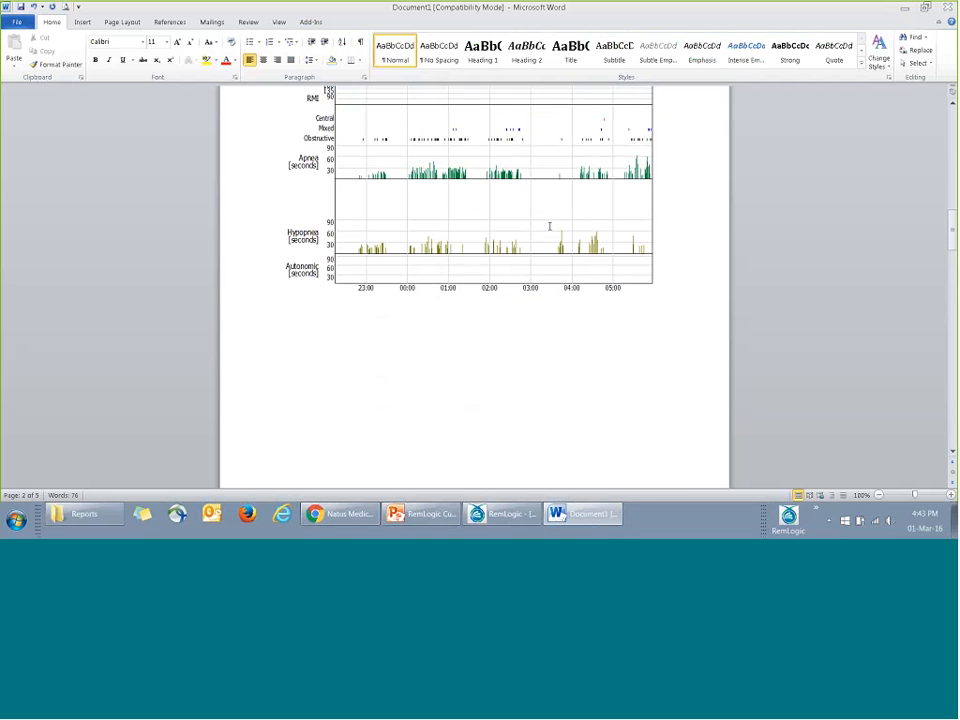
scroll(549, 226, "down", 10)
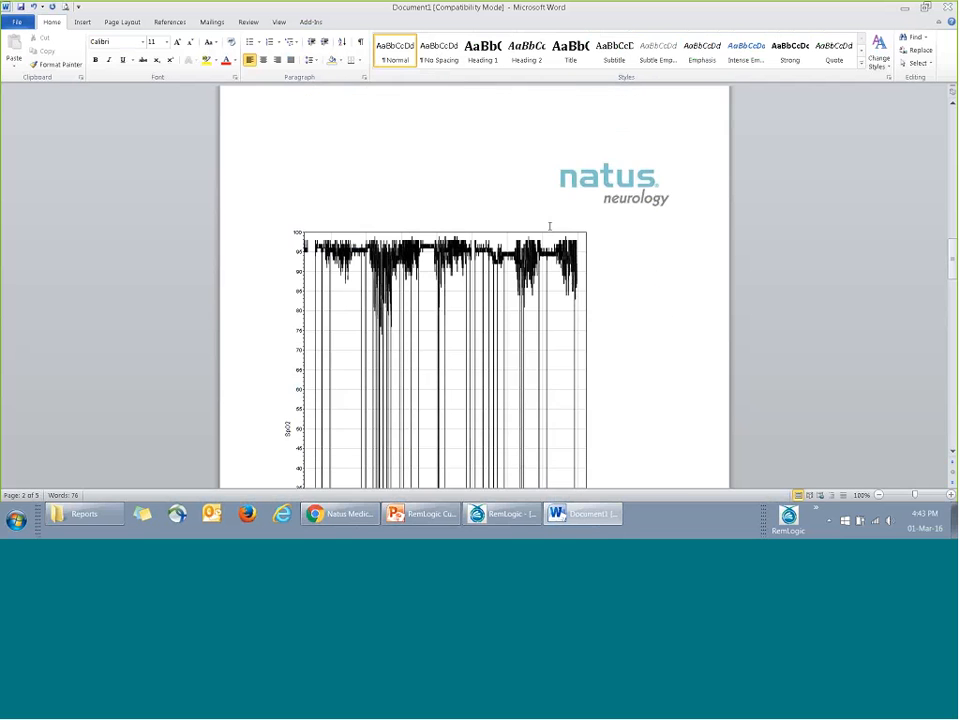
scroll(549, 226, "up", 2)
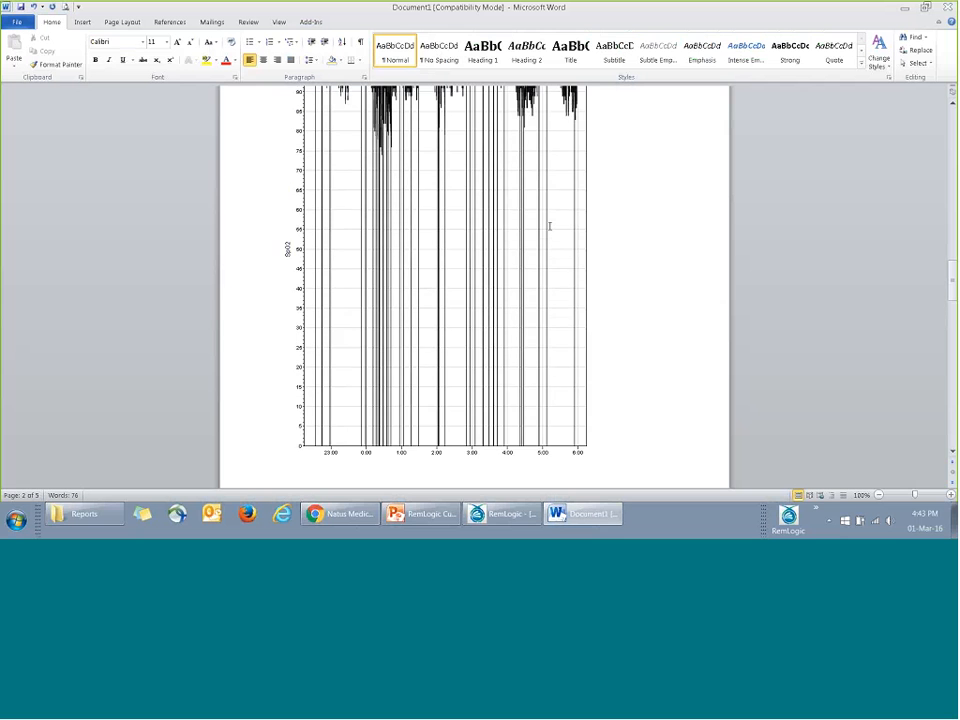
scroll(586, 329, "up", 2)
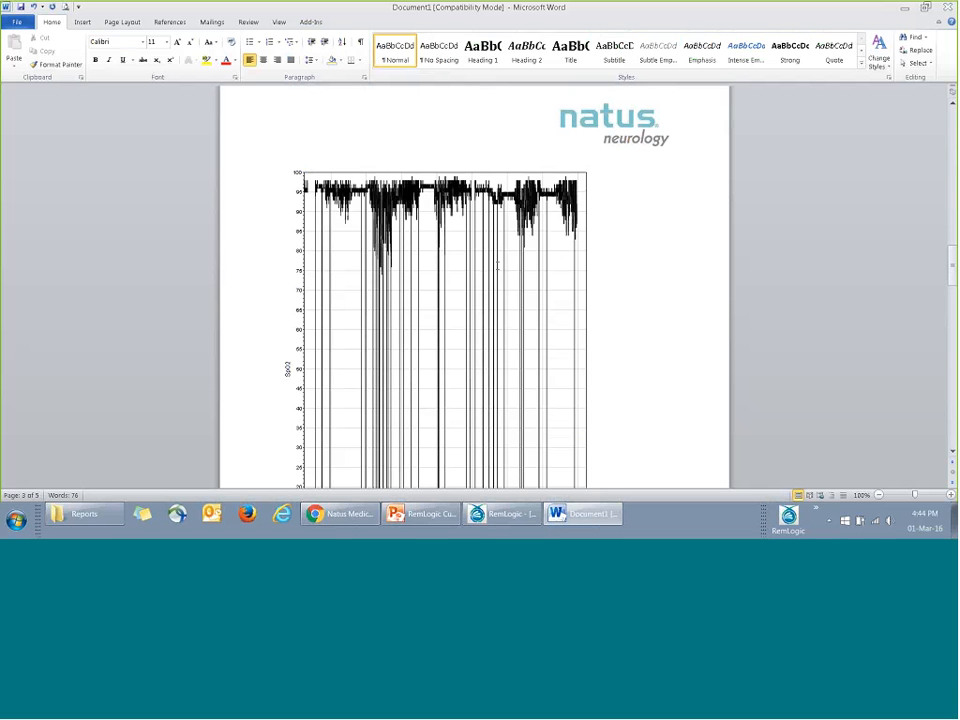
Step: Close the generated report without saving and reopen the Test report ver2 template
left_click(16, 22)
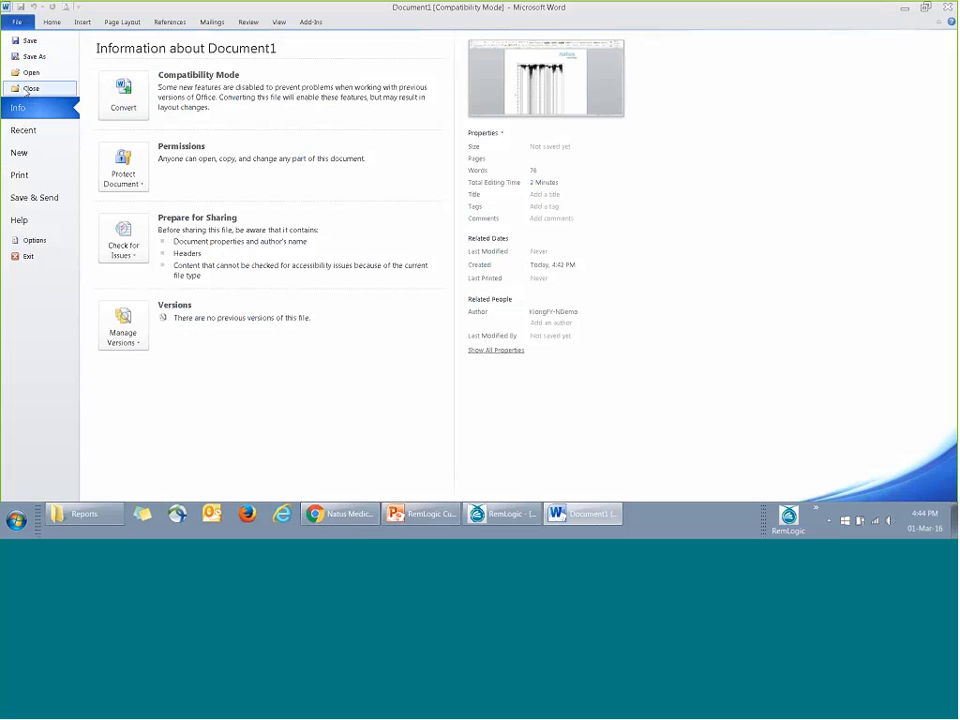
left_click(29, 89)
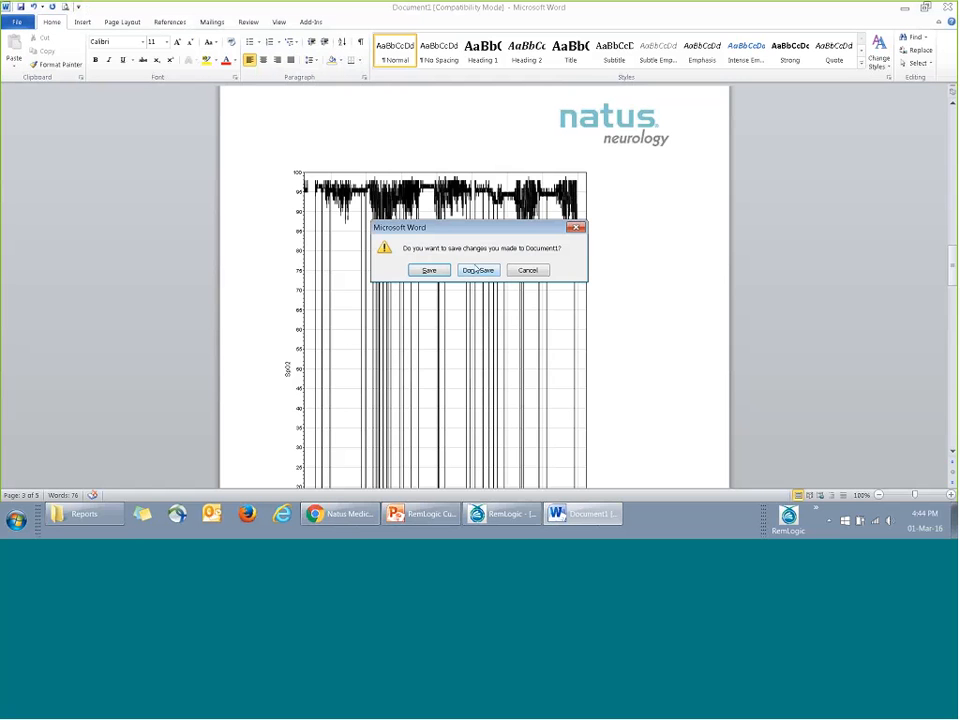
left_click(476, 270)
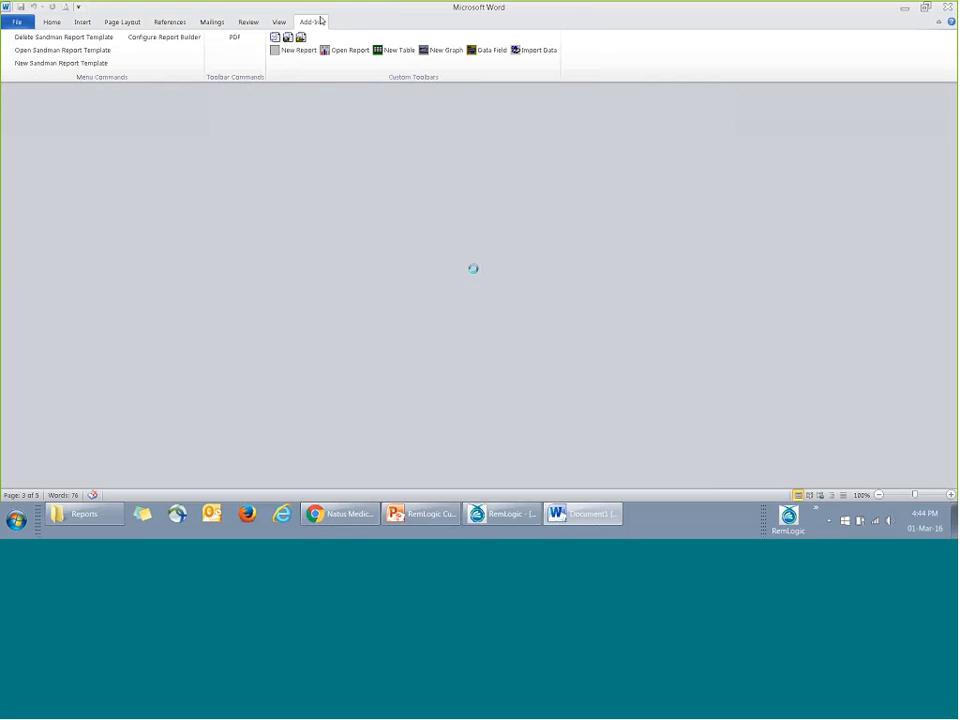
double_click(180, 167)
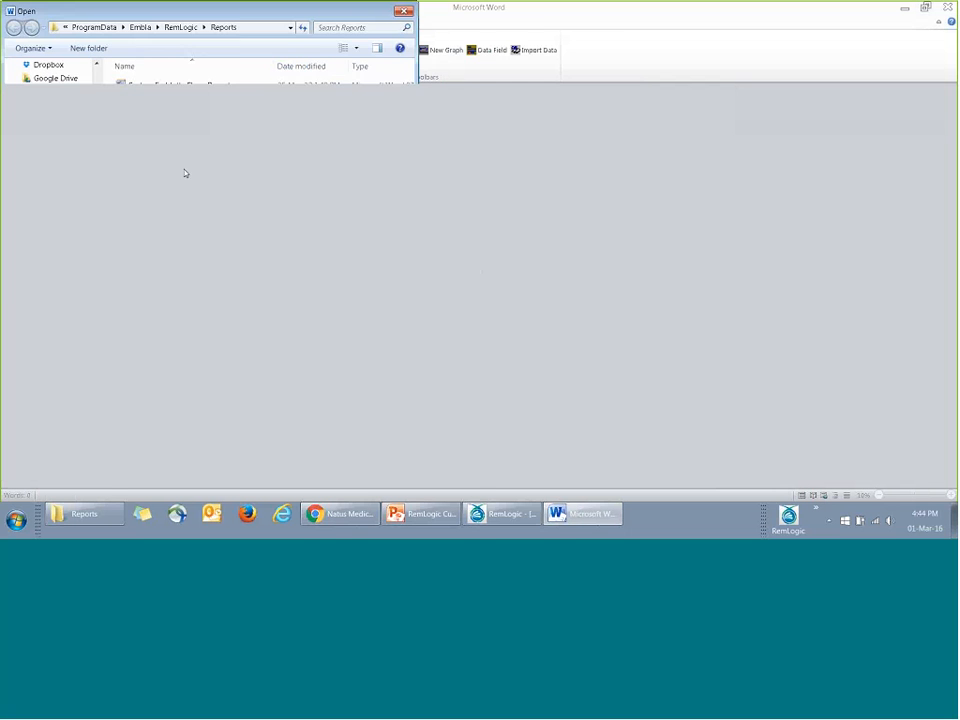
Step: Show the RemLogic statistics selector for the reopened template
scroll(522, 289, "down", 3)
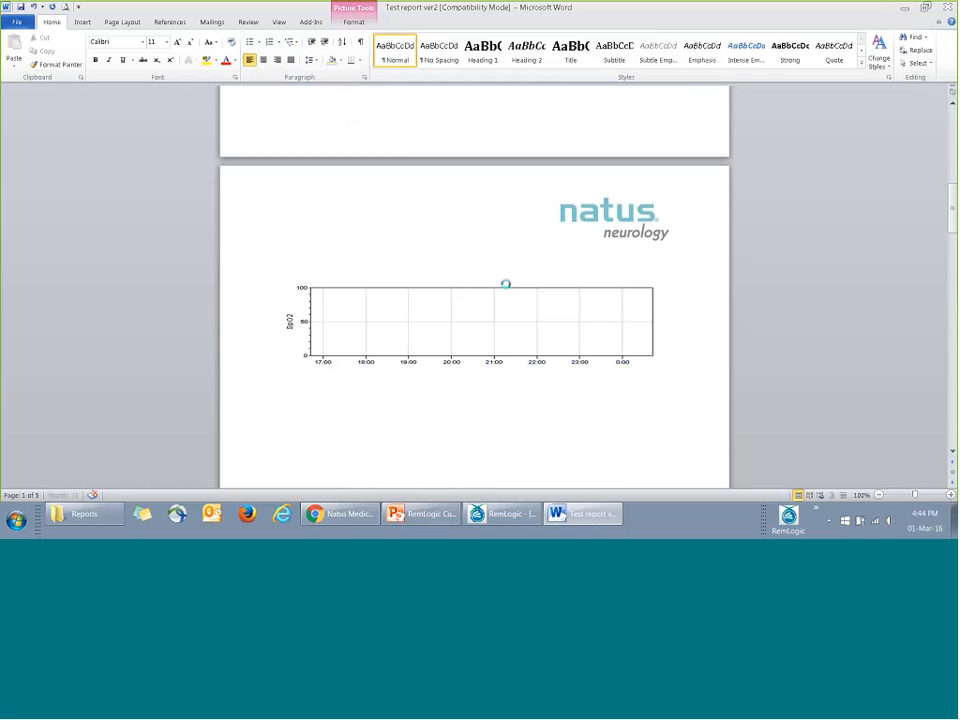
left_click(309, 21)
left_click(287, 37)
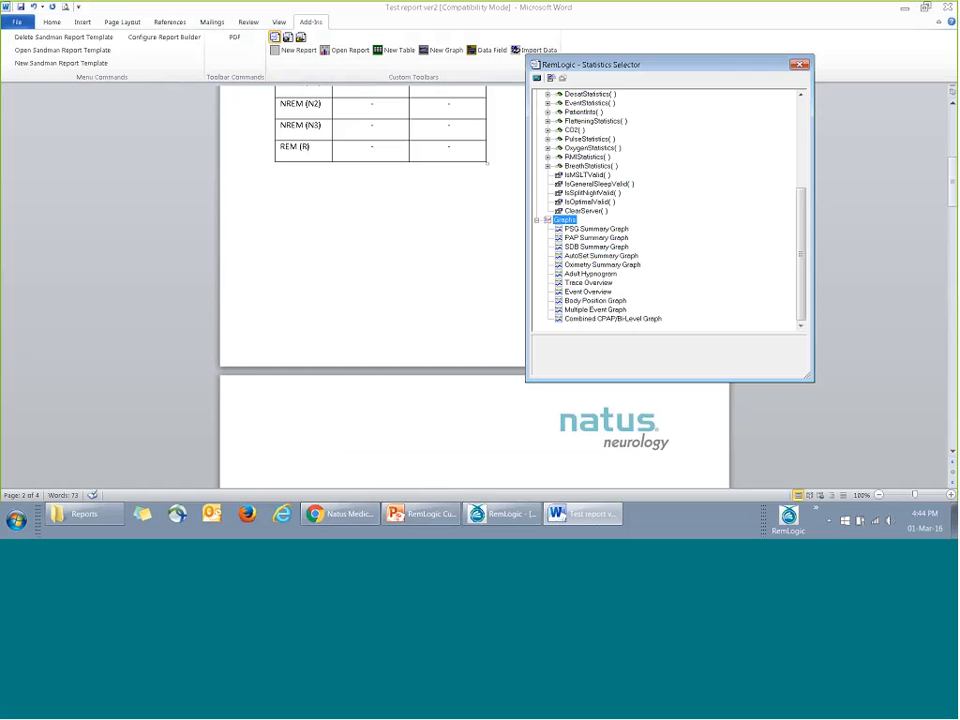
Step: Browse the signal types offered for a Trace Overview graph and leave its properties without inserting one
left_click(424, 165)
double_click(592, 284)
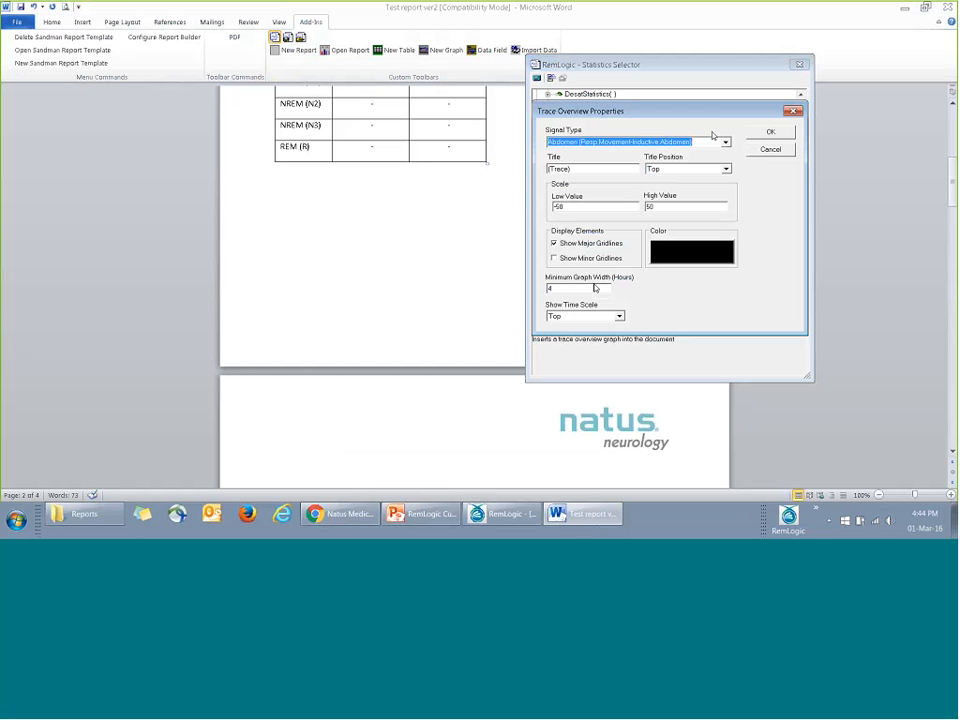
left_click(725, 141)
left_click_drag(726, 153, 733, 194)
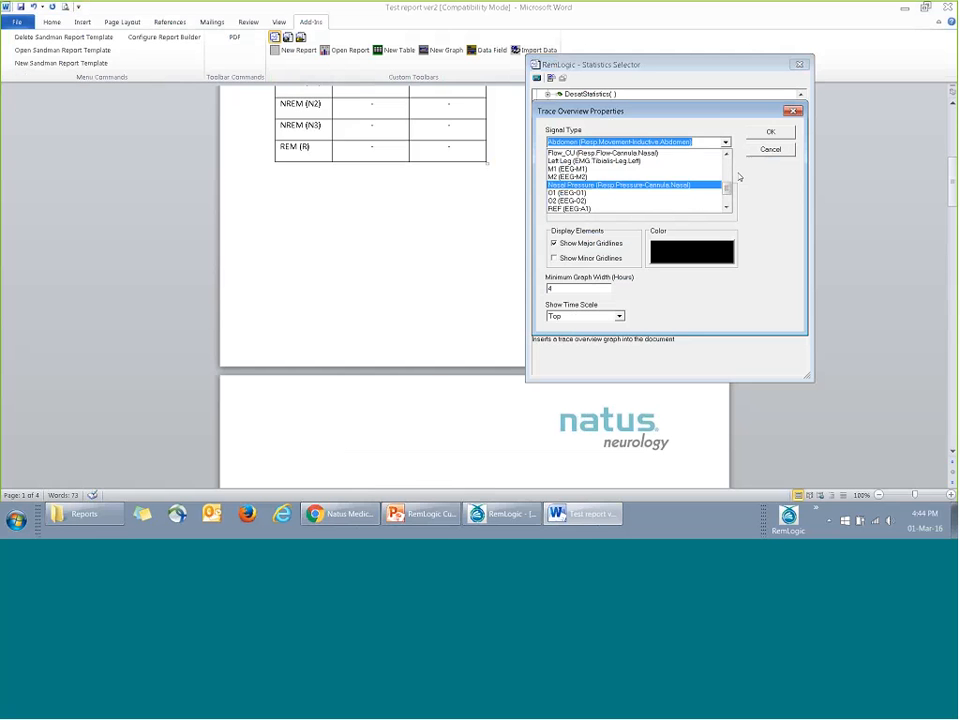
left_click(740, 176)
left_click(770, 149)
Step: Browse the event types offered for an Event Overview graph and leave its properties without inserting one
key("Down")
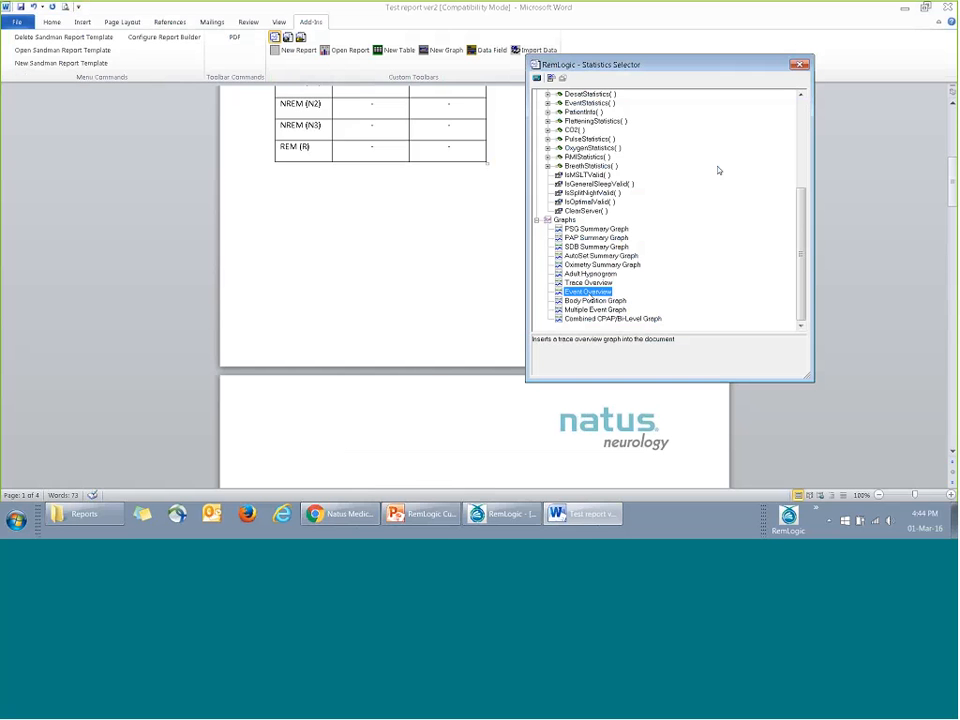
key("Return")
left_click(727, 101)
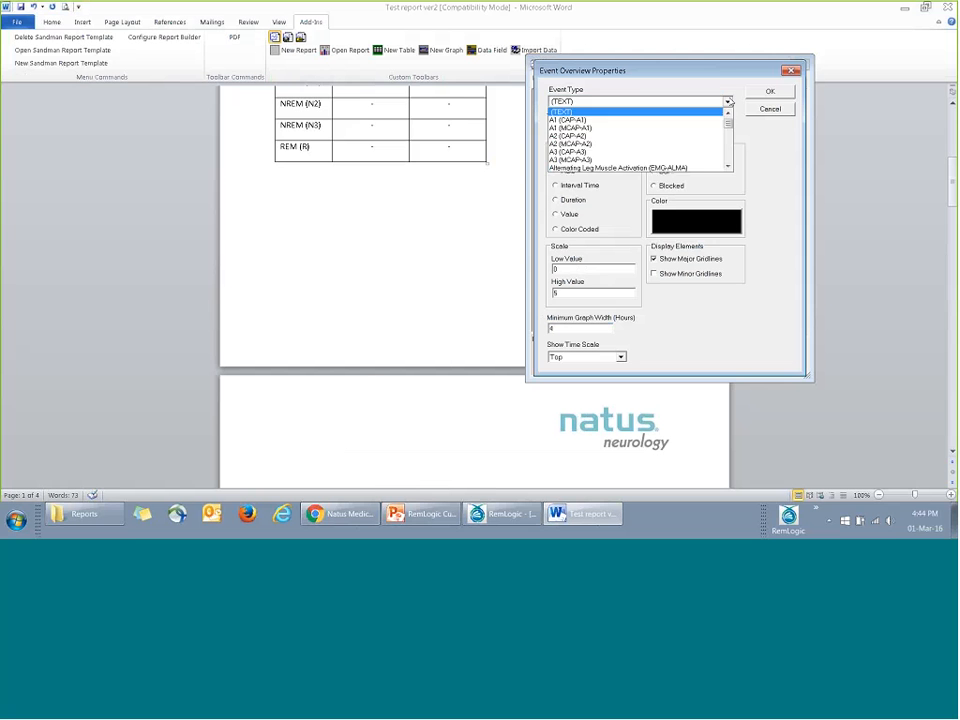
scroll(729, 126, "down", 1)
scroll(729, 126, "down", 15)
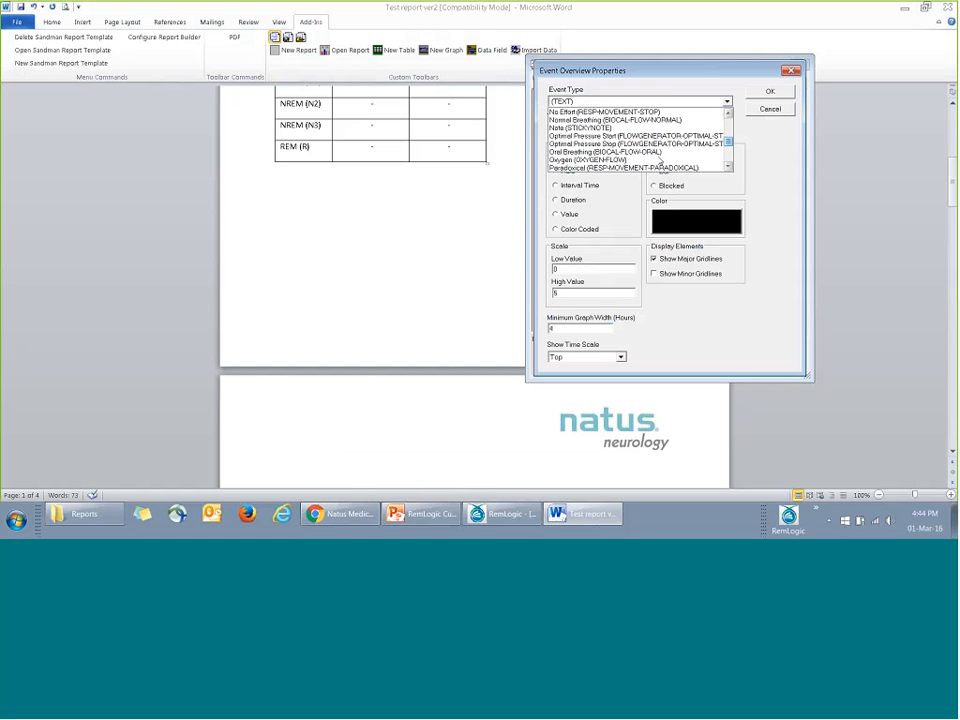
scroll(660, 160, "down", 15)
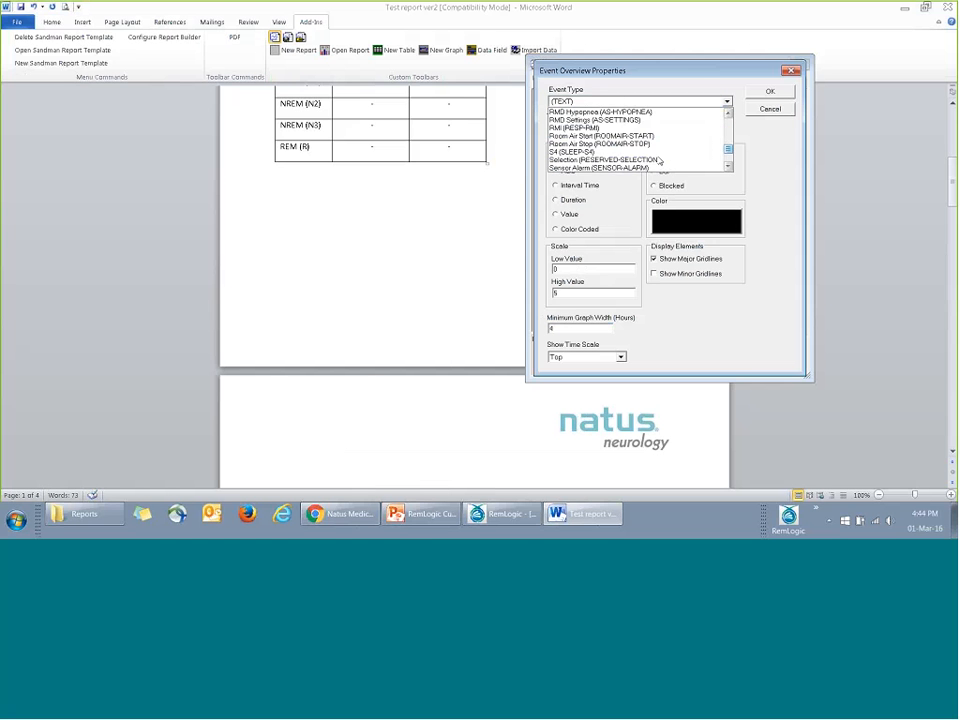
scroll(660, 160, "down", 6)
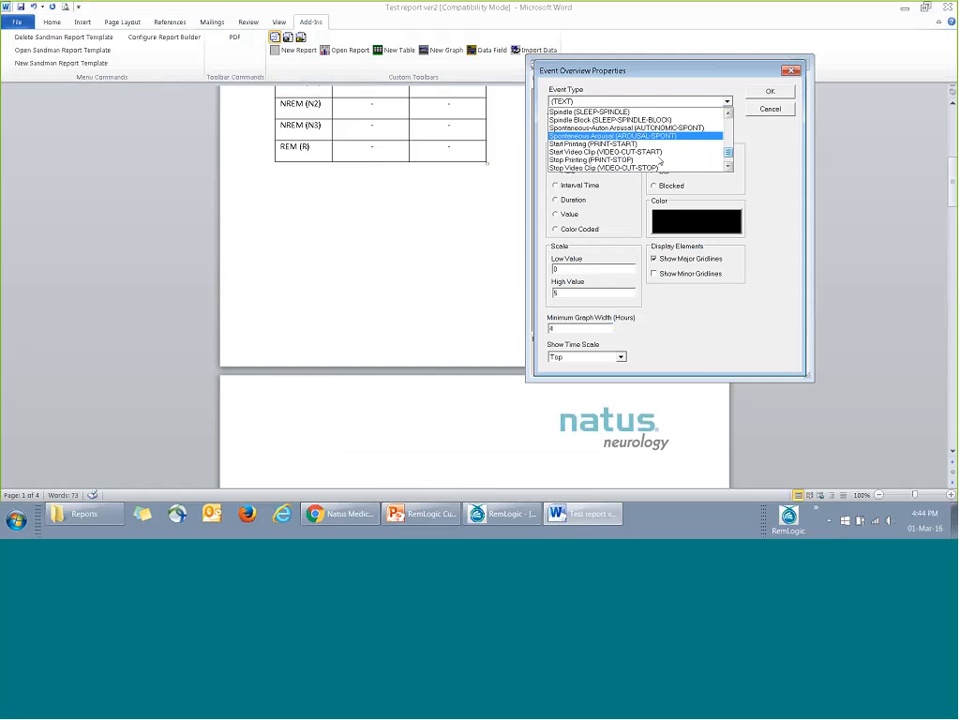
scroll(660, 162, "up", 2)
scroll(660, 160, "up", 10)
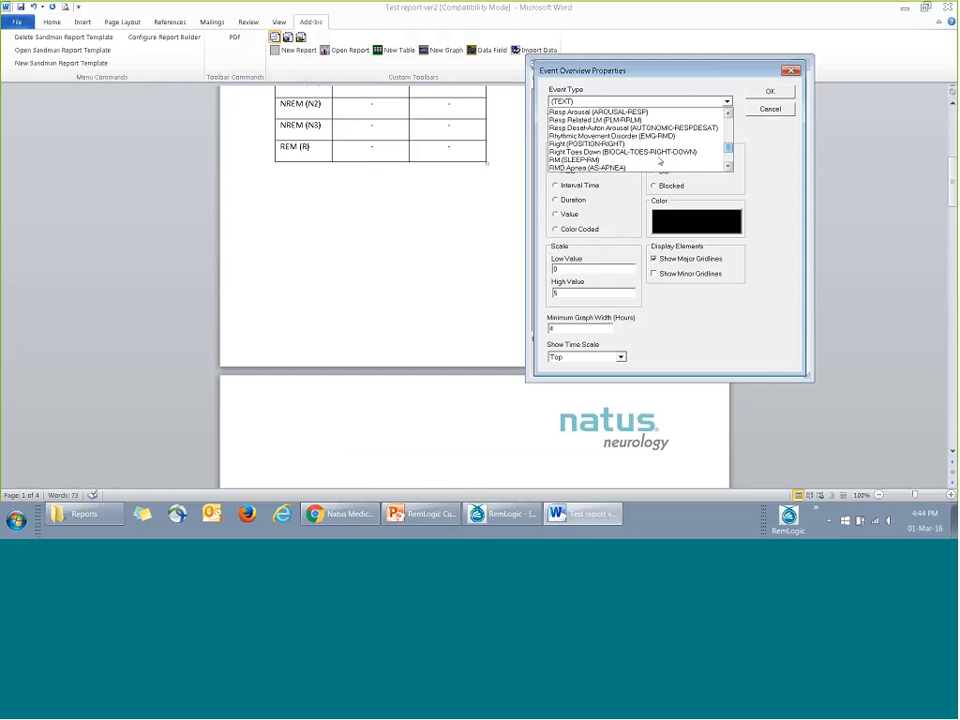
scroll(660, 160, "down", 2)
left_click(784, 112)
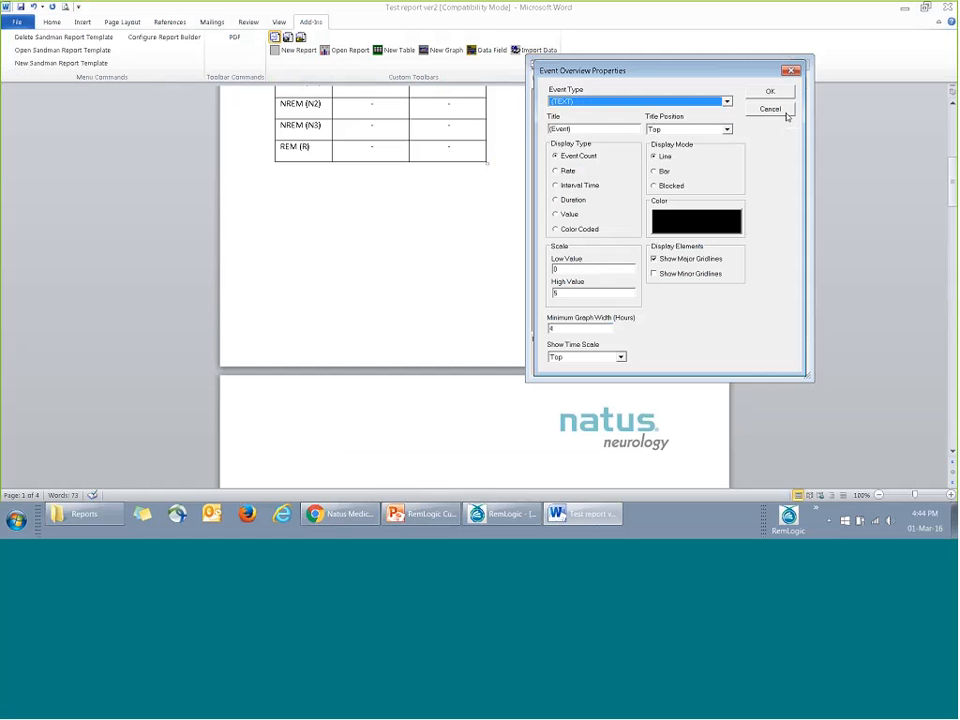
left_click(784, 112)
Step: Configure a Trace Overview graph for the SpO2 (SpO2.Averaged-Probe) signal with its title position set to Left
double_click(588, 282)
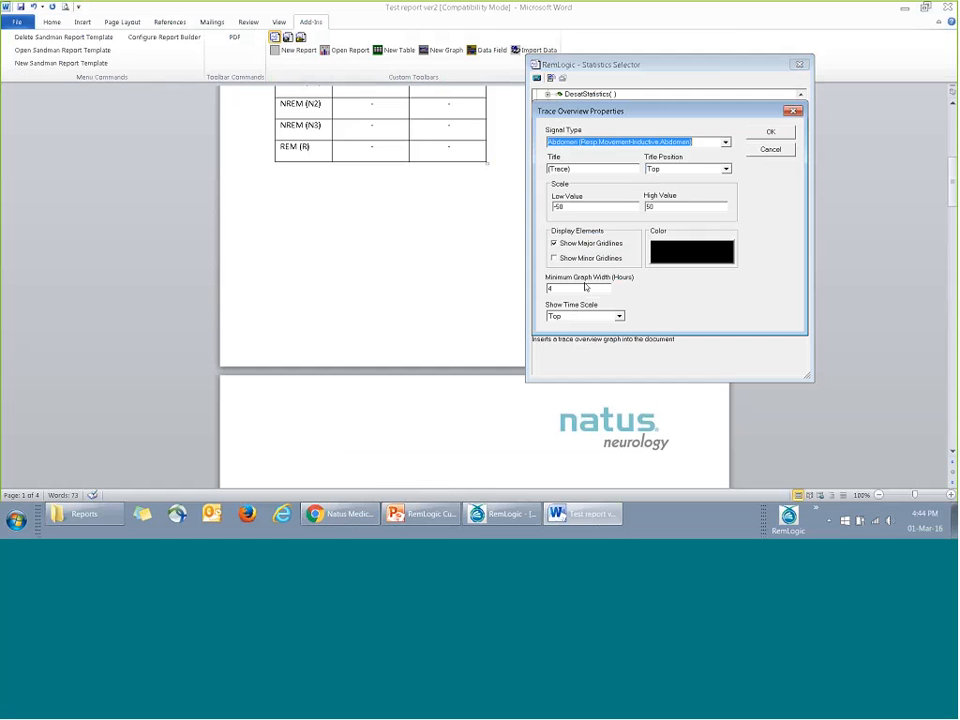
left_click(726, 142)
left_click_drag(726, 154, 727, 201)
left_click(647, 194)
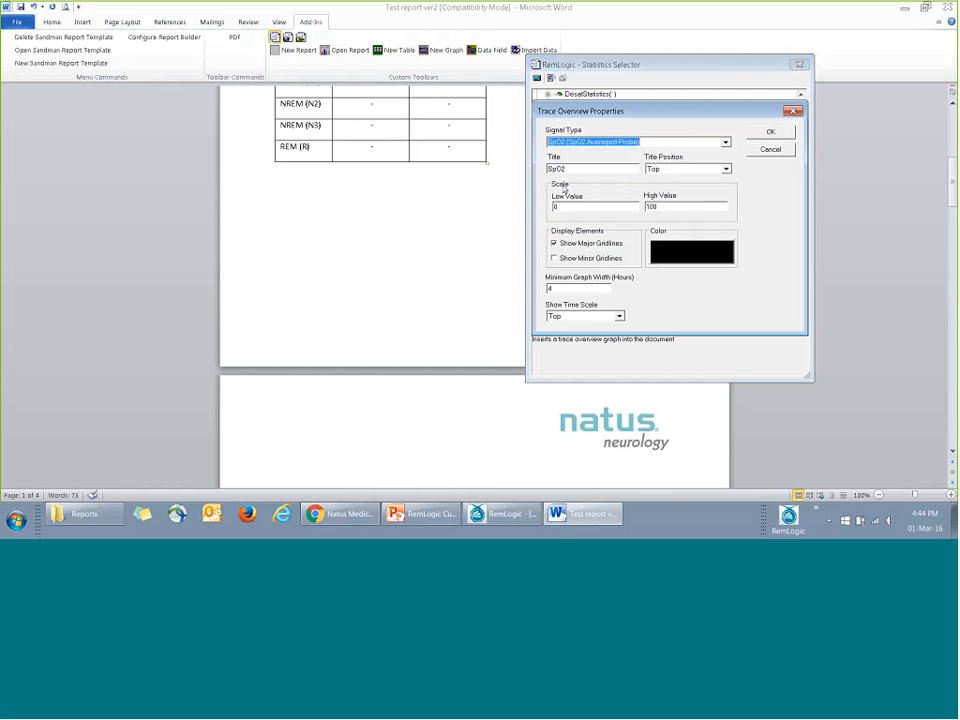
left_click(726, 168)
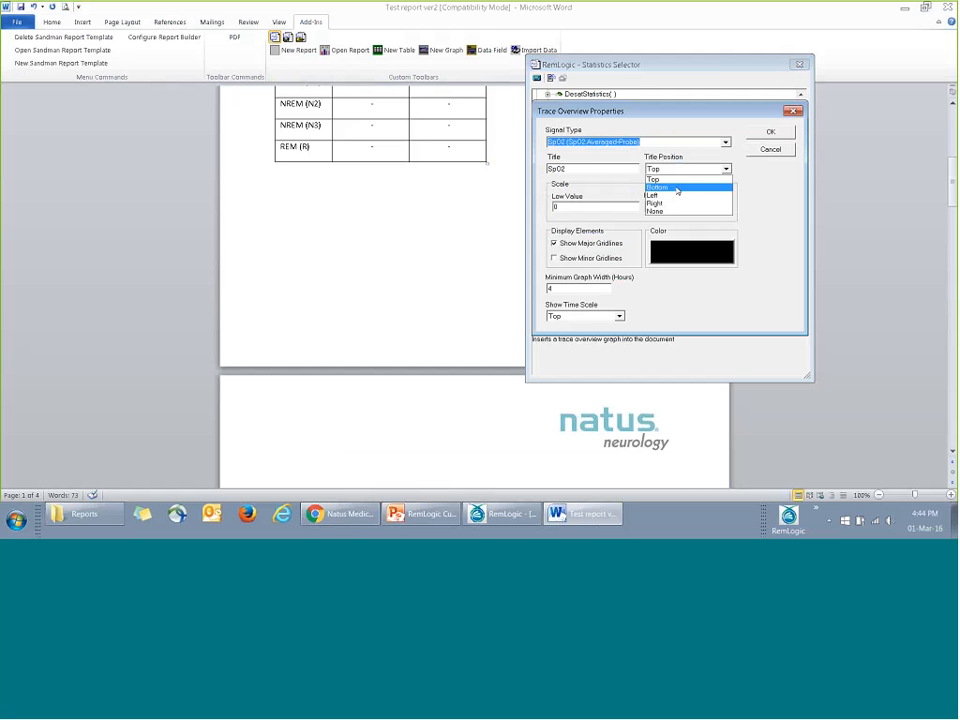
left_click(662, 195)
Step: Set the minimum graph width to 8 hours and the time scale to Bottom, insert the SpO2 graph and close the statistics selector
left_click_drag(590, 288, 512, 300)
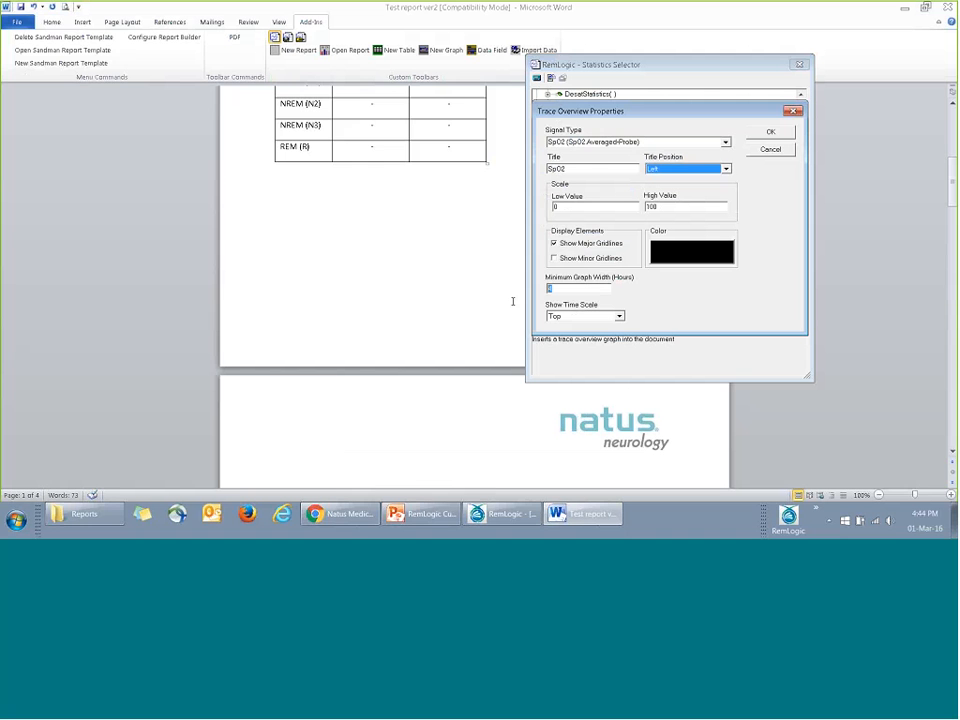
type("8")
left_click(585, 317)
left_click(582, 335)
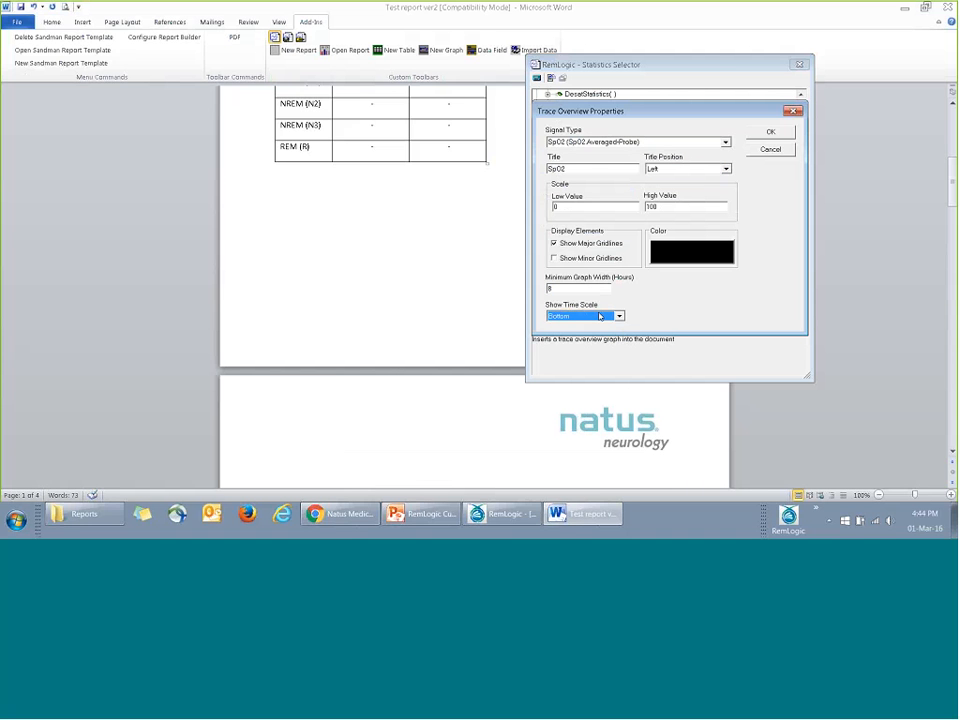
left_click(763, 133)
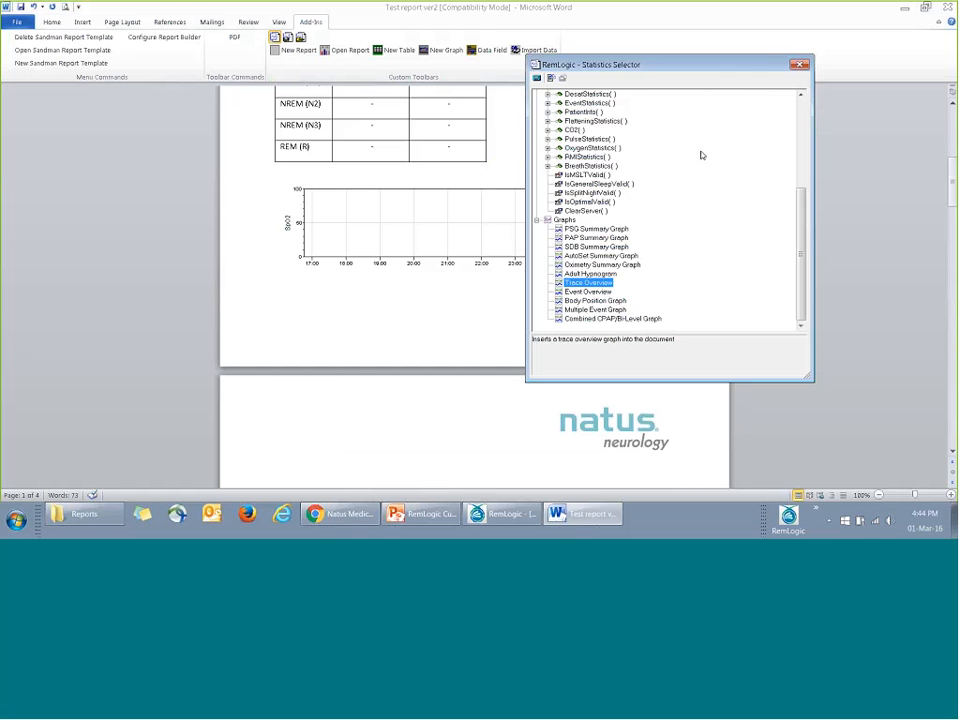
left_click(799, 64)
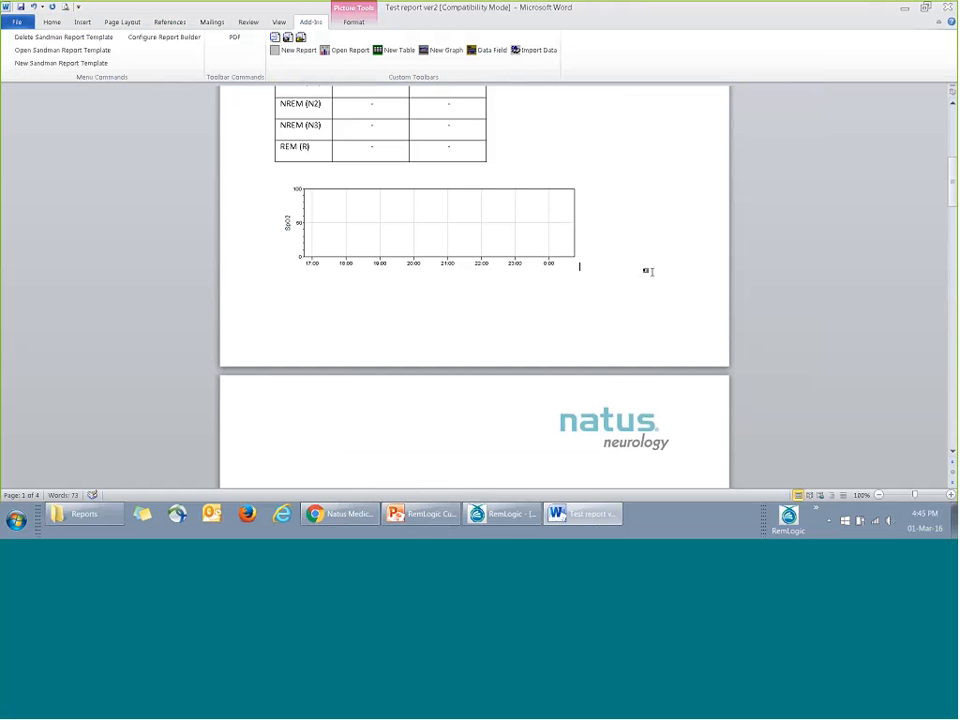
Step: Save the report template over Test report ver2 as a Word 97-2003 Template
scroll(647, 271, "up", 4)
scroll(643, 270, "down", 2)
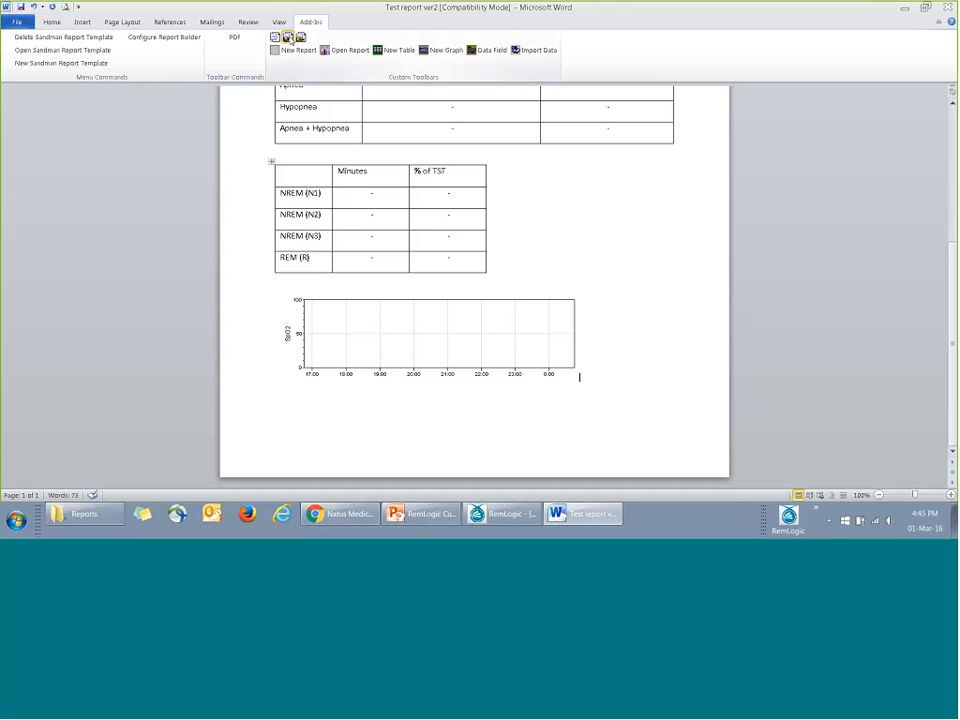
left_click(288, 37)
left_click(300, 269)
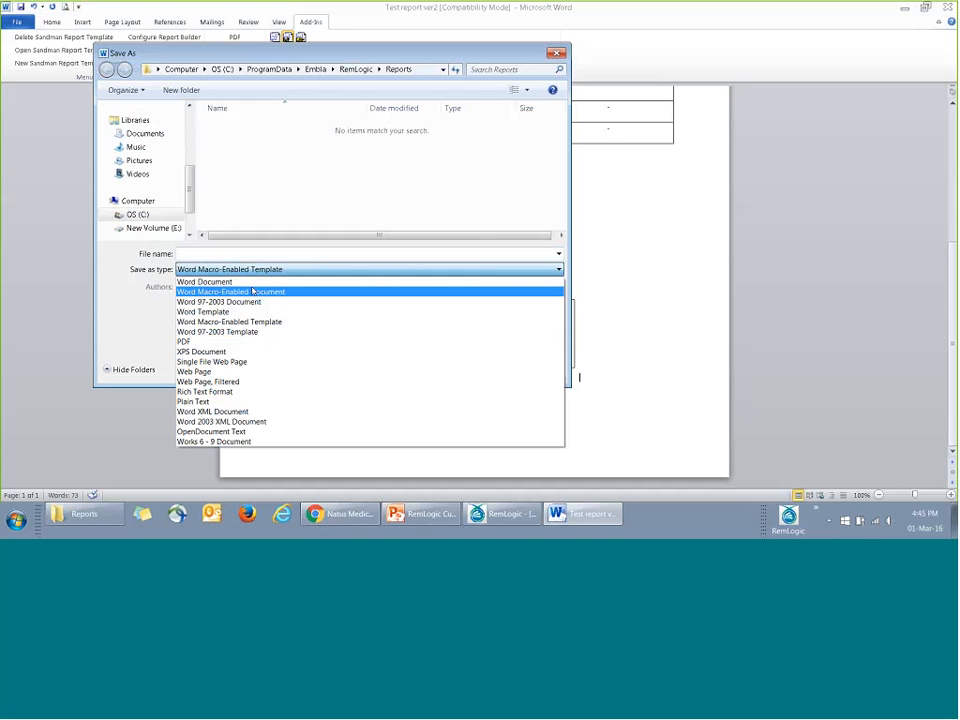
left_click(242, 334)
left_click(264, 208)
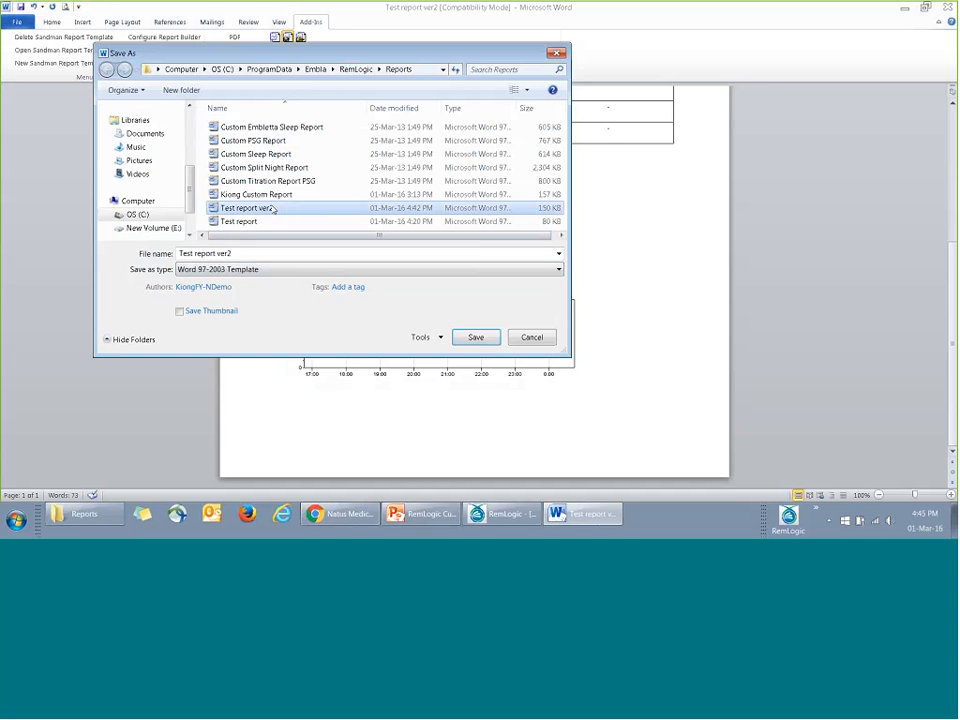
left_click(467, 337)
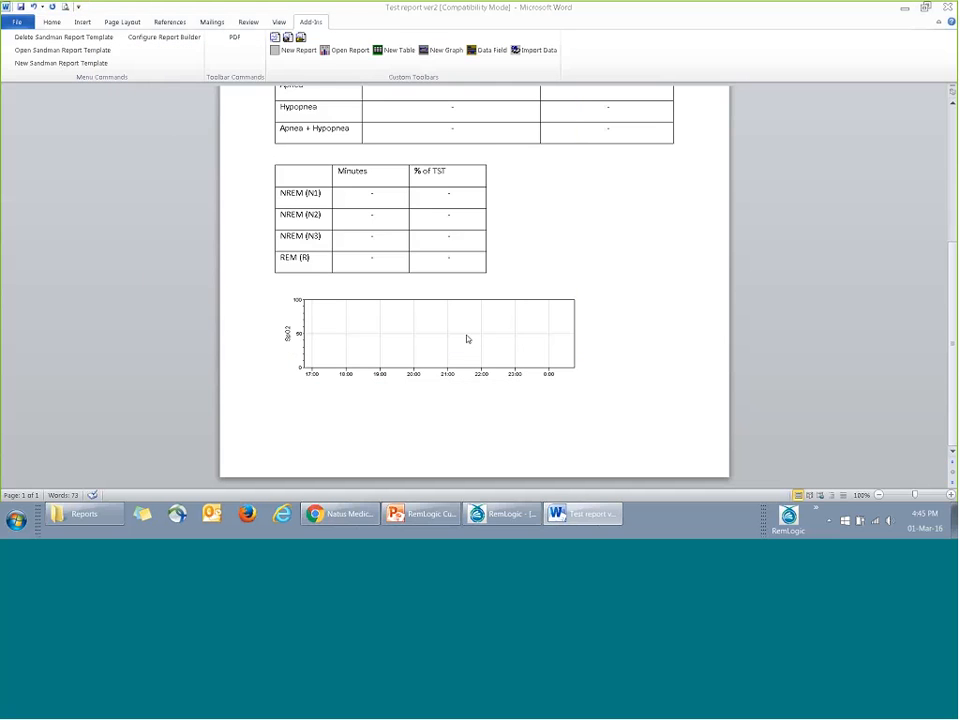
Step: Close the template and generate a report from it for the scored recording in RemLogic
left_click(948, 14)
left_click(175, 20)
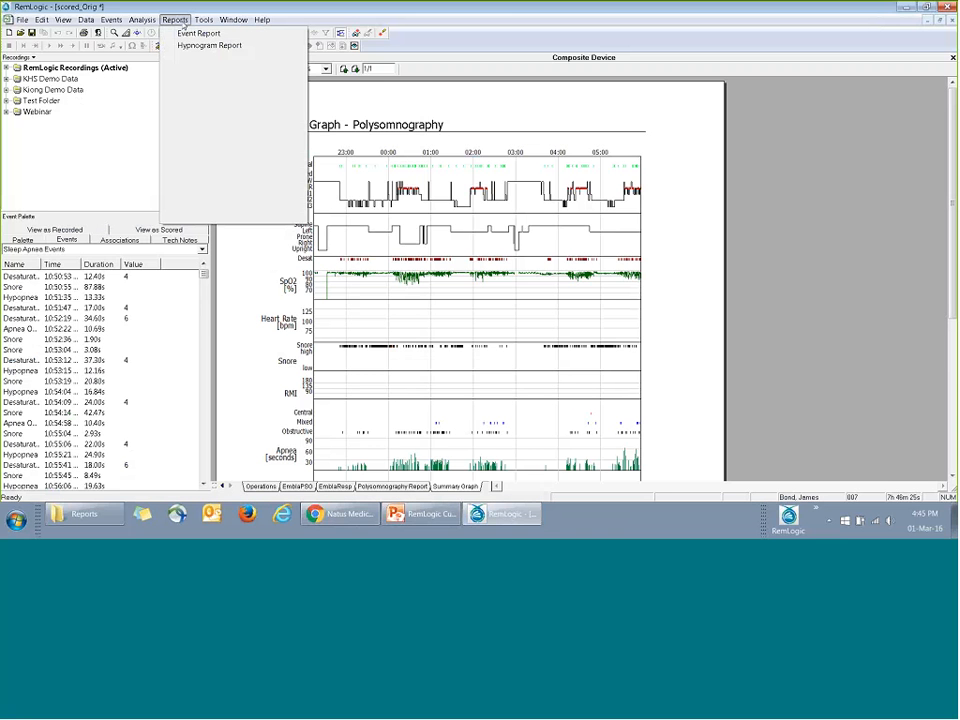
left_click(207, 172)
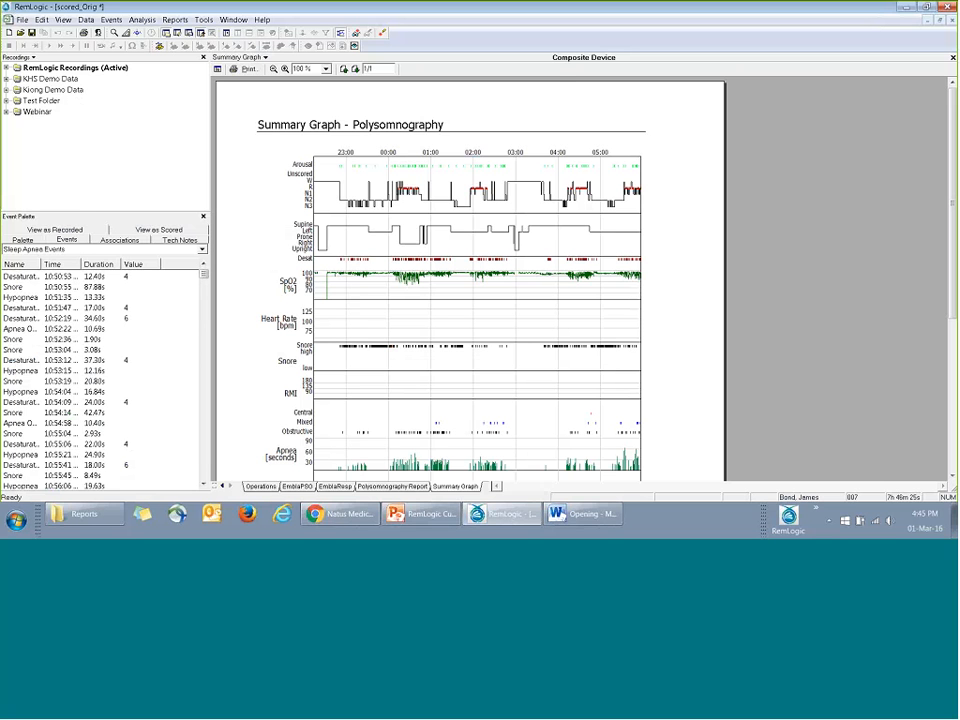
left_click(585, 516)
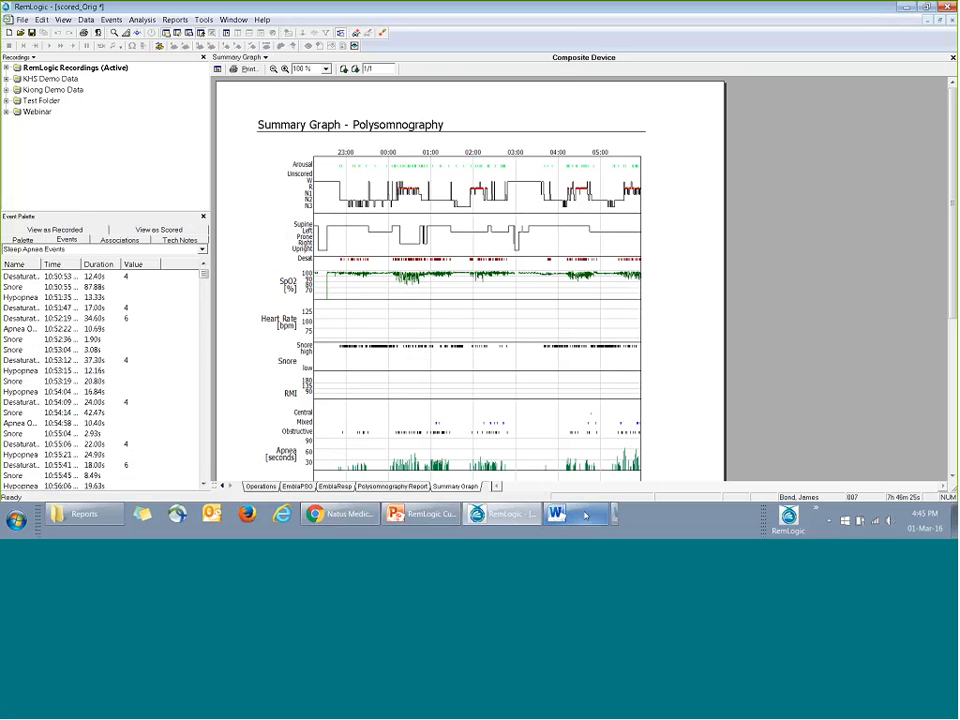
Step: Enlarge the generated report's window and examine its event and sleep stage tables and the SpO2 trace graph
scroll(397, 314, "down", 3)
scroll(397, 314, "down", 1)
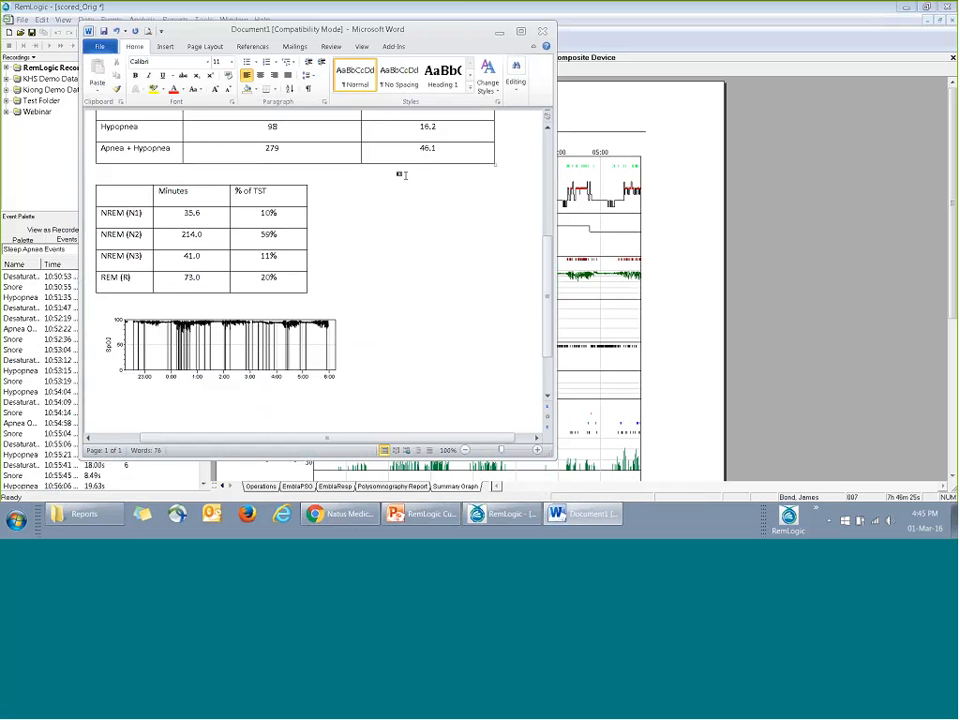
left_click_drag(340, 29, 252, 36)
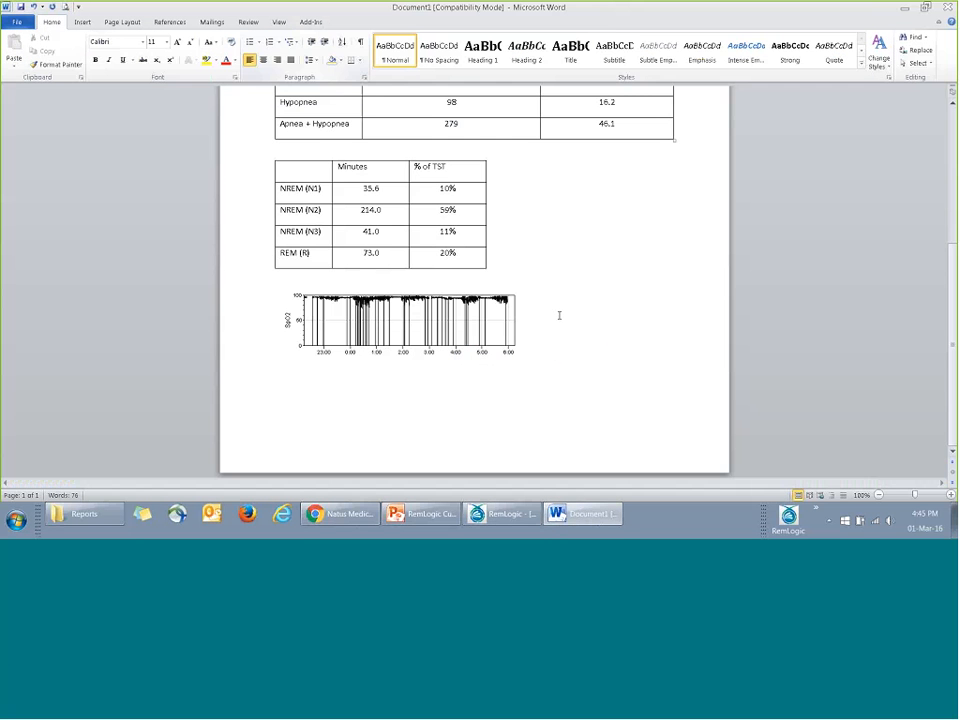
left_click(468, 332)
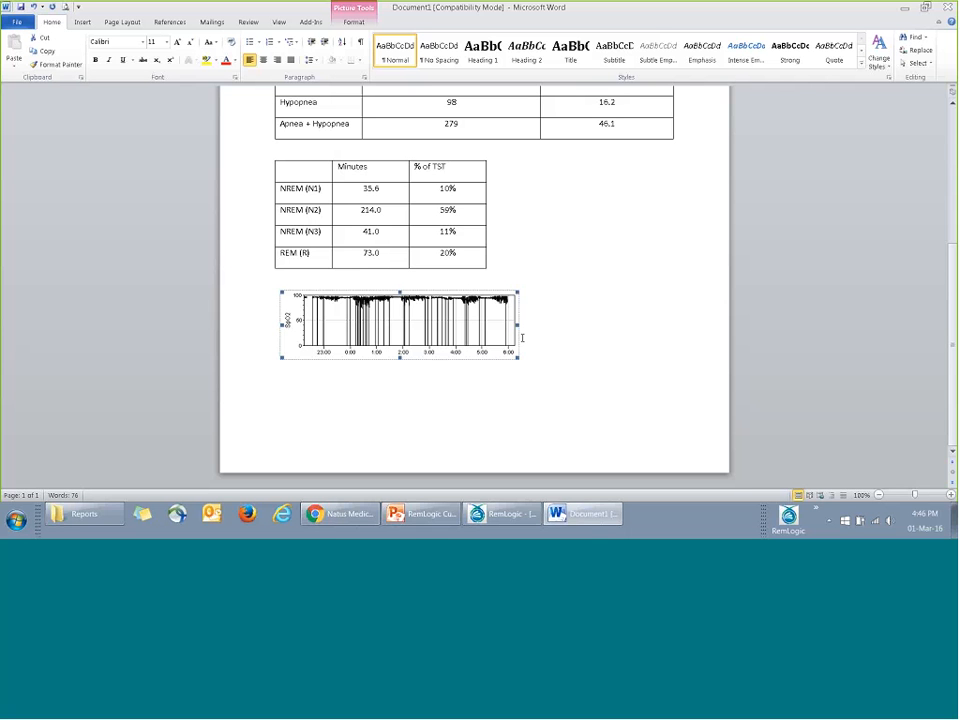
left_click(547, 283)
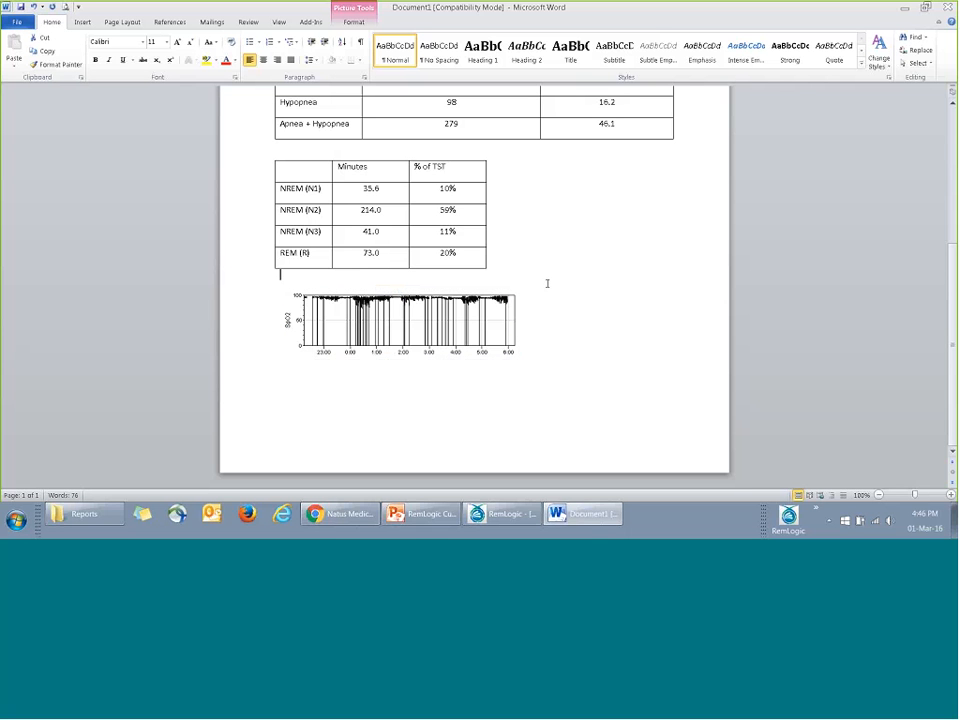
scroll(547, 283, "up", 2)
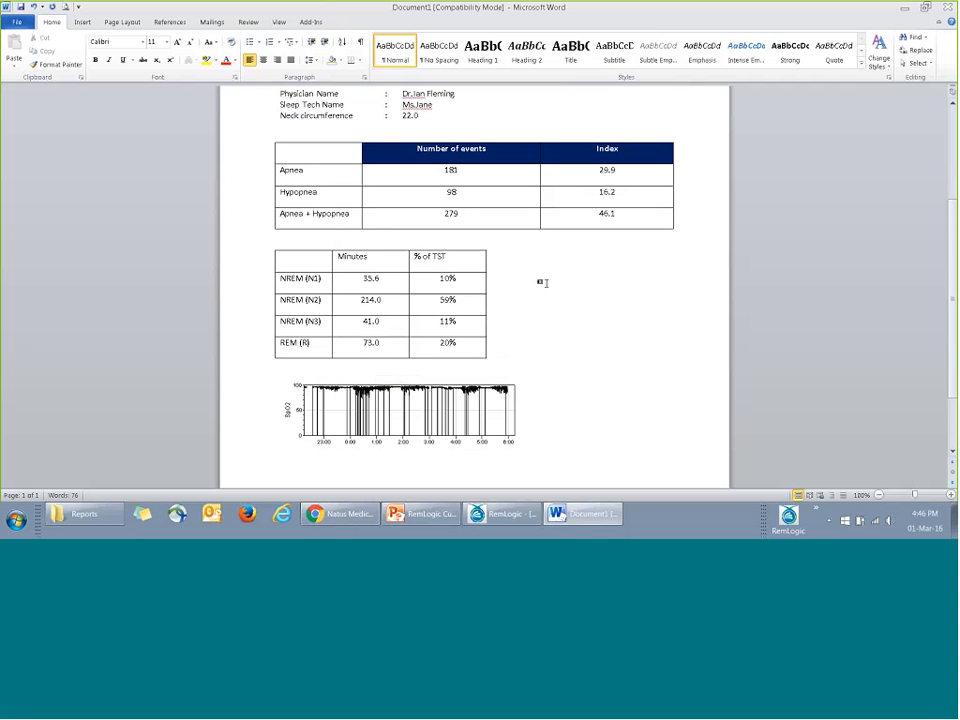
scroll(543, 283, "down", 1)
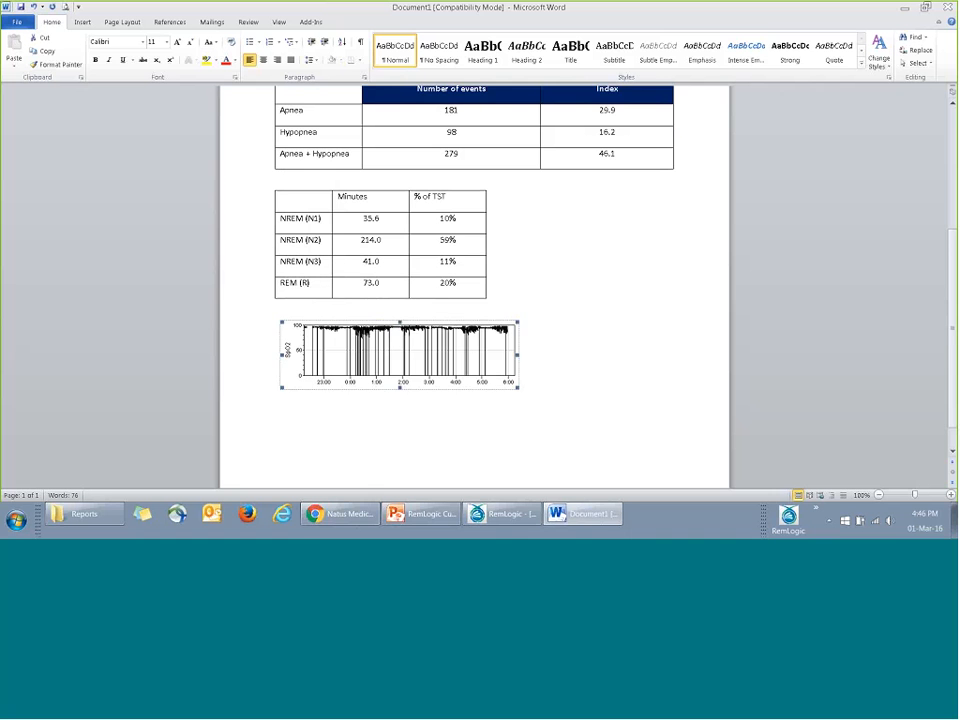
left_click(553, 384)
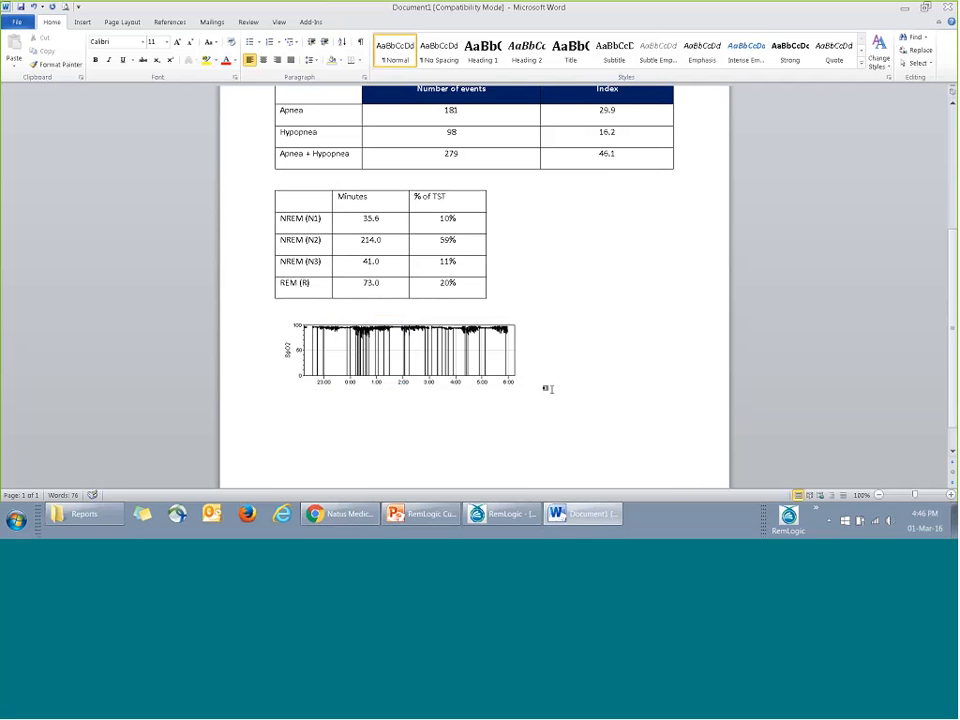
key("Return")
Step: Switch to RemLogic, view the Notes in the patient information, and leave them without changes
left_click(502, 518)
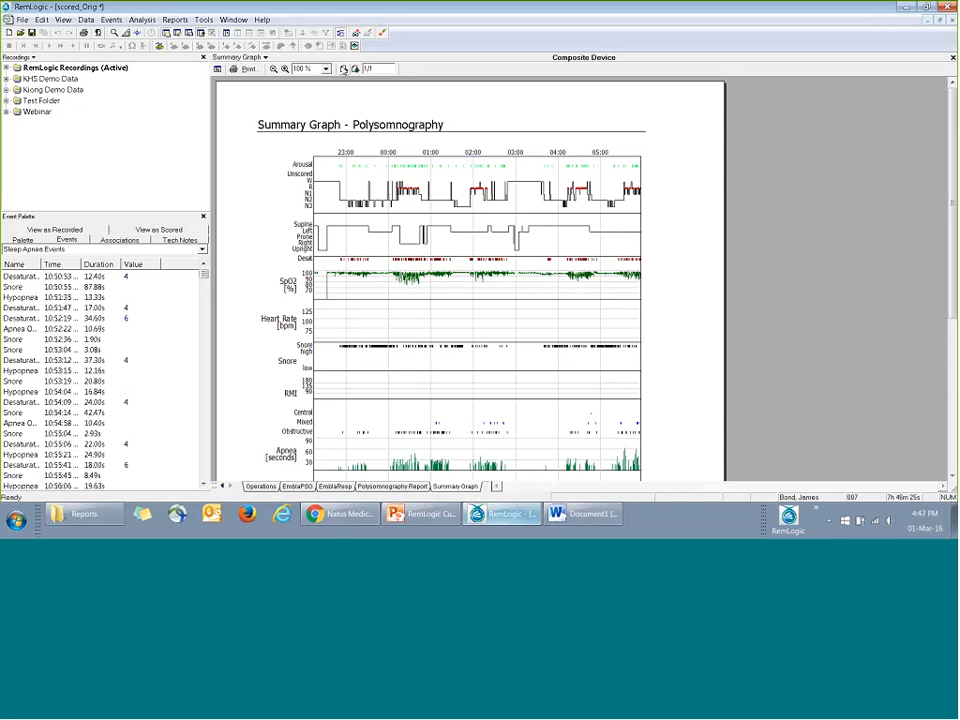
left_click(344, 69)
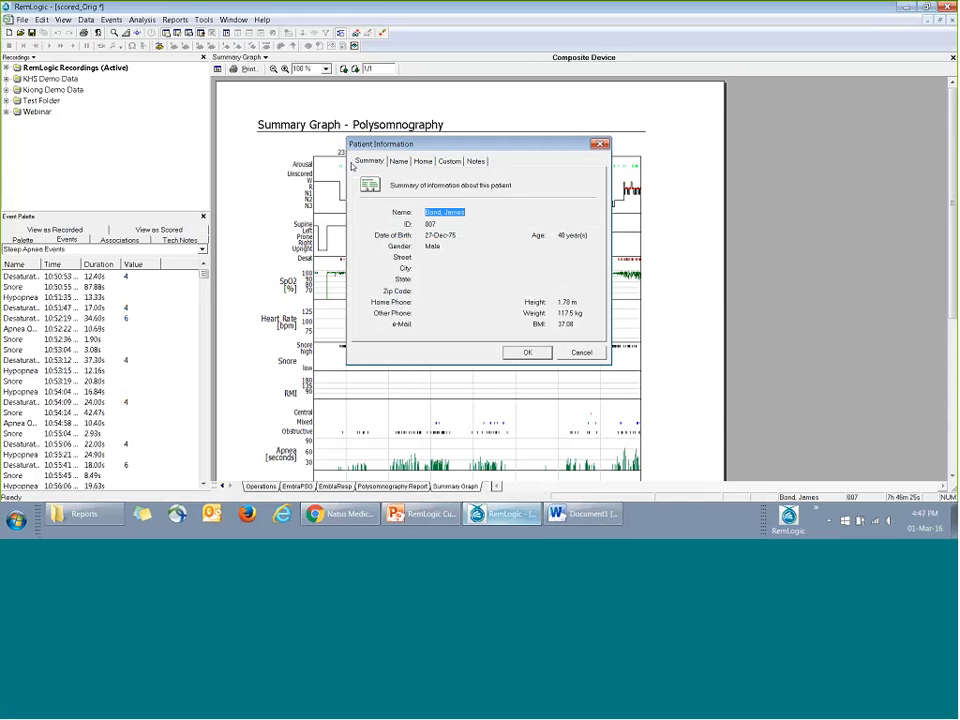
left_click(477, 163)
left_click(381, 266)
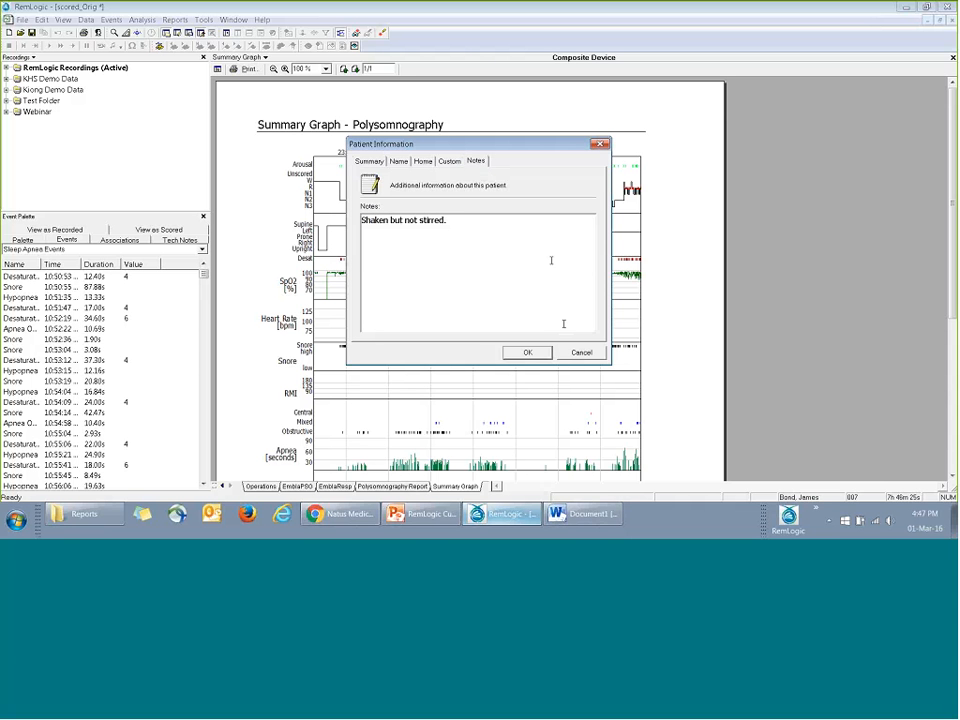
left_click(579, 353)
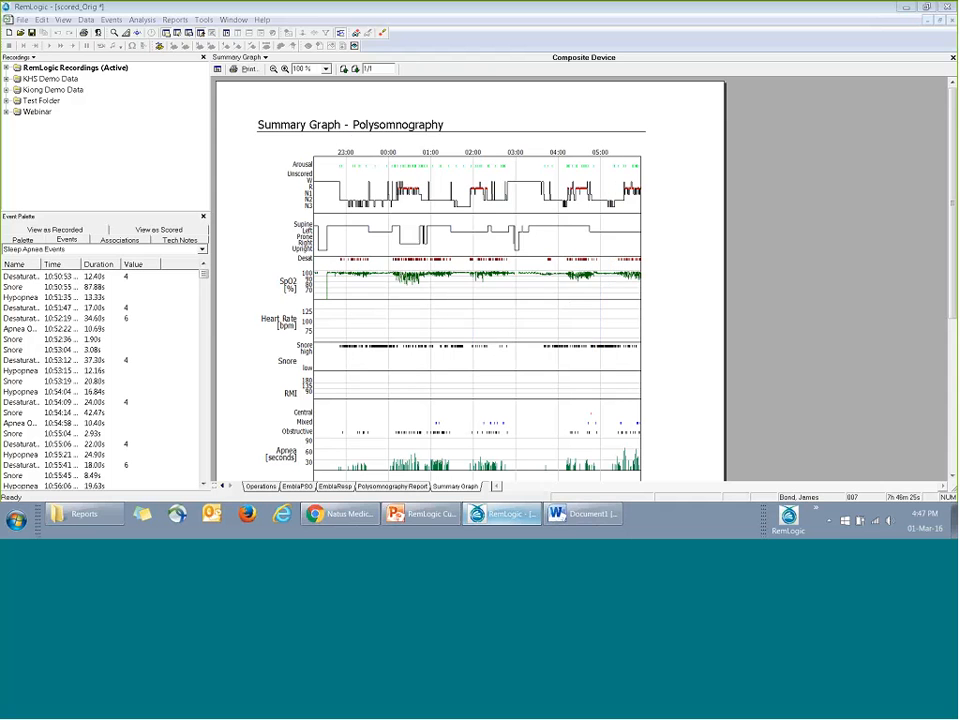
Step: Switch back to the Word report and insert a new row below Neck circumference in the patient details table
left_click(583, 514)
scroll(330, 200, "up", 3)
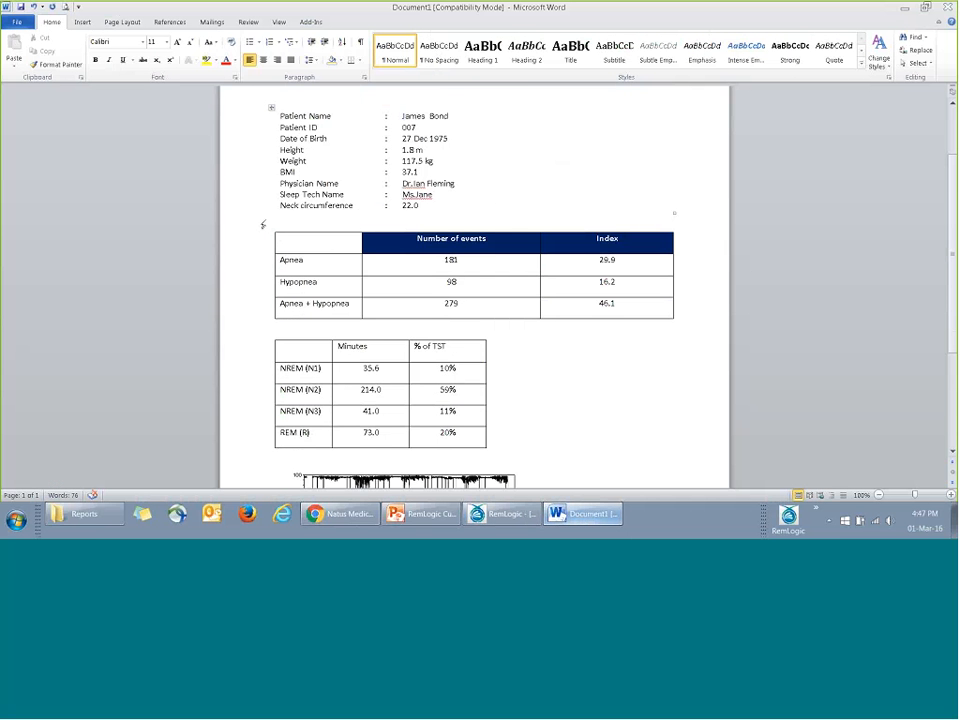
left_click_drag(263, 222, 435, 208)
right_click(443, 207)
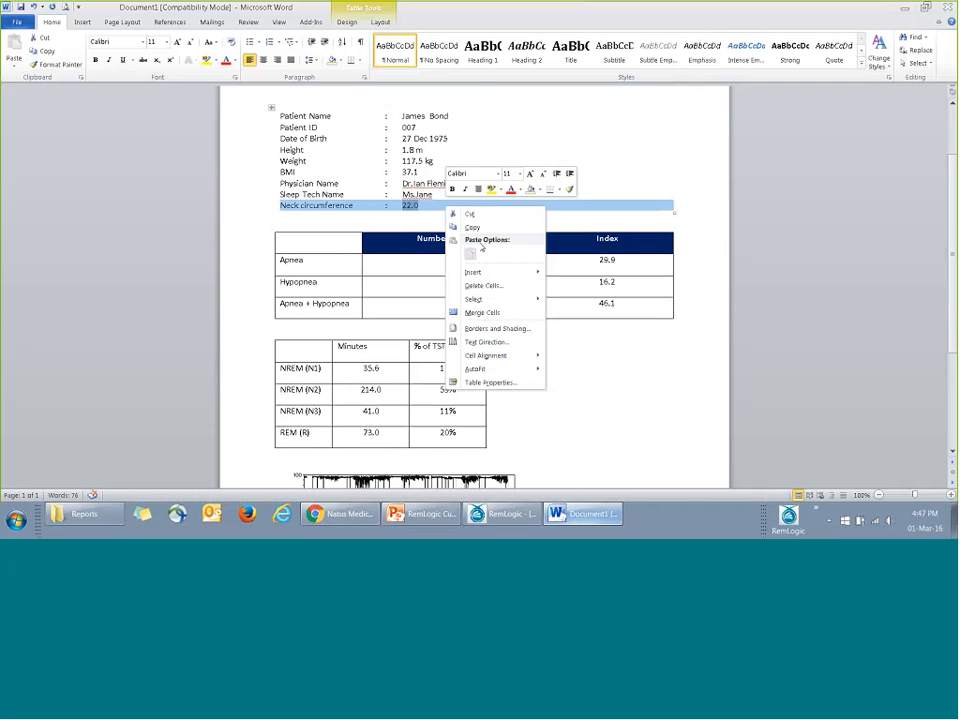
mouse_move(482, 272)
left_click(590, 312)
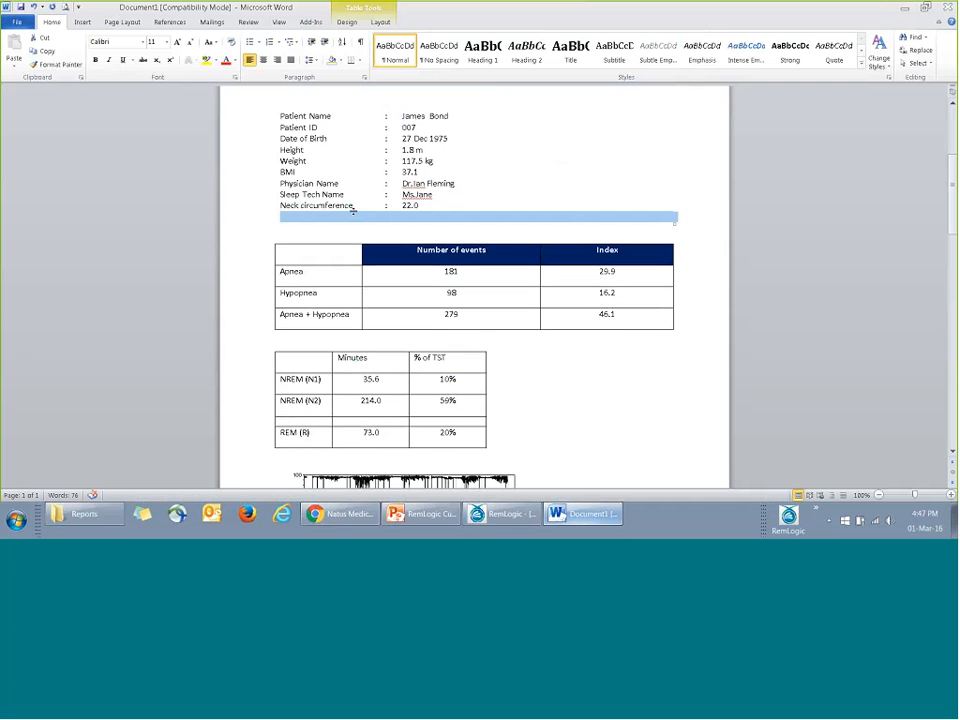
Step: Label the new patient details row "Patient Notes :" and insert the PatientInfo Notes statistic as its value
type("Patient")
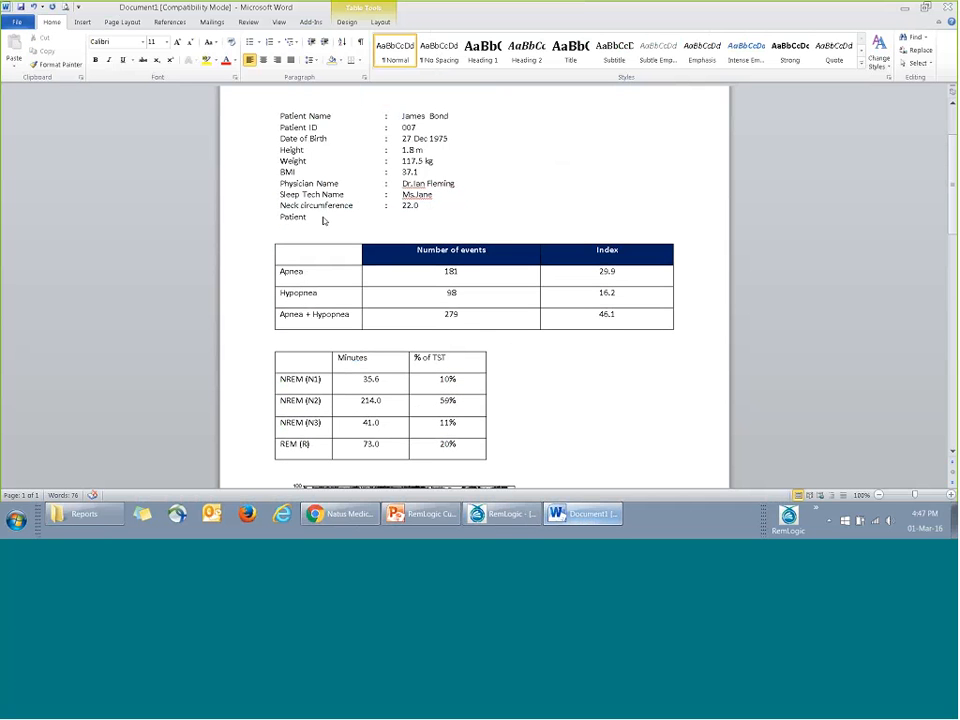
type(" Notes\t:")
left_click(310, 21)
left_click(276, 38)
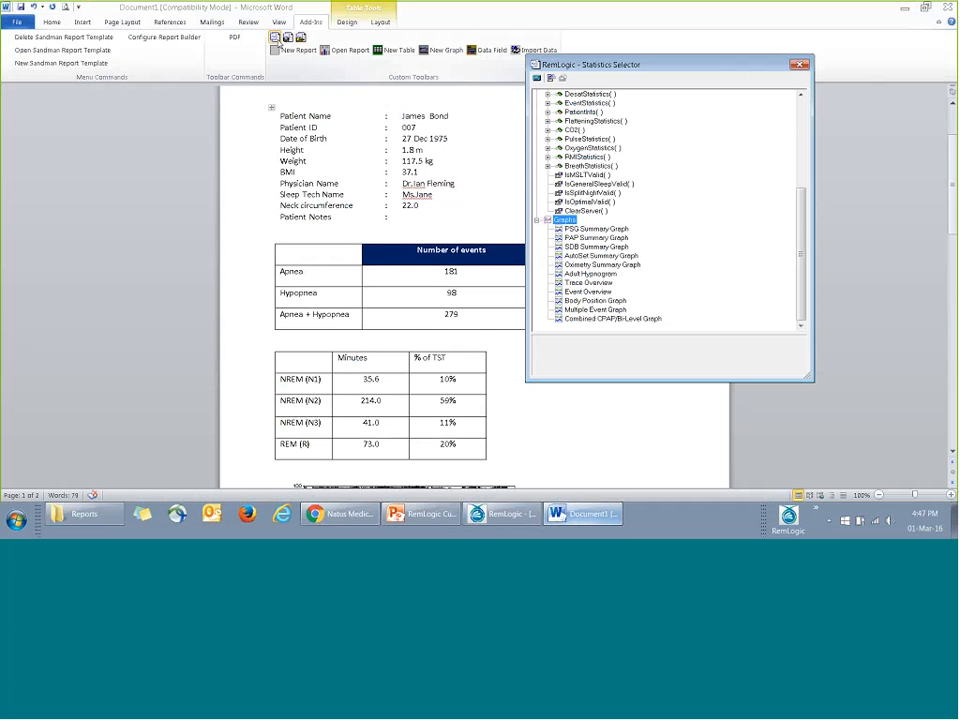
scroll(599, 193, "up", 4)
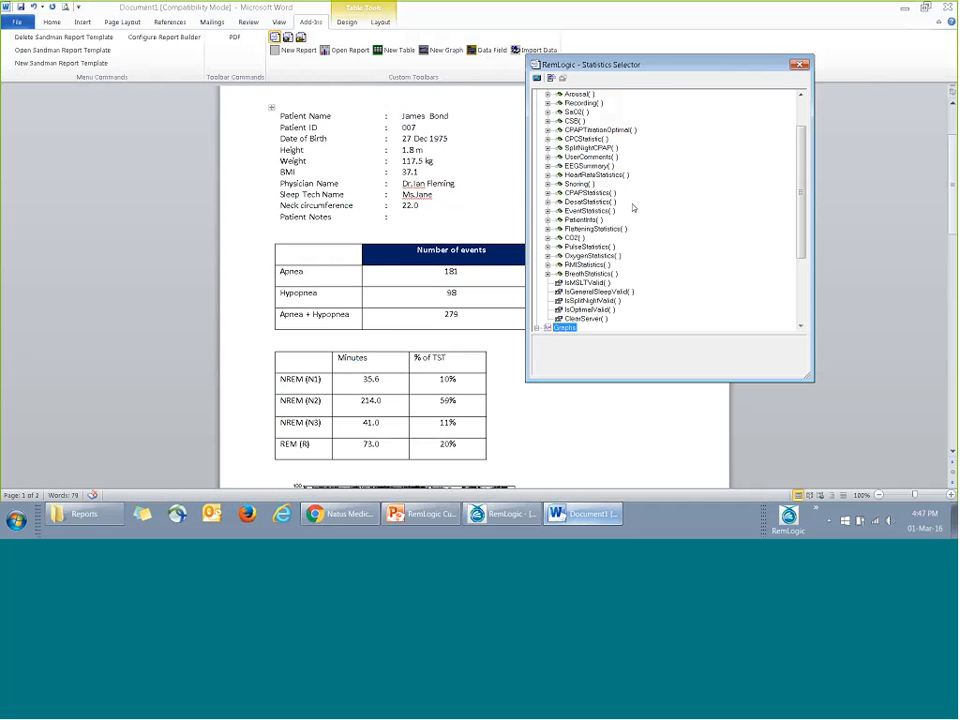
left_click(548, 219)
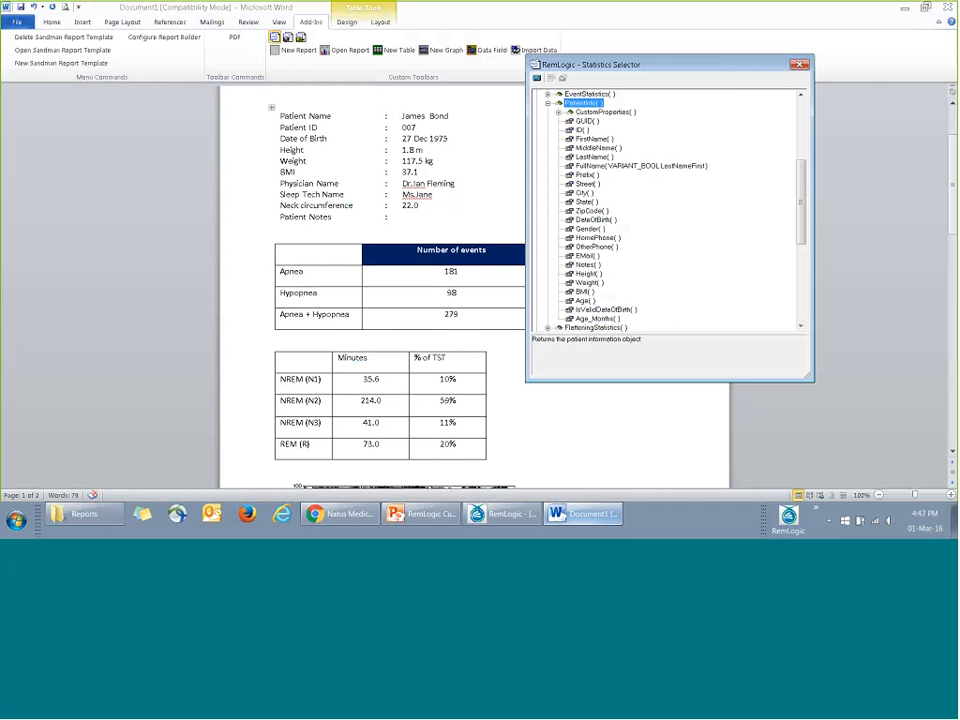
double_click(585, 265)
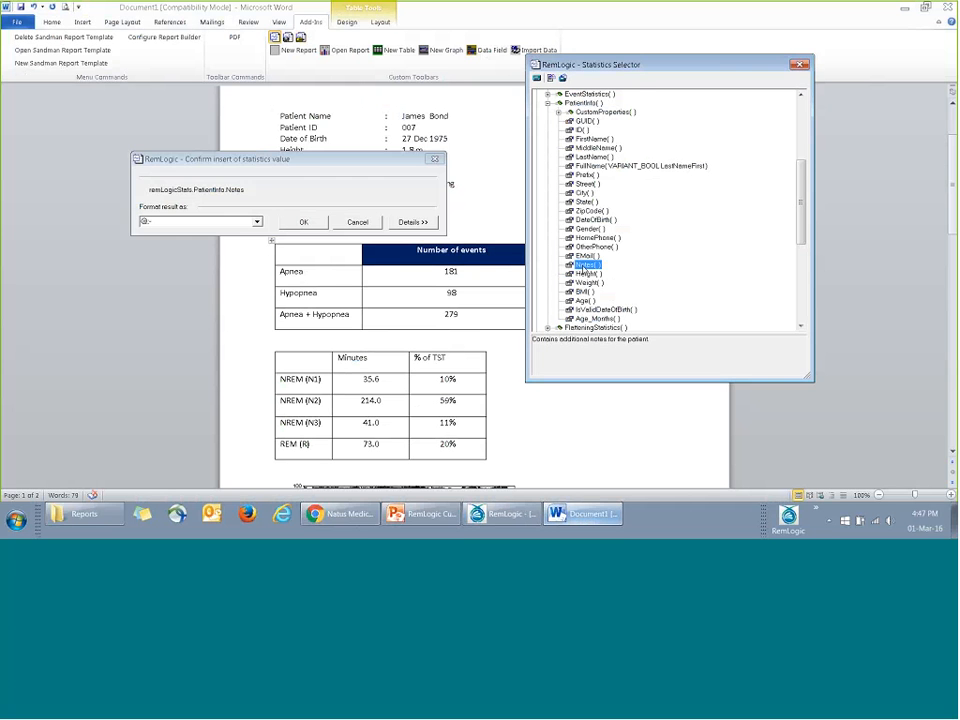
left_click(304, 221)
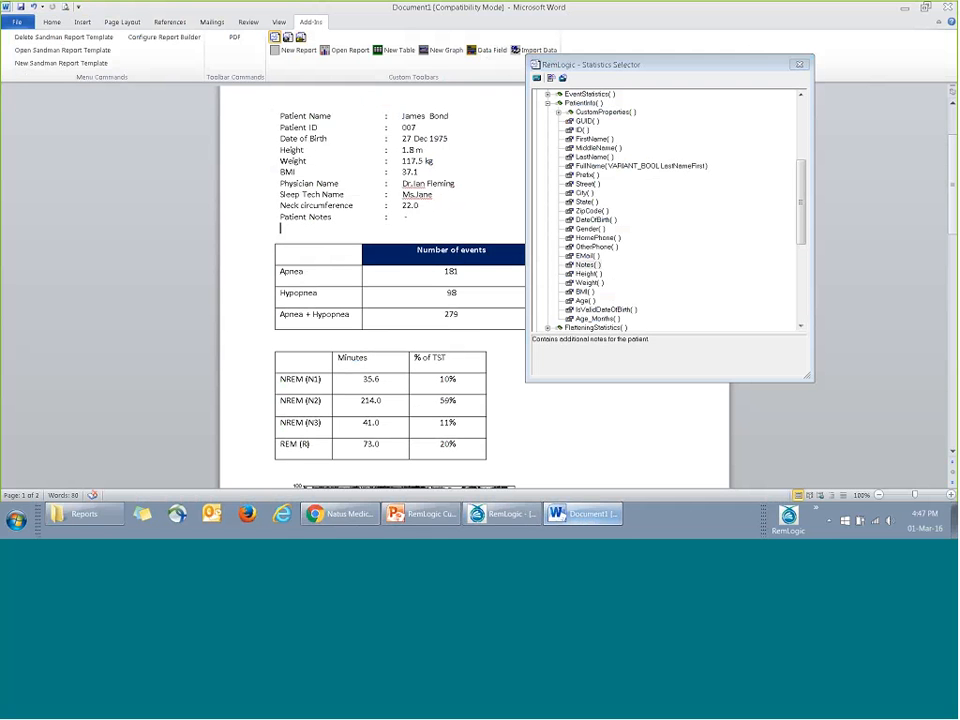
left_click(799, 64)
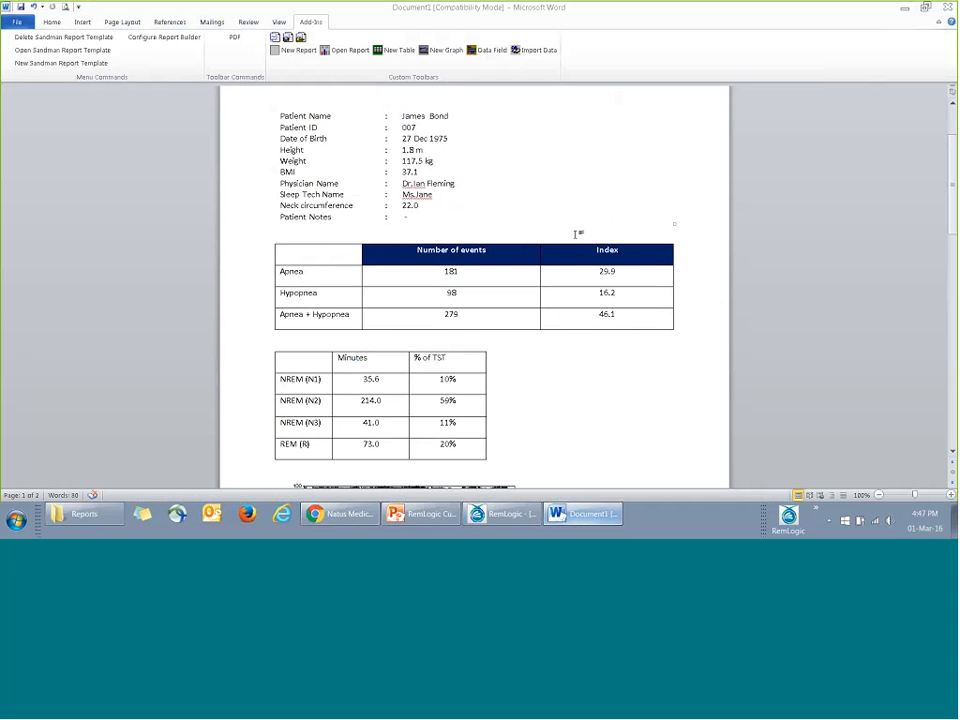
Step: Add the lines "Total recording Time :" and "Total Sleep Time :" between the patient details and the events table
left_click(295, 230)
key("Return")
key("Return")
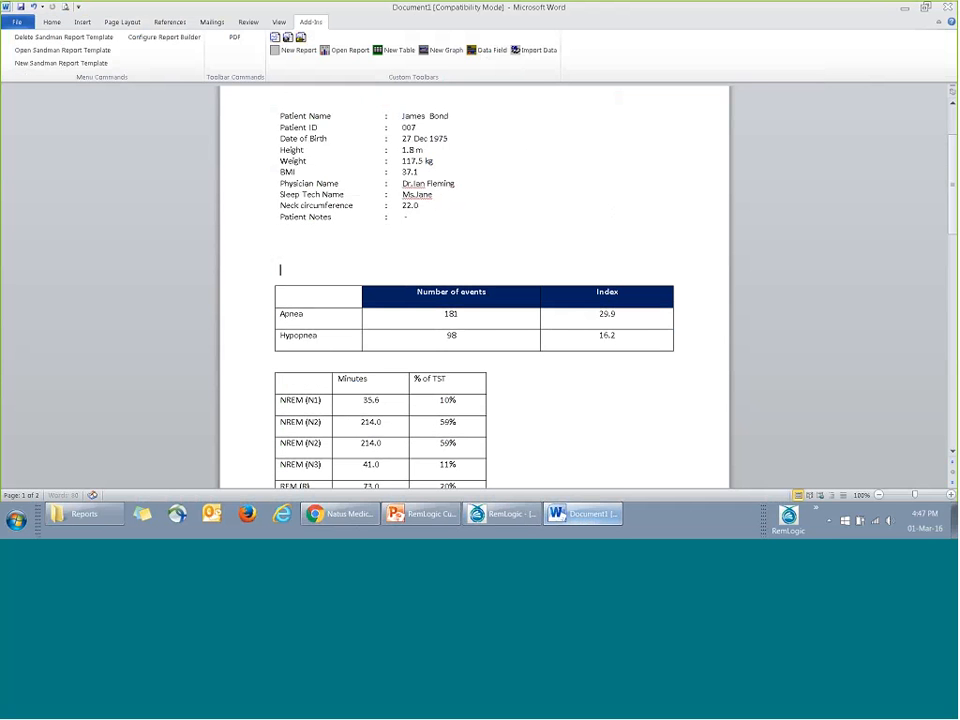
key("Up")
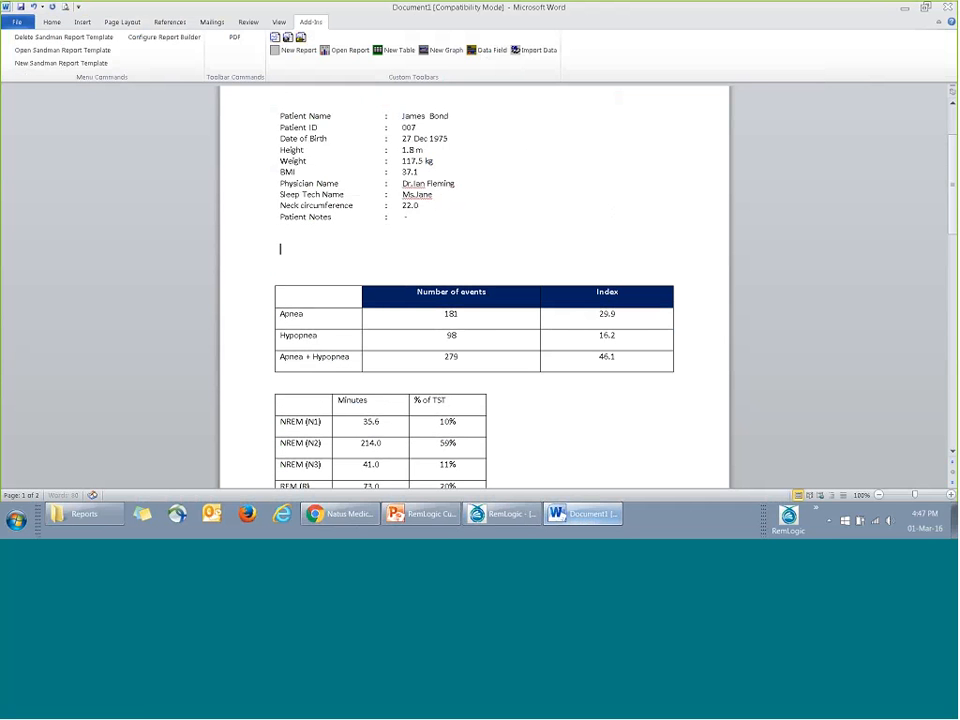
type("Total recording Time")
key("Tab")
type(":")
key("Return")
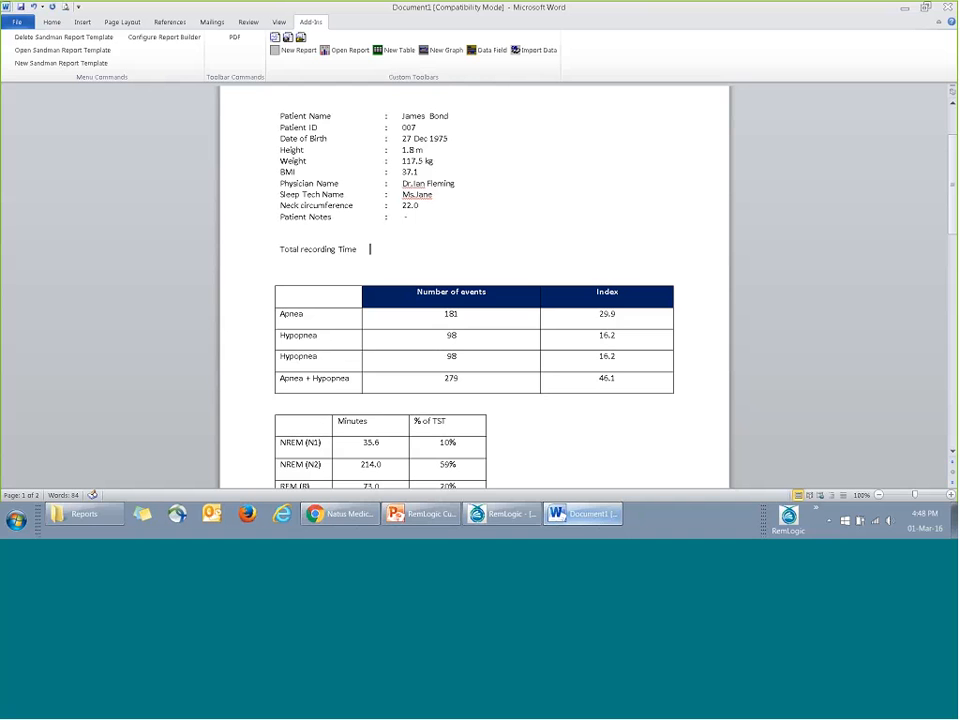
type("Total")
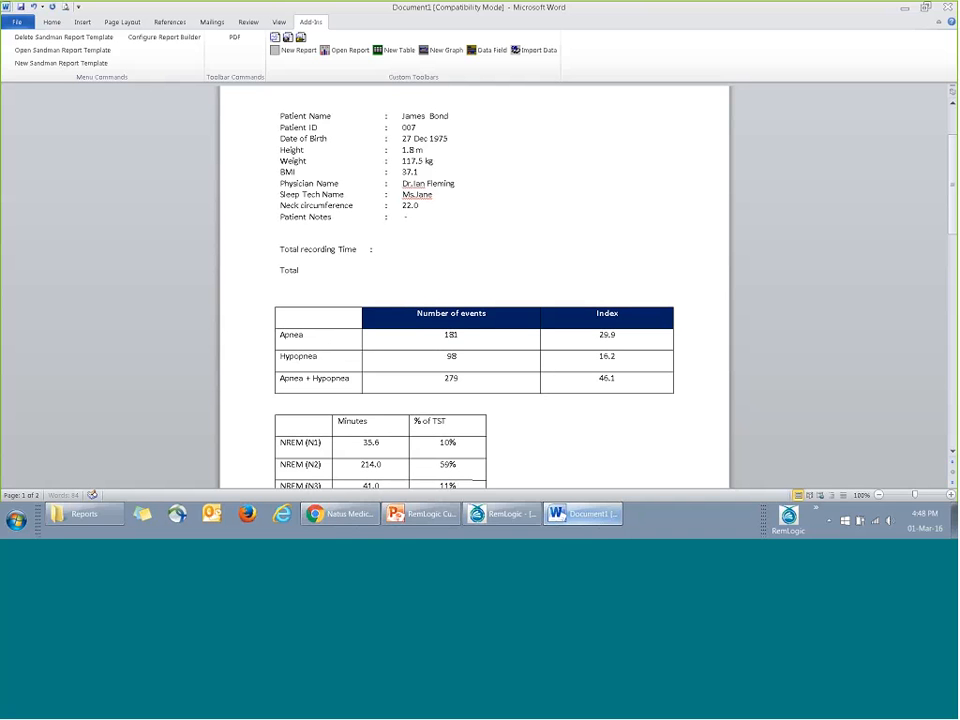
type(" Sleep Time")
key("Tab")
type(":")
Step: Insert the Sleep TotalRecordingTime statistic in 0.0 format after the Total recording Time label, followed by "mins"
left_click(379, 248)
left_click(275, 38)
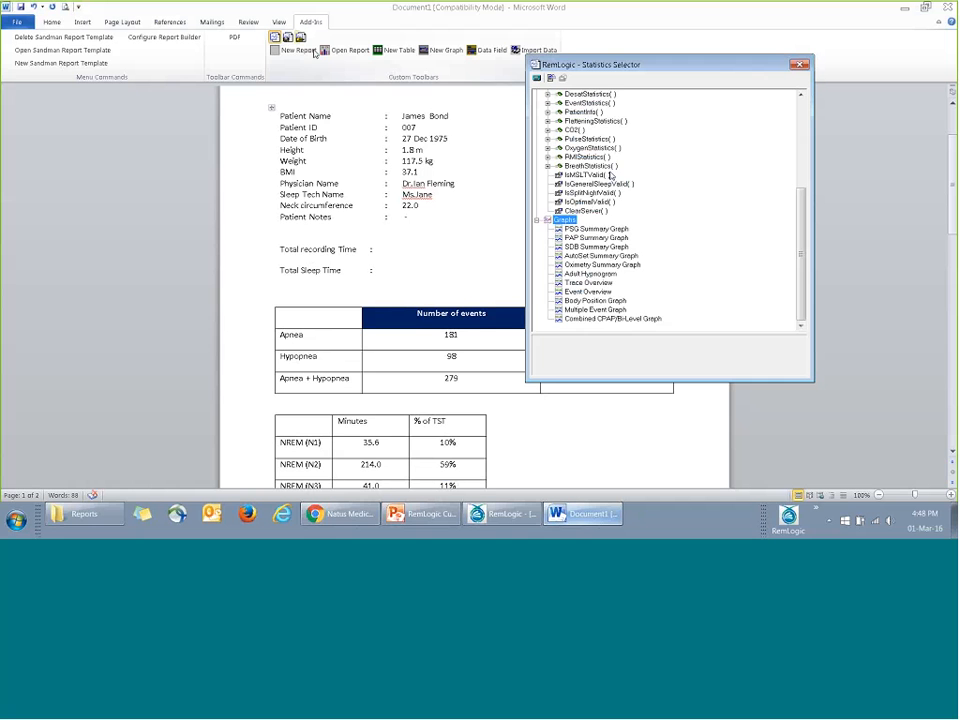
scroll(672, 166, "up", 6)
left_click(548, 104)
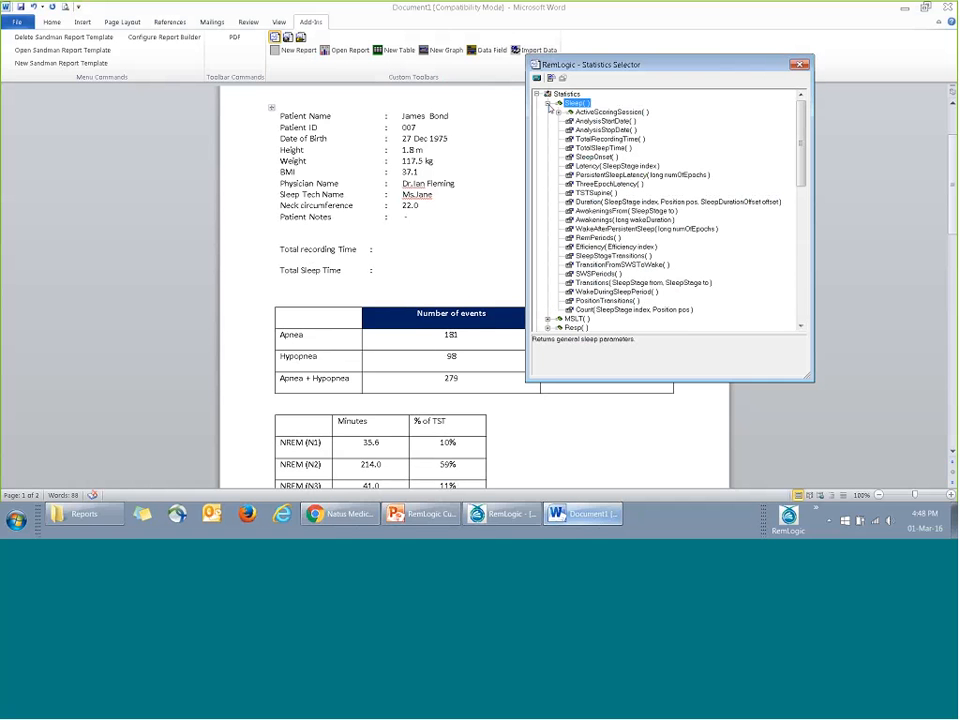
left_click(608, 139)
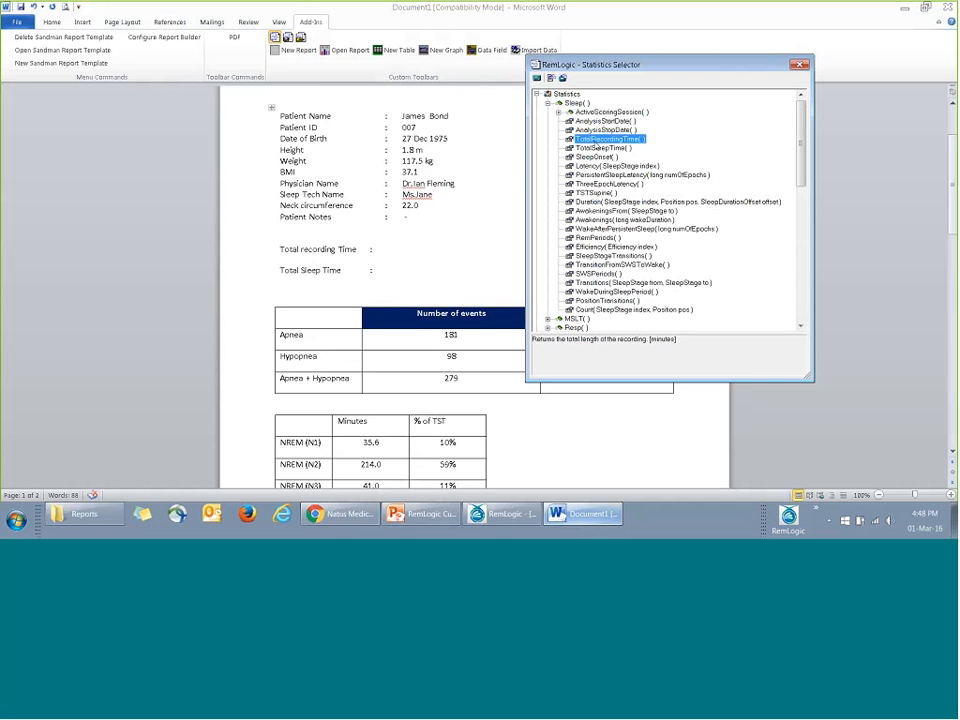
left_click(400, 249)
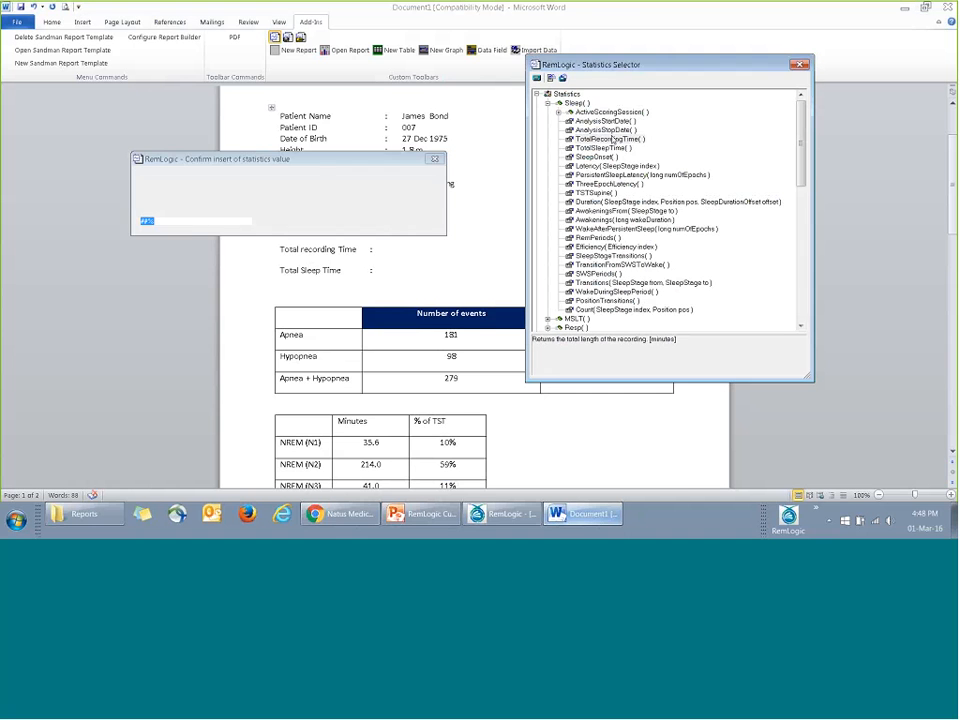
left_click(255, 222)
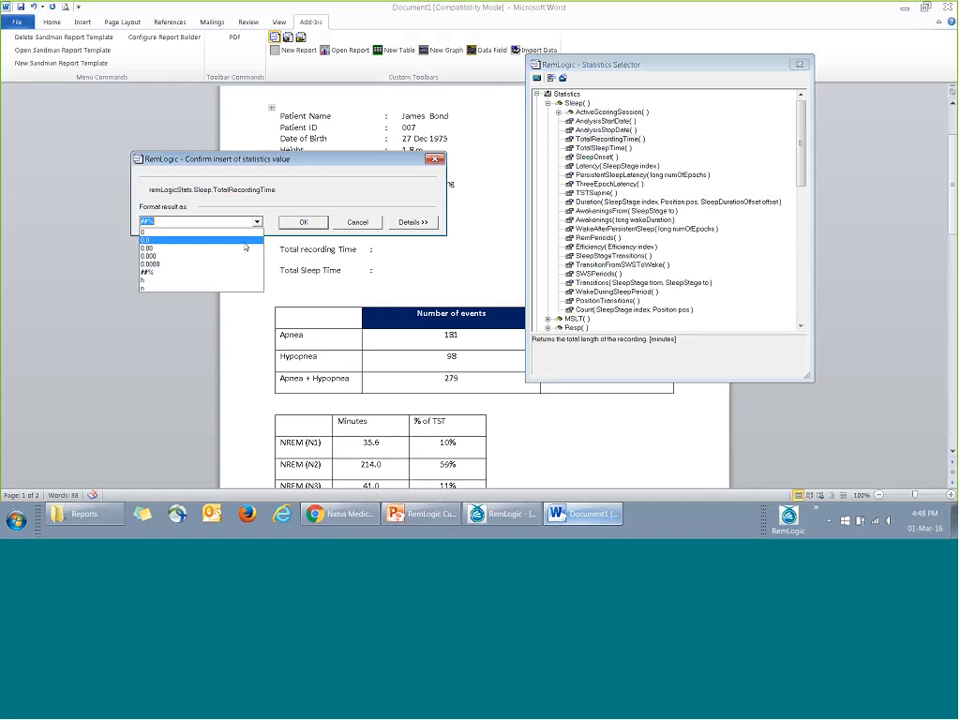
left_click(245, 245)
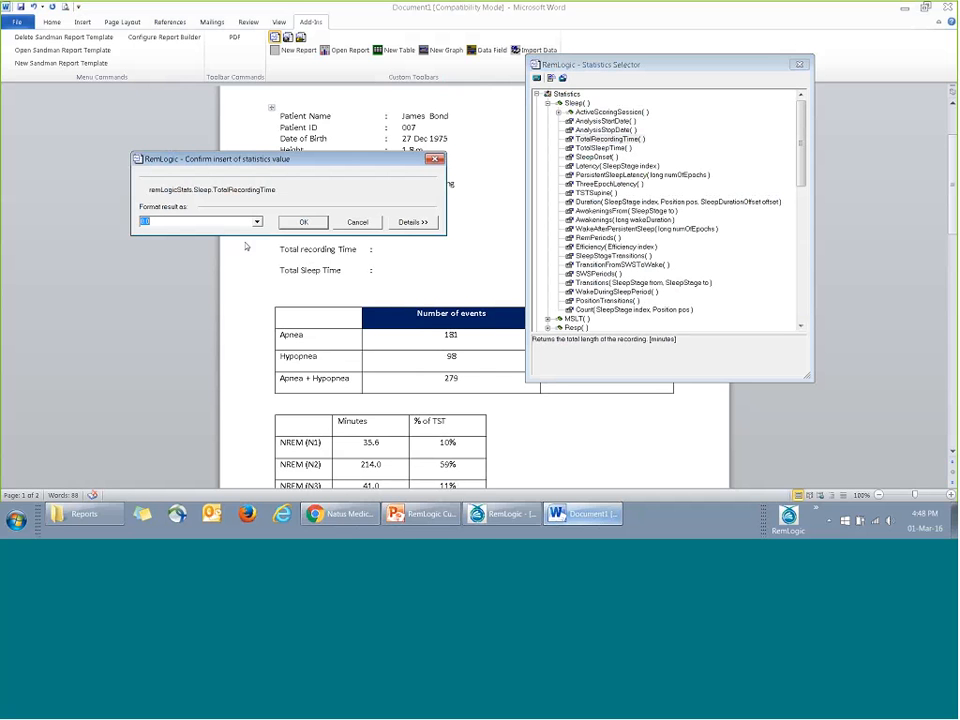
left_click(305, 222)
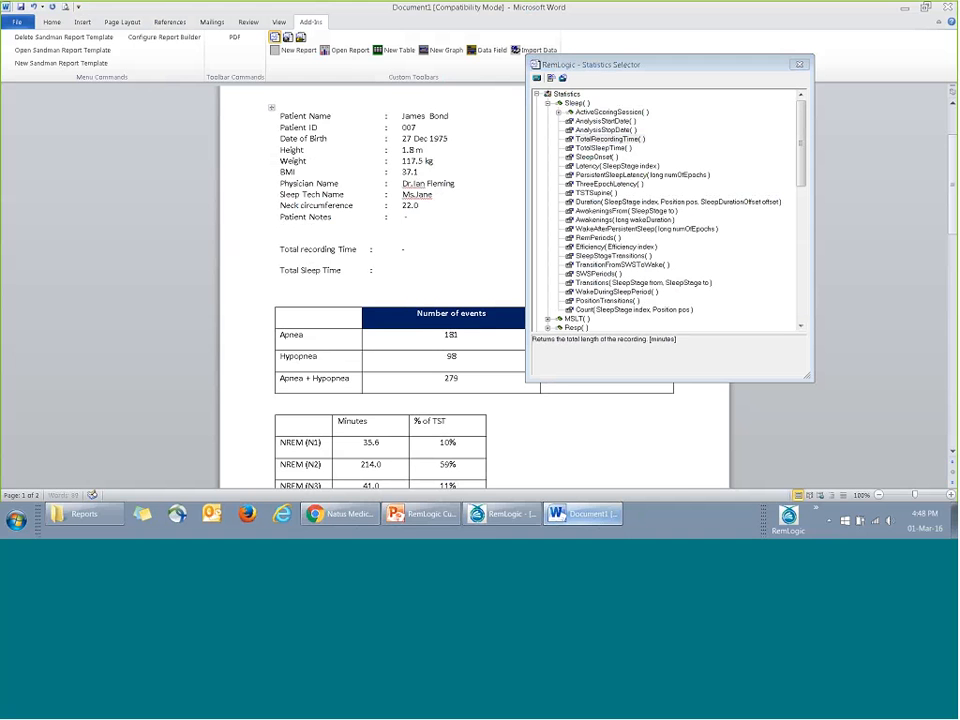
type("mins")
Step: Insert the TotalSleepTime statistic in 0.0 format after the Total Sleep Time label, followed by "mins", and close the Statistics Selector
left_click(401, 270)
double_click(603, 147)
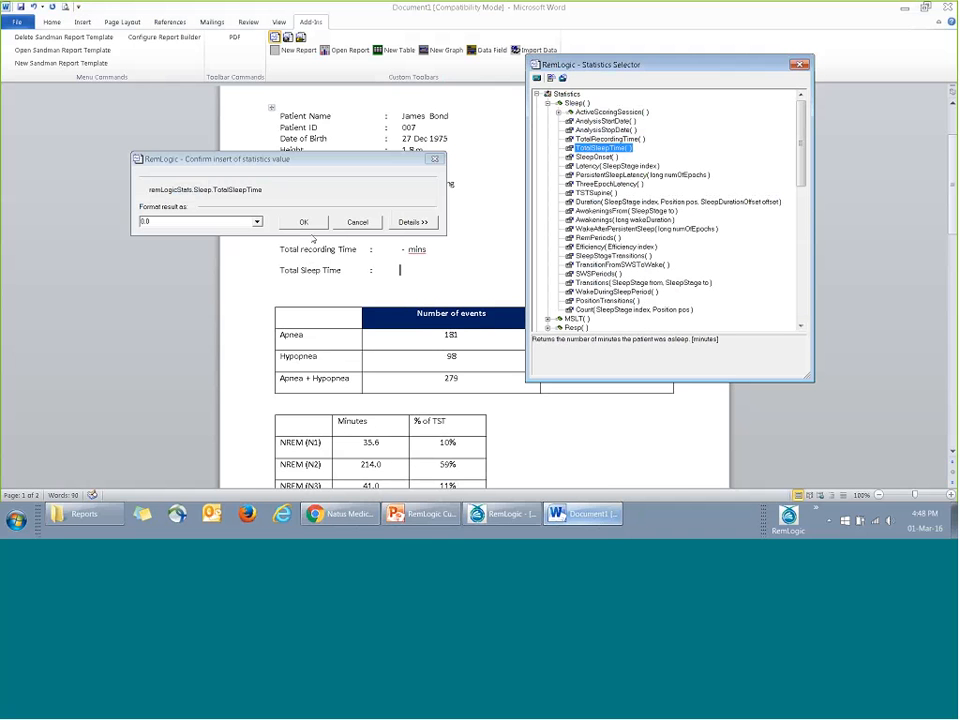
left_click(304, 222)
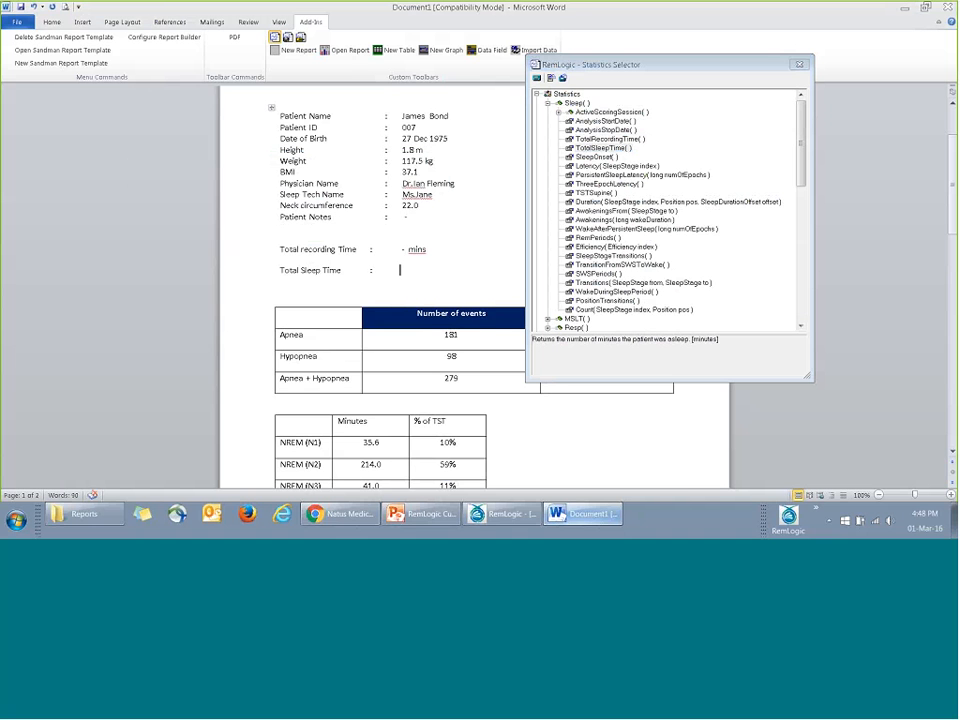
type("mins")
left_click(799, 64)
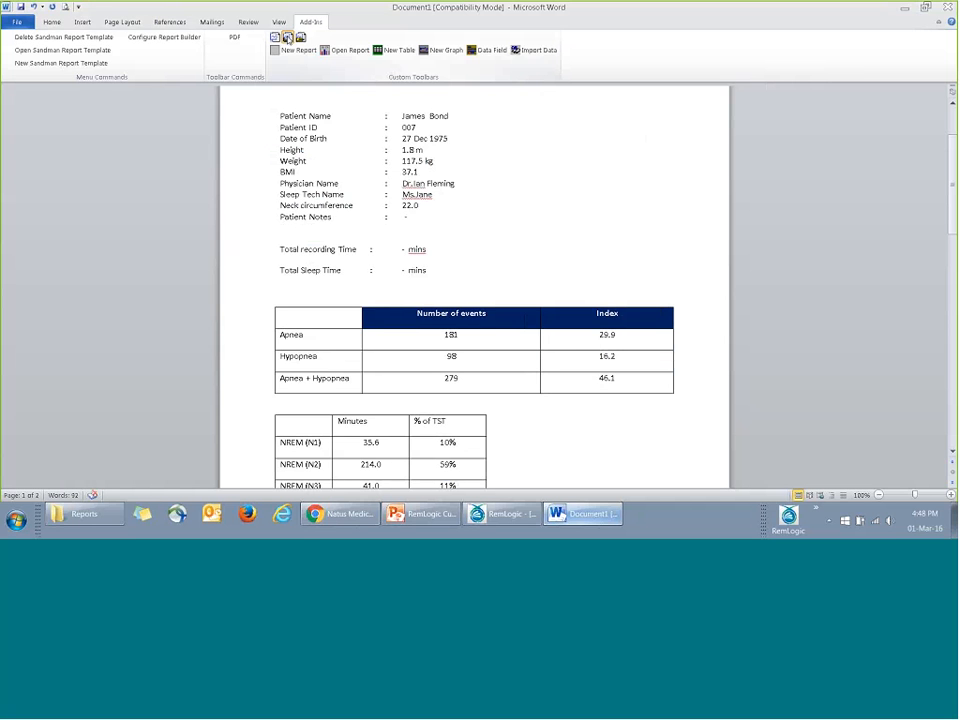
Step: Save the report as the Word 97-2003 template Test report ver2, replacing the existing file
left_click(287, 38)
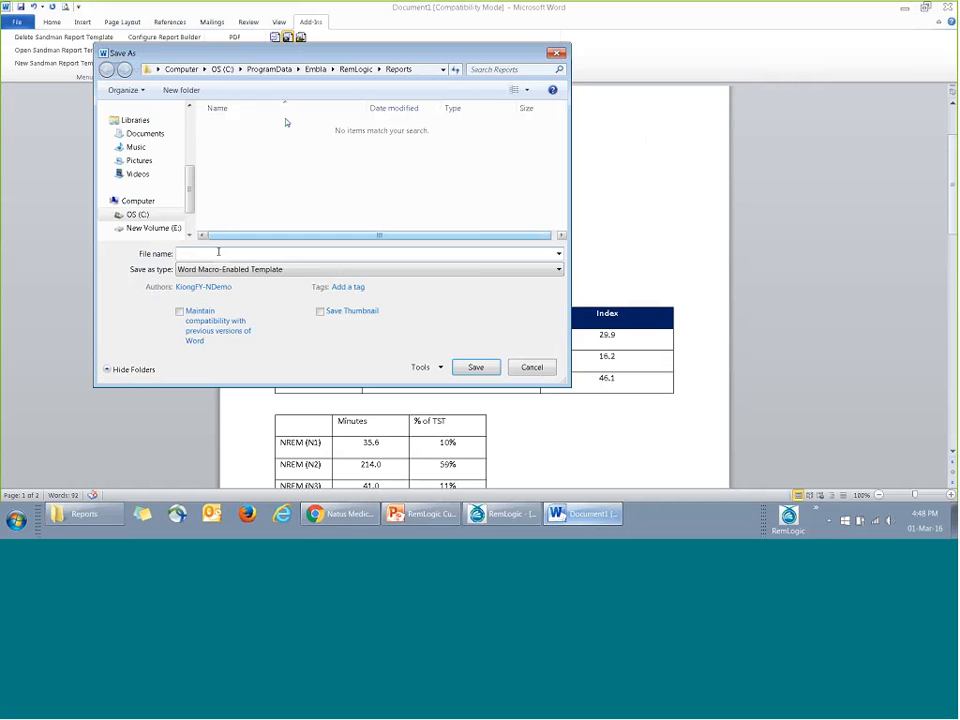
left_click(218, 269)
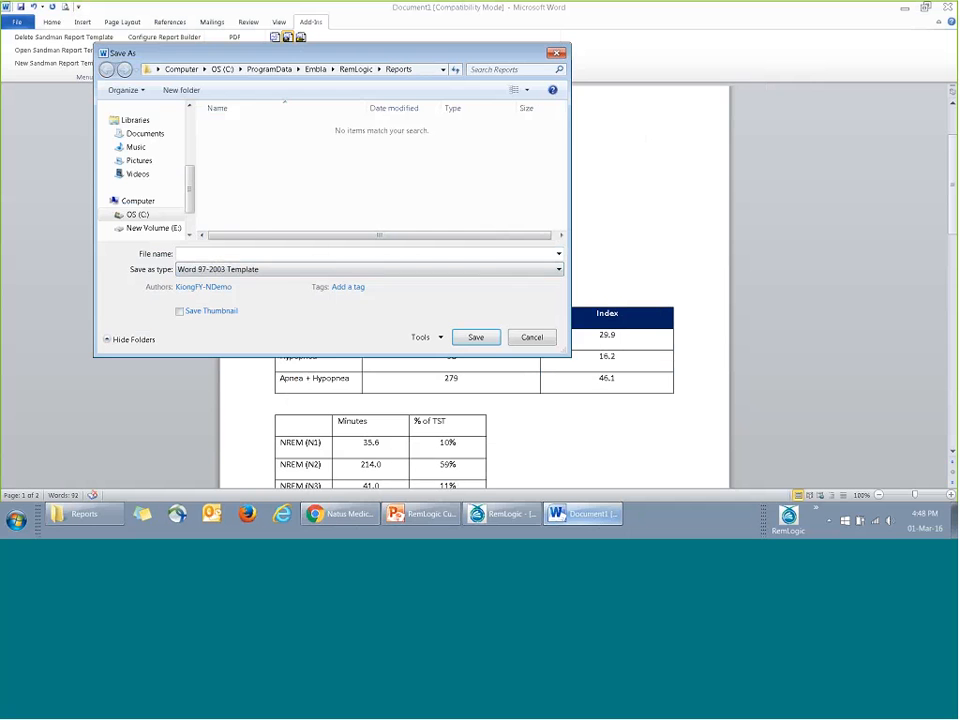
left_click(277, 208)
left_click(469, 339)
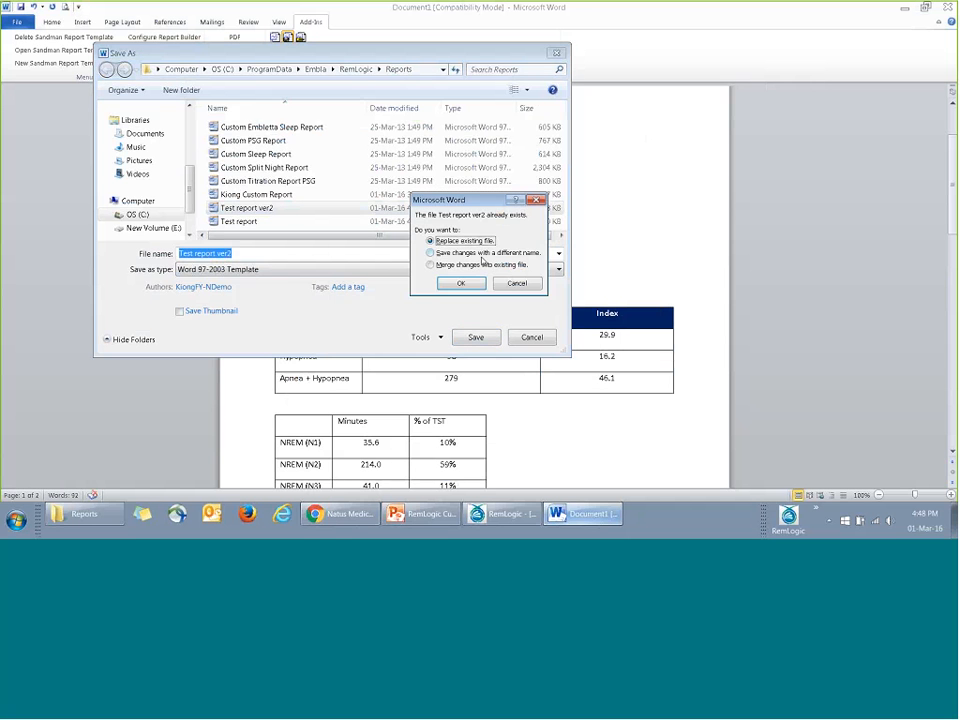
left_click(462, 283)
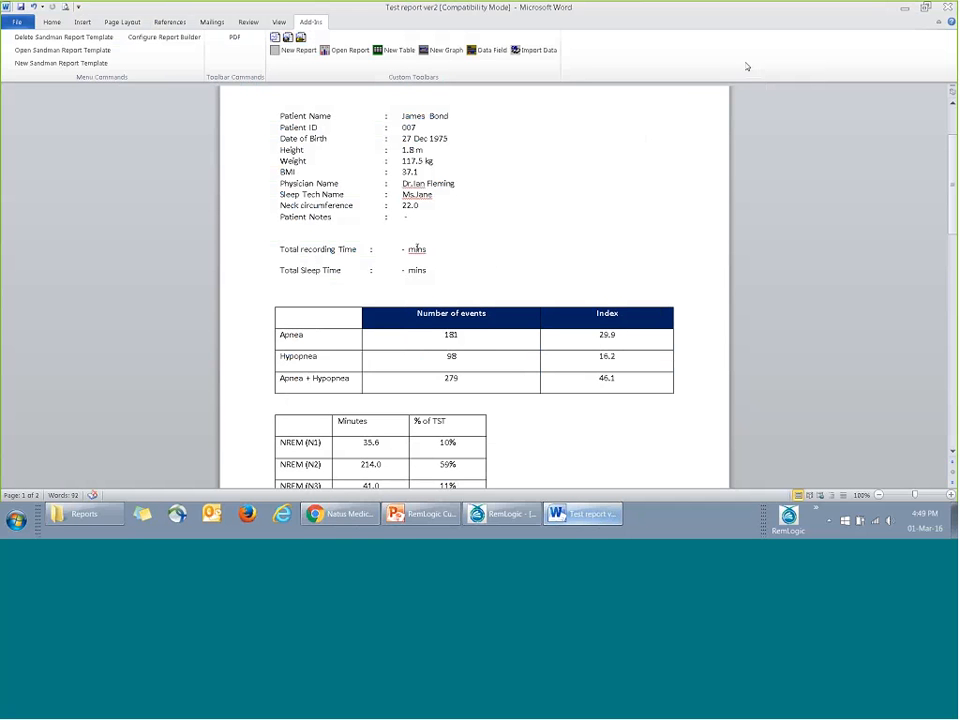
Step: Close the saved template and generate a new report from it for the open recording in RemLogic
left_click(947, 8)
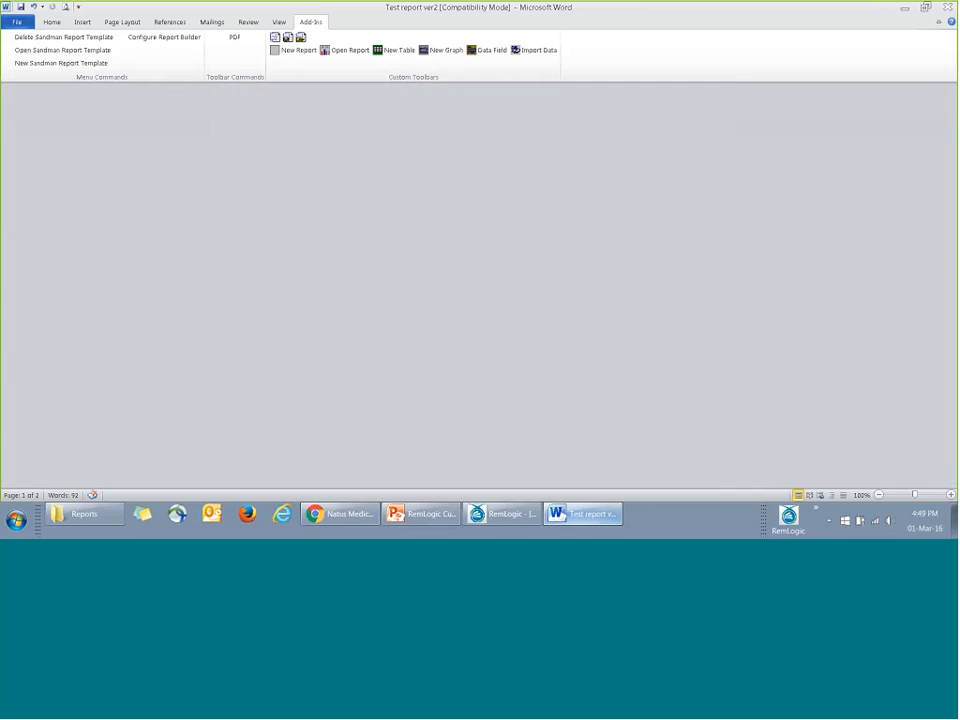
left_click(175, 20)
left_click(203, 205)
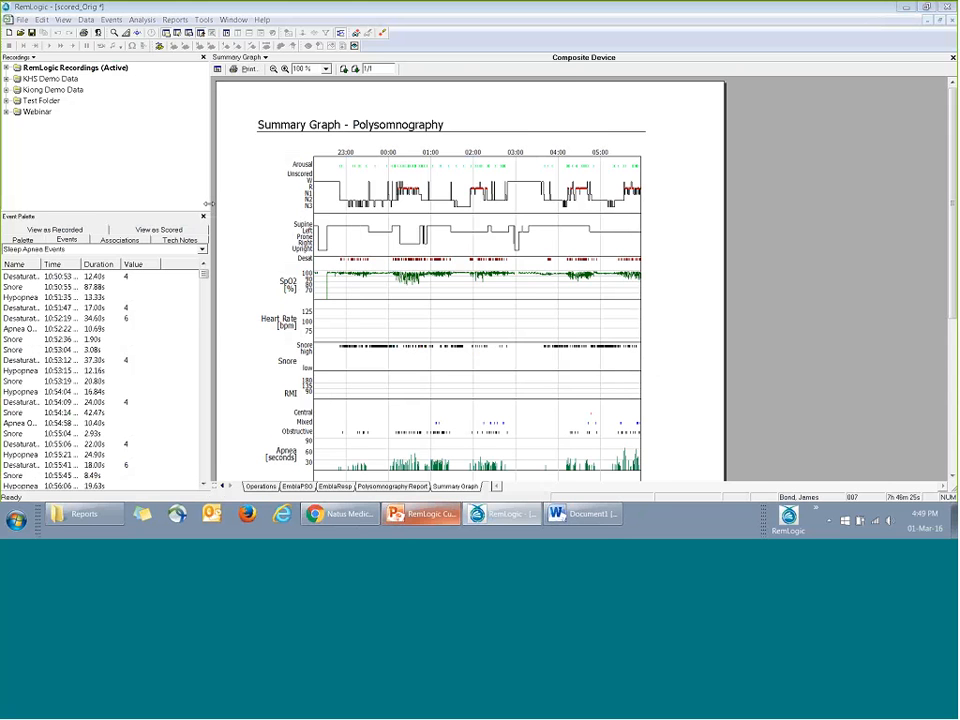
Step: Examine the generated report's patient notes, recording and sleep times and statistics tables in an enlarged window, and minimize it
scroll(381, 317, "down", 5)
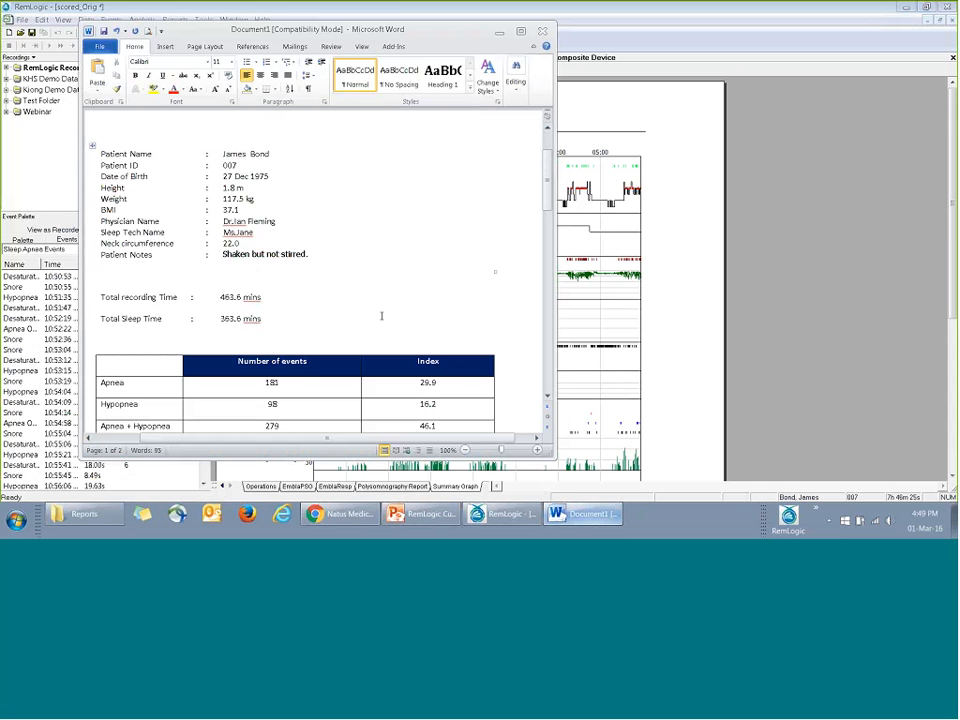
left_click(228, 155)
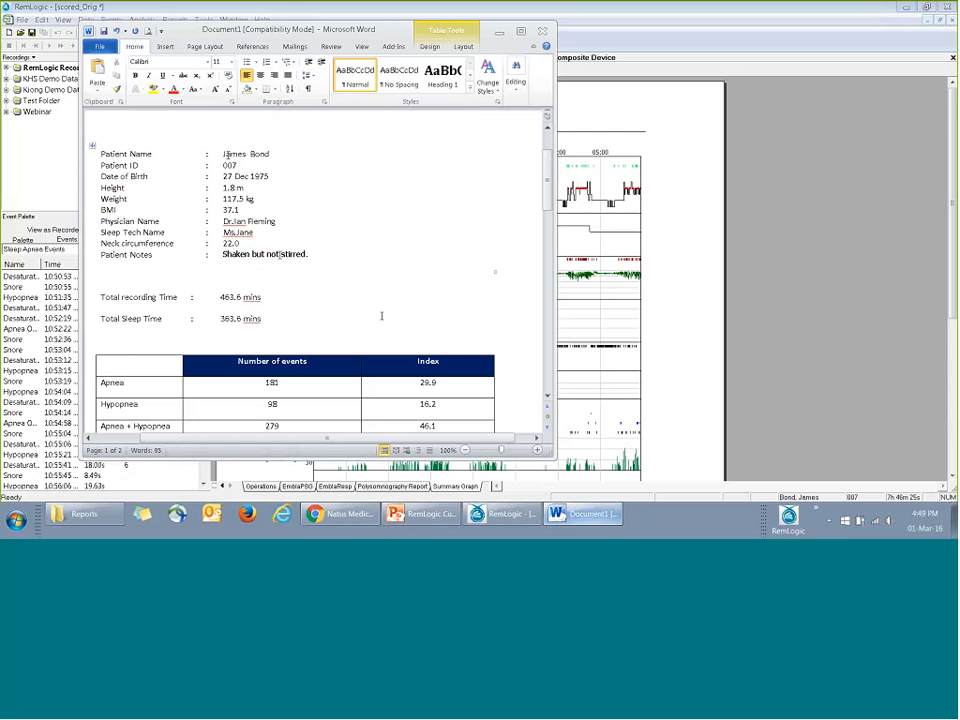
scroll(381, 316, "down", 3)
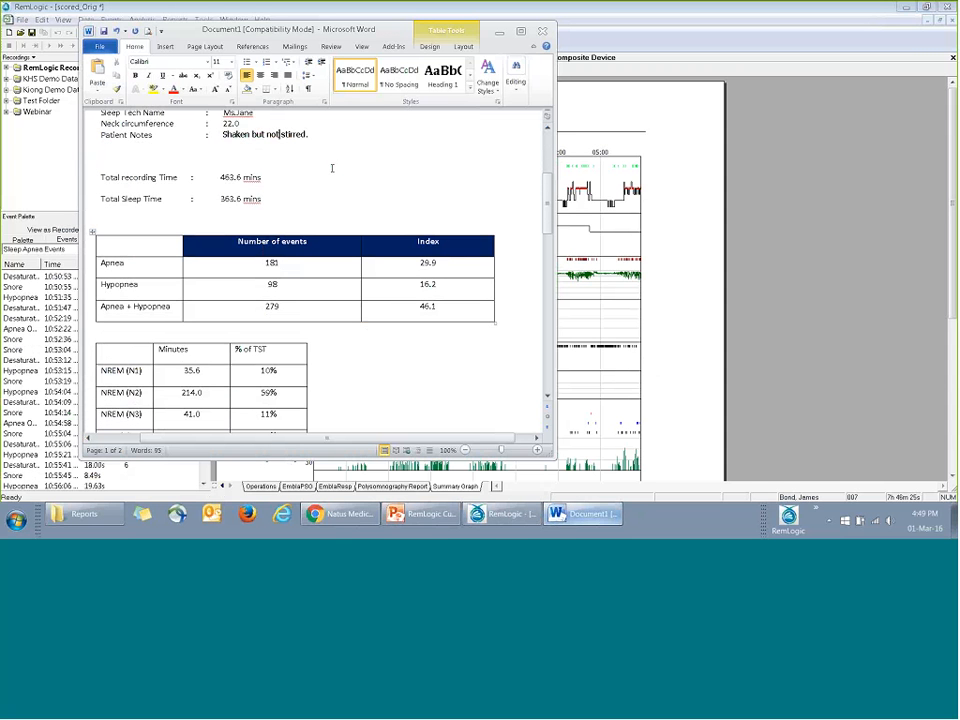
scroll(332, 165, "up", 2)
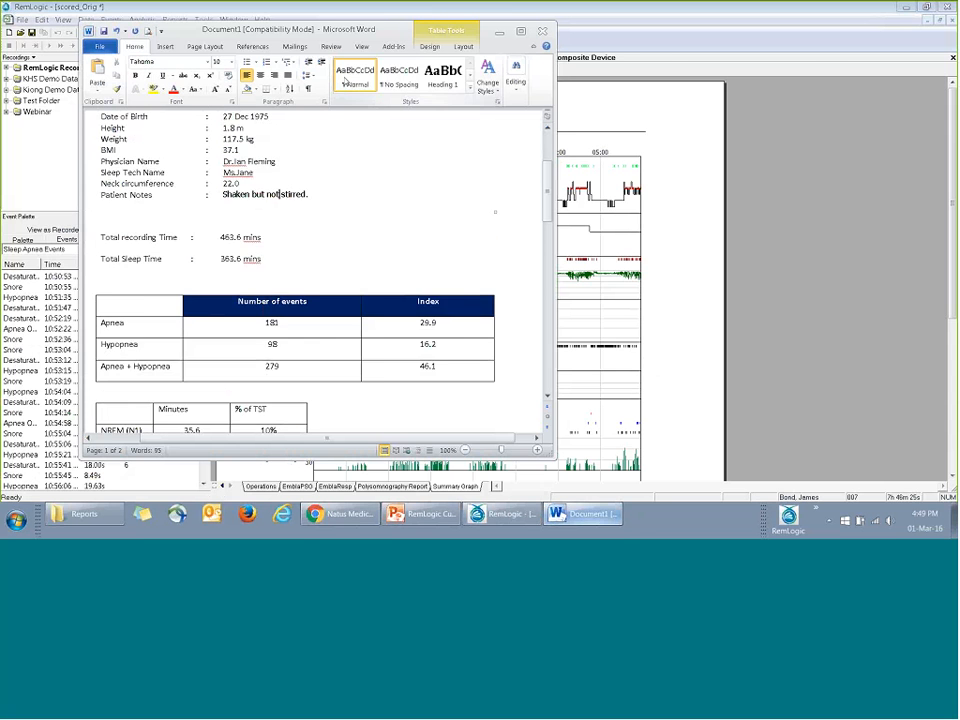
double_click(363, 30)
scroll(347, 160, "up", 3)
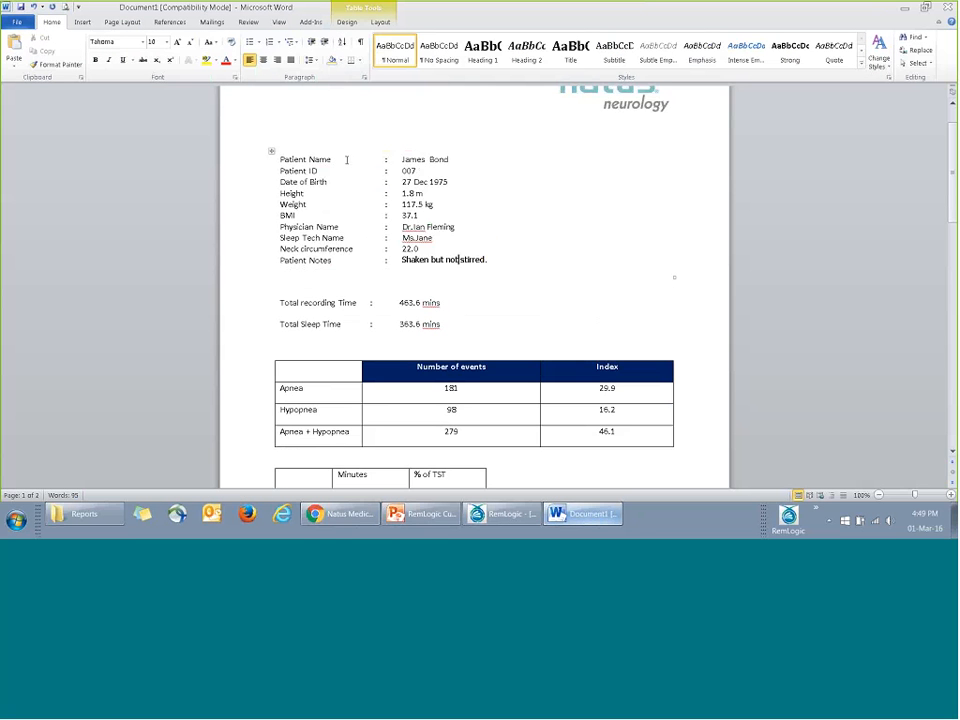
scroll(496, 307, "down", 4)
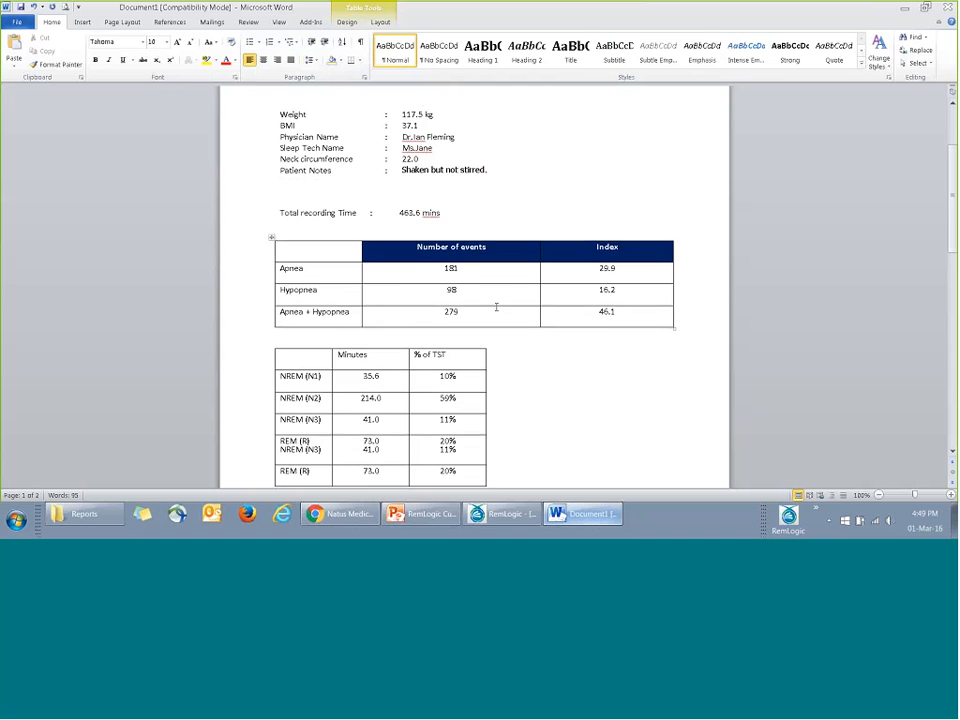
scroll(496, 307, "up", 1)
scroll(495, 306, "up", 3)
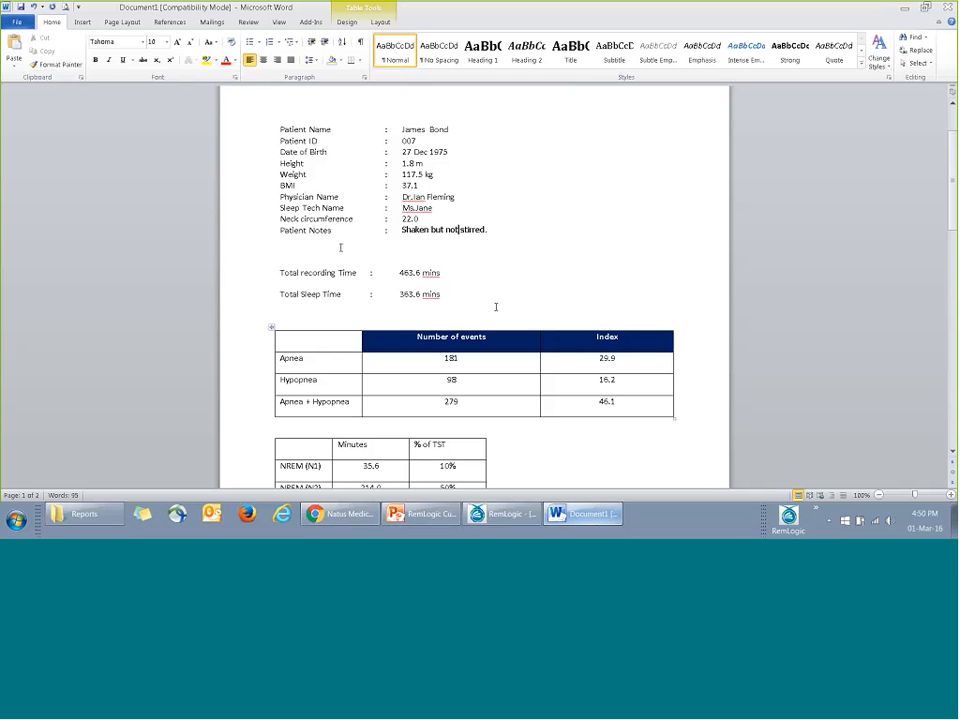
left_click(405, 294)
left_click(905, 8)
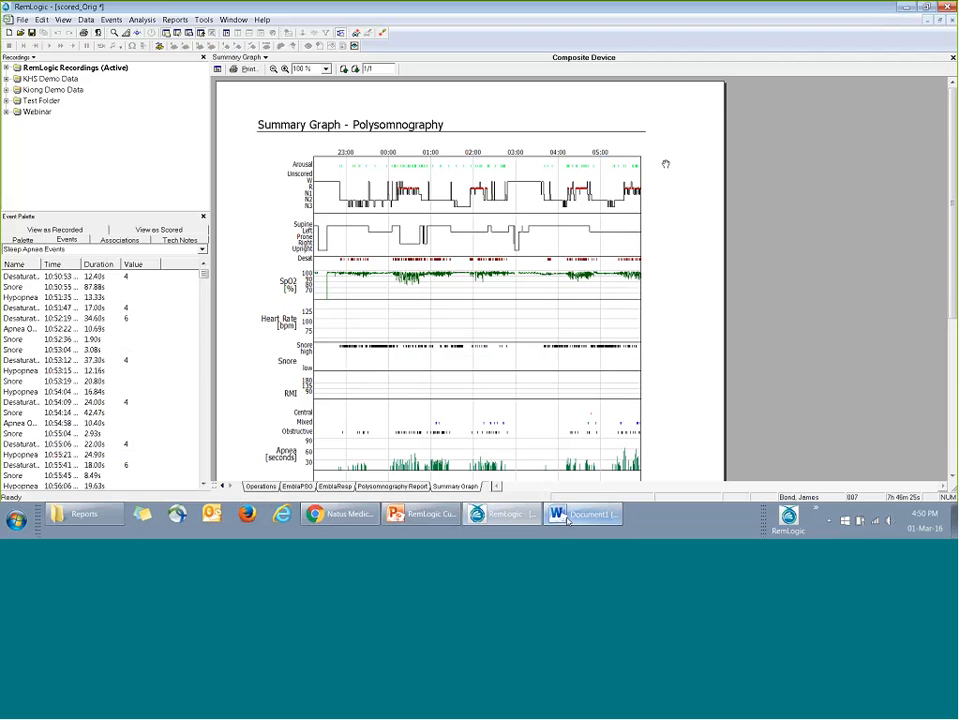
Step: Switch to Word and close the generated report without saving it
key("alt+Tab")
left_click(18, 22)
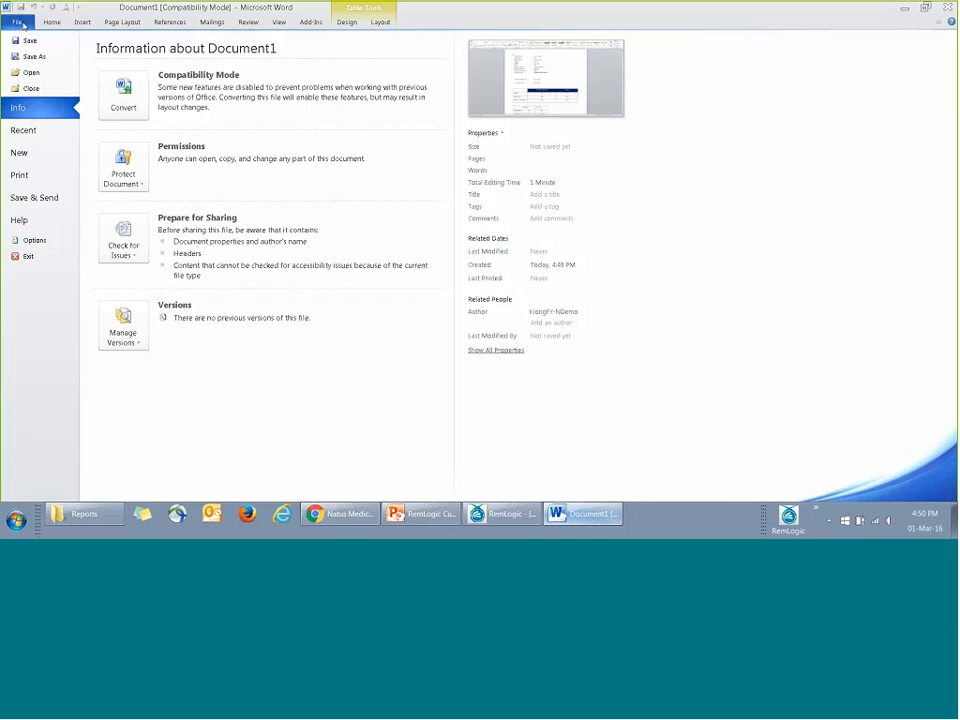
left_click(31, 88)
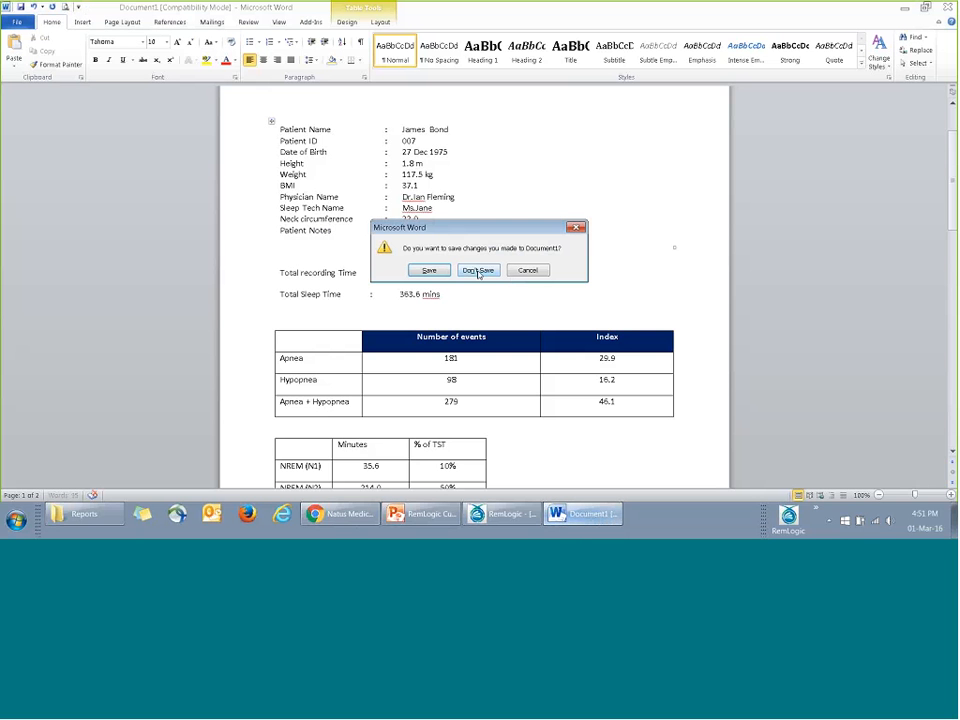
left_click(479, 271)
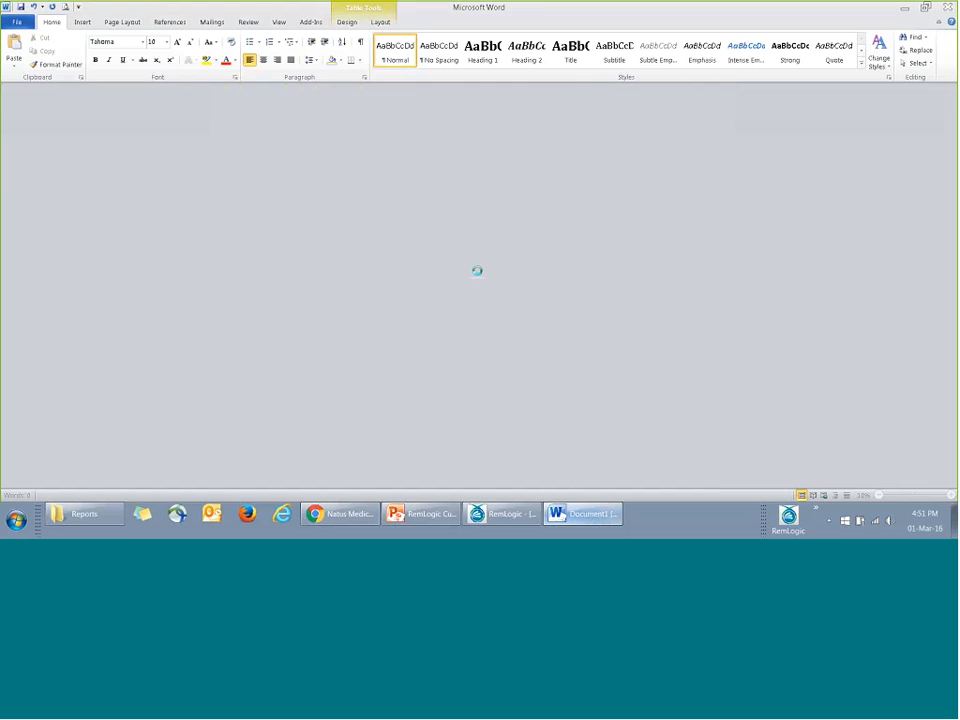
Step: Open the existing Test report template from the RemLogic Reports folder for editing
left_click(310, 24)
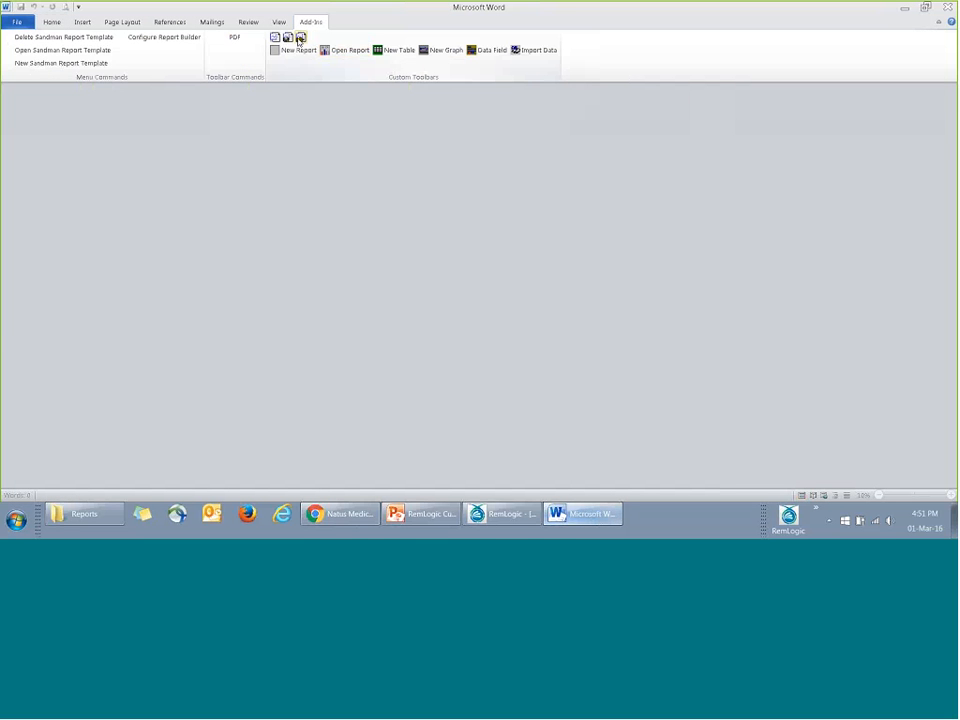
left_click(300, 37)
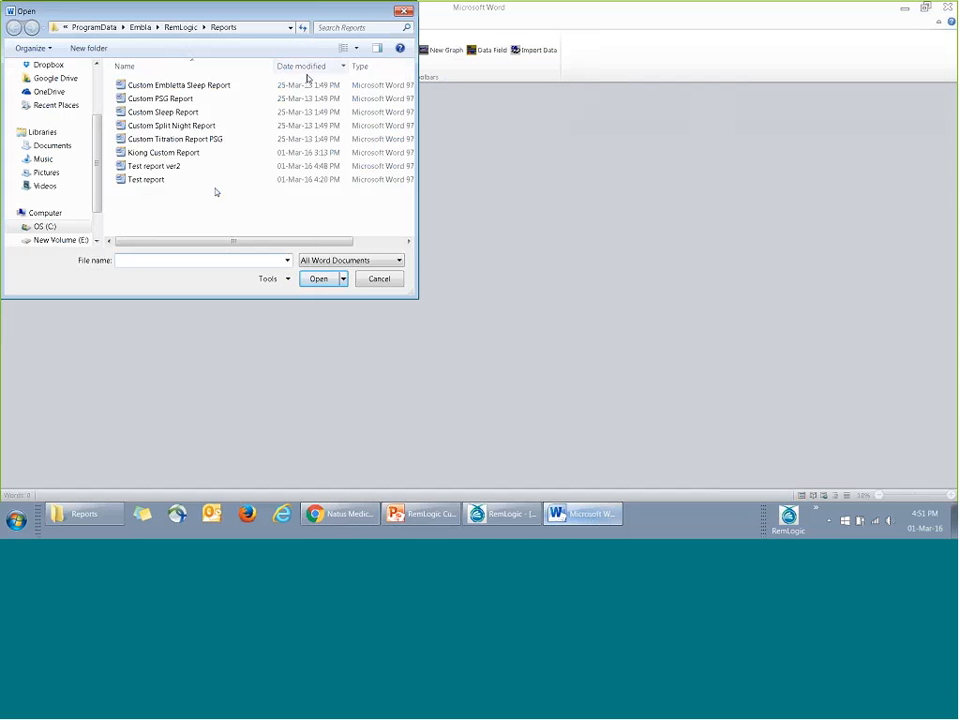
double_click(159, 180)
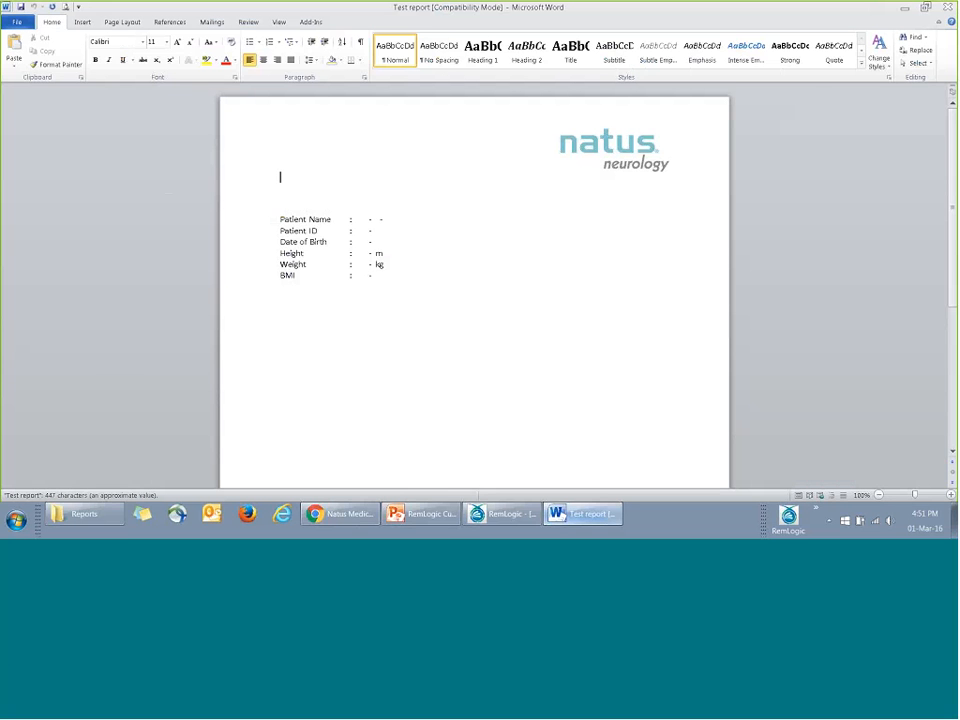
Step: Add a blank line below the patient details and open the Statistics Selector, narrowed and placed clear of the report text
left_click(327, 324)
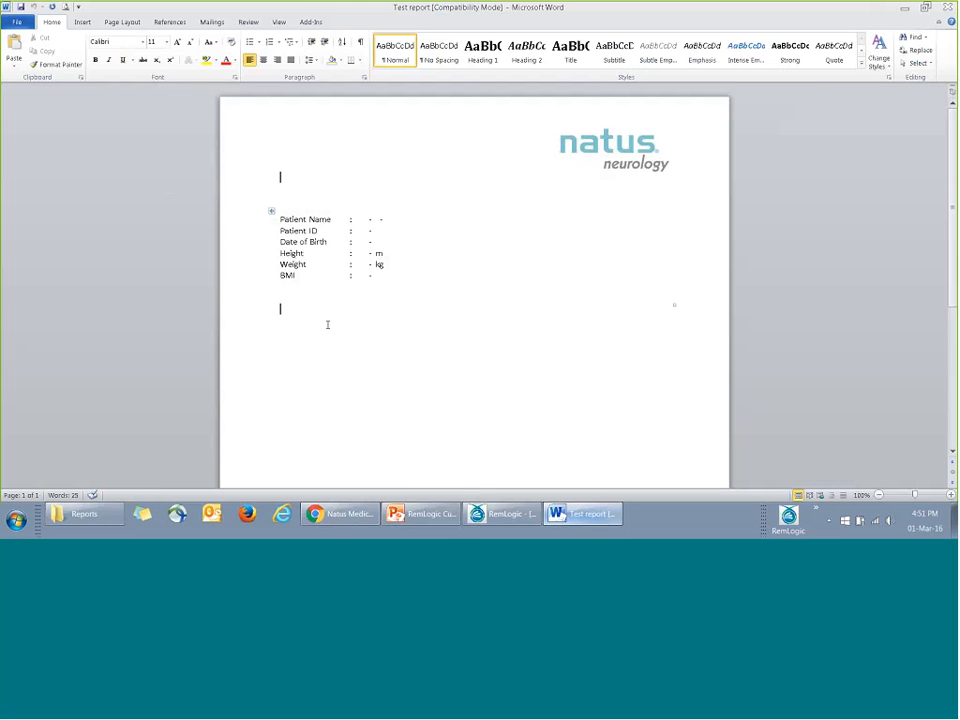
key("Return")
left_click(300, 20)
left_click(276, 38)
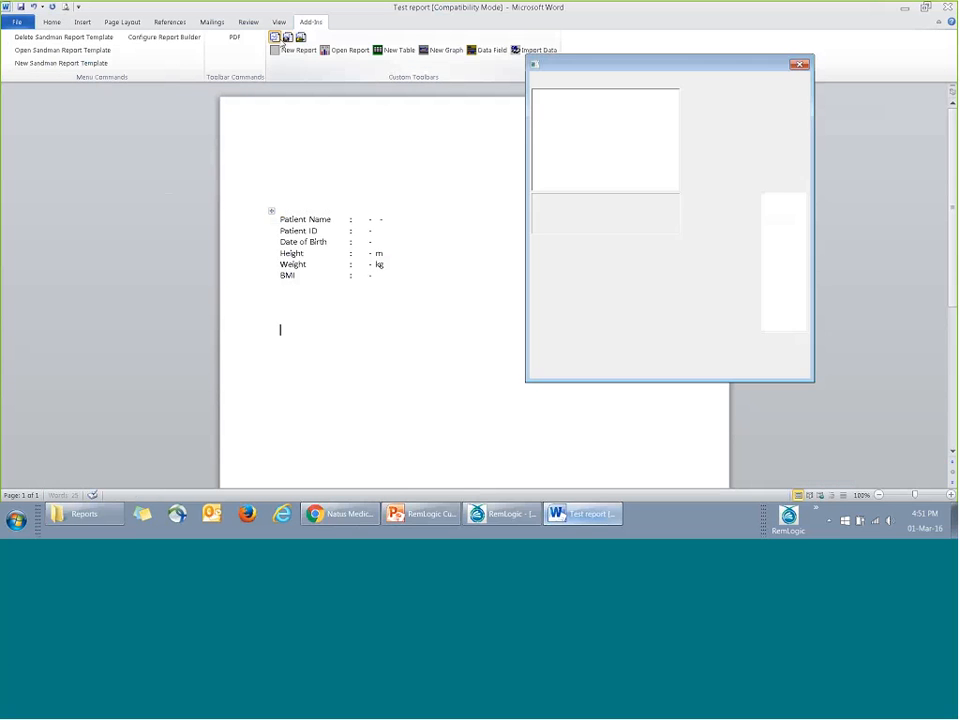
left_click_drag(640, 65, 116, 118)
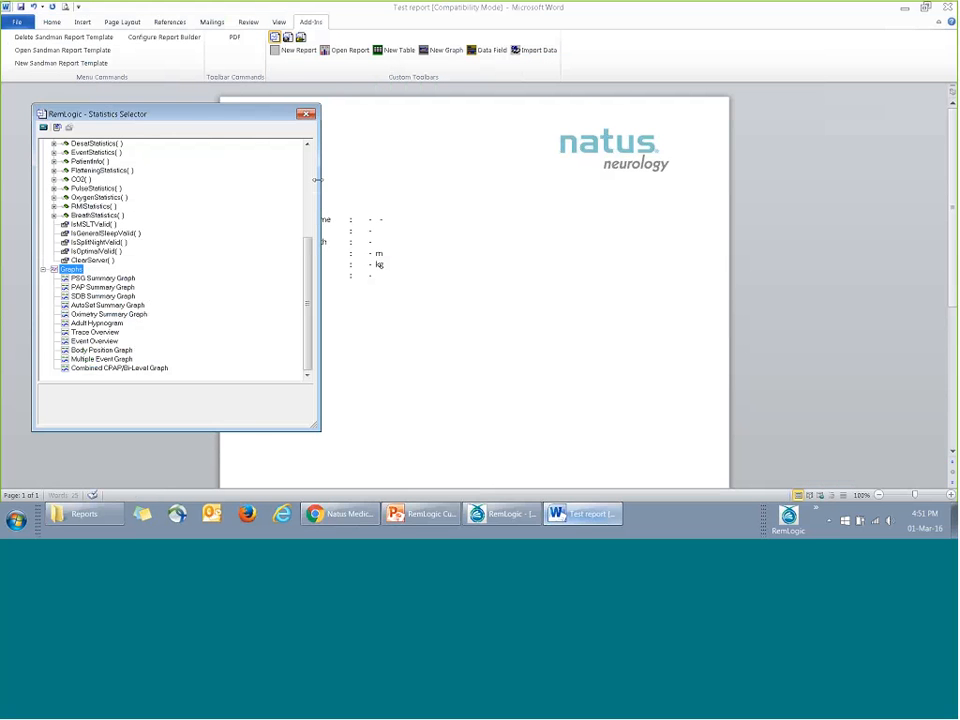
left_click_drag(320, 186, 240, 190)
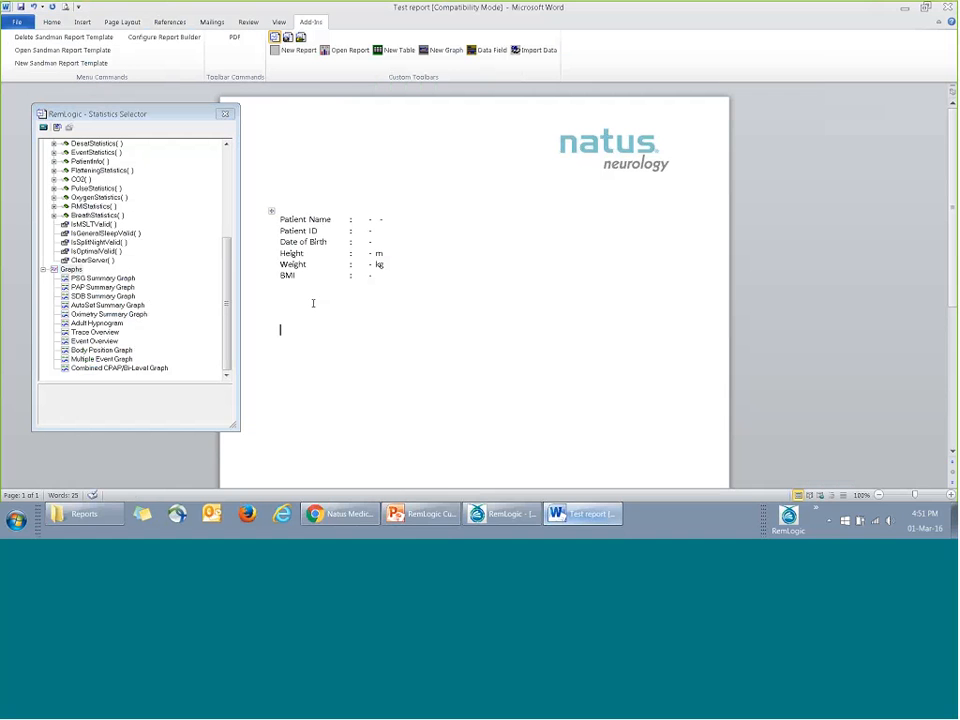
Step: Enter the label "AHI Left + AHI Right" with a tab and a colon below the patient details
left_click(310, 306)
type("AHI ")
type("S")
type("upol")
key("BackSpace")
key("BackSpace")
key("BackSpace")
key("BackSpace")
key("BackSpace")
type("Left")
type("+ AHI Right")
key("Tab")
type(":")
Step: Build a sum of two Resp AHI statistics in the Statistics calculator and evaluate it for insertion
left_click(155, 247)
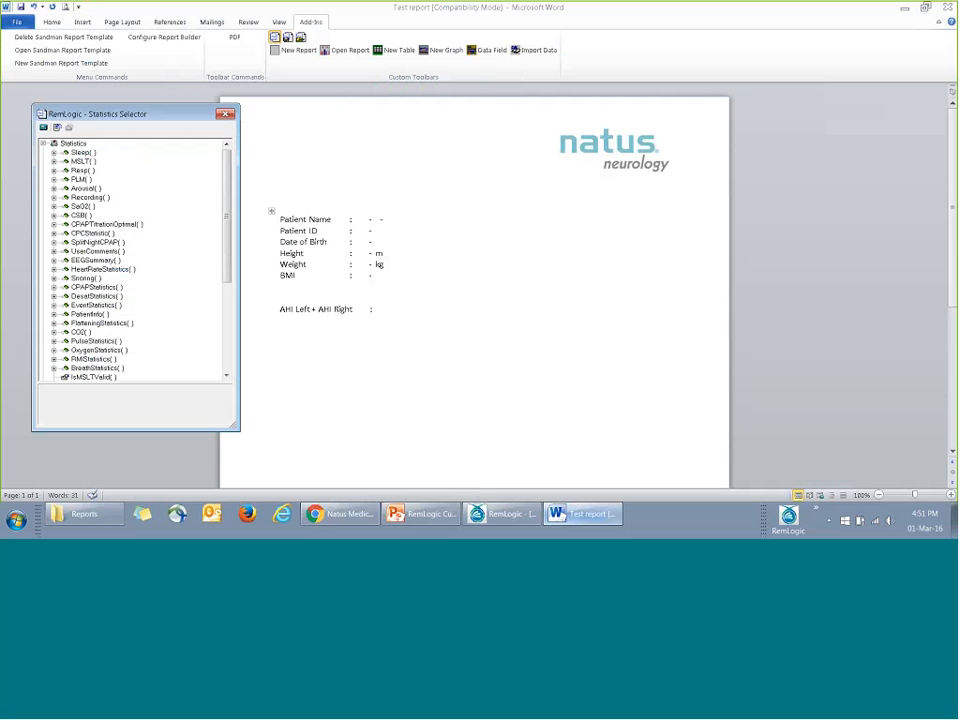
left_click(55, 170)
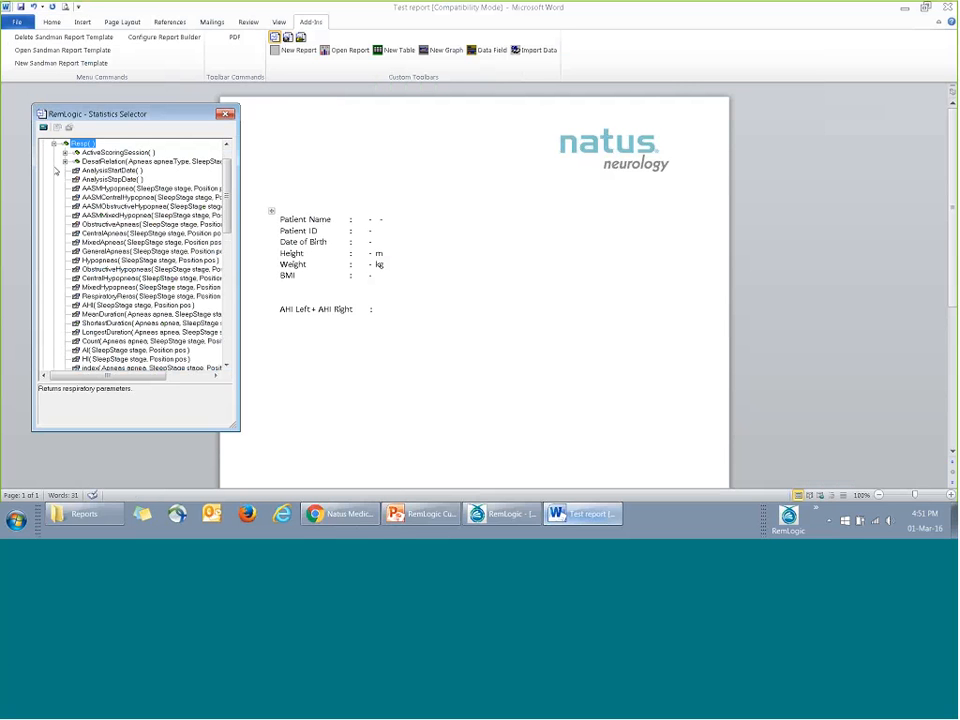
left_click(122, 305)
double_click(125, 306)
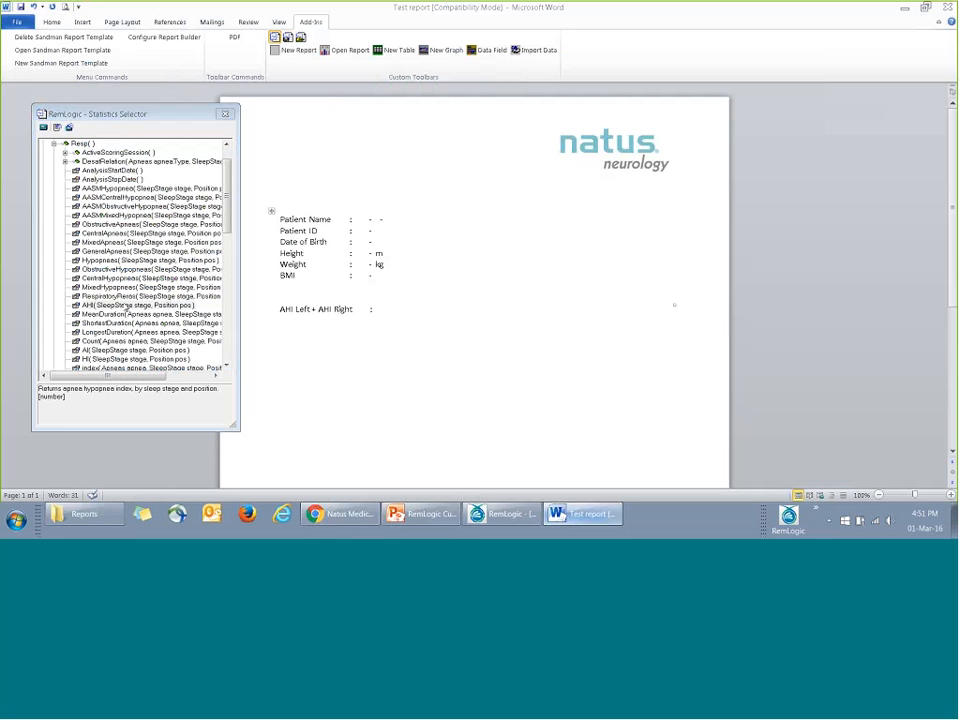
left_click(351, 222)
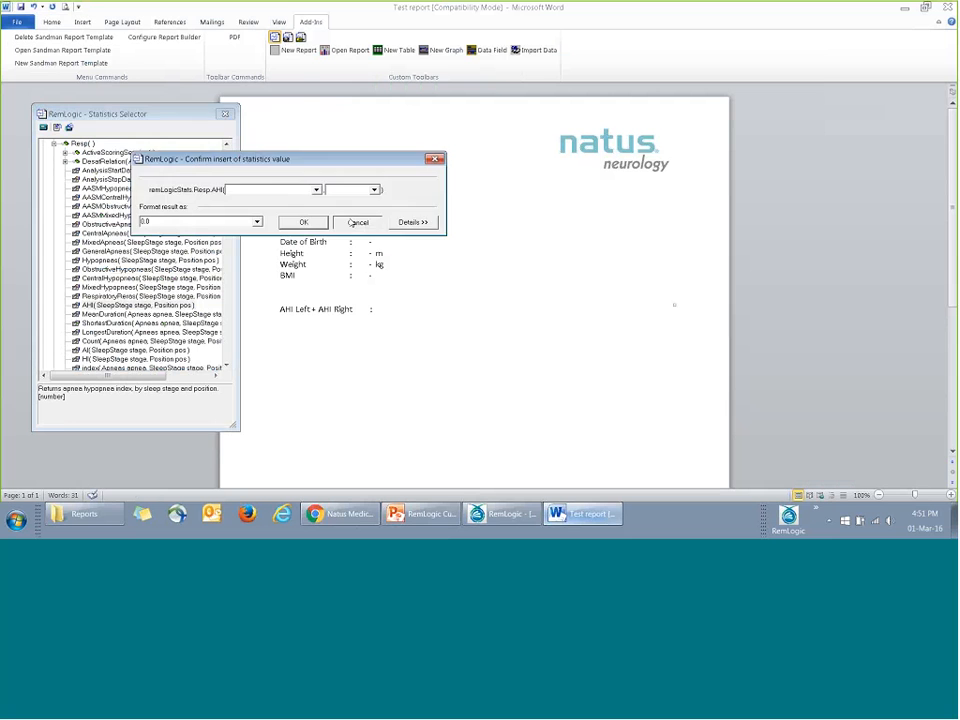
left_click(69, 128)
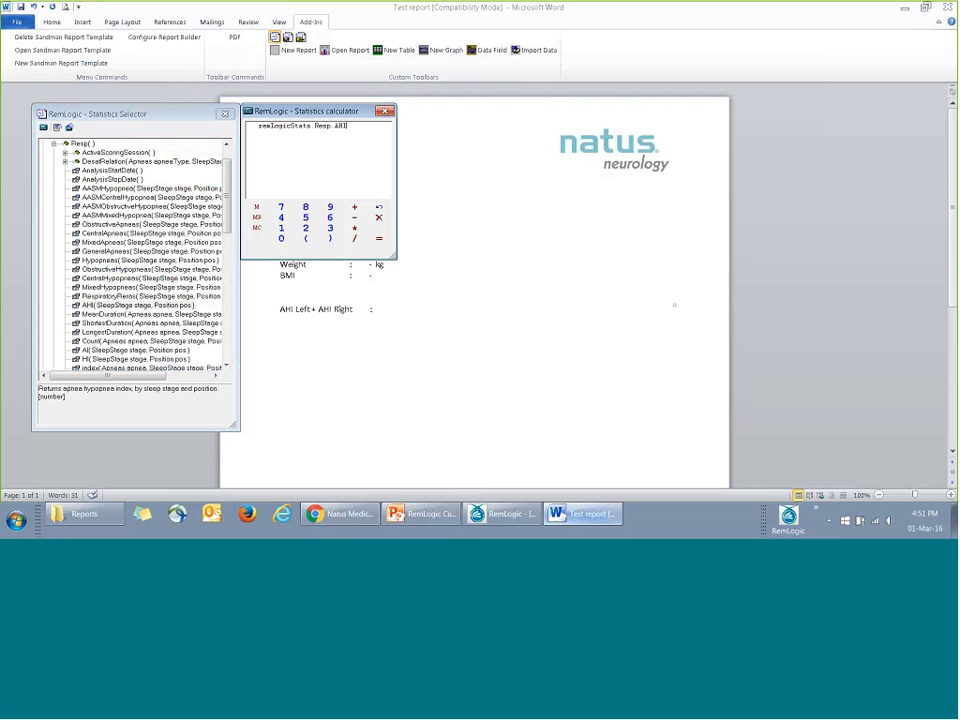
key("Return")
type("+")
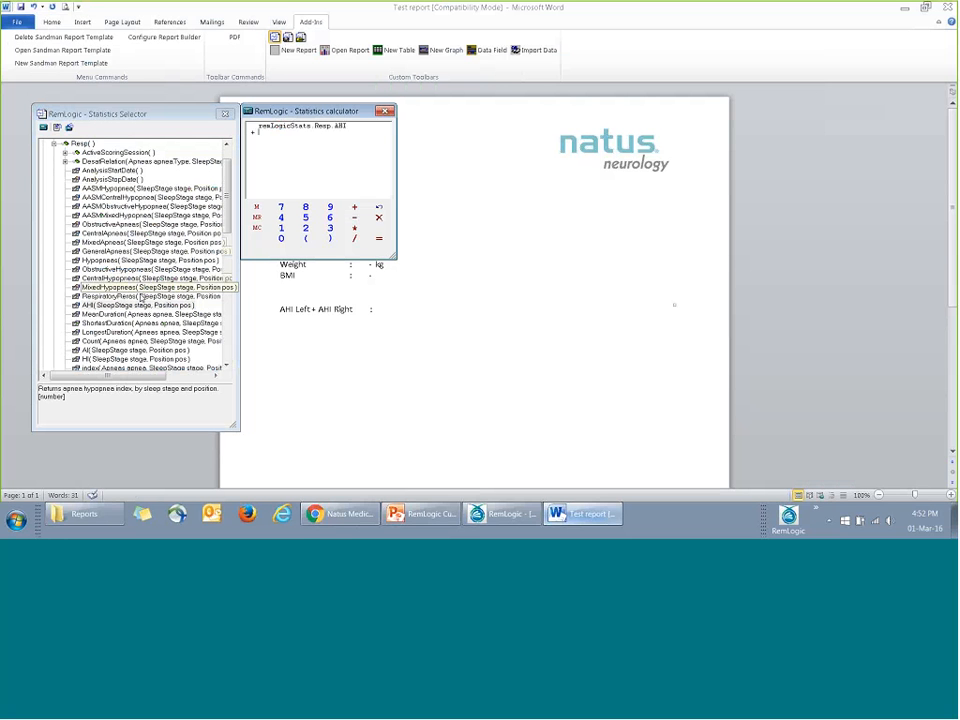
left_click(135, 306)
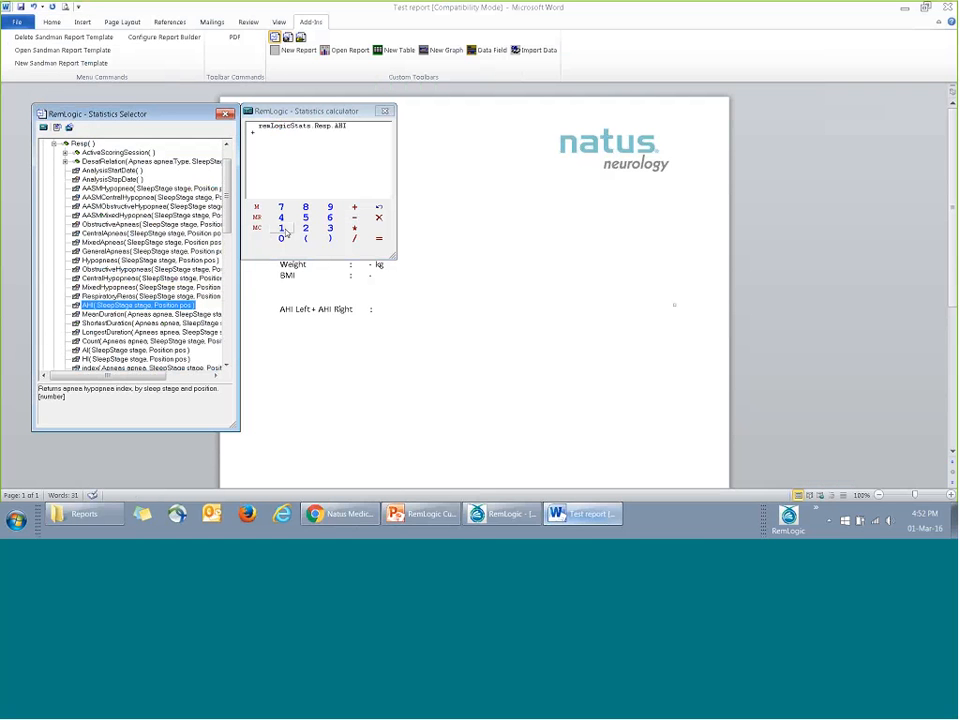
left_click(70, 128)
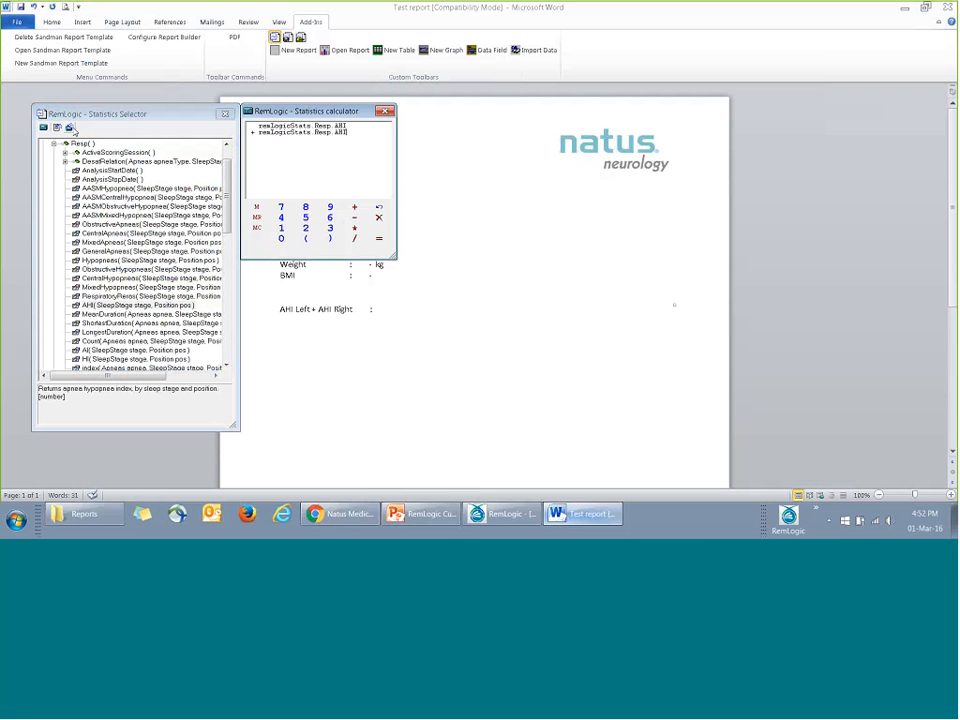
left_click(378, 239)
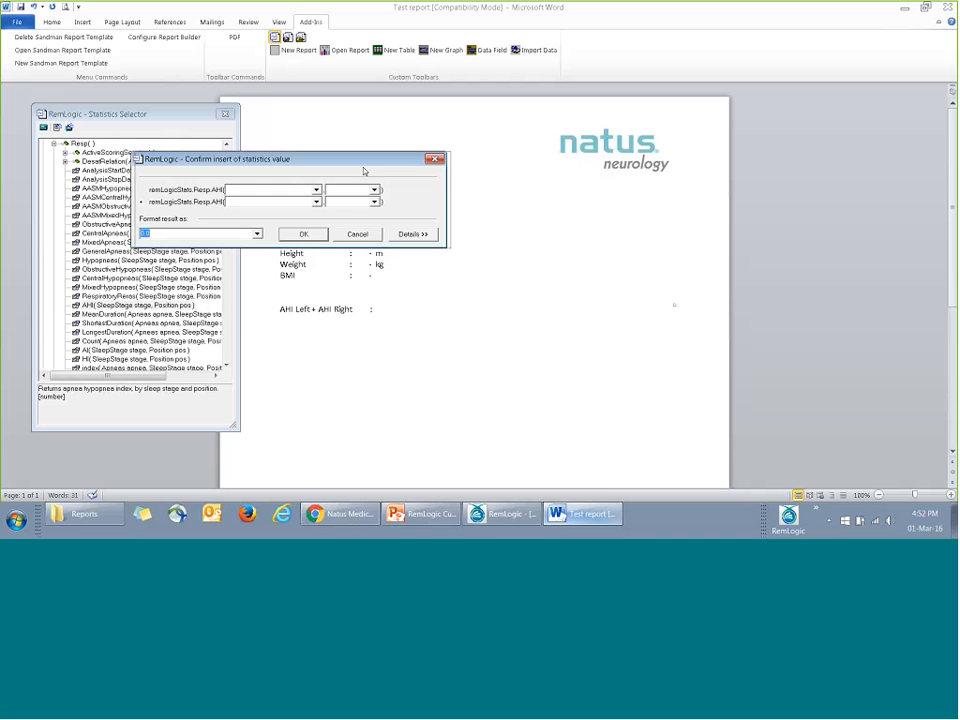
Step: Move the insert confirmation dialog clear of the label and set the first AHI term to Sleep stage 1
left_click_drag(362, 161, 659, 199)
left_click(614, 229)
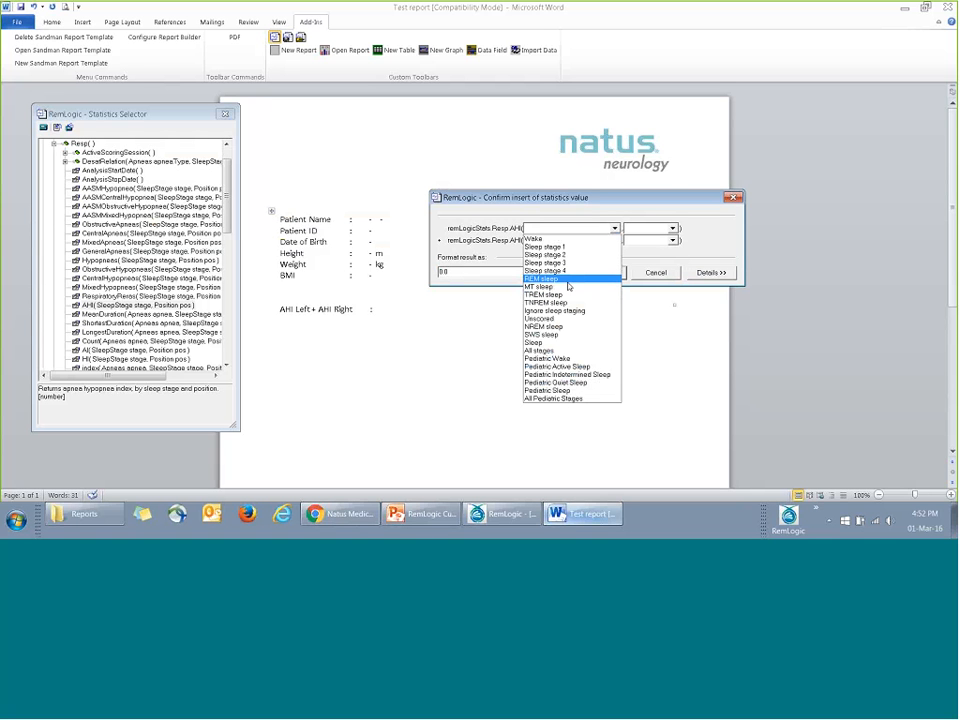
left_click(576, 246)
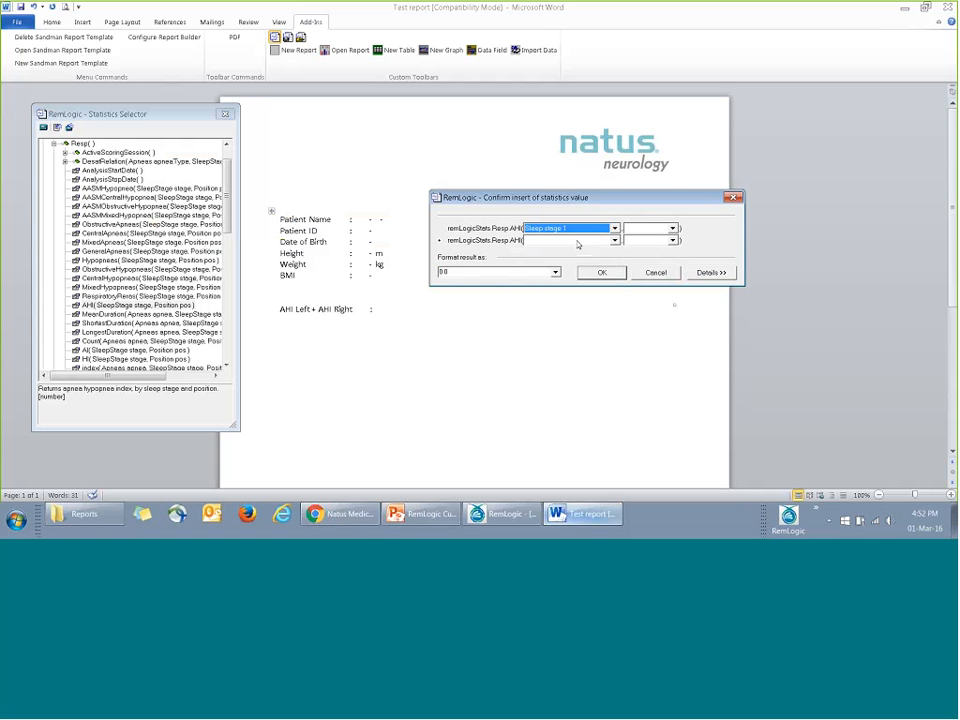
Step: Change the label below the patient details to "N1 AHI Left + N1 AHI Right"
left_click(280, 313)
left_click(282, 311)
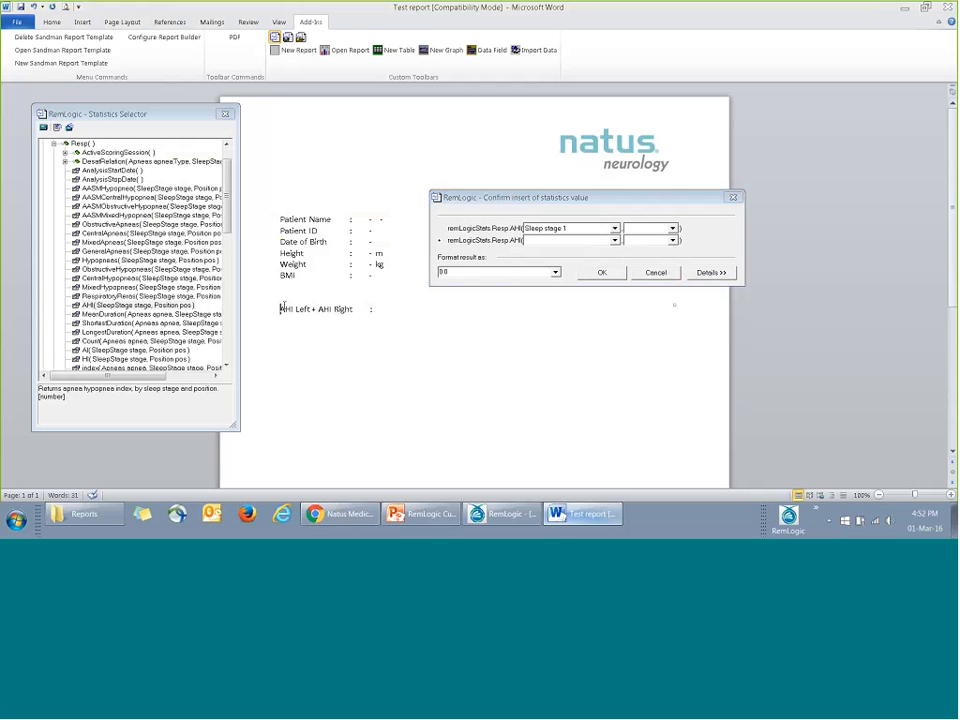
type("N1")
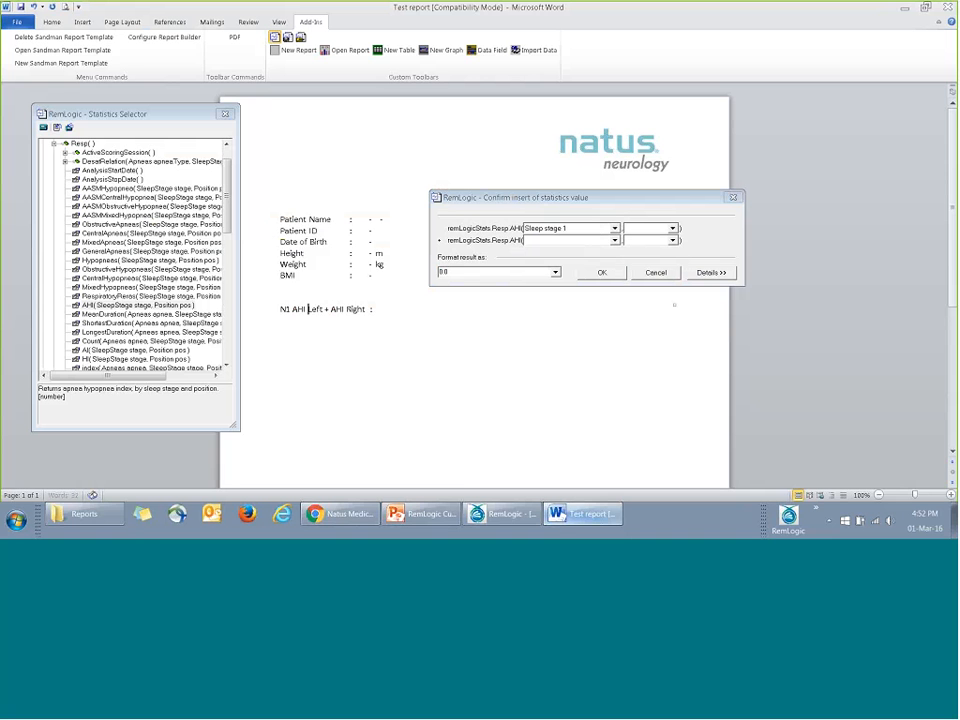
left_click(333, 309)
type("N2")
key("BackSpace")
key("BackSpace")
type("1")
Step: Set the first AHI term to Left and the second to Sleep stage 1, Right, insert the sum in 0.0 format and close the Statistics Selector
left_click(673, 229)
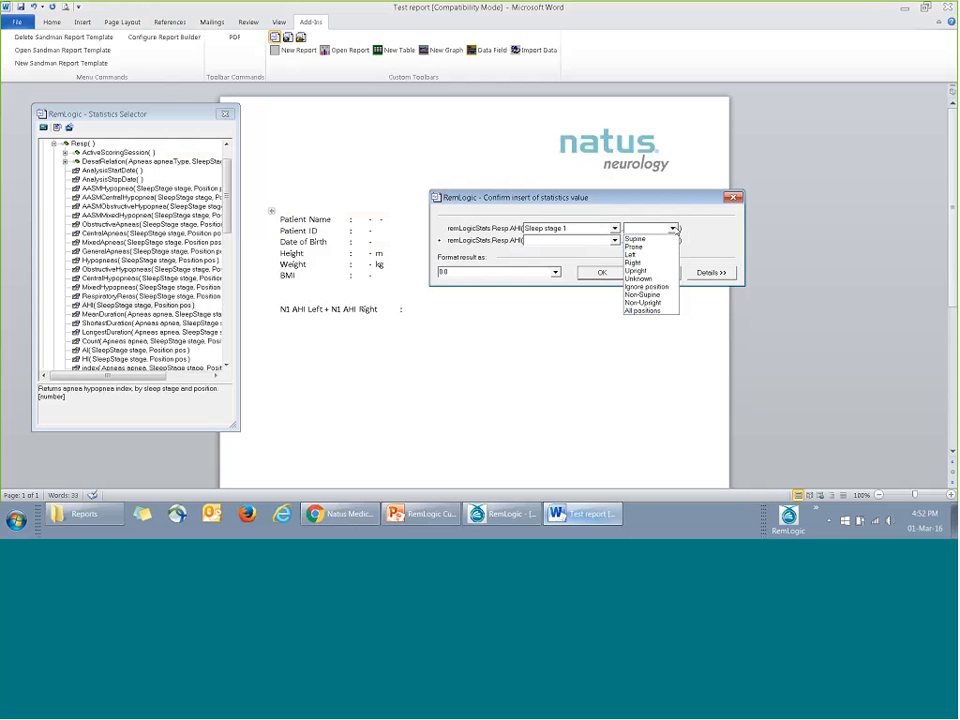
left_click(631, 254)
left_click(614, 241)
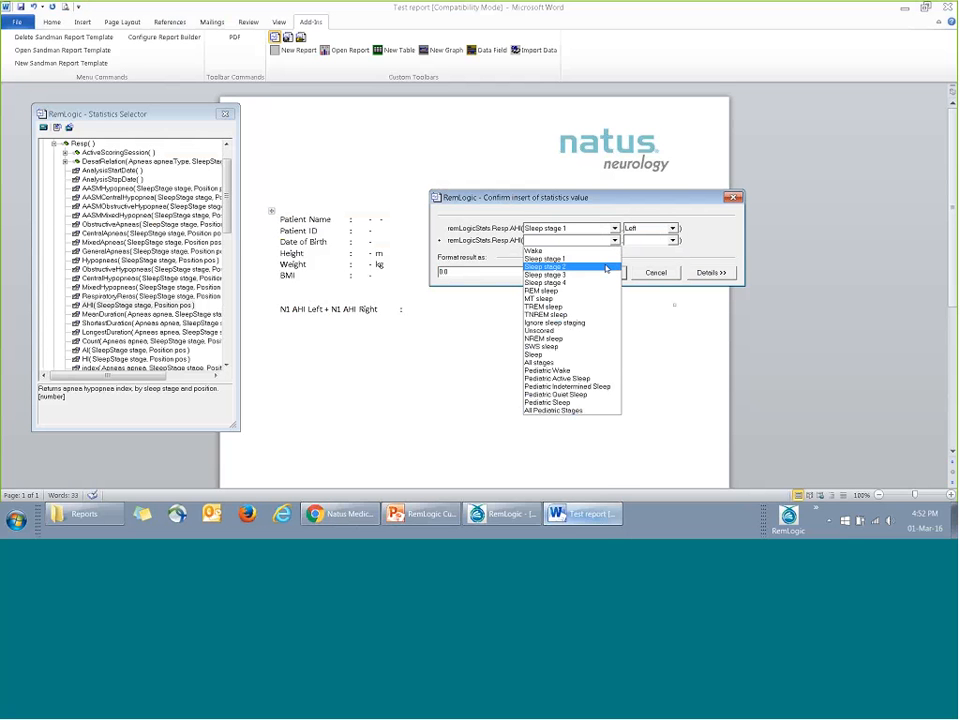
left_click(605, 267)
left_click(650, 240)
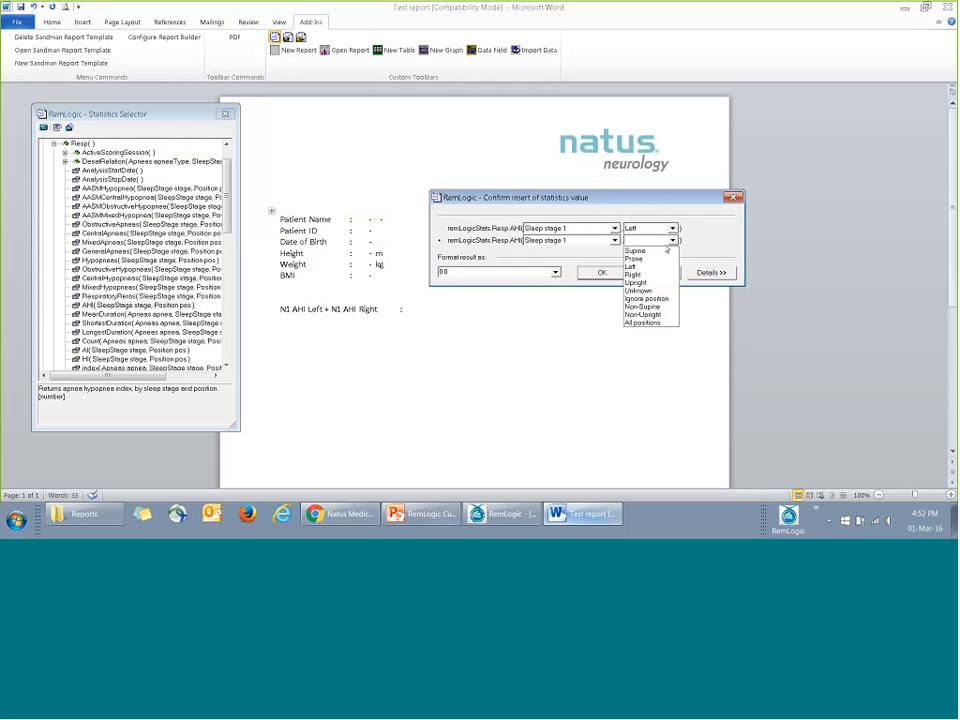
left_click(637, 280)
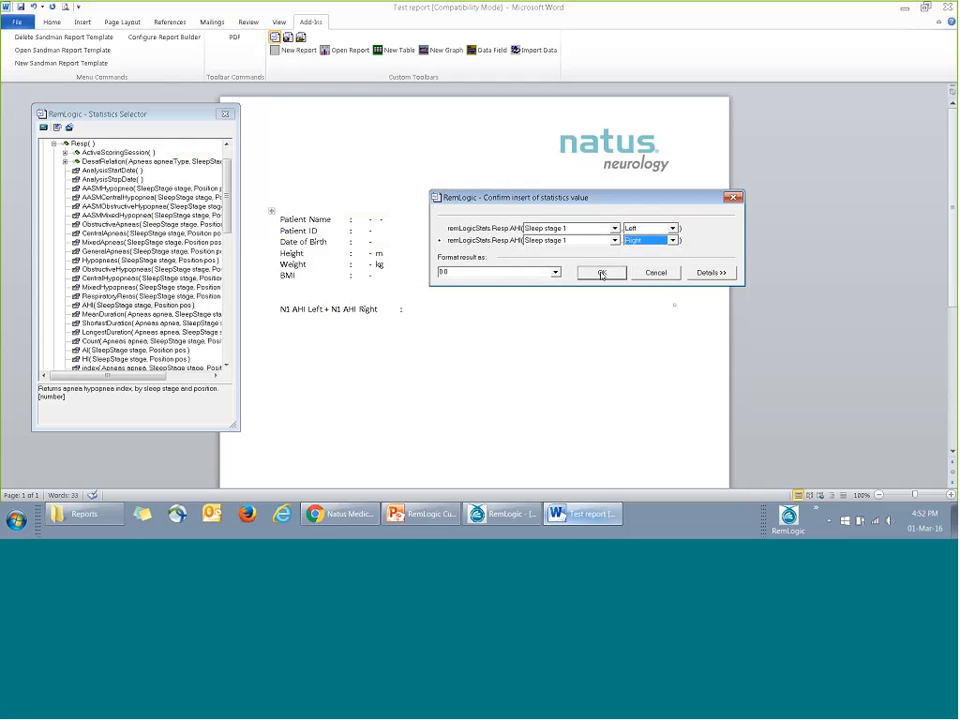
left_click(602, 273)
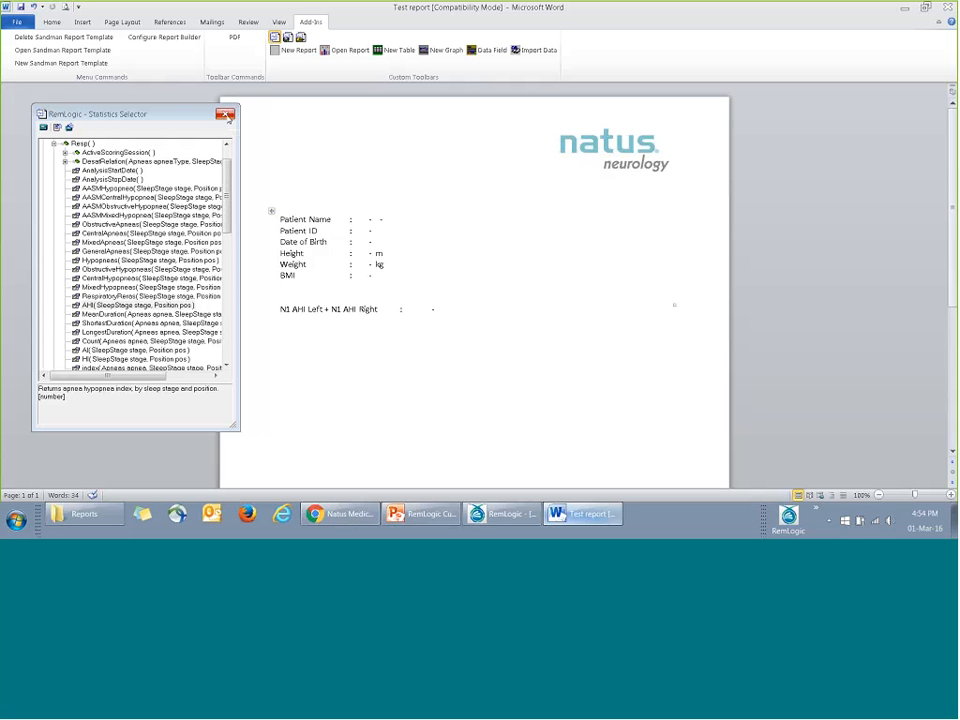
left_click(228, 118)
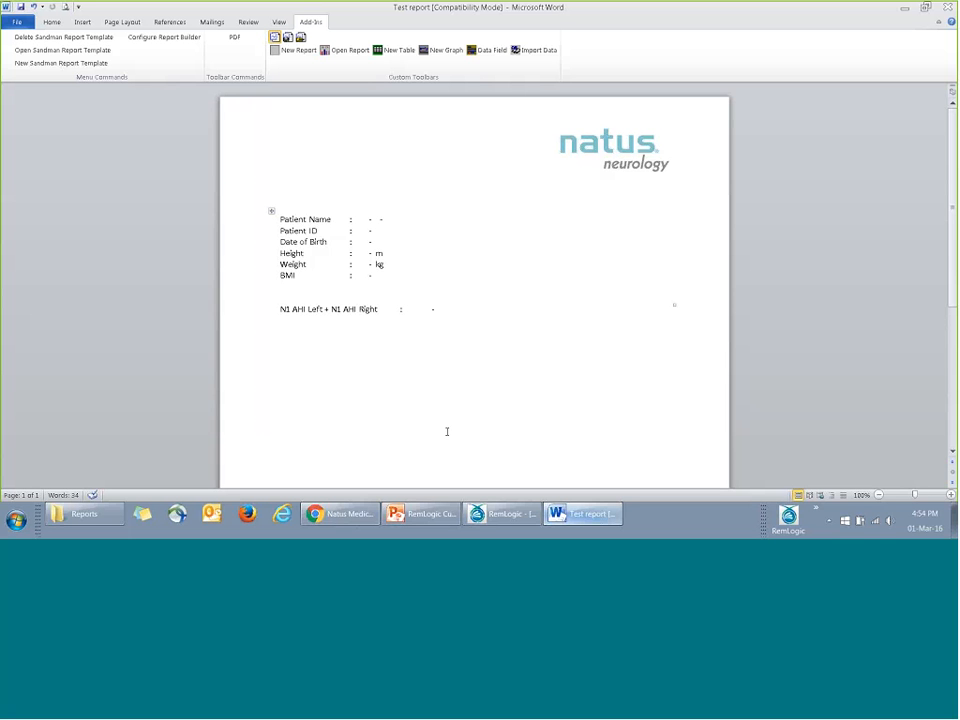
Step: Switch to RemLogic and examine the institution, logo and export settings in the Reports options, leaving them without changes
left_click(505, 516)
left_click(175, 20)
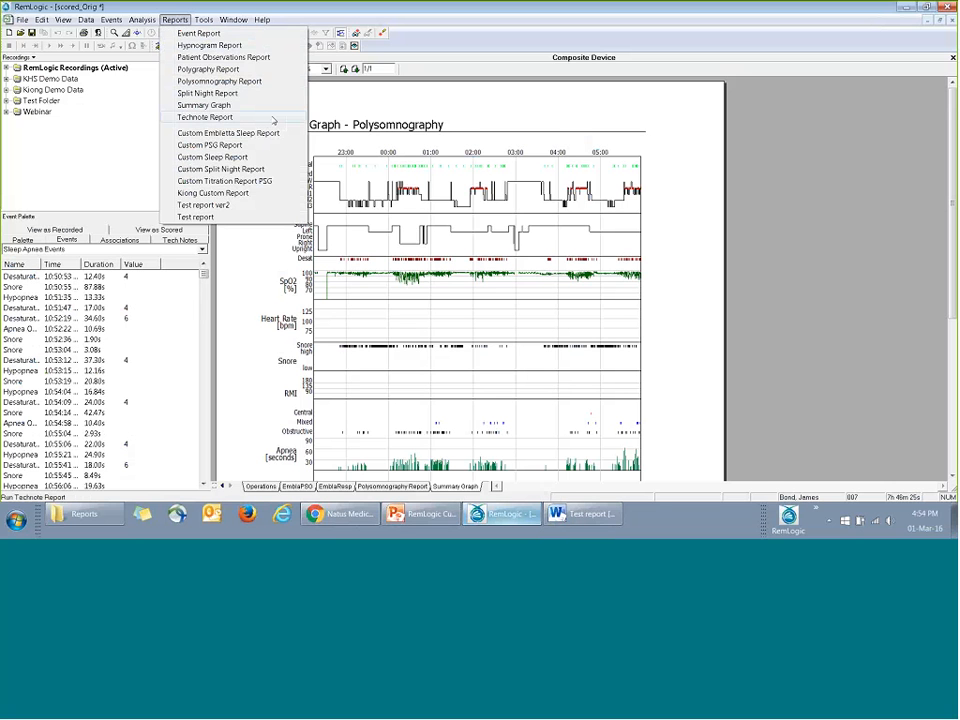
mouse_move(205, 20)
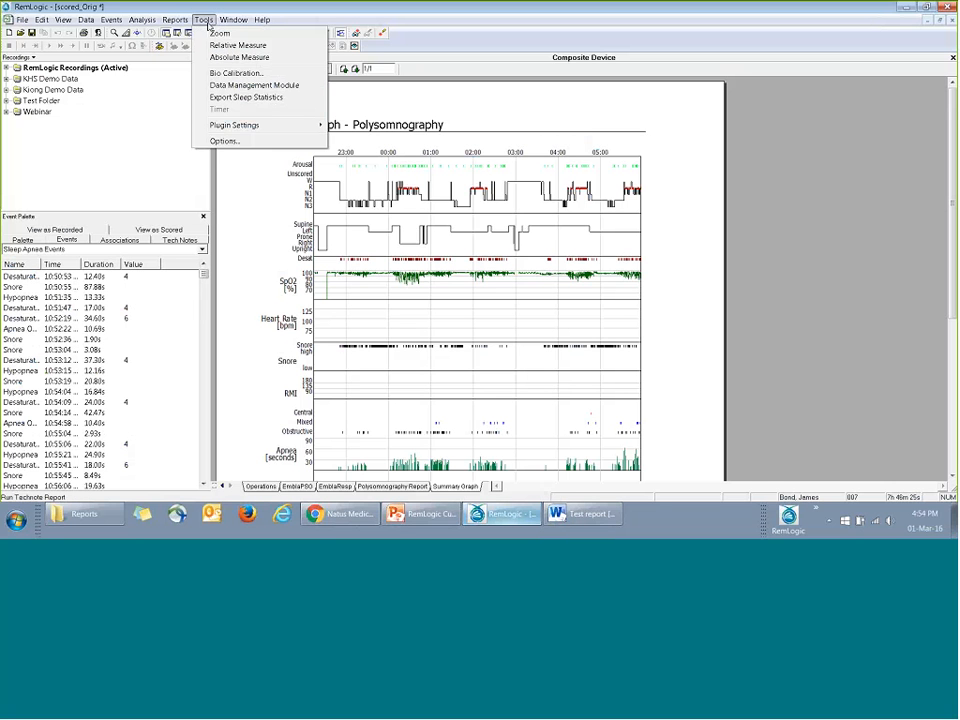
left_click(222, 142)
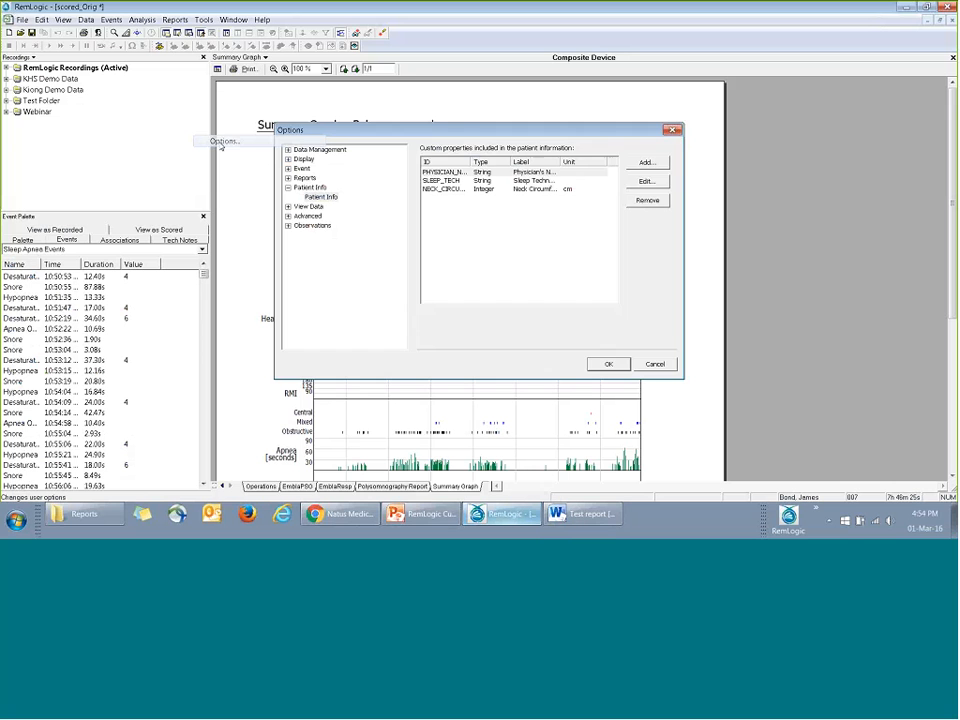
left_click(302, 179)
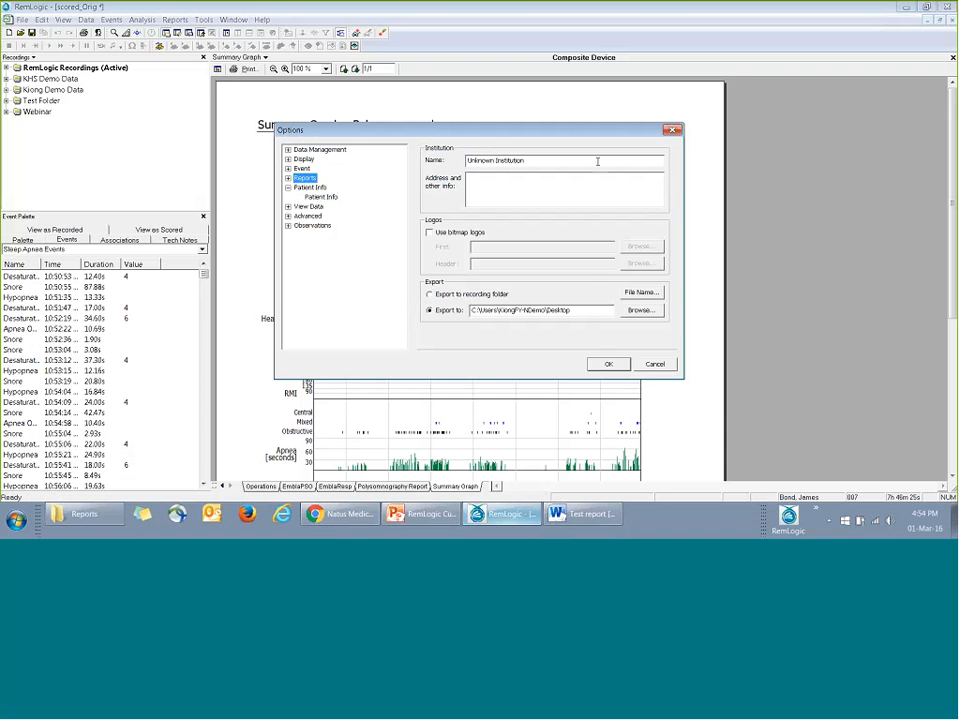
left_click(656, 366)
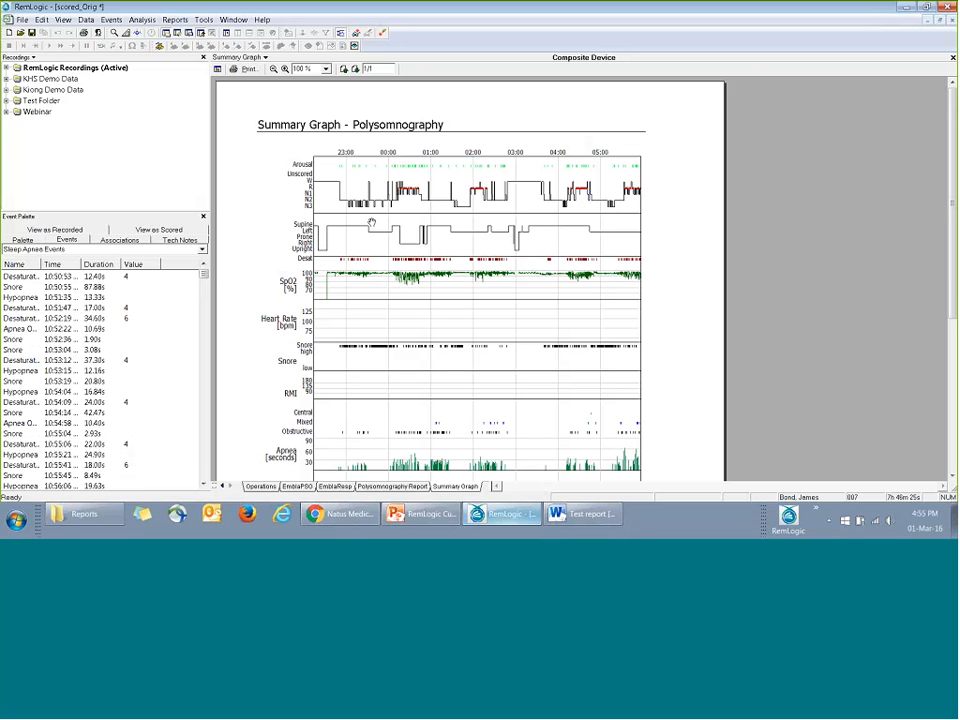
Step: Switch to the RemLogic Custom Reports presentation in PowerPoint and show the contact slide, number 21
left_click(422, 515)
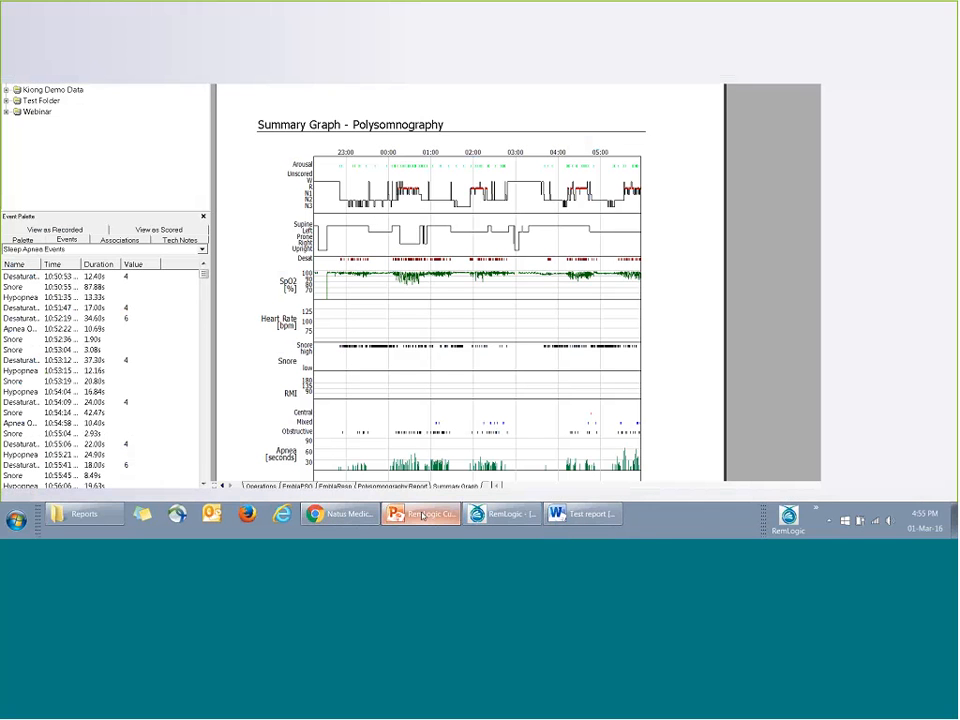
scroll(58, 326, "down", 15)
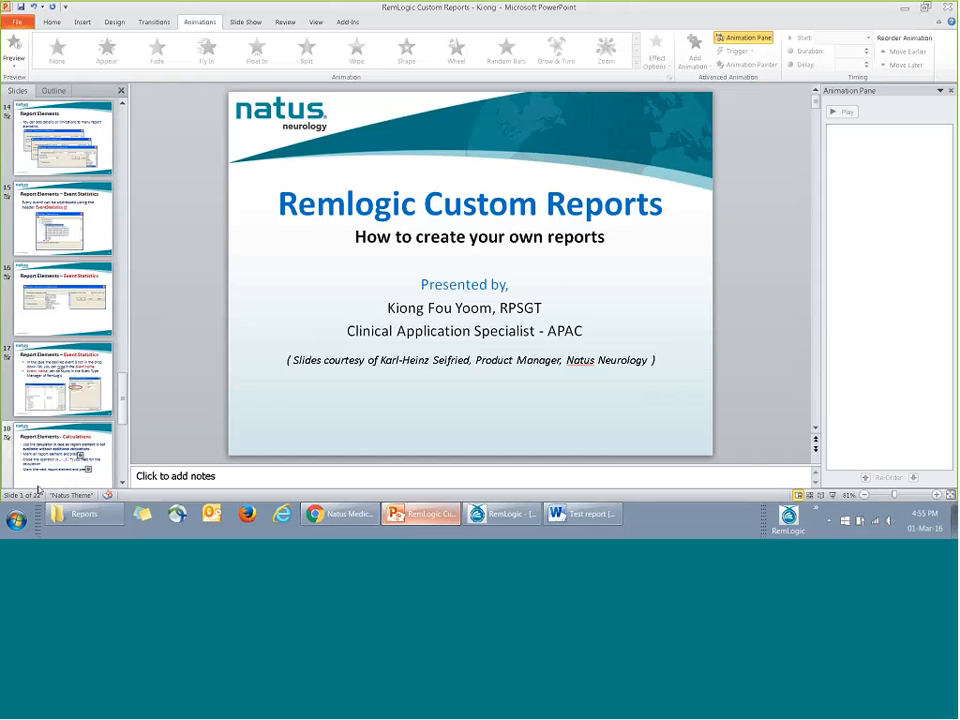
left_click(59, 326)
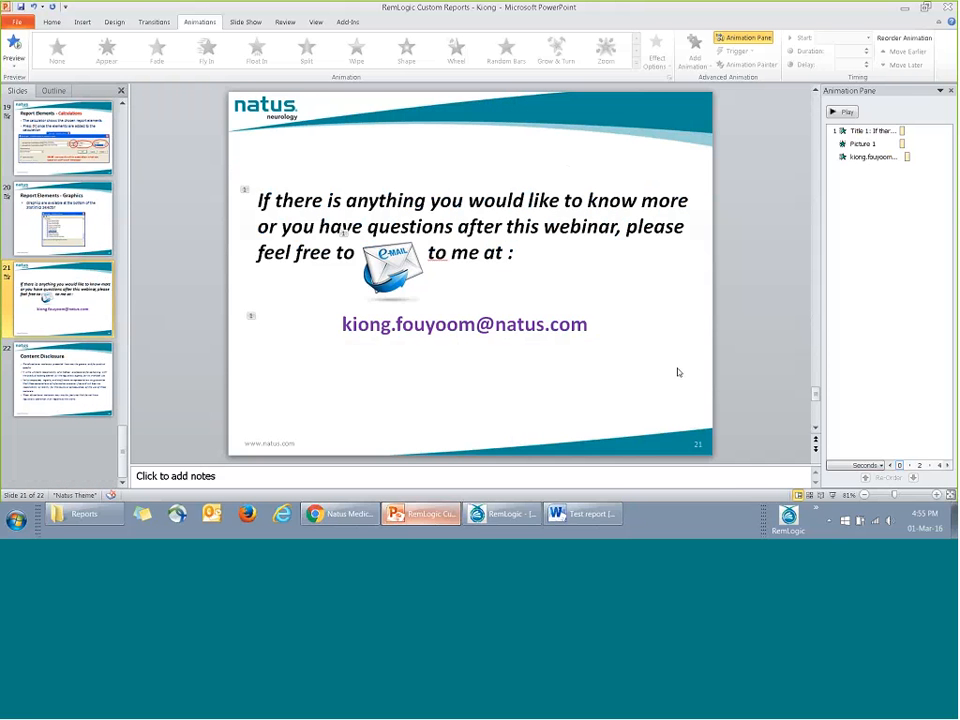